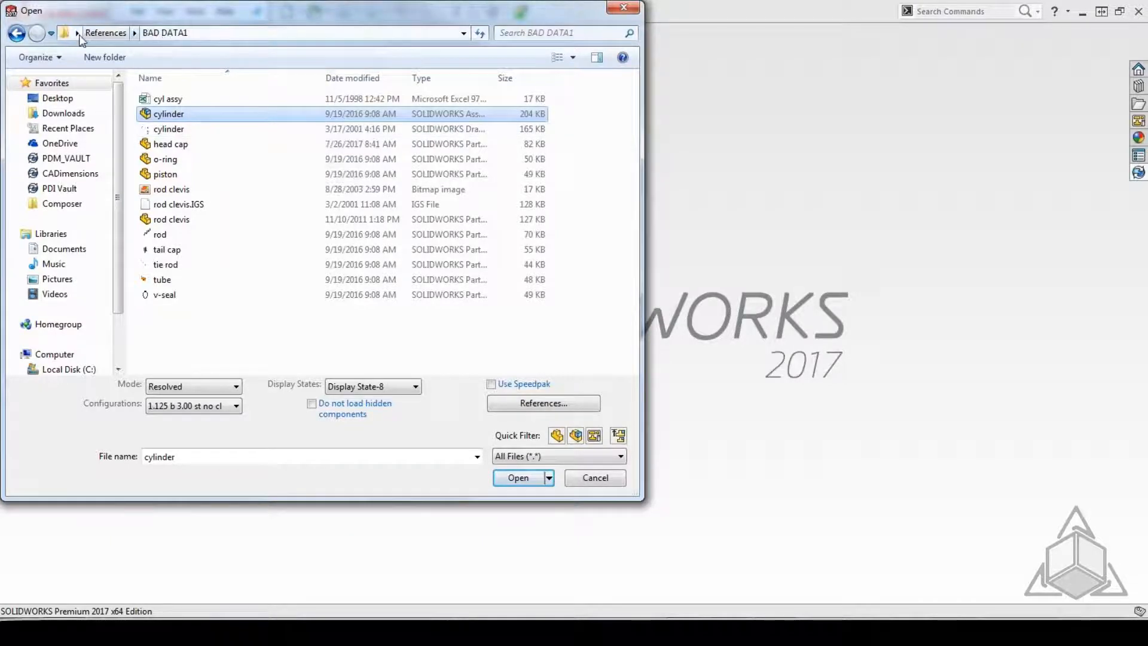
Open the cylinder assembly from BAD DATA1 using the non-matching head cap file anyway, and close it without saving.
click(519, 478)
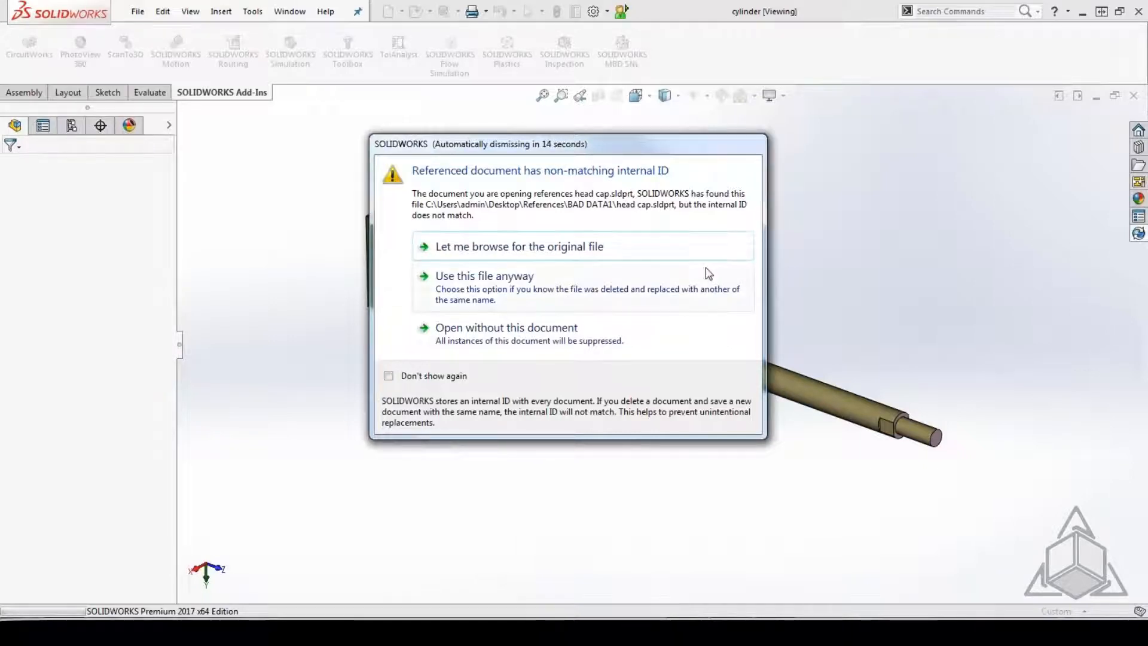
click(545, 292)
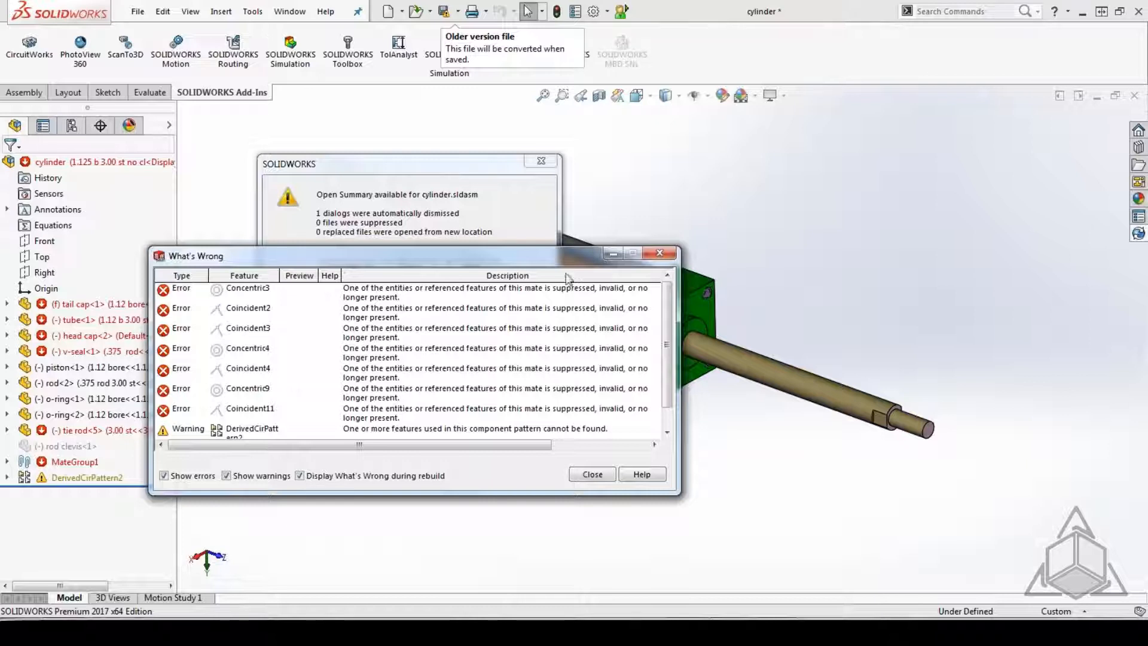
click(592, 474)
click(408, 267)
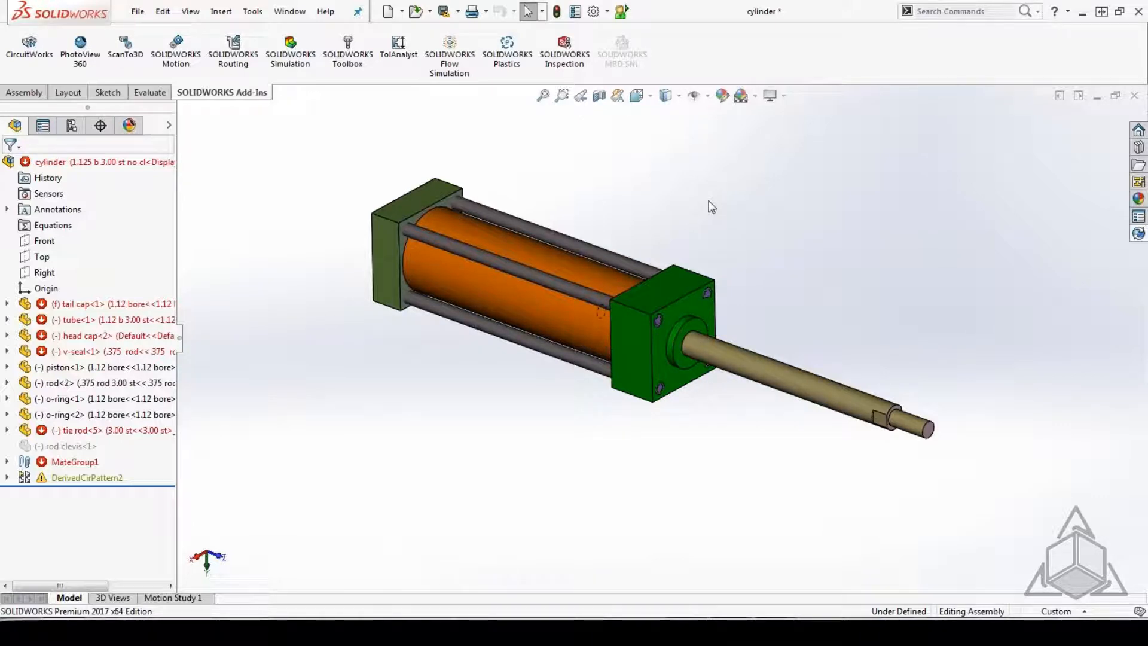
click(1134, 96)
click(290, 230)
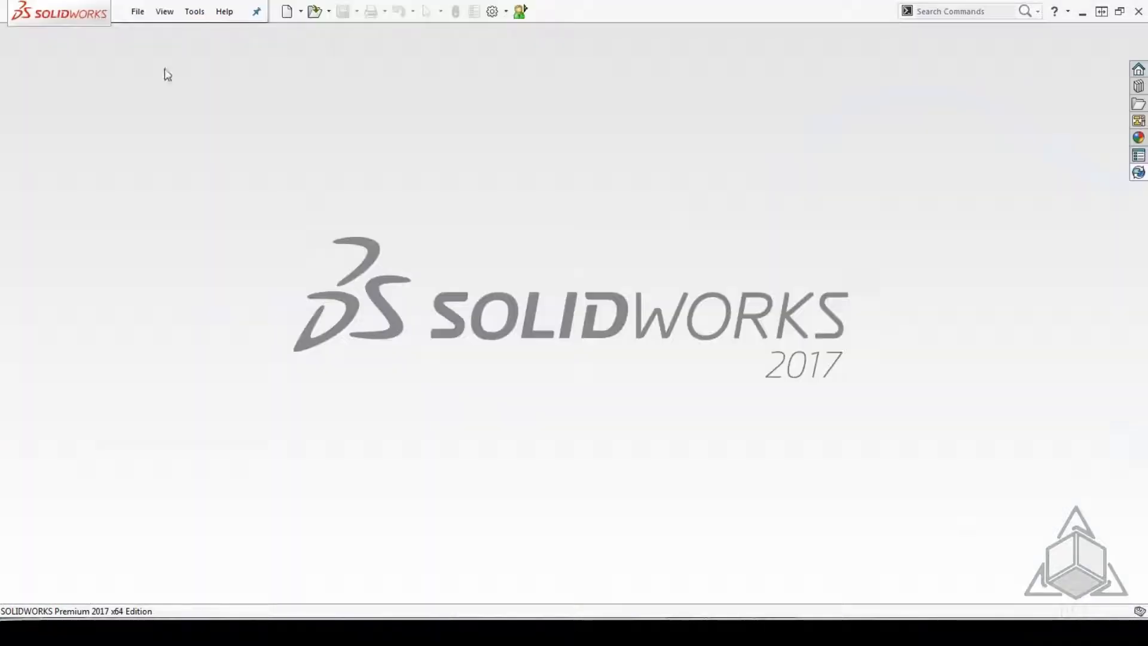
Reopen the BAD DATA1 cylinder assembly without the non-matching head cap document, and close it without saving.
click(128, 12)
click(158, 49)
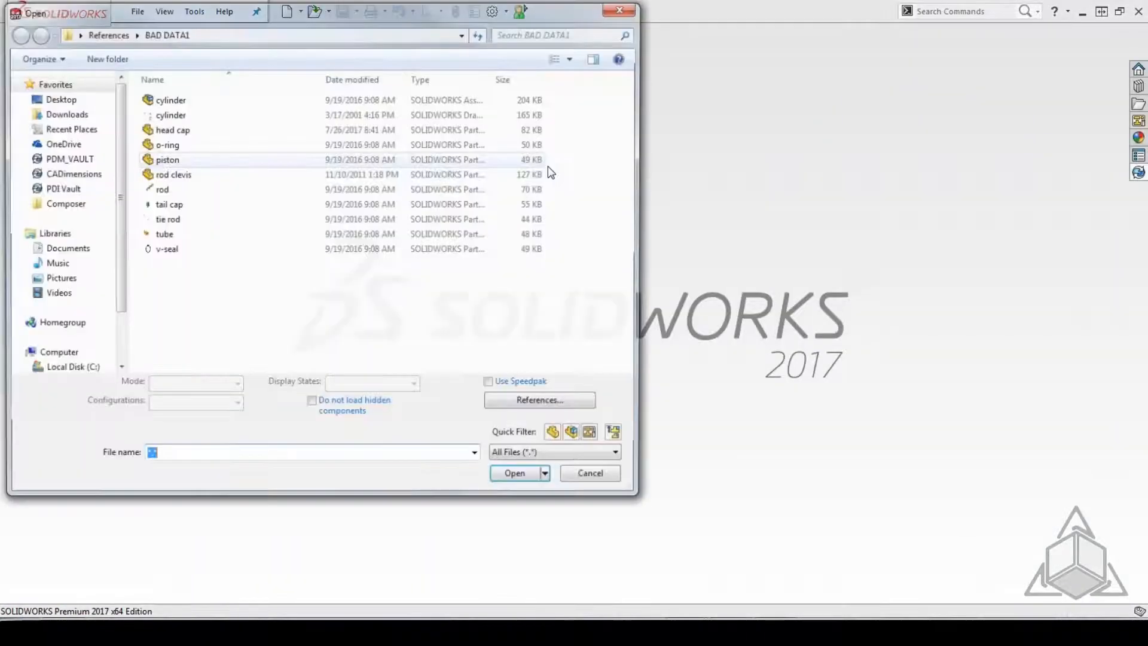
click(157, 114)
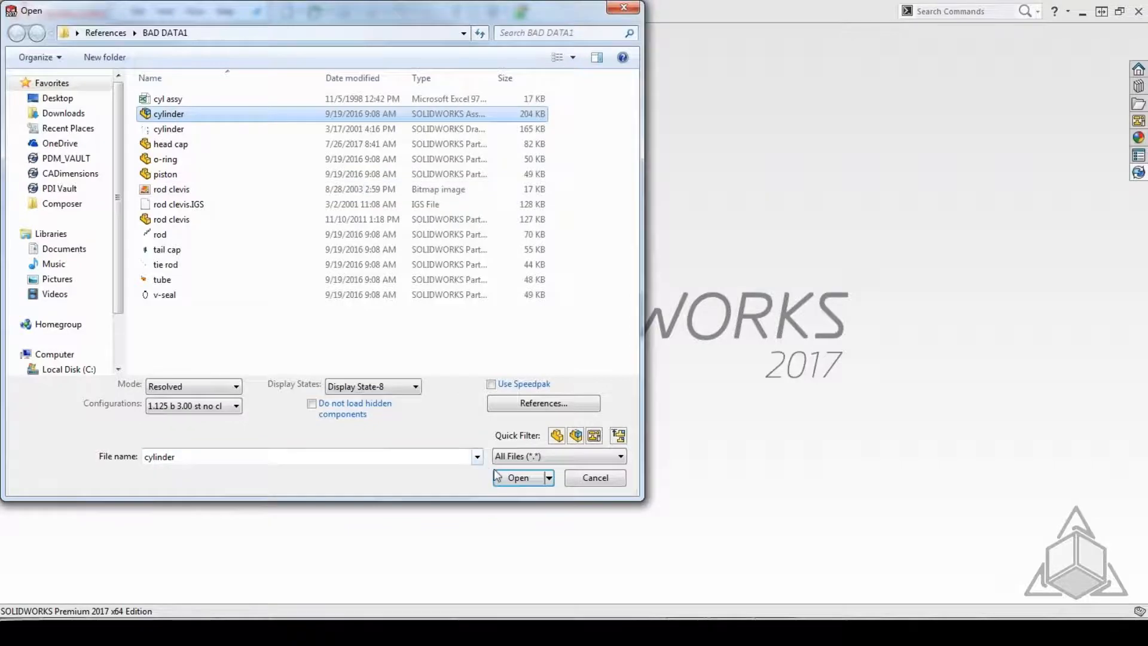
click(514, 478)
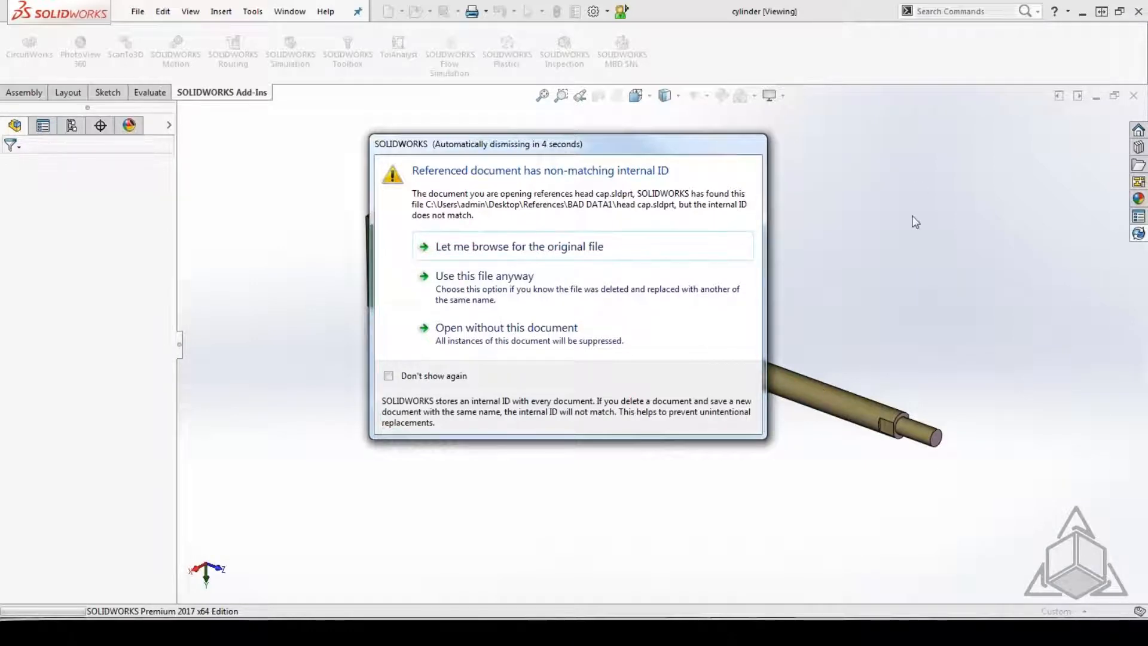
click(504, 285)
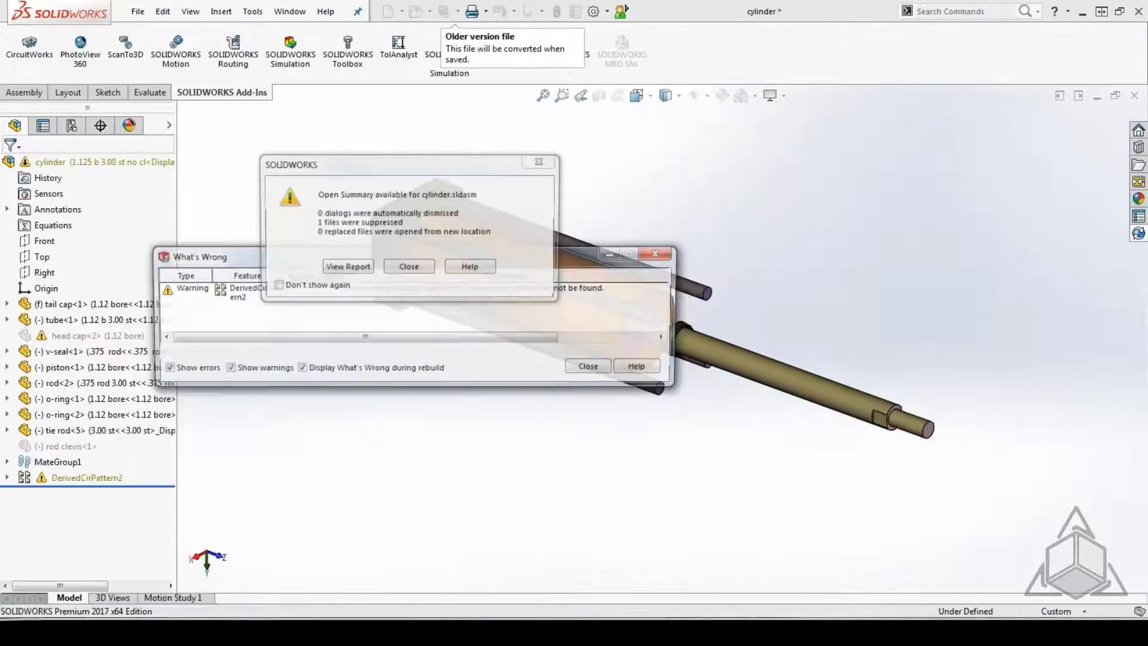
click(592, 367)
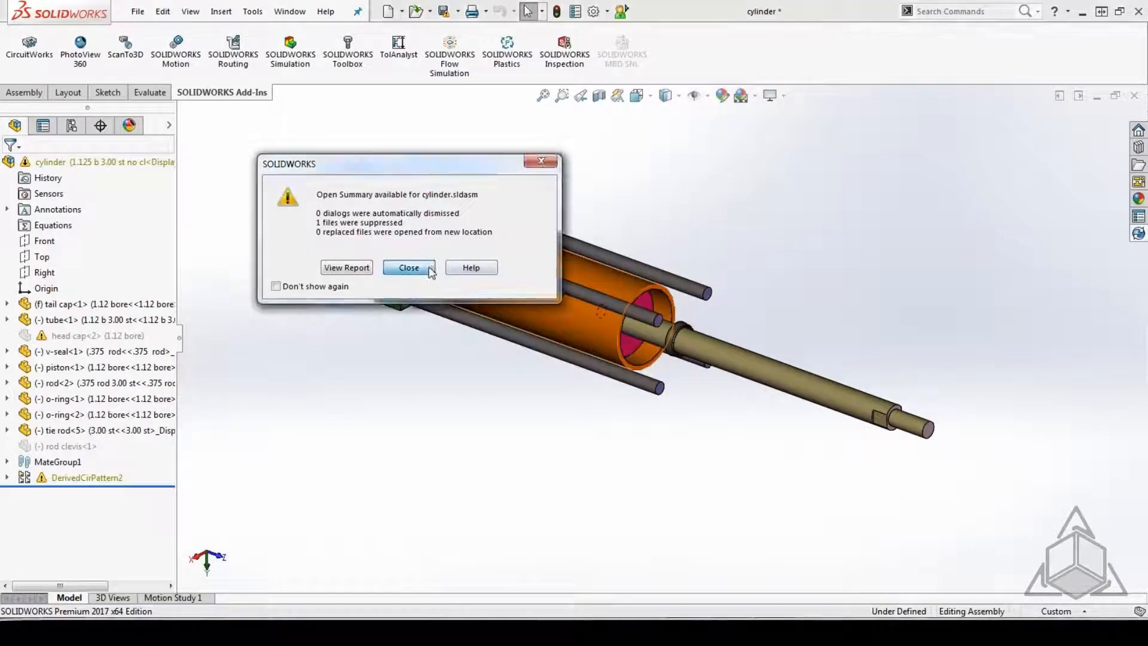
click(418, 265)
click(1134, 96)
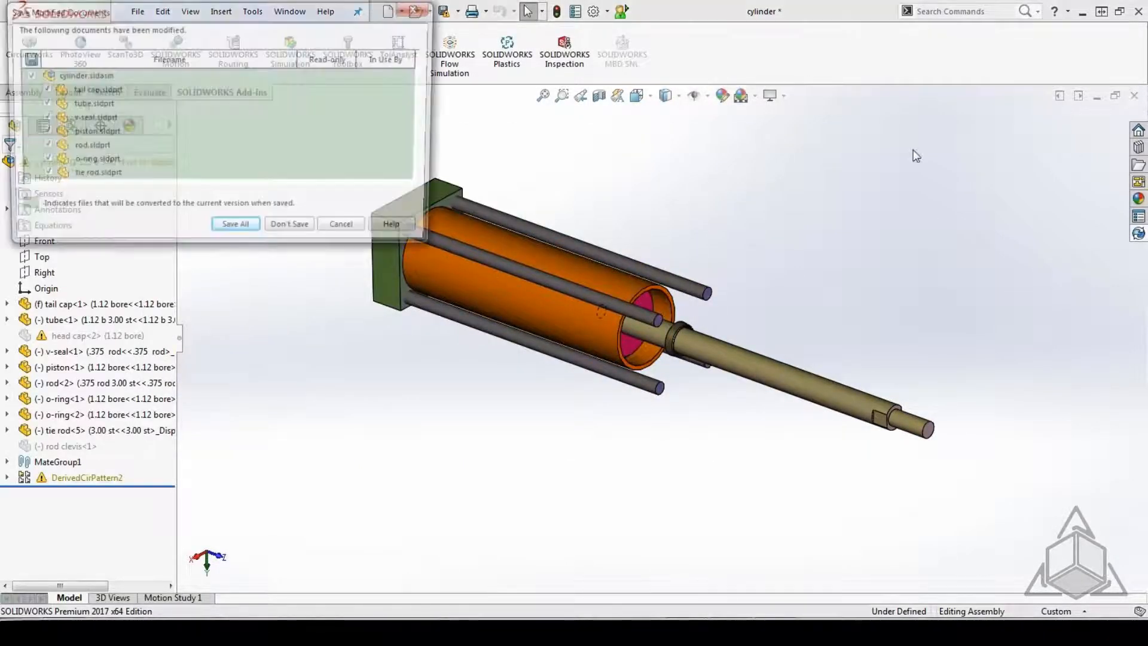
click(277, 231)
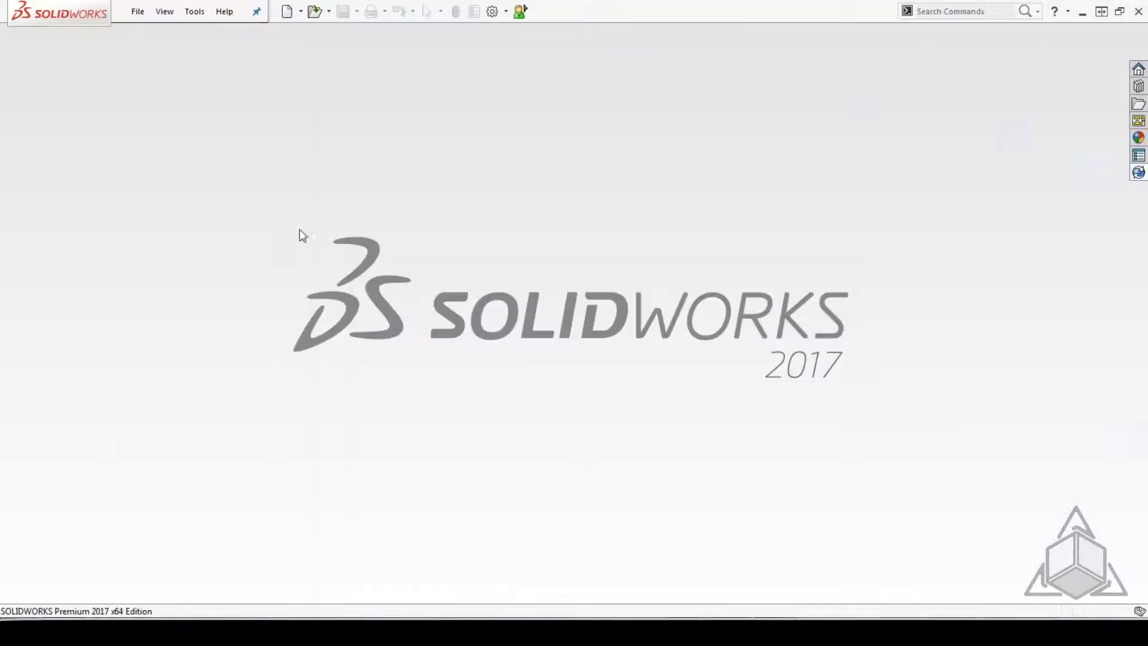
Open the cylinder assembly from the BAD DATA2 folder, dismiss its open summary, and close it without saving.
click(137, 12)
click(163, 52)
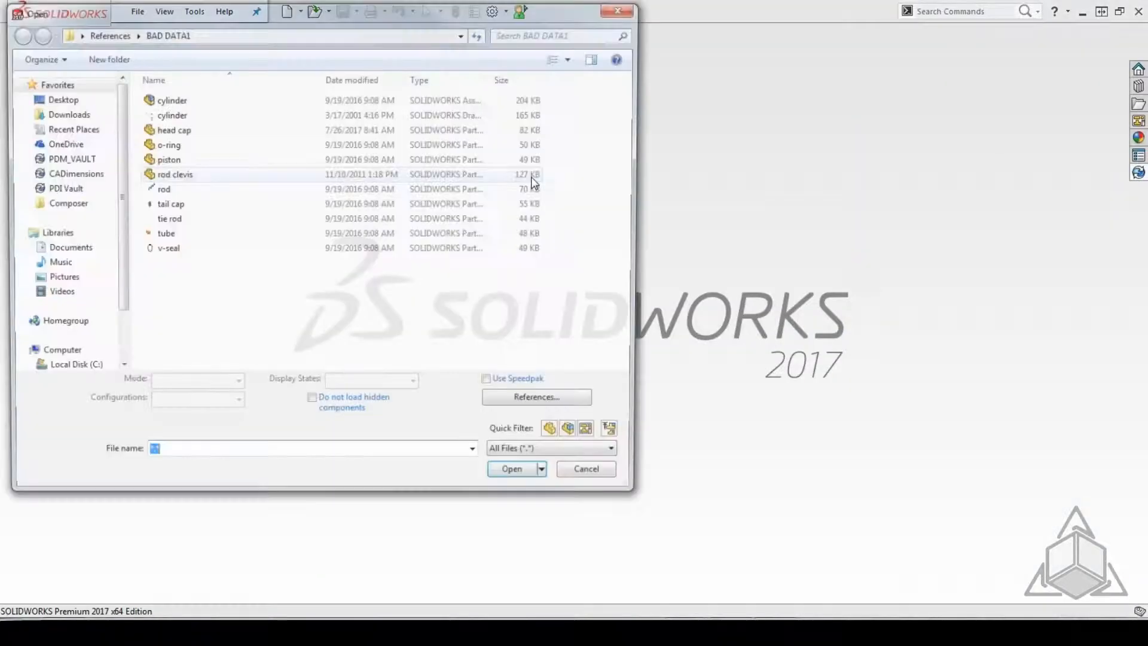
click(122, 33)
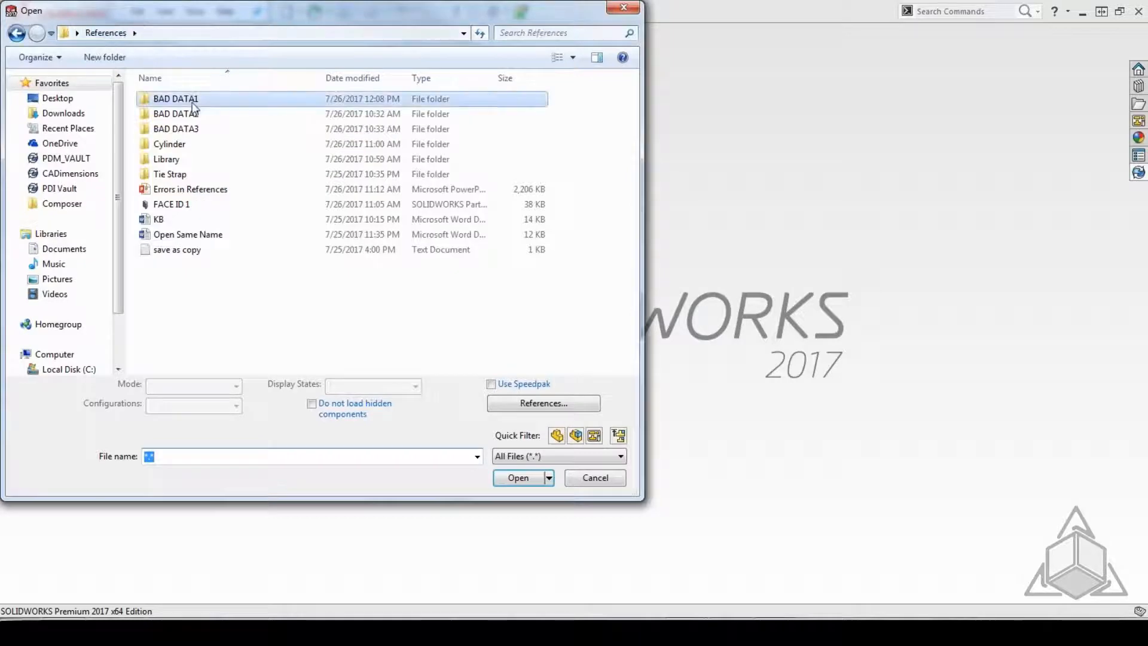
double_click(180, 114)
double_click(173, 114)
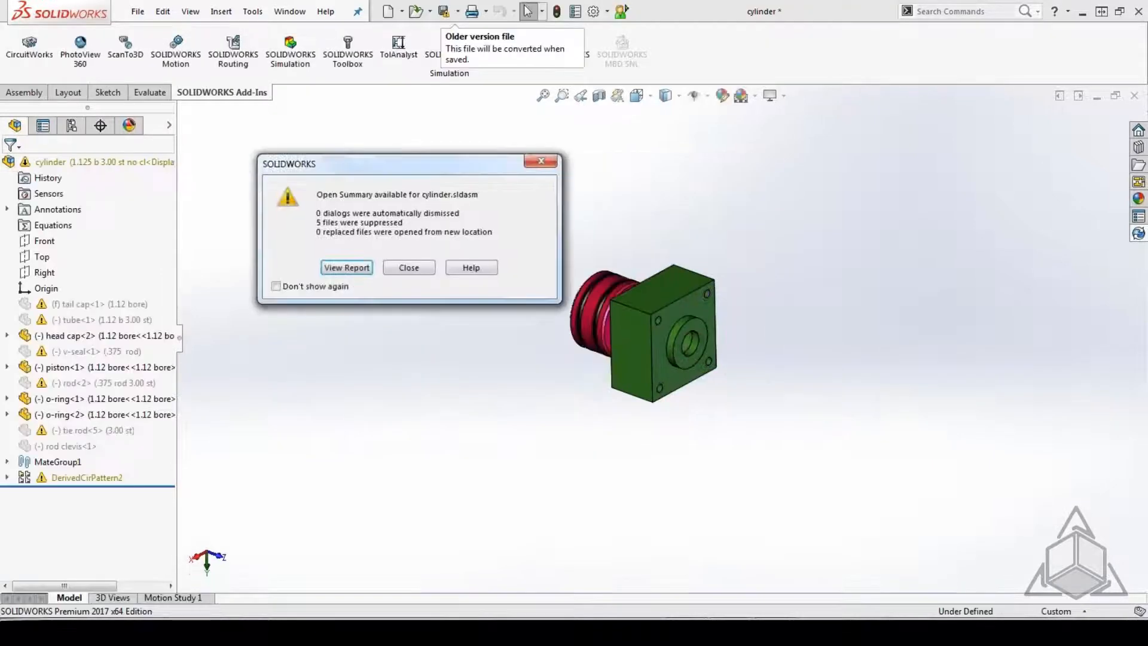
click(411, 267)
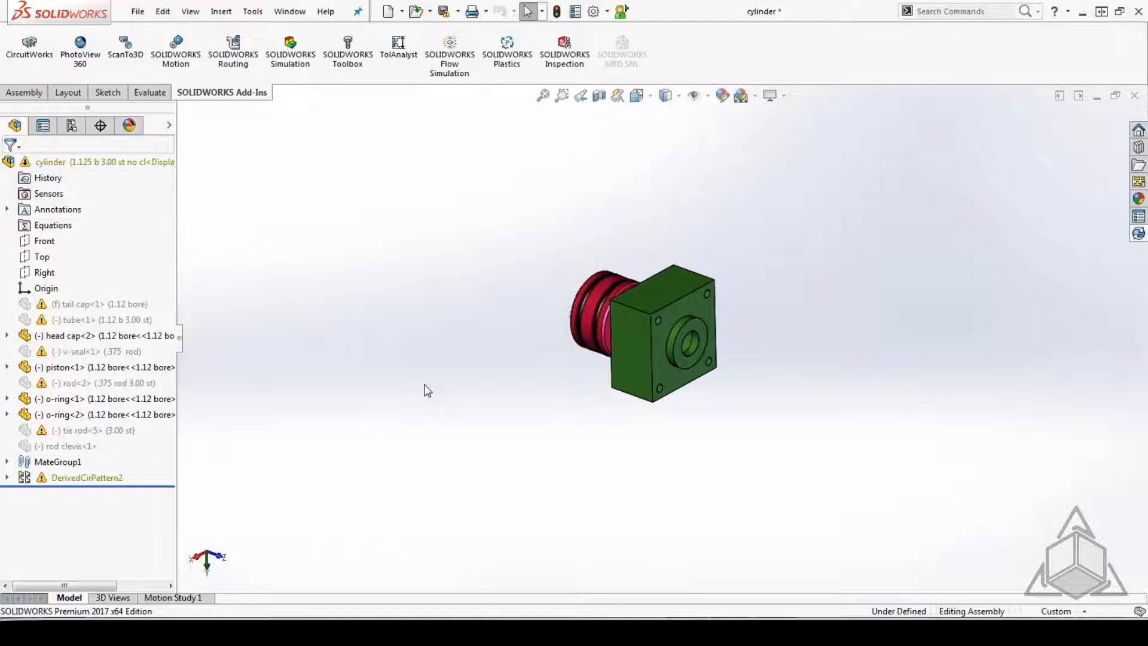
click(1135, 99)
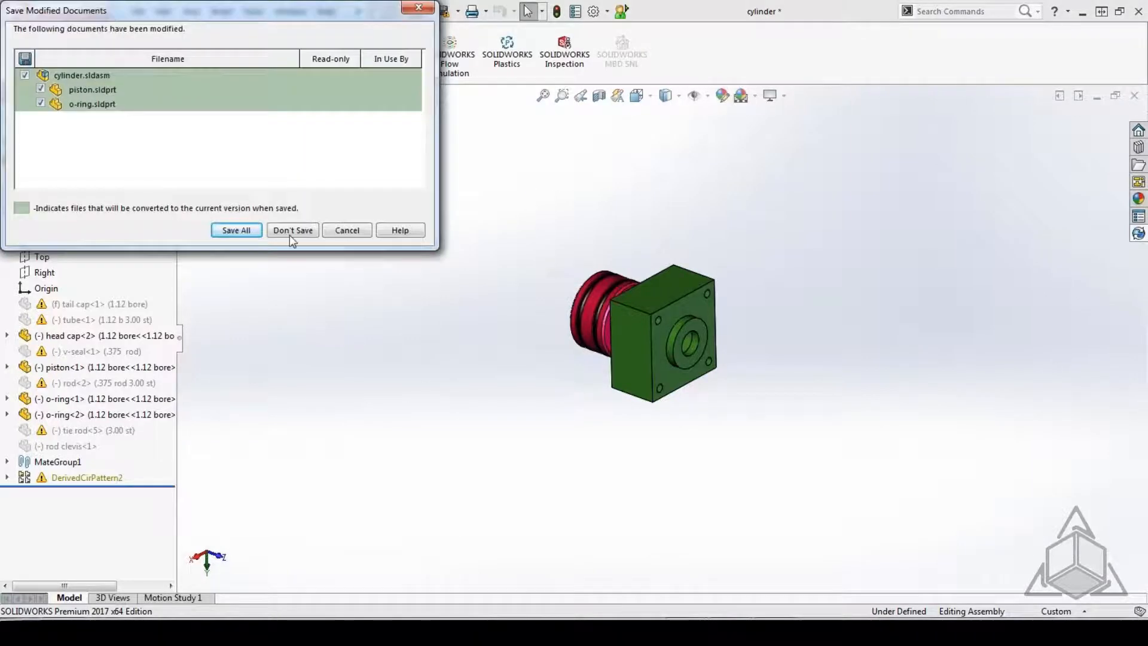
click(289, 232)
Open the head cap part from the BAD DATA3 folder inside References.
click(137, 12)
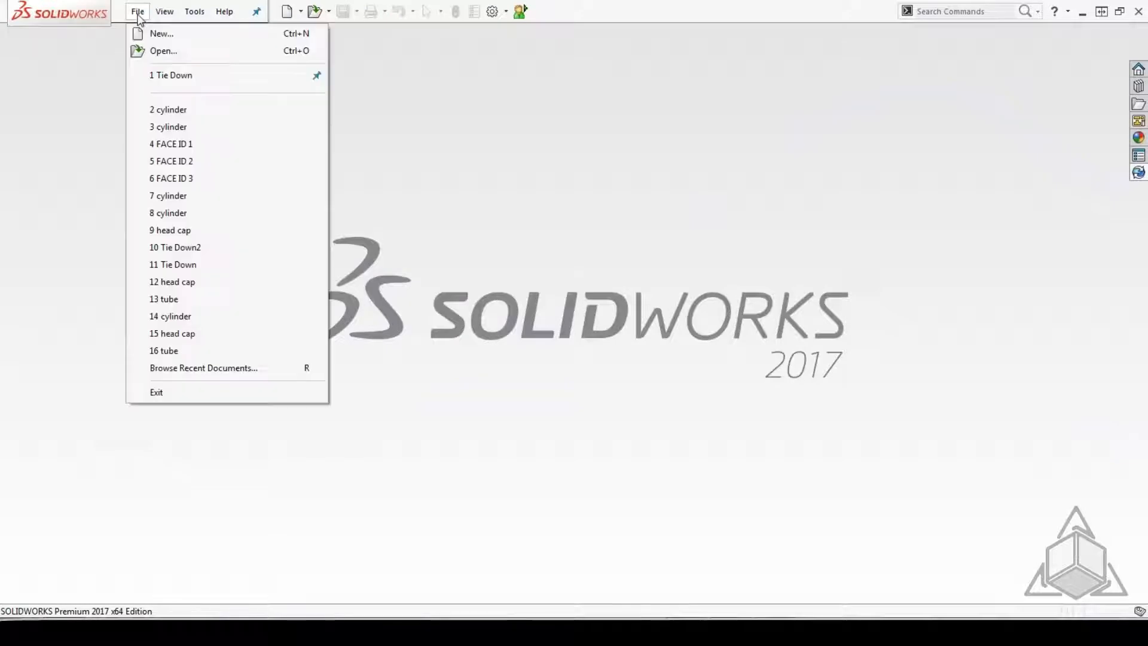
click(152, 49)
click(106, 33)
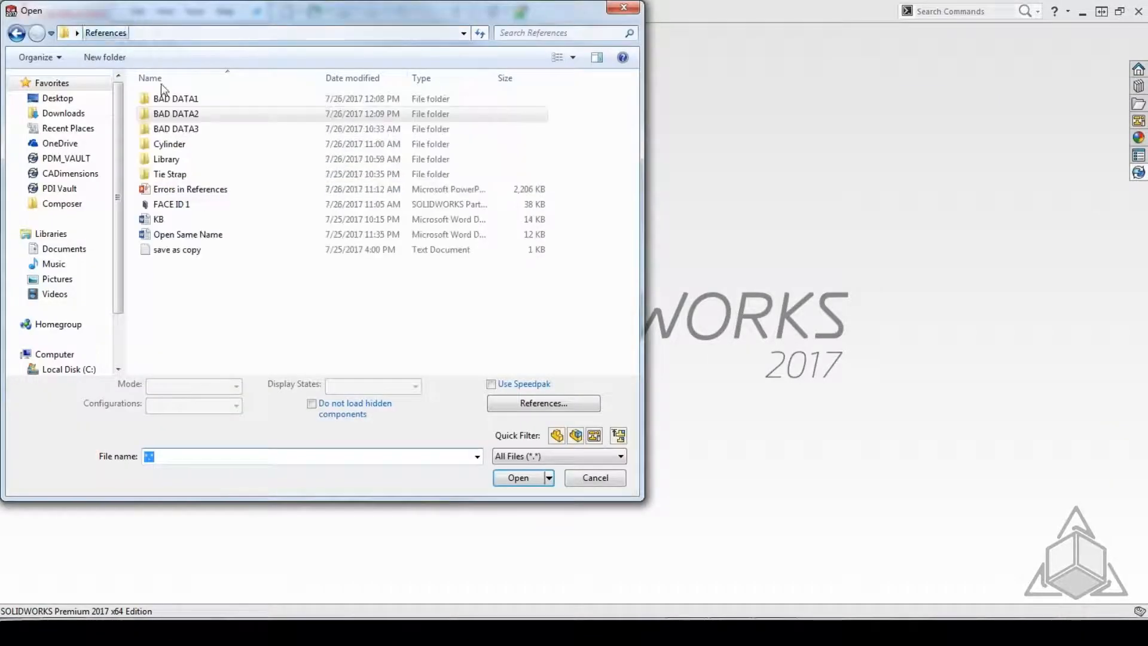
click(176, 130)
double_click(177, 130)
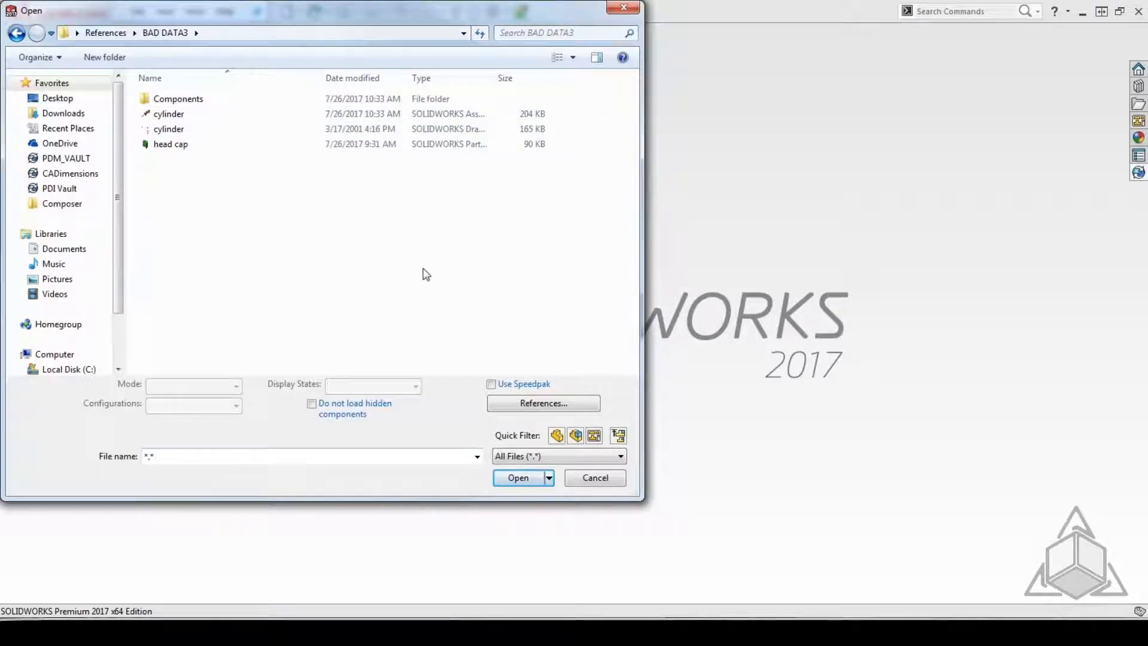
double_click(168, 144)
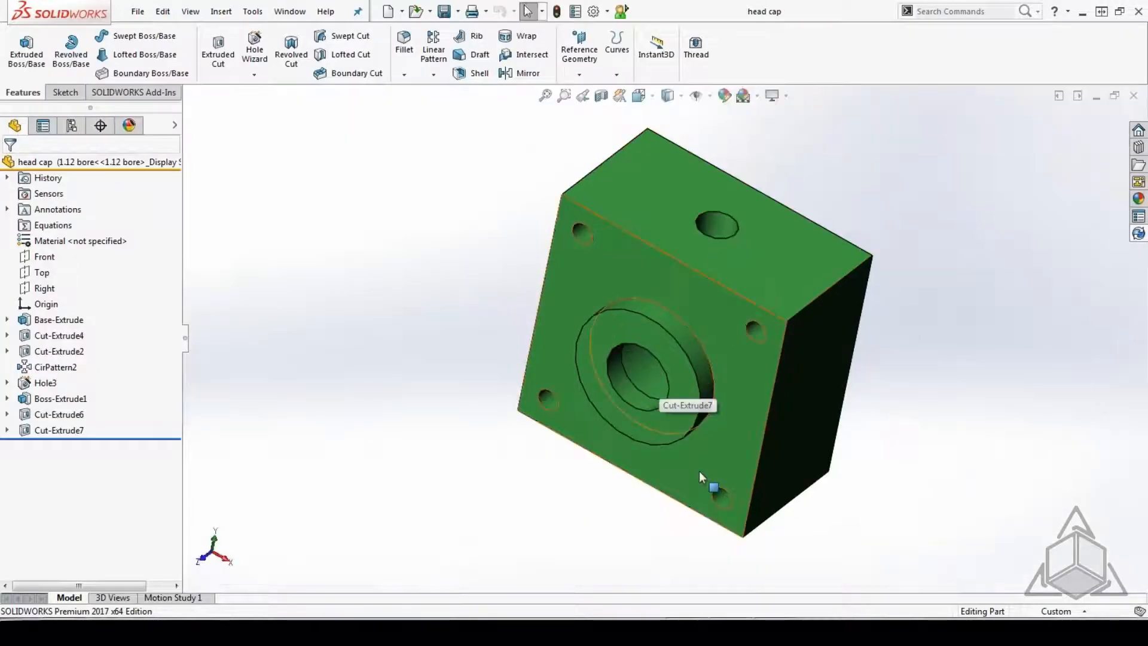
Fillet the head cap's front face around the round boss and the block's four corner edges with a 0.1 in radius.
middle_drag(792, 413, 764, 367)
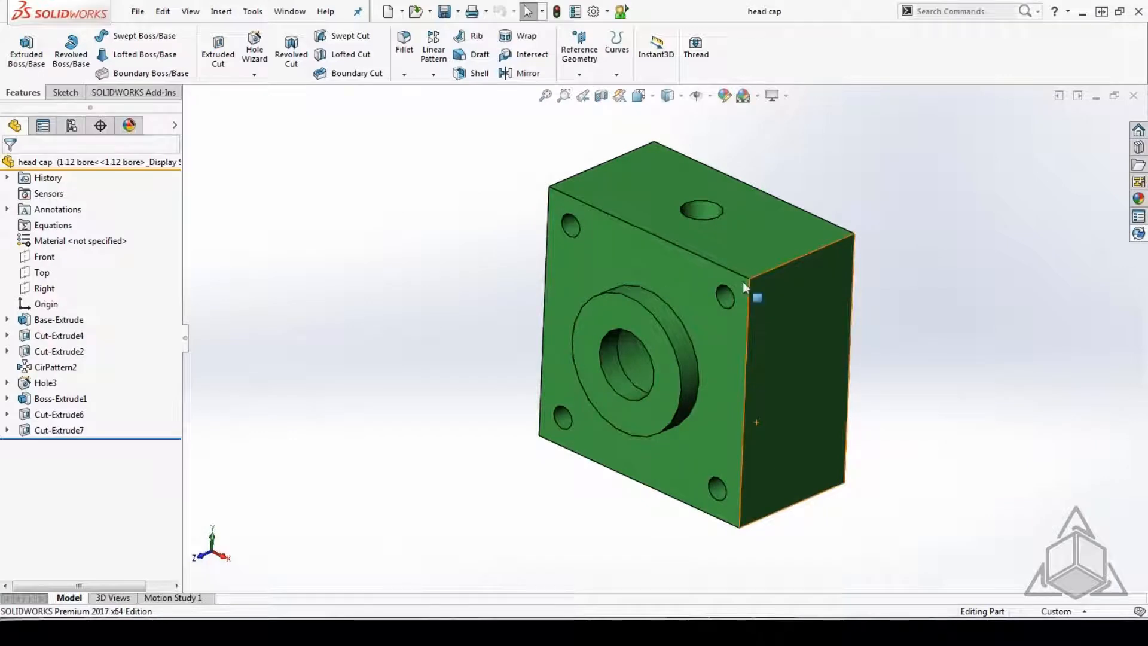
click(404, 43)
click(646, 274)
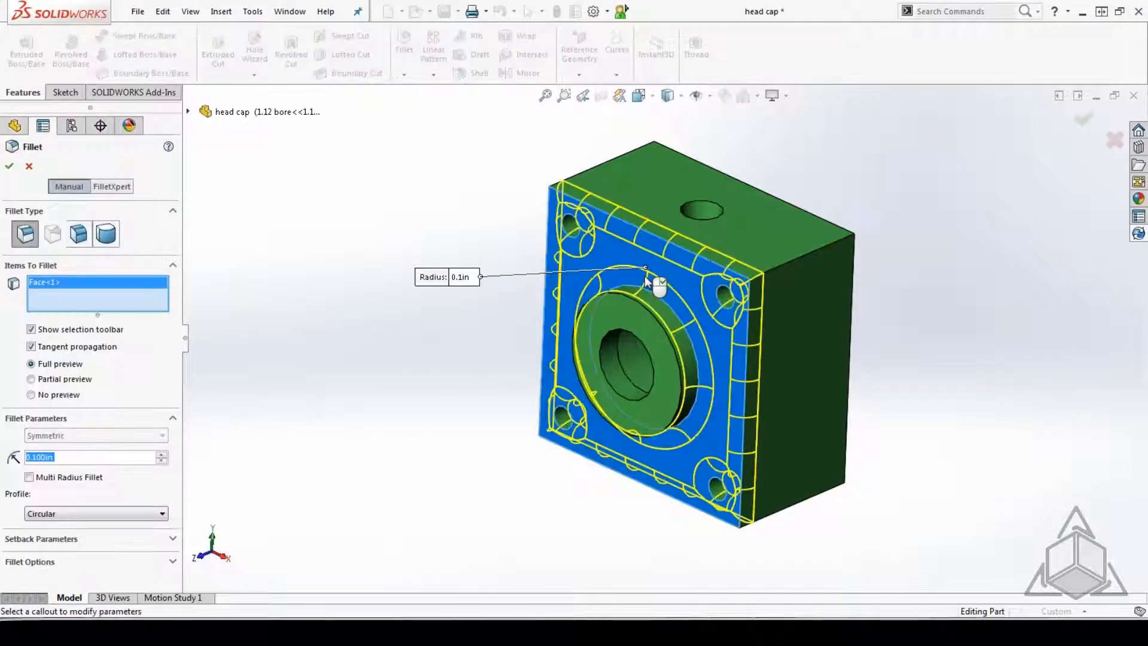
click(795, 259)
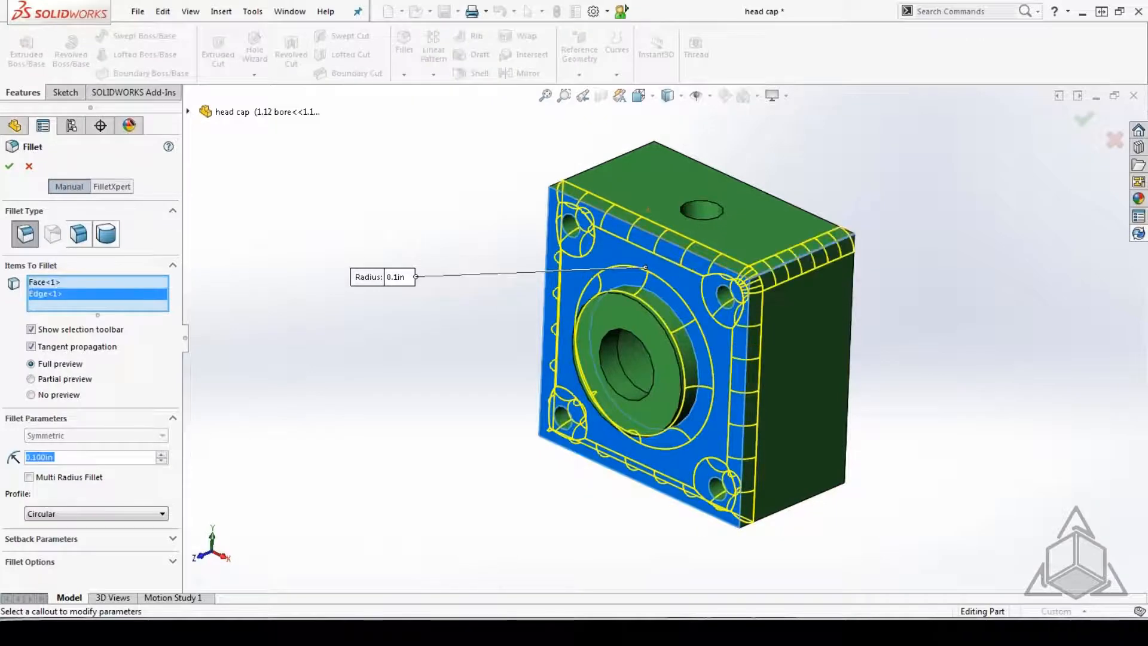
click(600, 164)
click(793, 512)
middle_drag(792, 508, 861, 406)
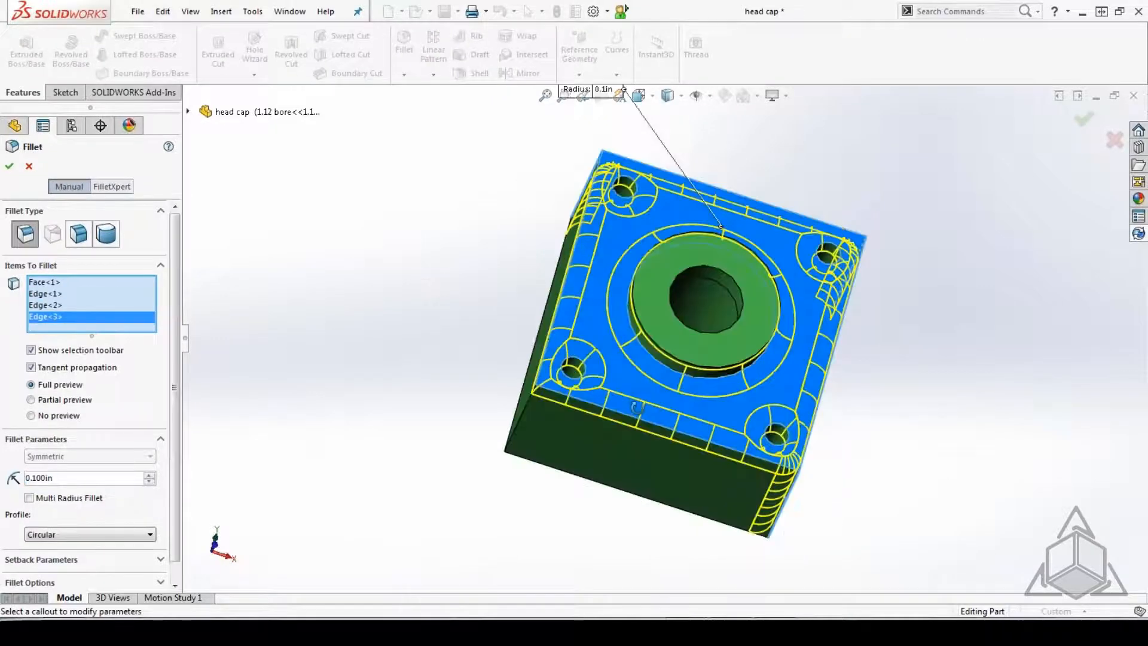
click(519, 421)
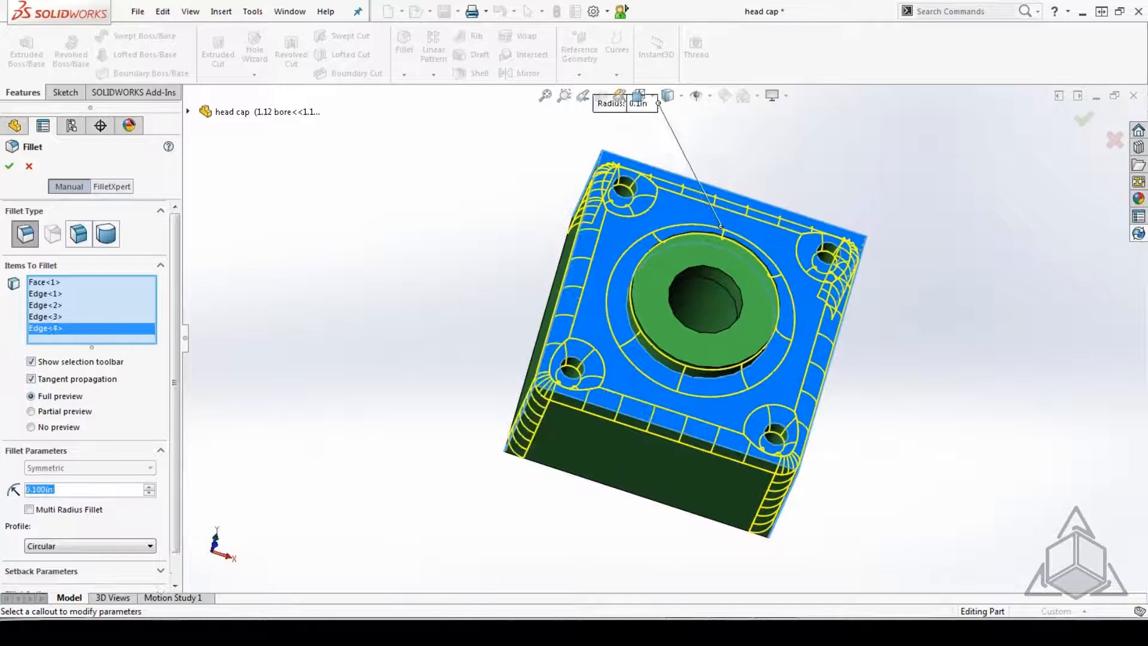
click(9, 166)
Save the filleted head cap part and close it.
middle_drag(441, 285, 455, 307)
click(444, 12)
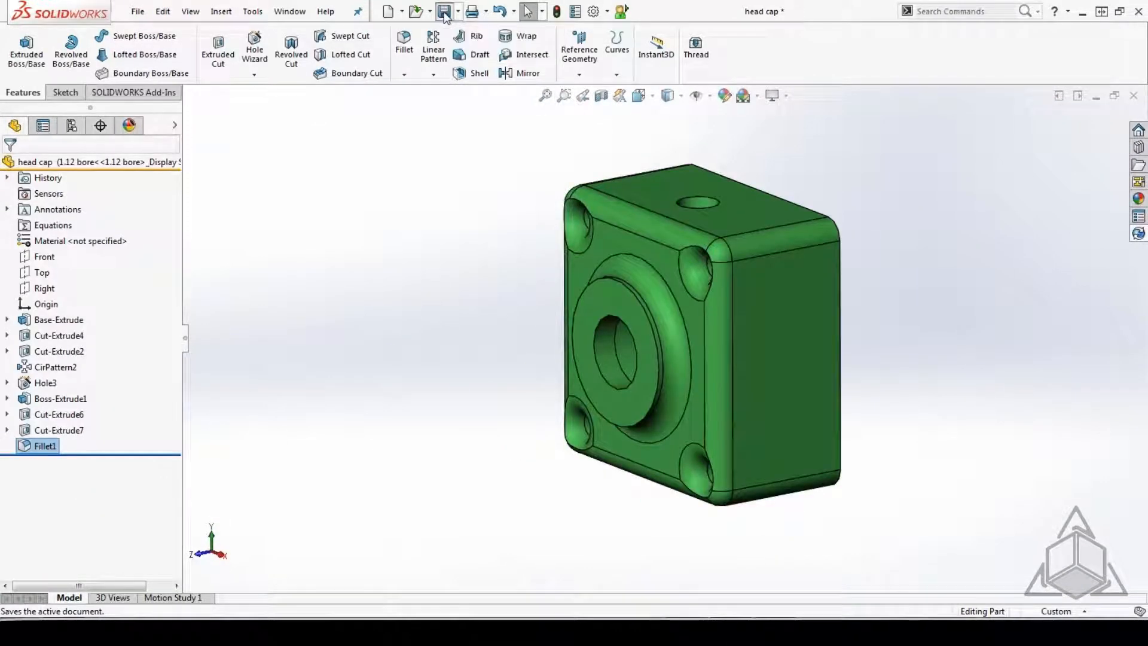
click(1135, 97)
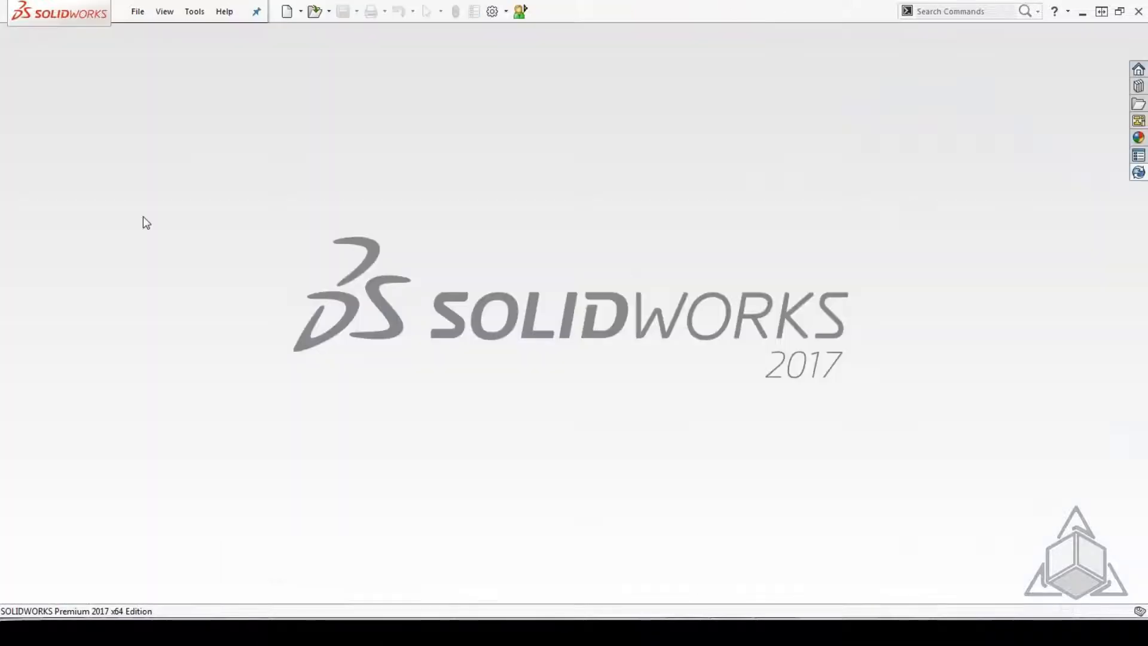
Open the cylinder assembly from BAD DATA3 with a rebuild and inspect its head cap up close.
click(137, 12)
click(154, 50)
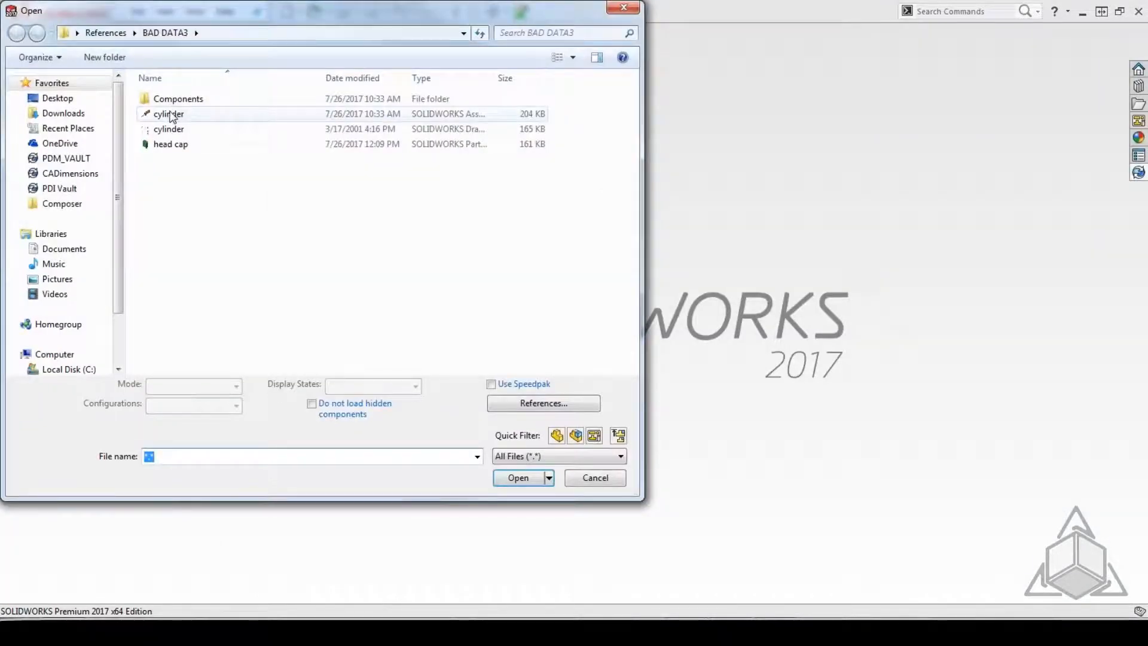
double_click(170, 114)
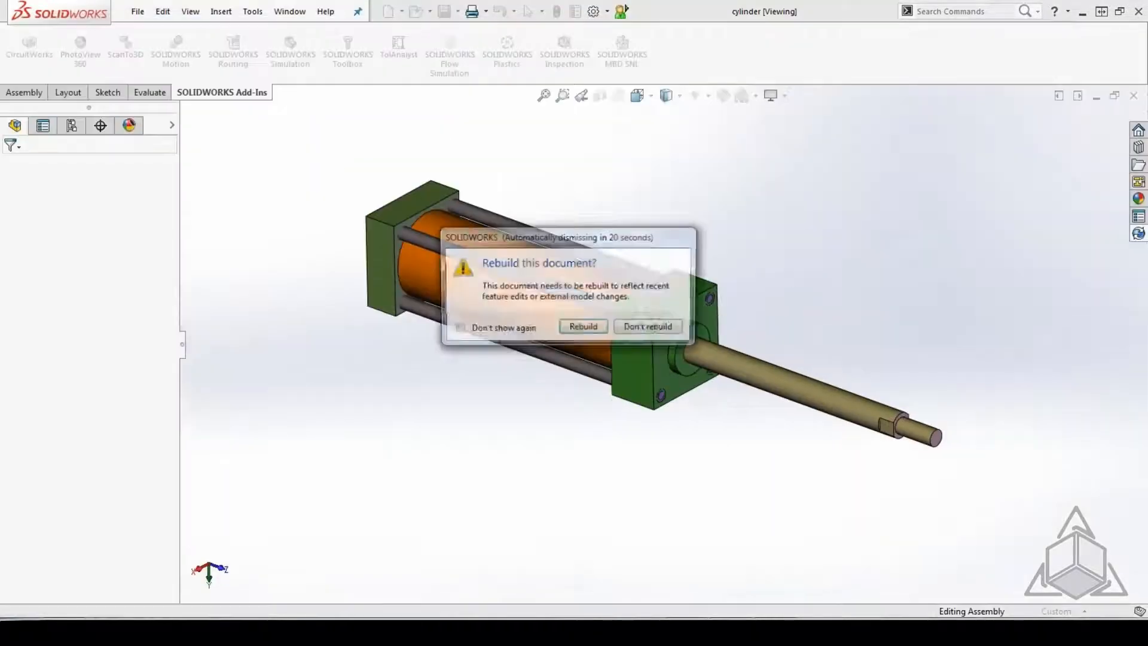
click(584, 328)
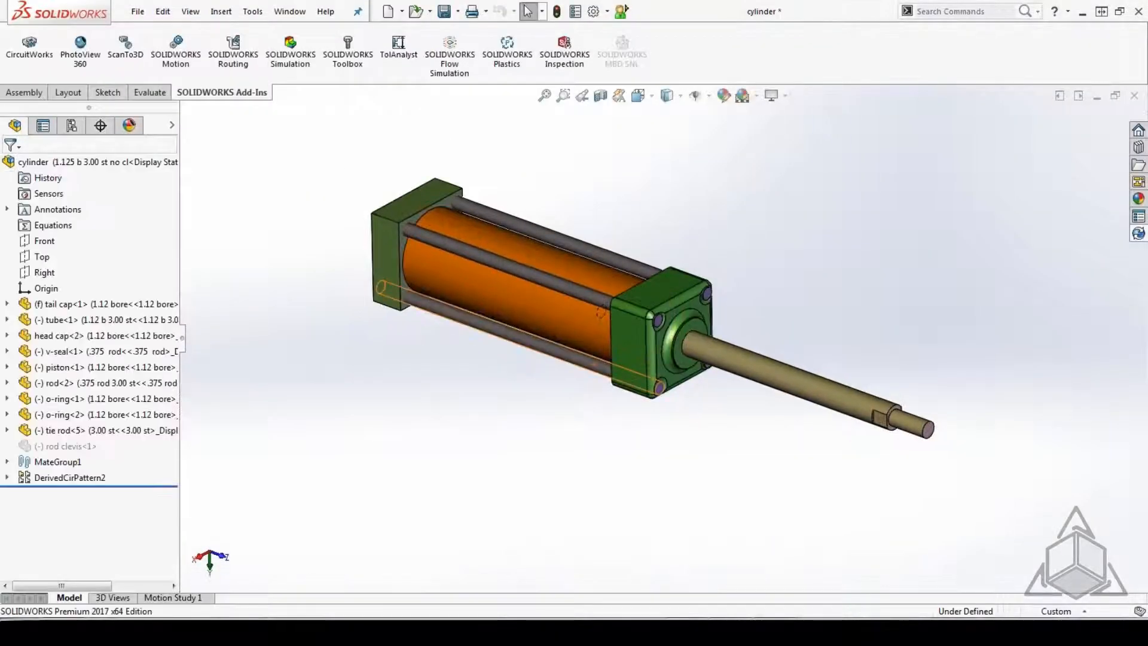
scroll(664, 322, down, 5)
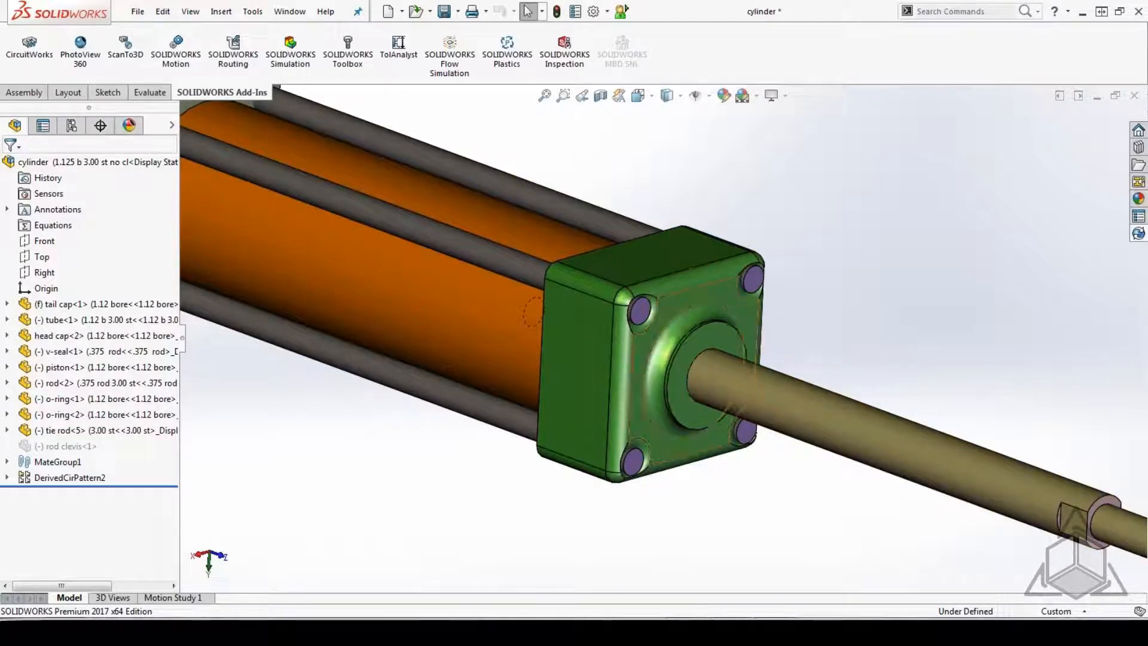
middle_drag(689, 366, 706, 338)
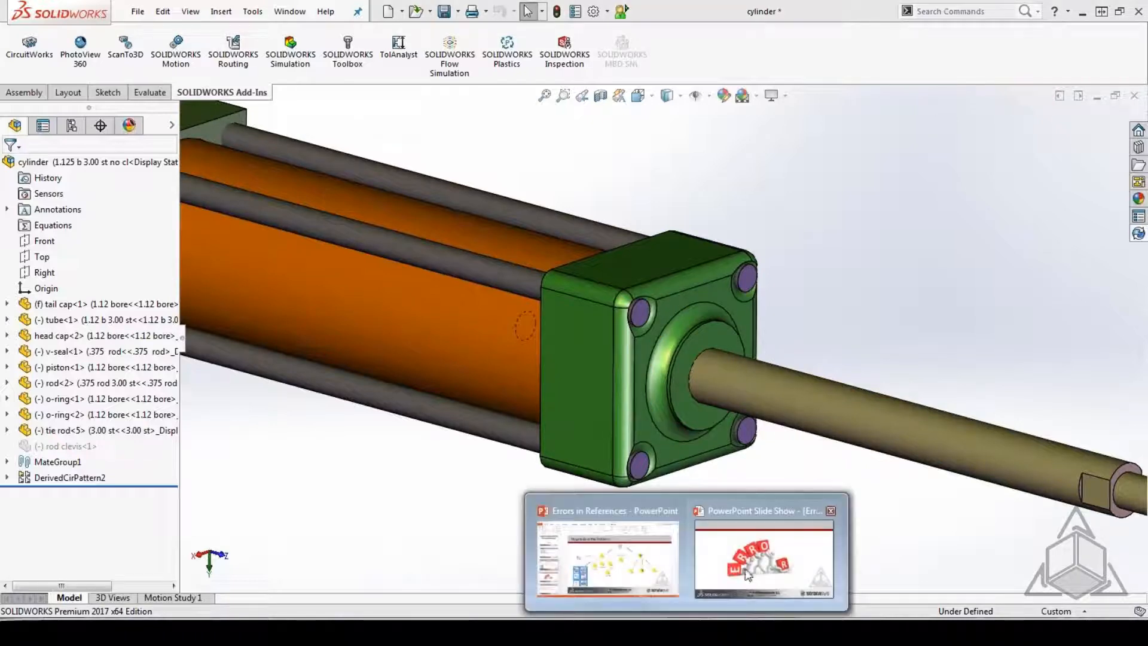
Switch to the Errors in References PowerPoint slide show and look at the error and face/file ID slides.
click(752, 559)
key(Right)
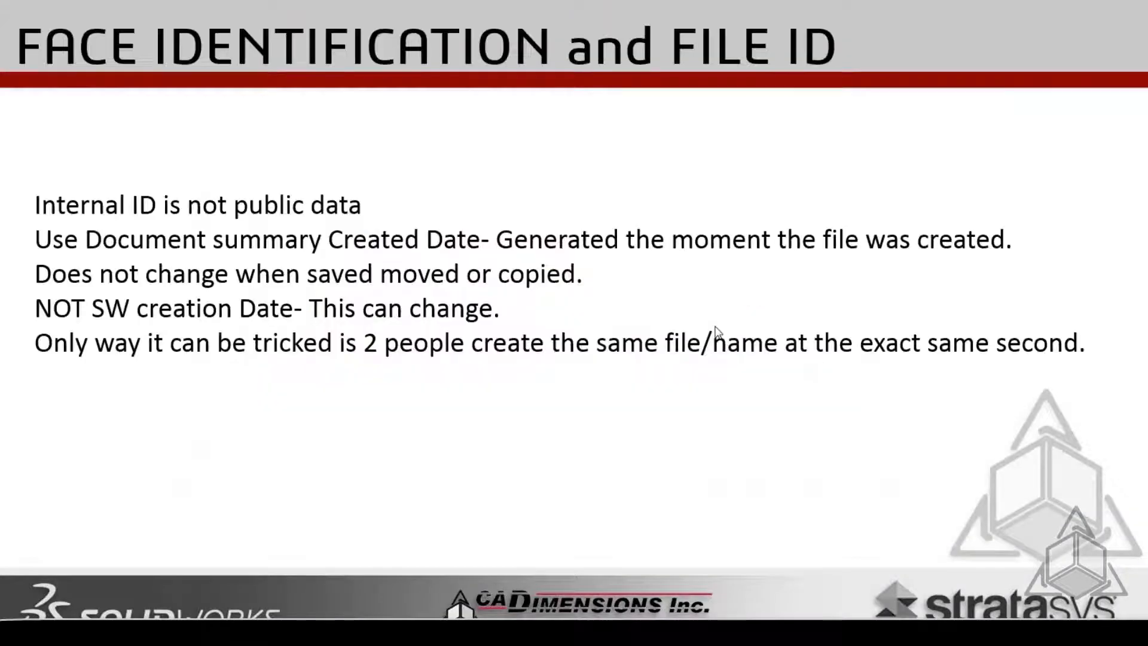
key(Left)
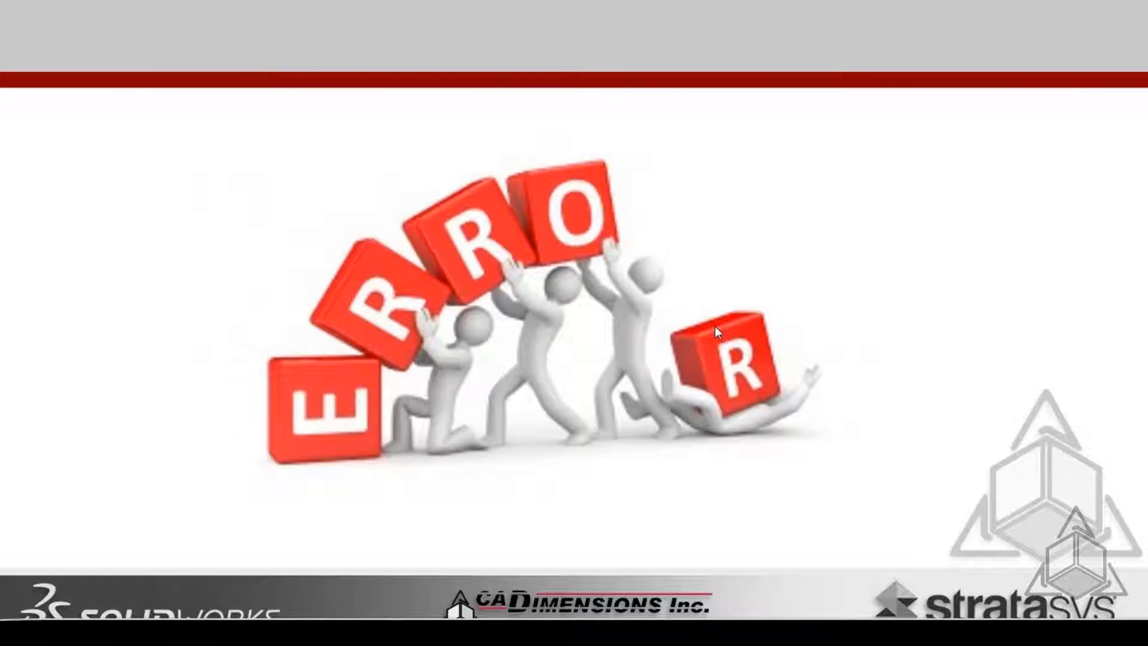
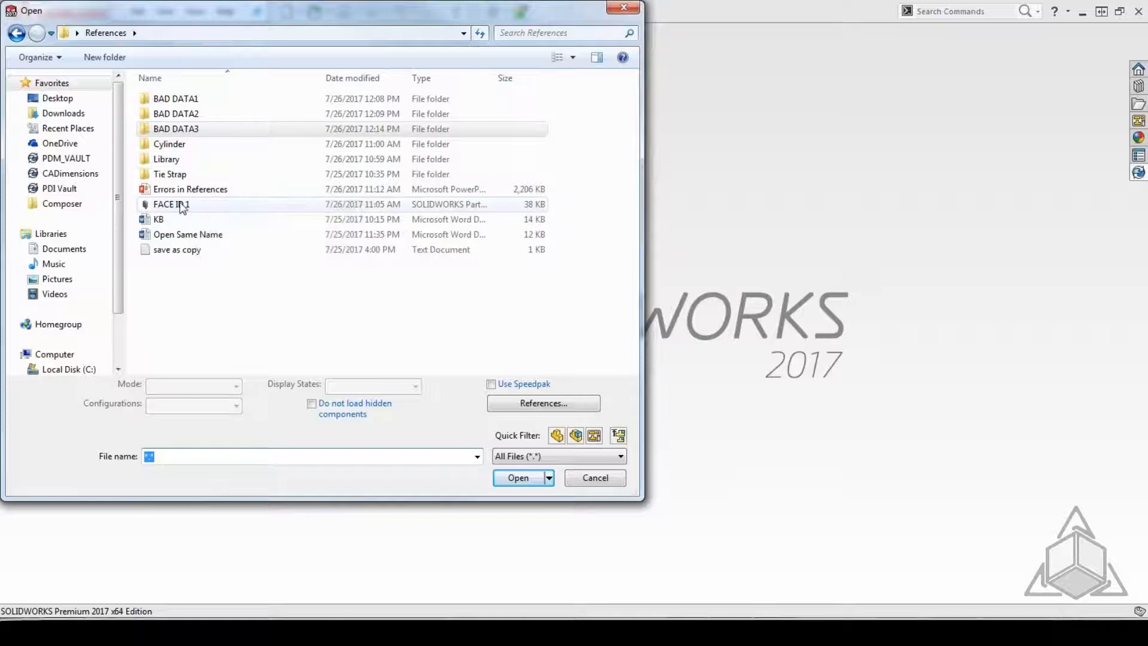
Open the FACE ID 1 part and display the hashed and actual face IDs of the block's front face with GetFaceId.
double_click(204, 204)
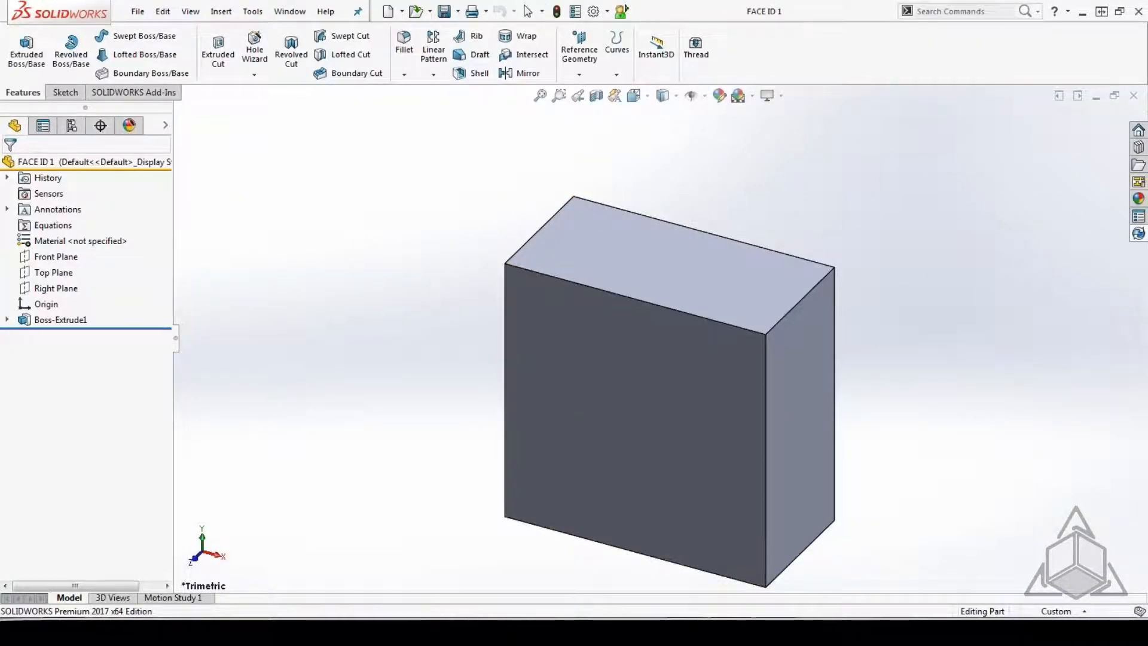
middle_drag(397, 355, 553, 351)
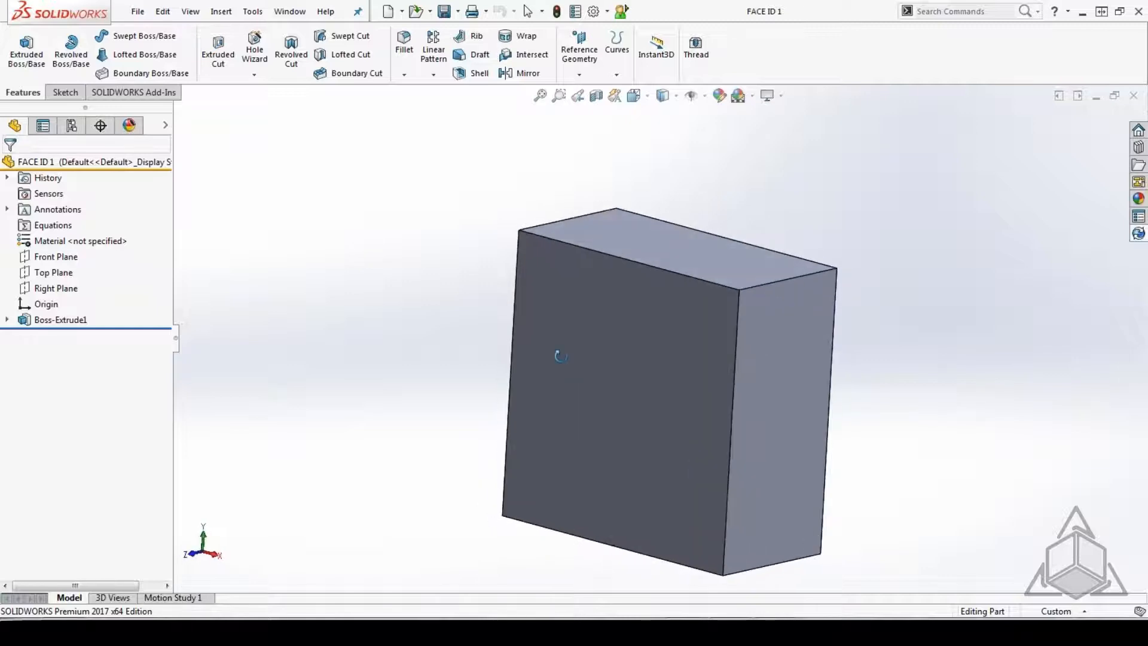
click(624, 342)
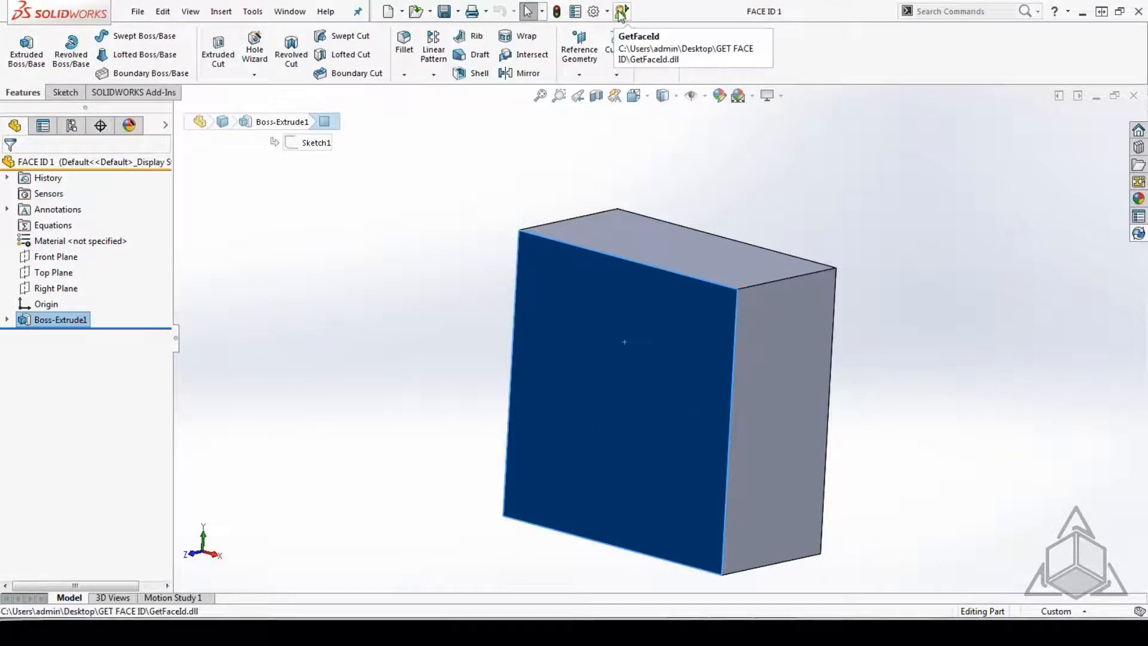
click(619, 12)
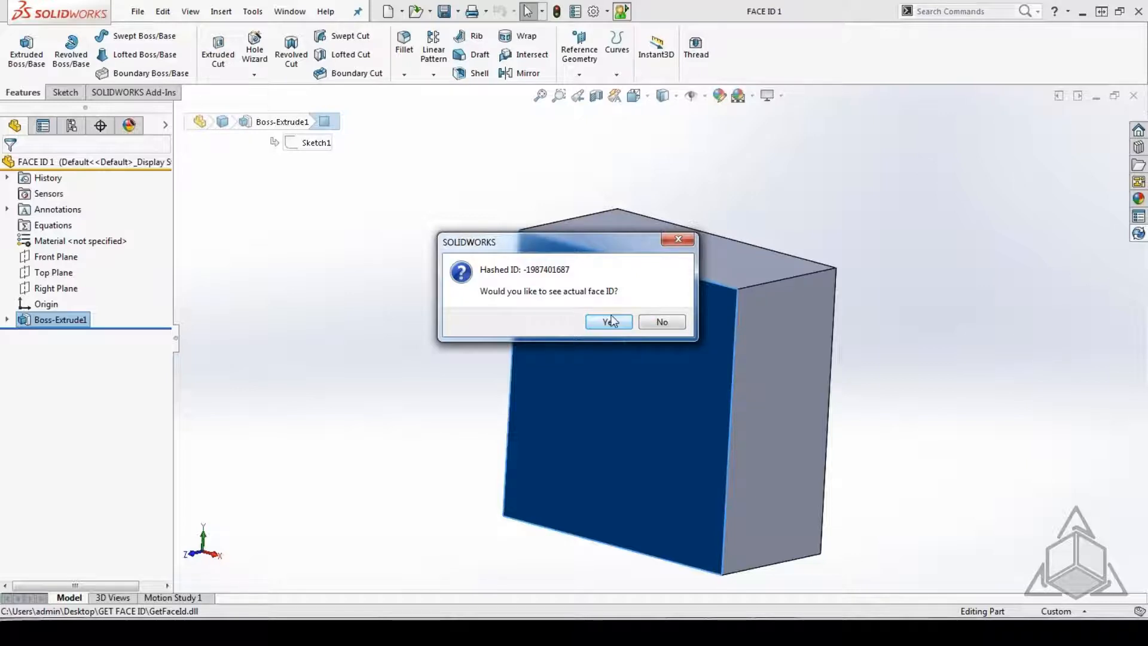
click(609, 322)
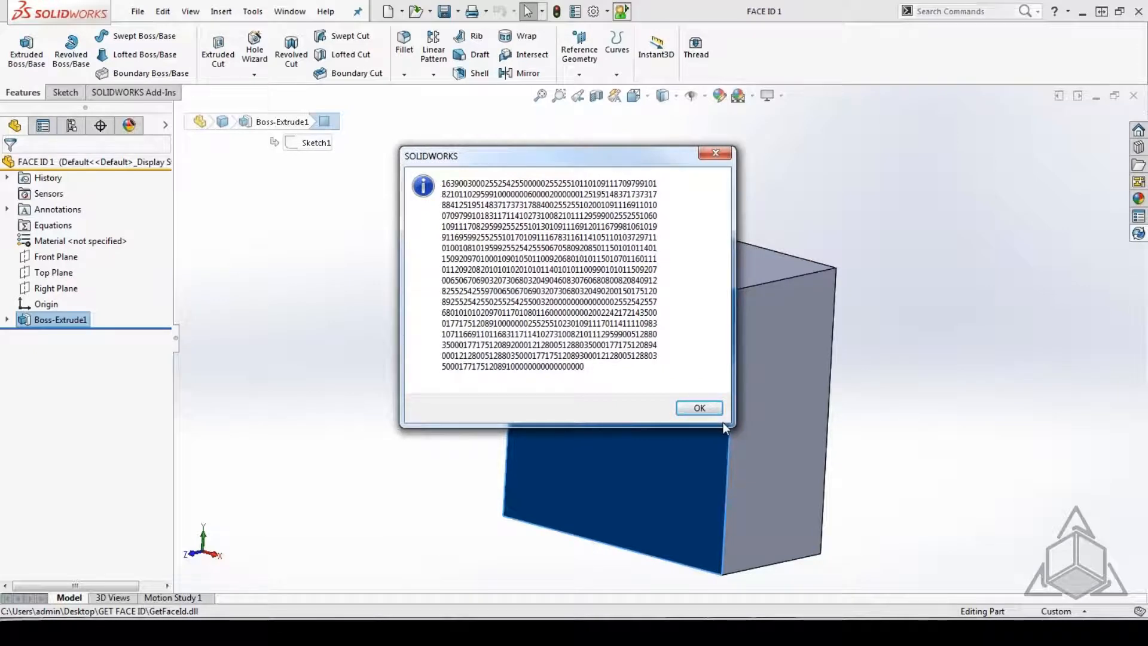
click(699, 408)
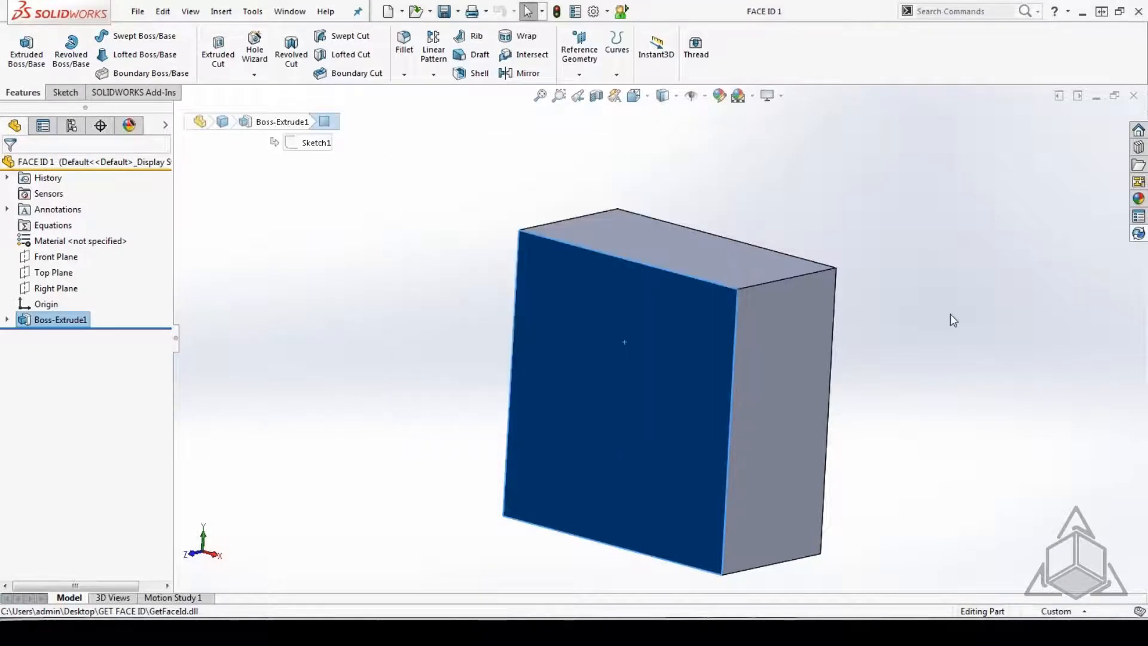
Reselect the block's front face and check its hashed ID again with GetFaceId, declining the actual face ID.
click(915, 321)
click(625, 357)
click(621, 11)
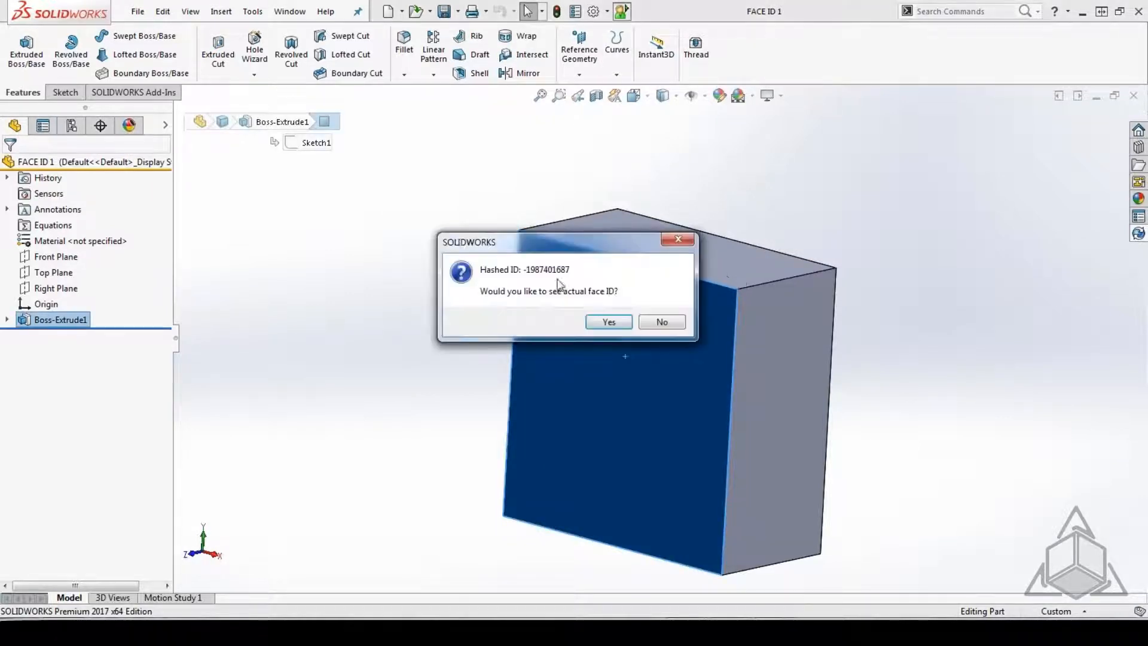
click(660, 321)
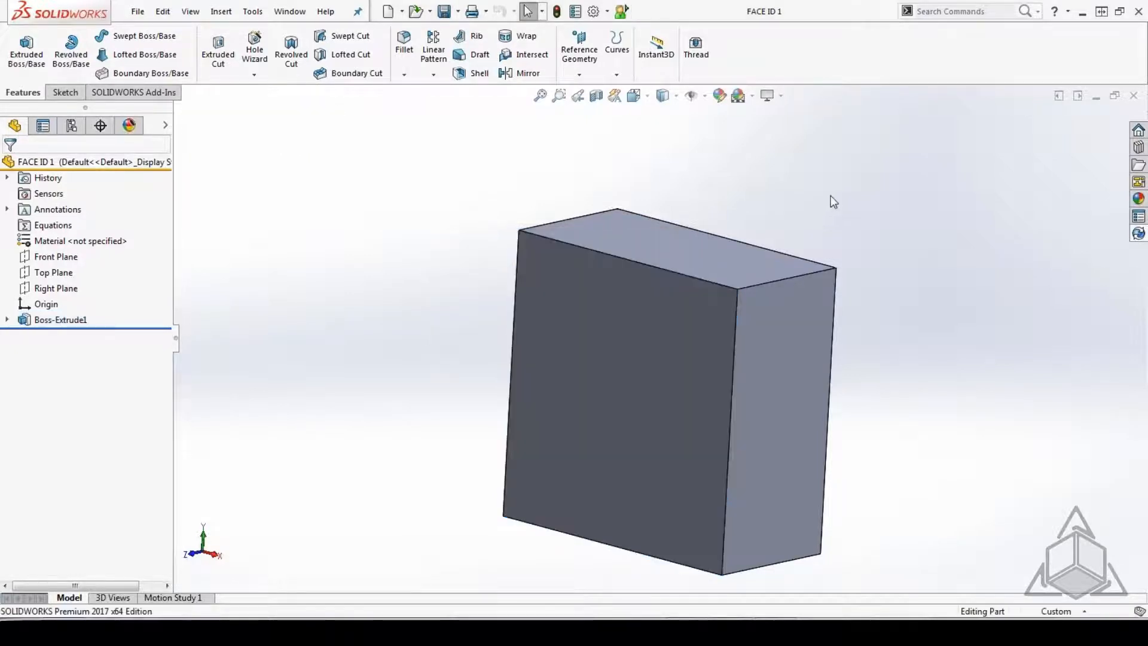
Fillet the block's front face and the four edges running from front to back with a 10 mm radius.
click(404, 42)
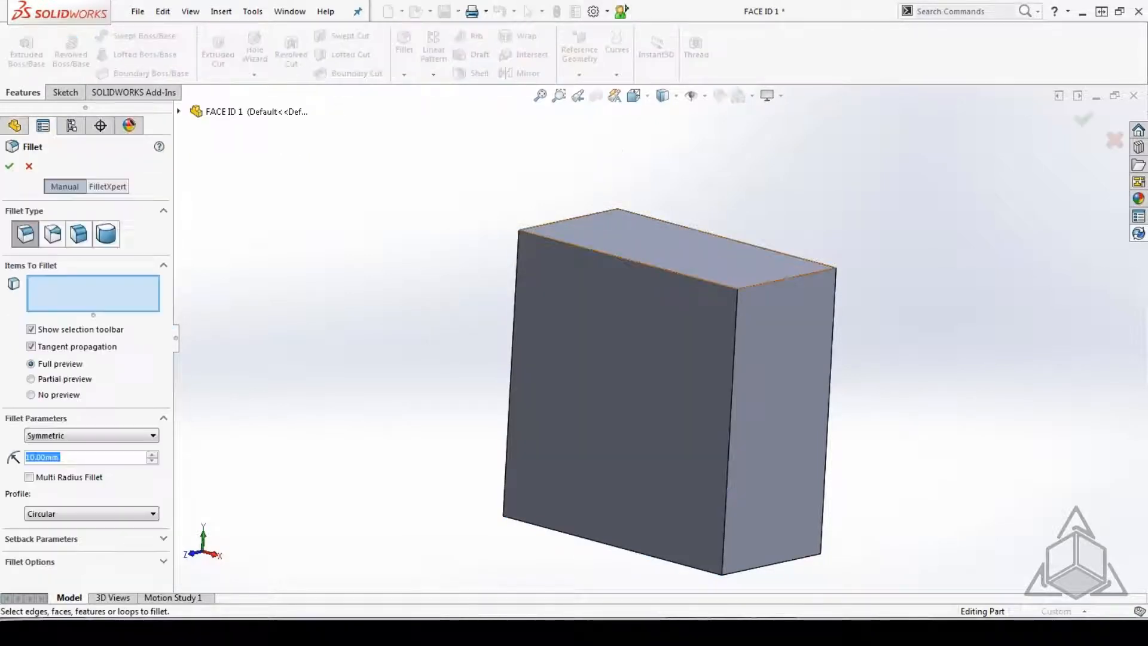
click(697, 325)
click(771, 282)
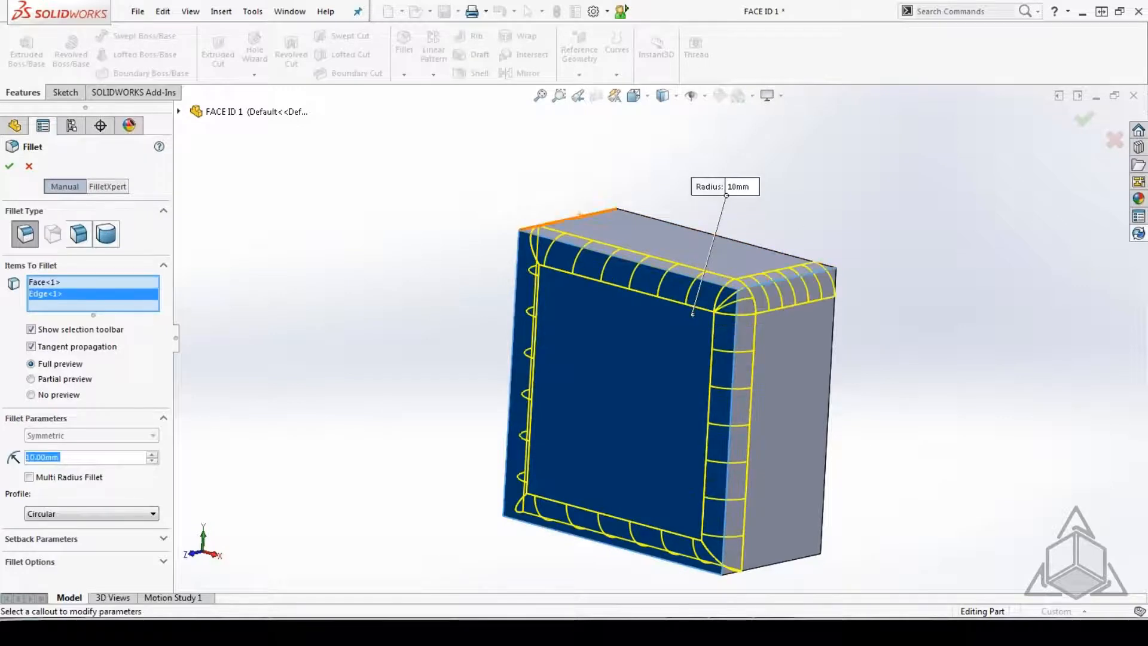
click(580, 214)
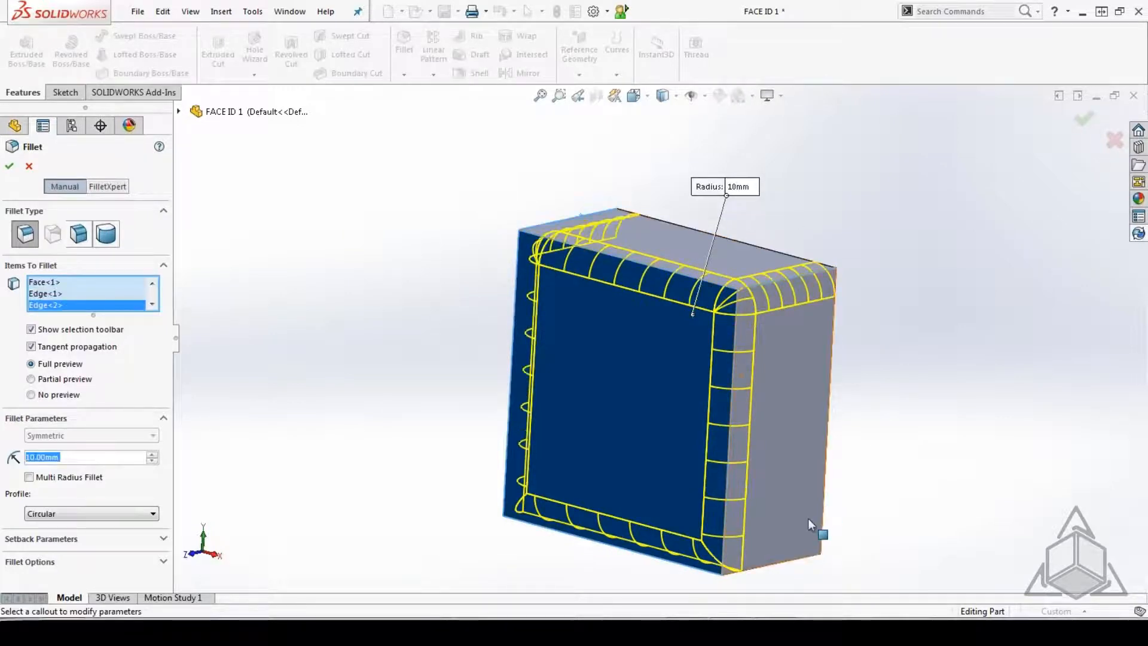
click(788, 557)
middle_drag(617, 533, 671, 452)
click(512, 520)
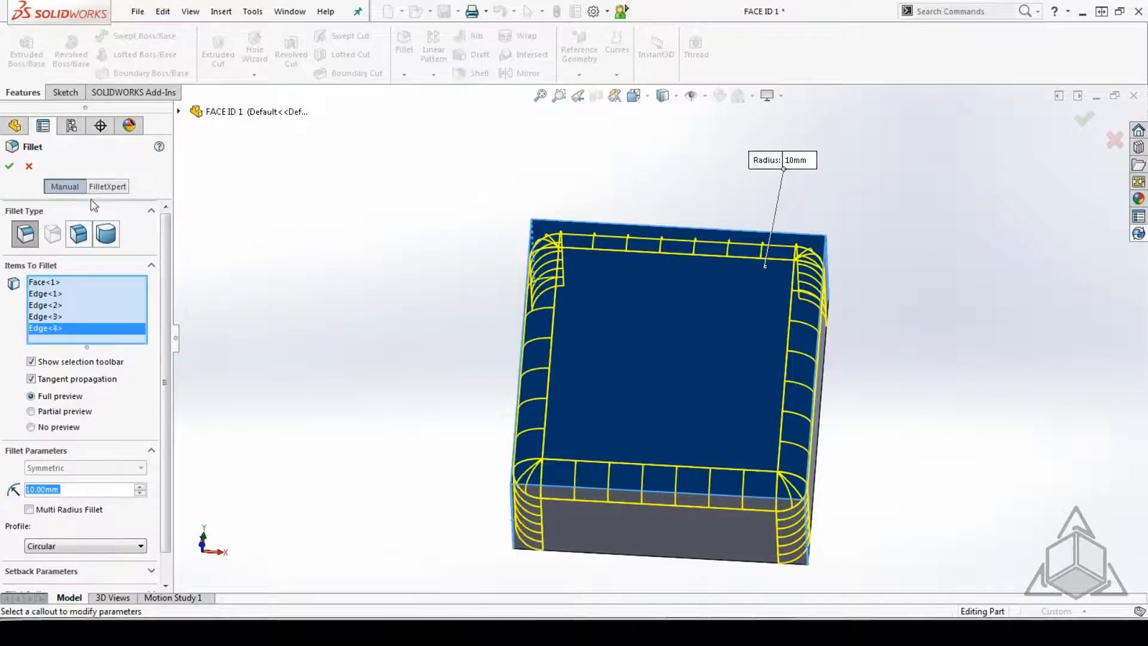
click(9, 167)
middle_drag(906, 254, 866, 409)
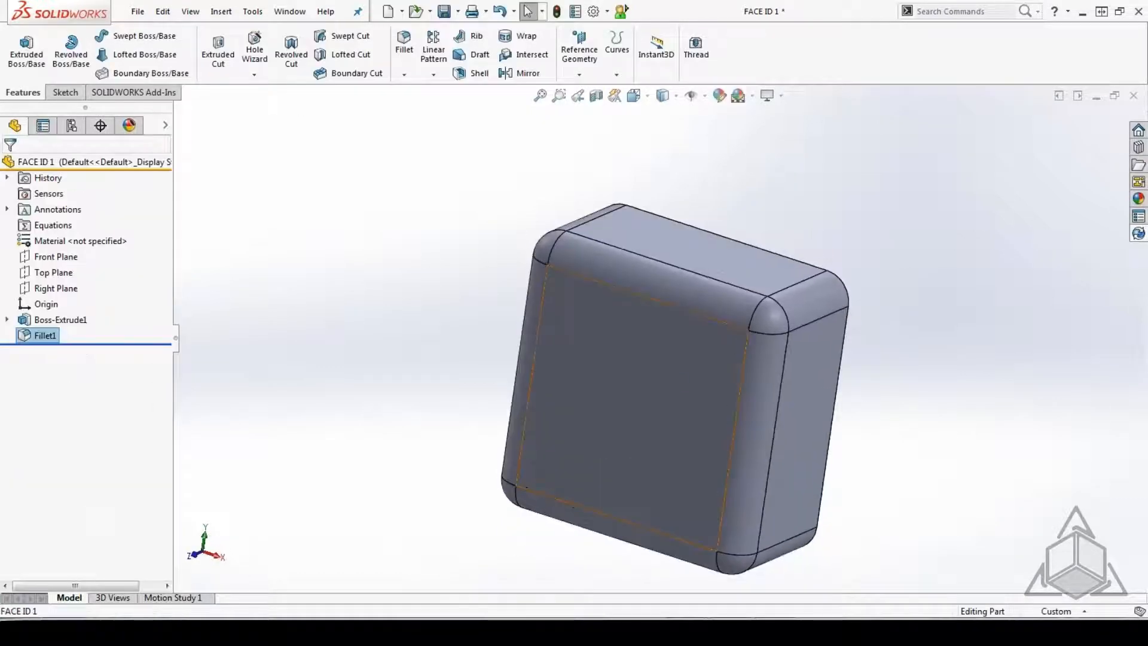
Check the hashed ID of the filleted block's front face with GetFaceId, declining the actual face ID.
click(634, 383)
click(623, 12)
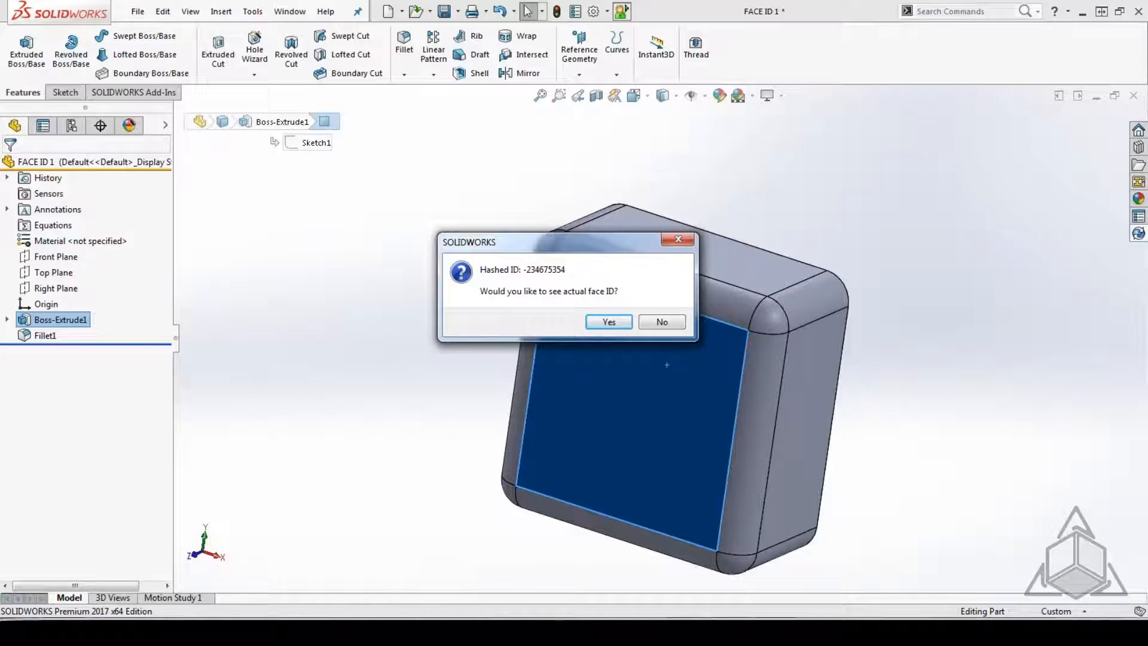
click(661, 321)
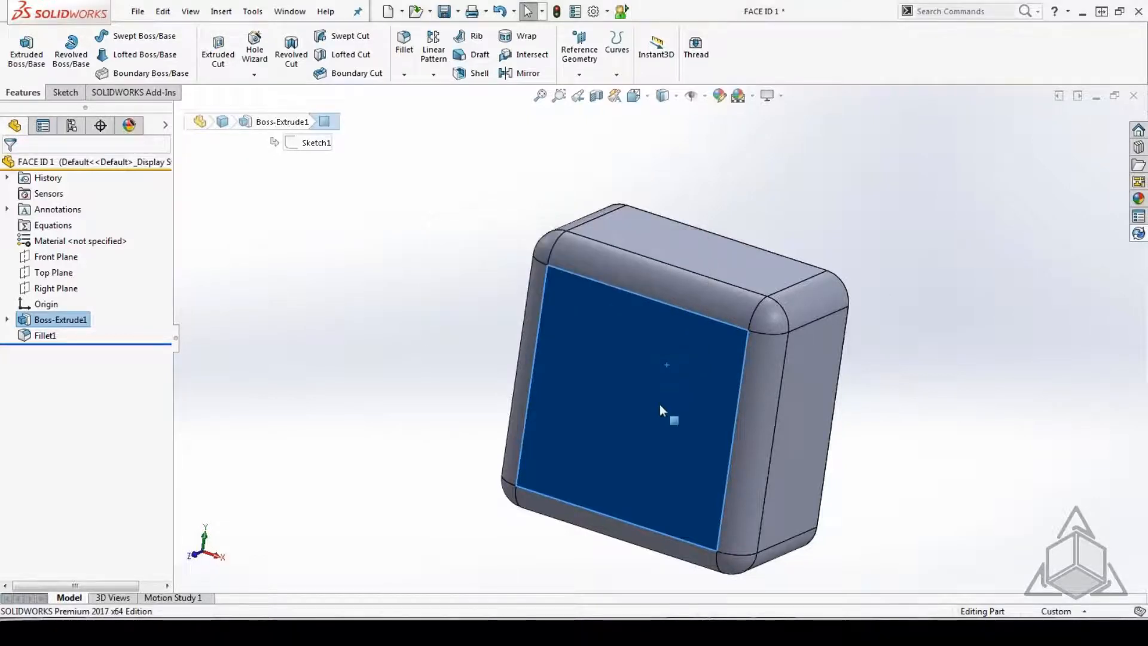
Sketch a circle of about 17.7 mm radius on the front face, centred on the origin, and cut it Through All.
click(75, 92)
click(123, 36)
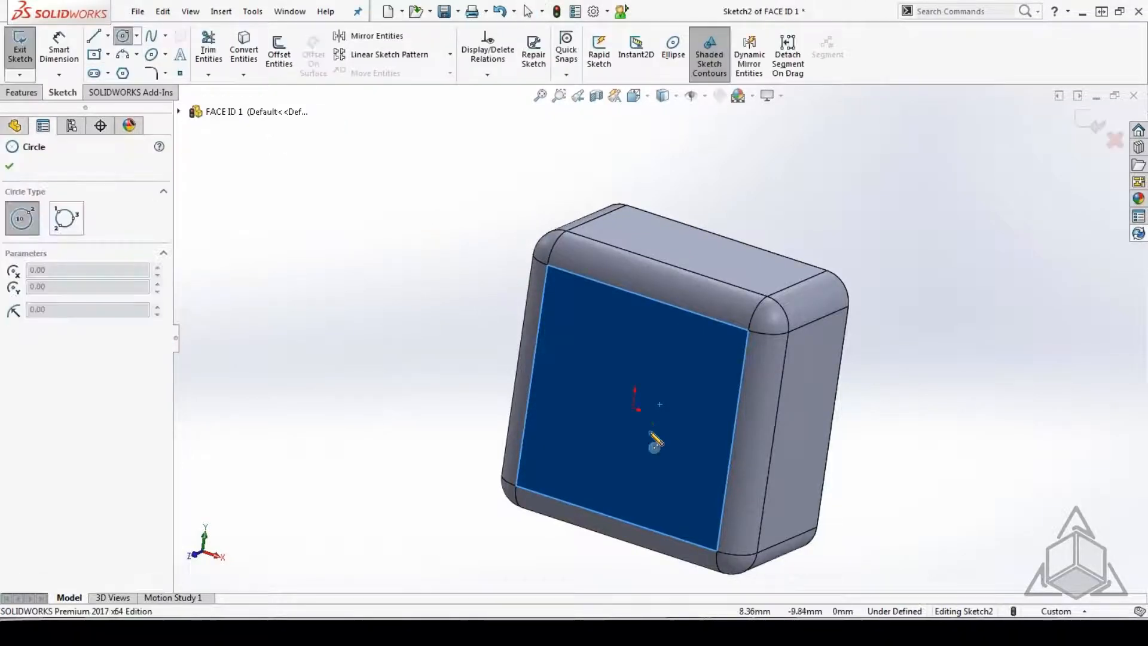
click(632, 409)
click(657, 448)
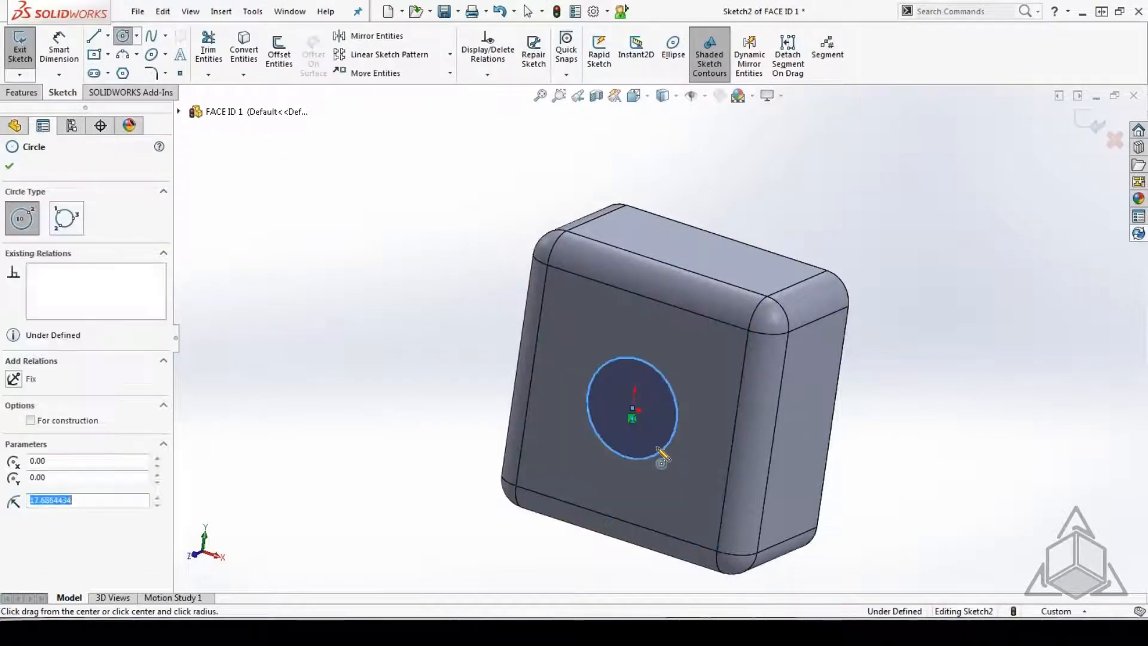
click(22, 92)
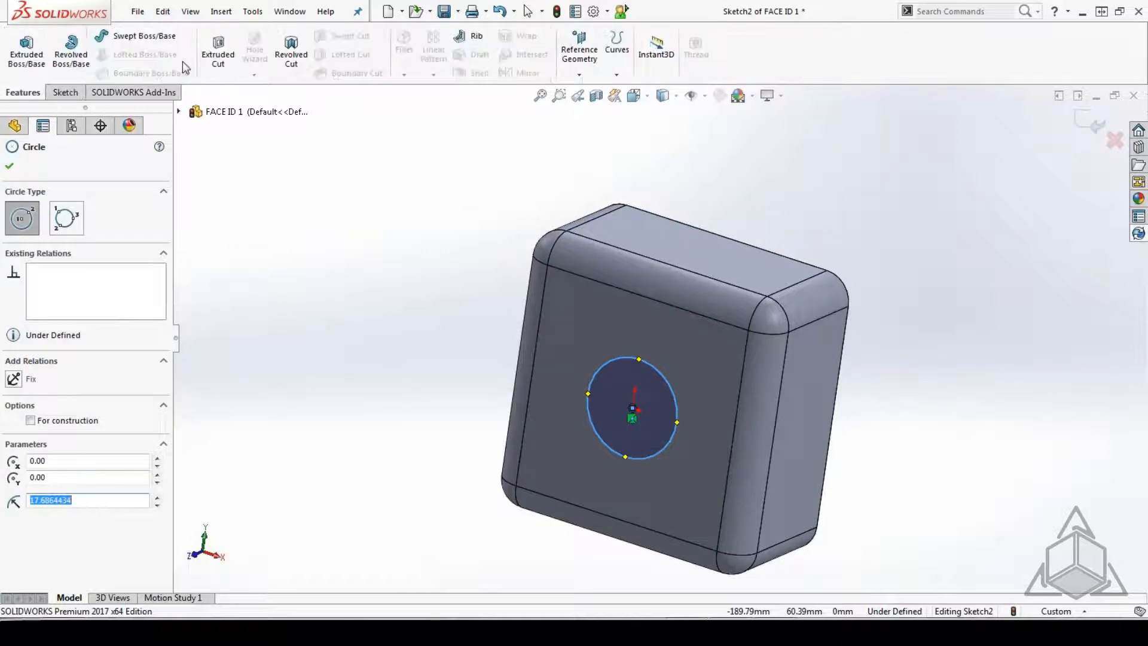
click(230, 65)
click(96, 252)
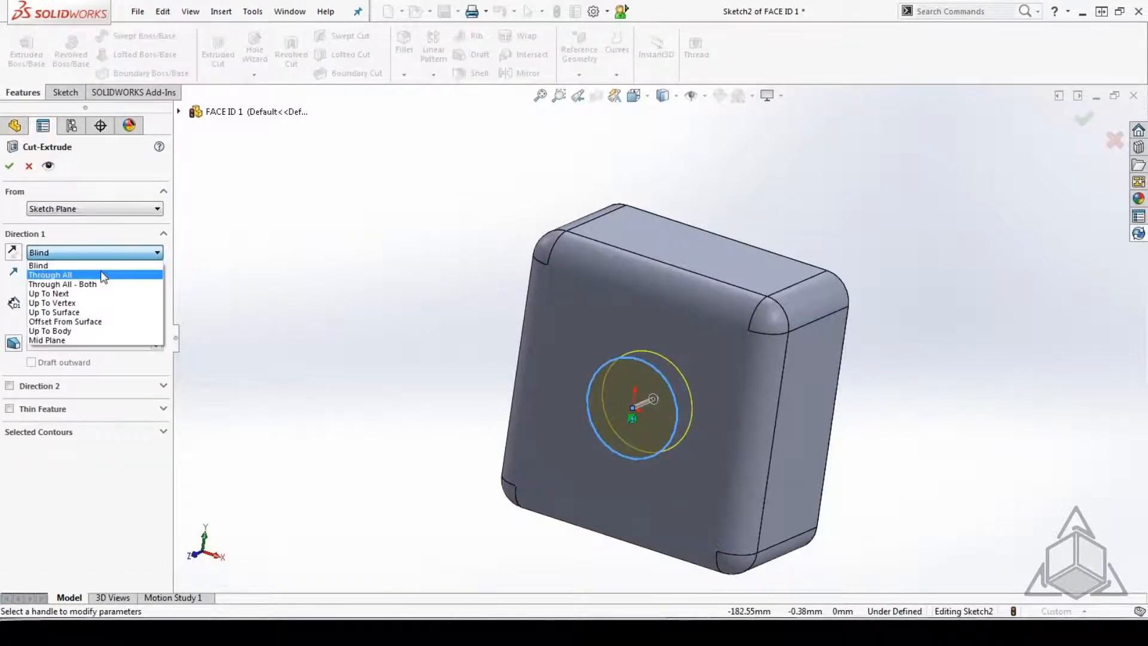
click(102, 275)
click(9, 165)
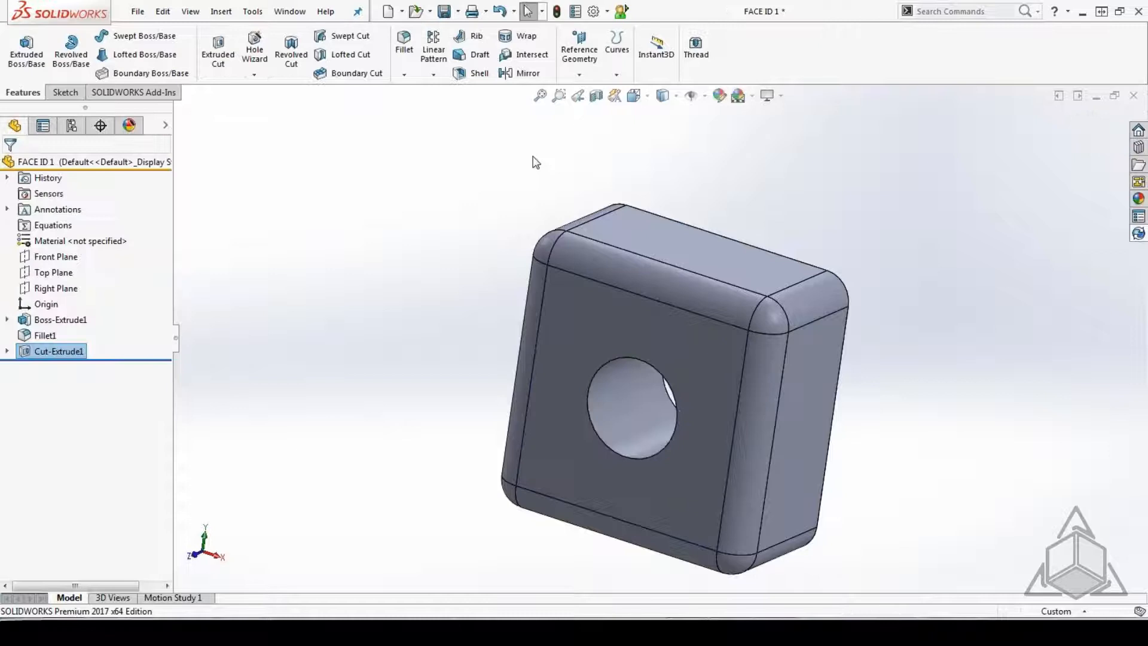
Check the hashed ID of the front face around the hole with GetFaceId, declining the actual face ID.
click(629, 345)
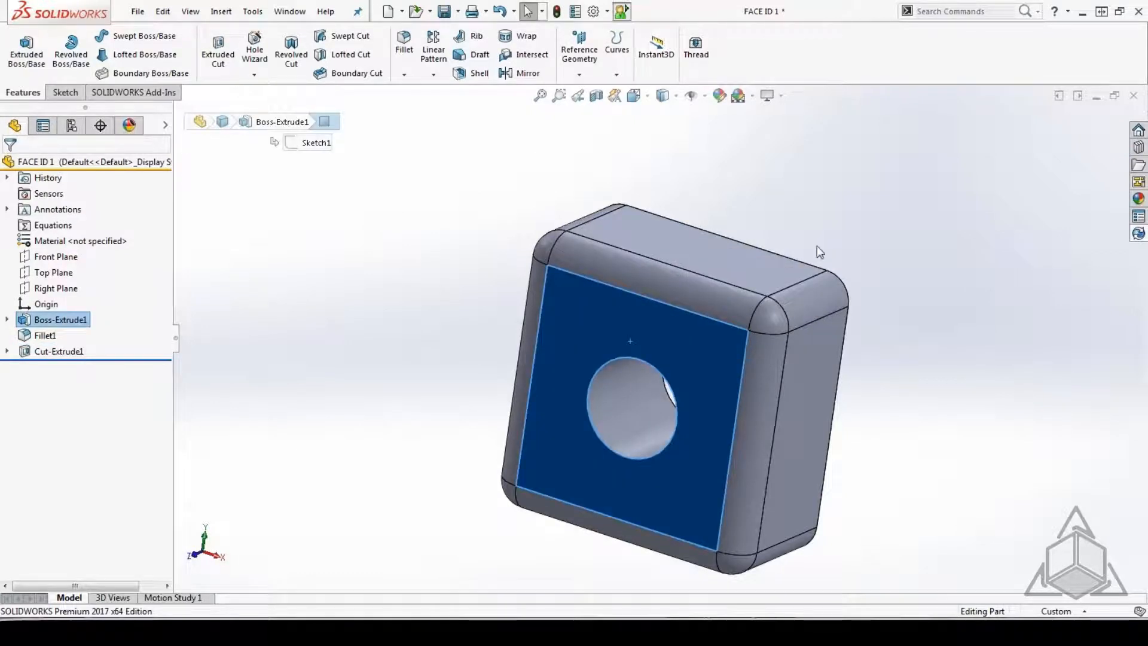
key(i)
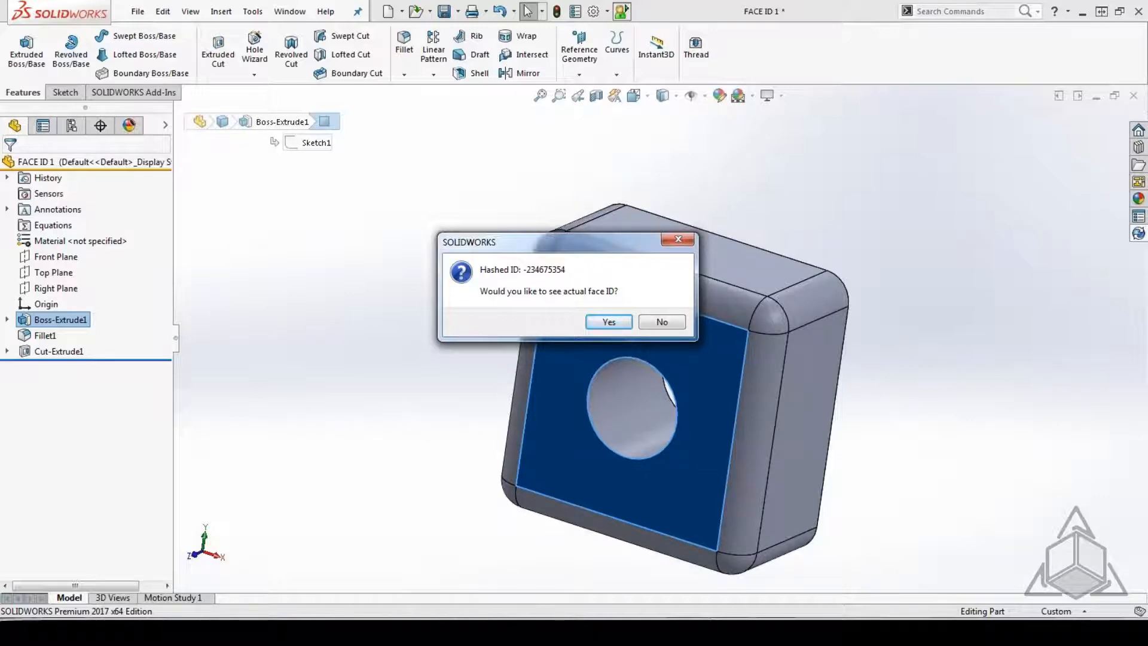
click(662, 322)
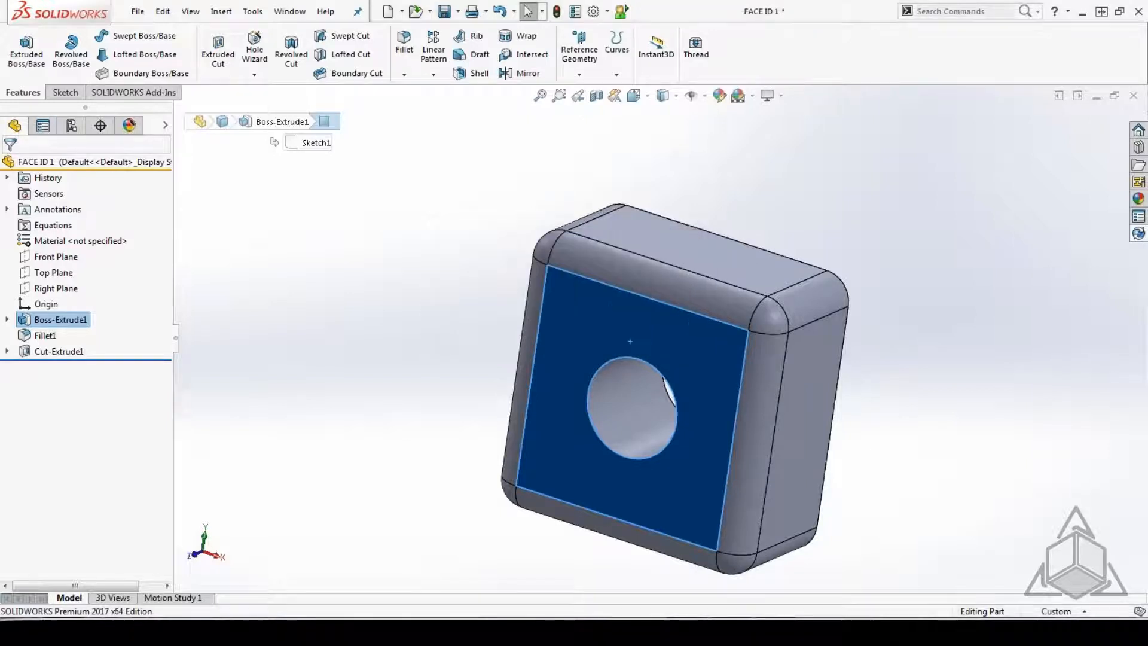
Clear the face selection and close the FACE ID 1 part without saving the changes.
click(832, 179)
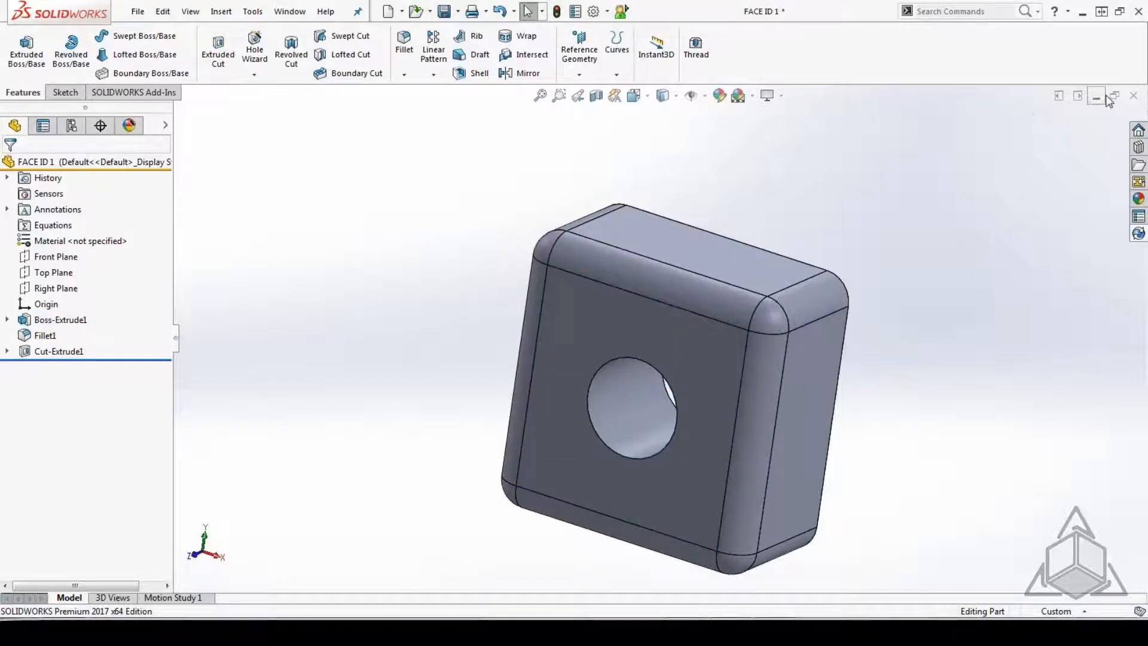
click(1139, 98)
click(461, 325)
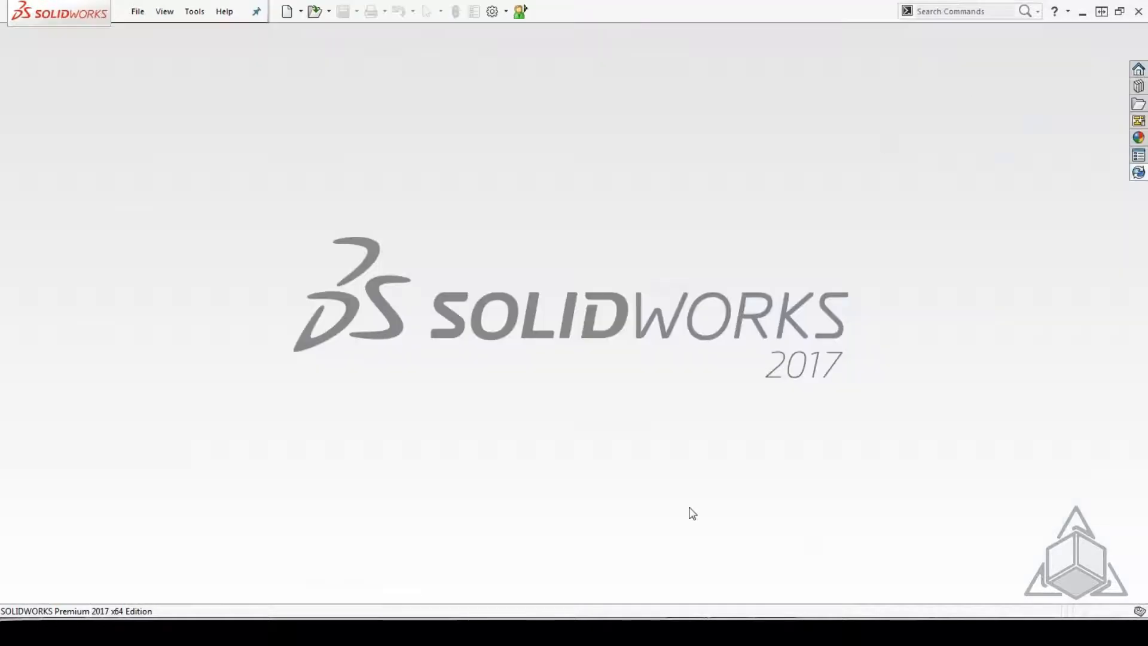
Switch to the Errors in References PowerPoint slide show and advance to the List External References slide.
click(607, 632)
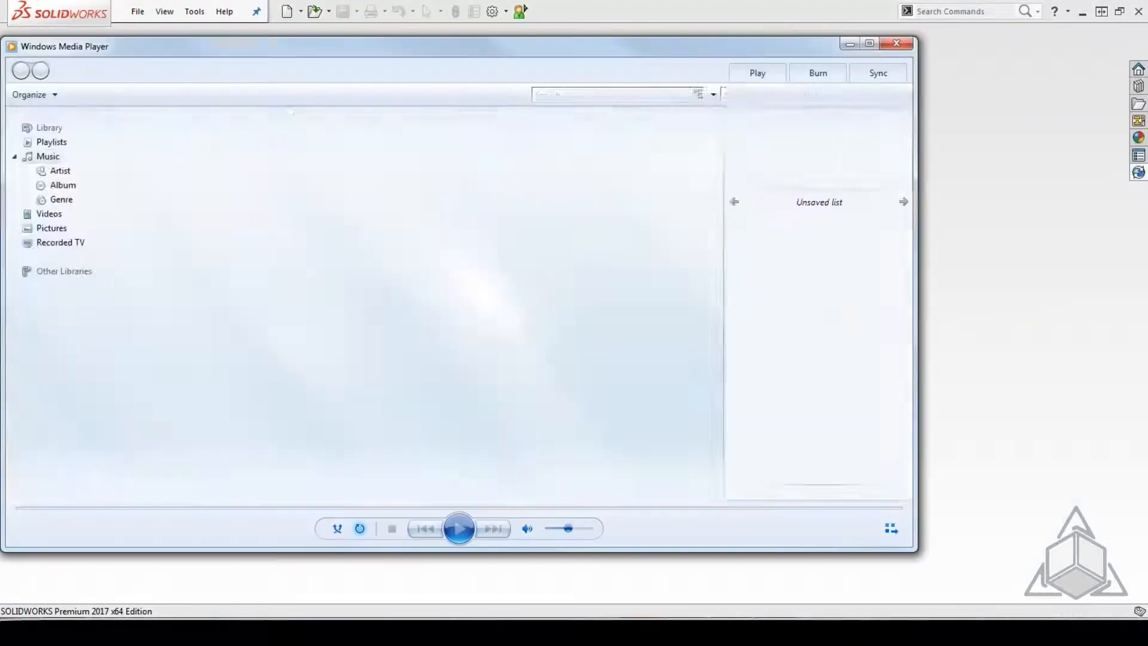
click(896, 43)
mouse_move(686, 632)
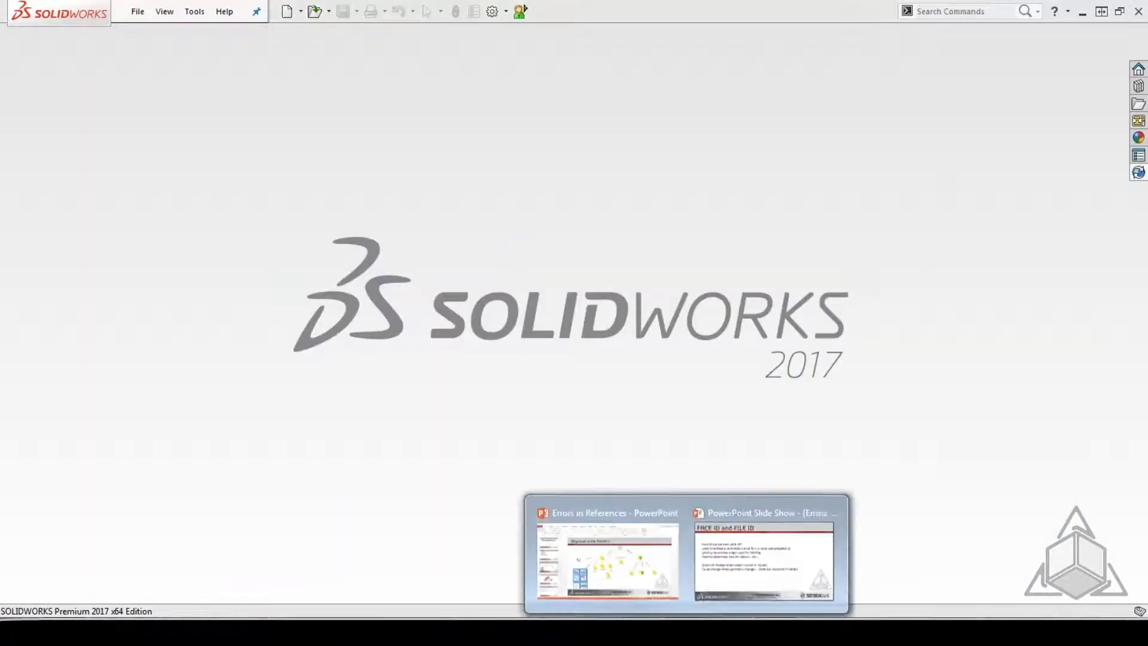
click(746, 544)
click(628, 316)
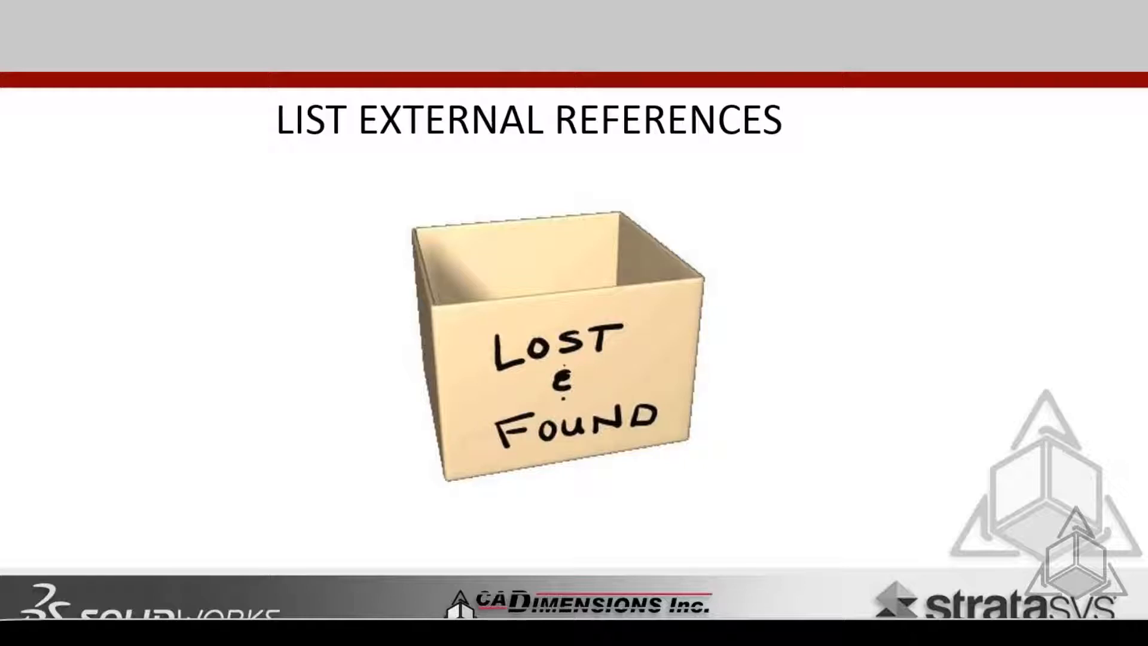
Switch from the slide show back to the SOLIDWORKS window.
key(alt+Tab)
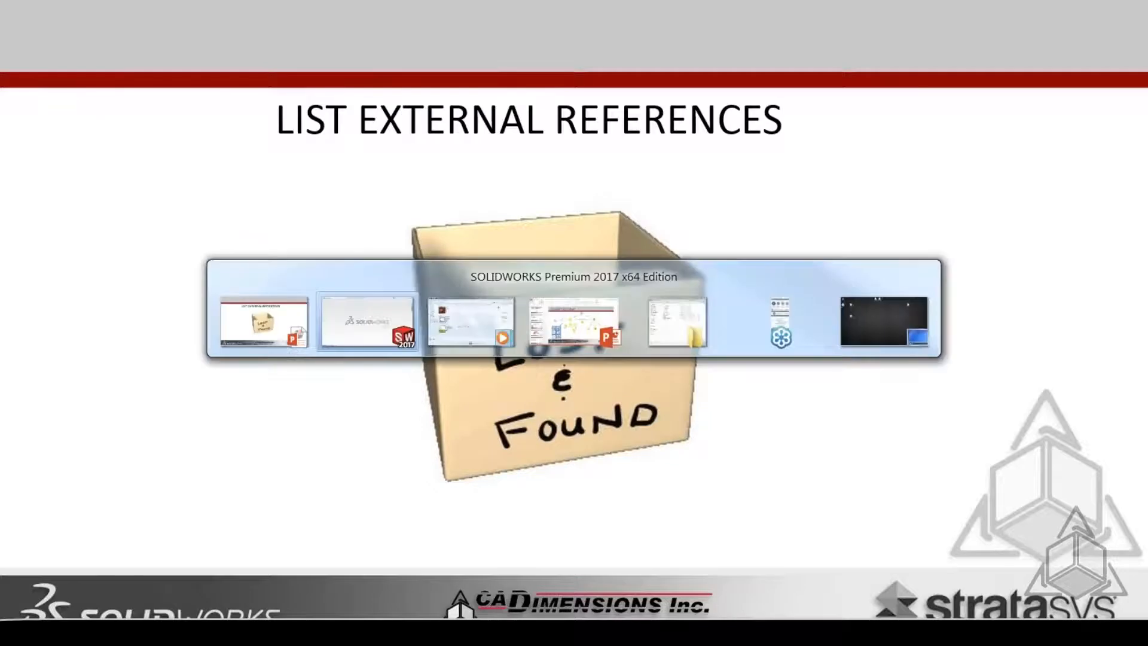
key(Tab)
key(Tab)
key(Tab)
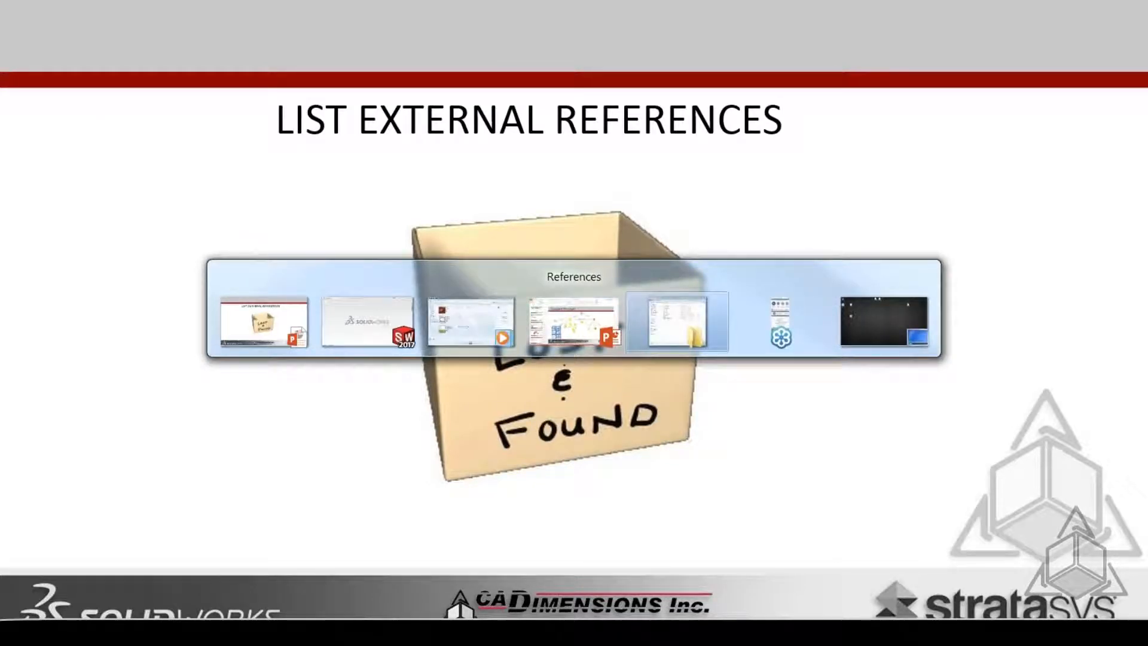
key(Tab)
key(Tab)
key(Tab)
key(Tab)
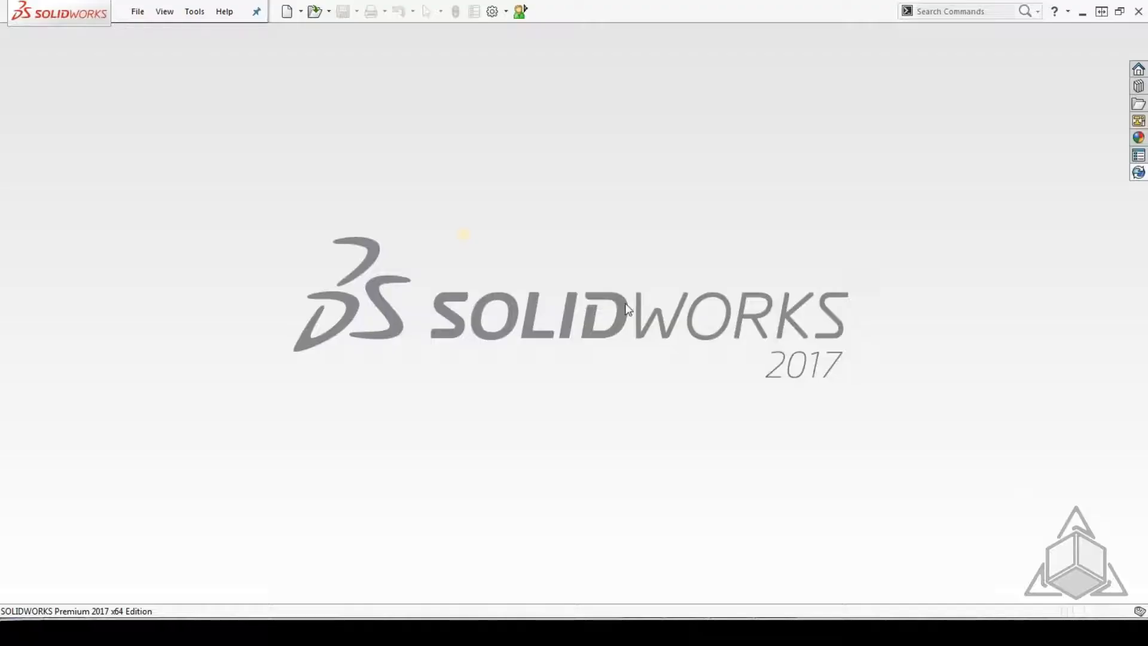
Open the cylinder assembly from the Cylinder subfolder inside the References Cylinder folder.
key(alt+f)
key(Down)
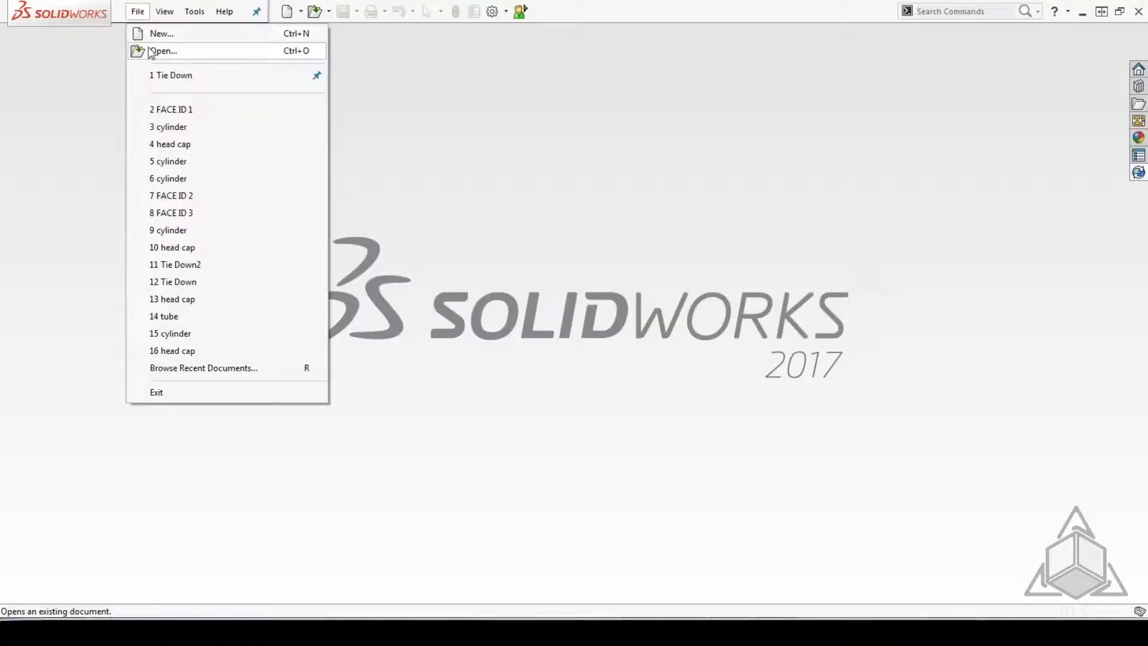
key(Return)
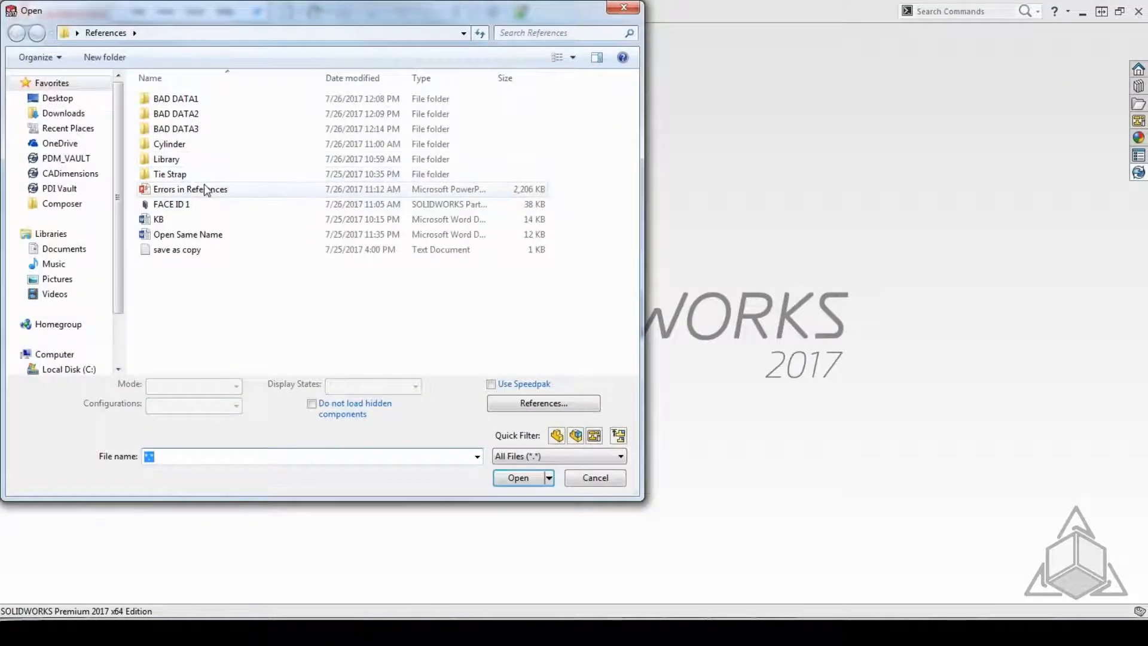
double_click(179, 149)
double_click(174, 96)
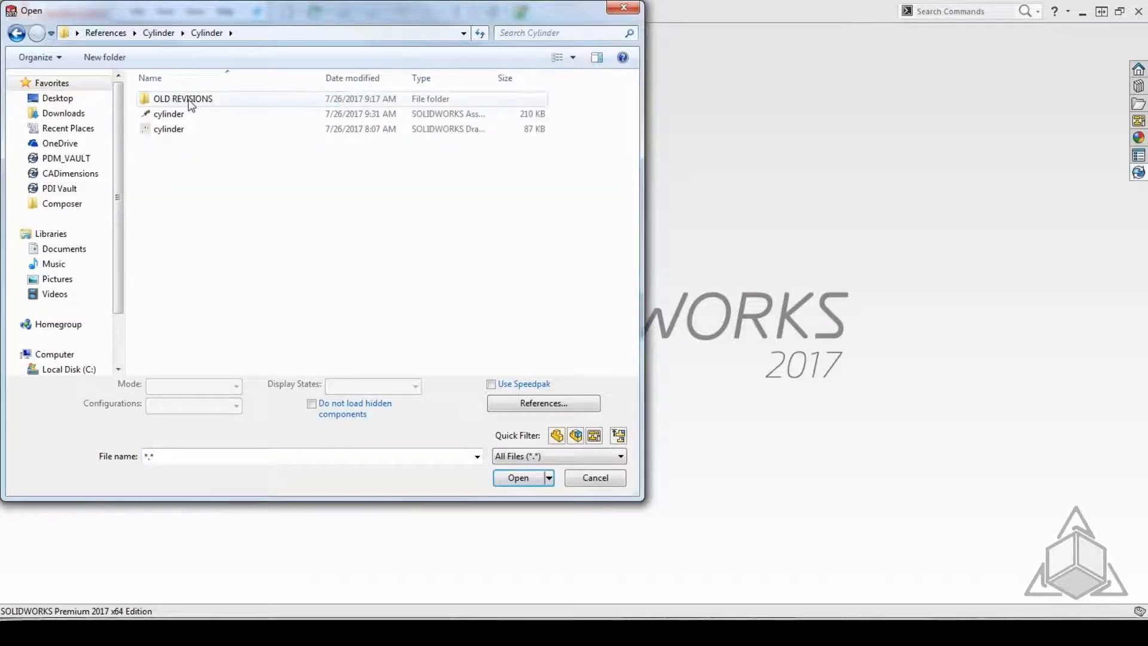
click(174, 115)
double_click(174, 115)
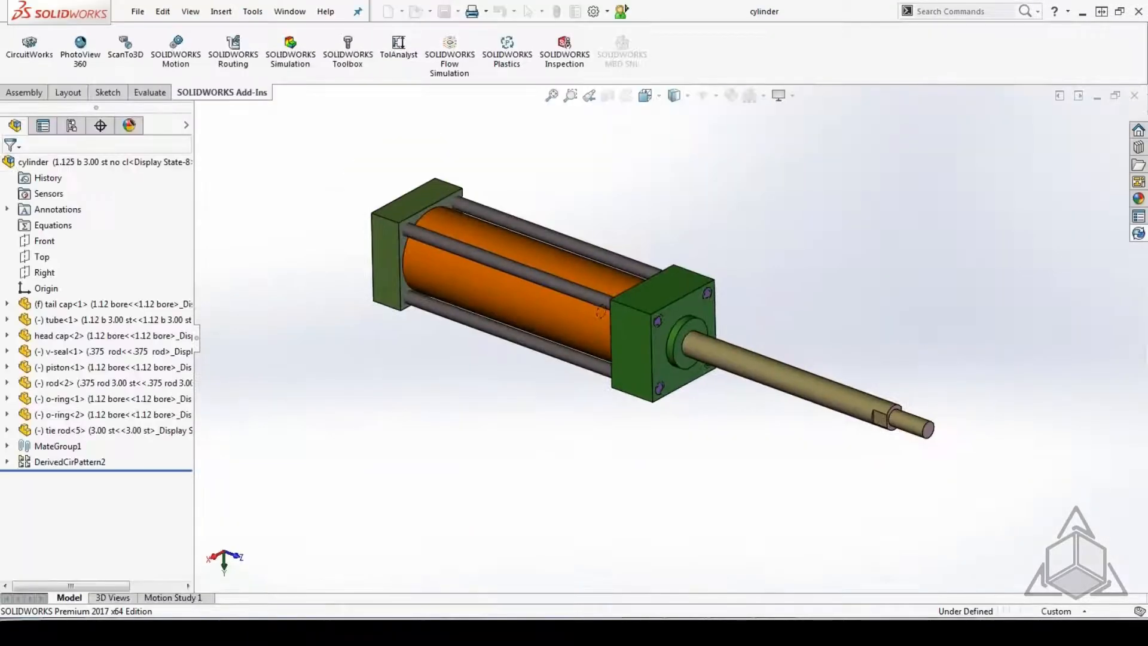
Run Find References on the cylinder assembly, enlarge the list to review all referenced files and folders, and close it.
click(143, 16)
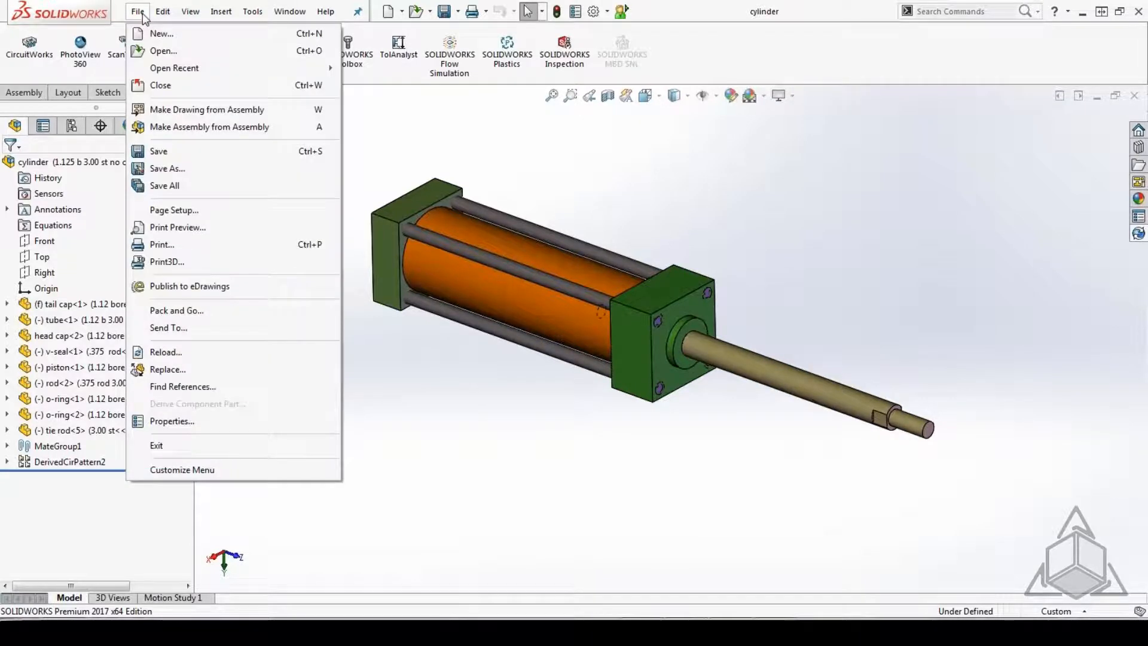
click(193, 389)
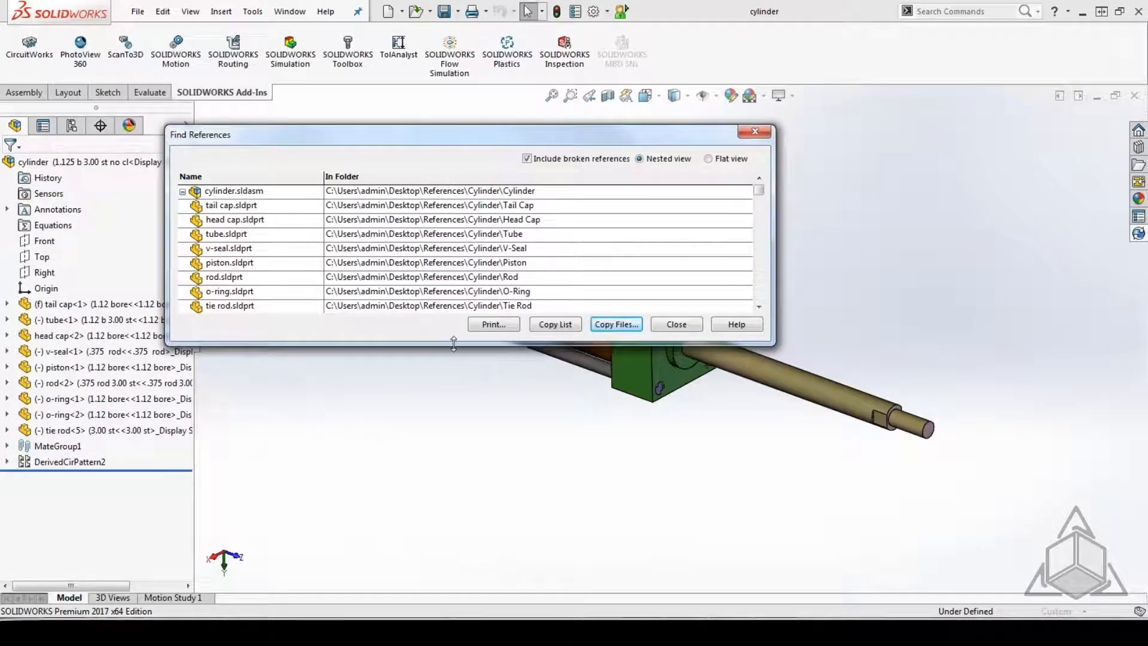
drag(454, 344, 460, 427)
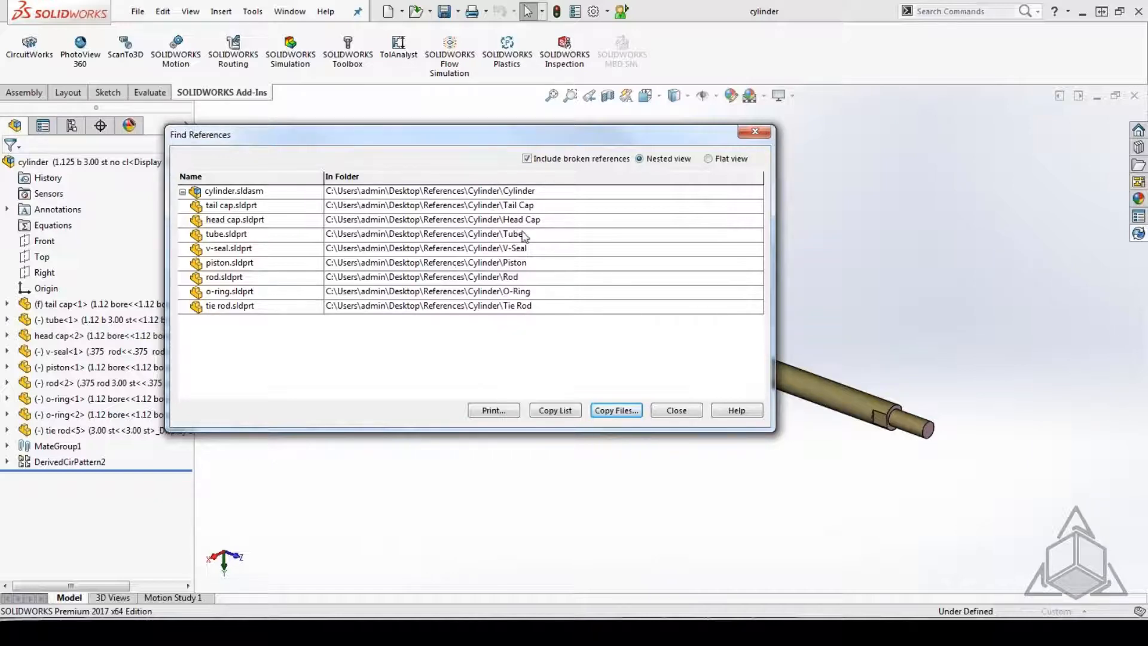
click(673, 412)
Switch to the PowerPoint slide show and advance to the File Name Is Key slide.
click(687, 631)
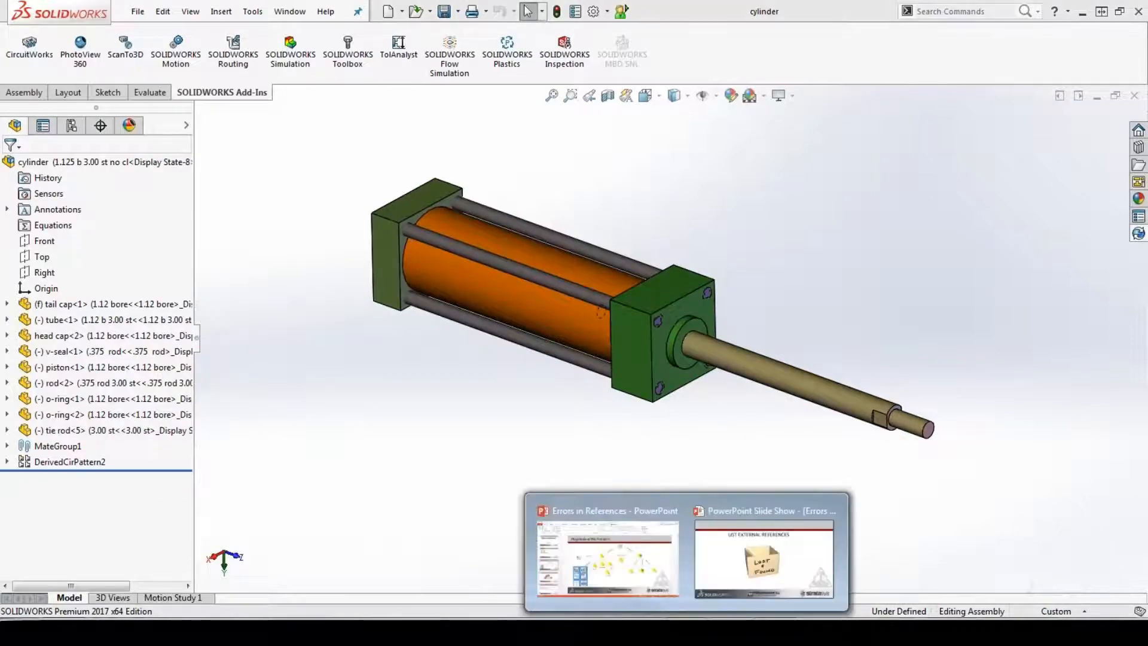
click(738, 553)
click(318, 268)
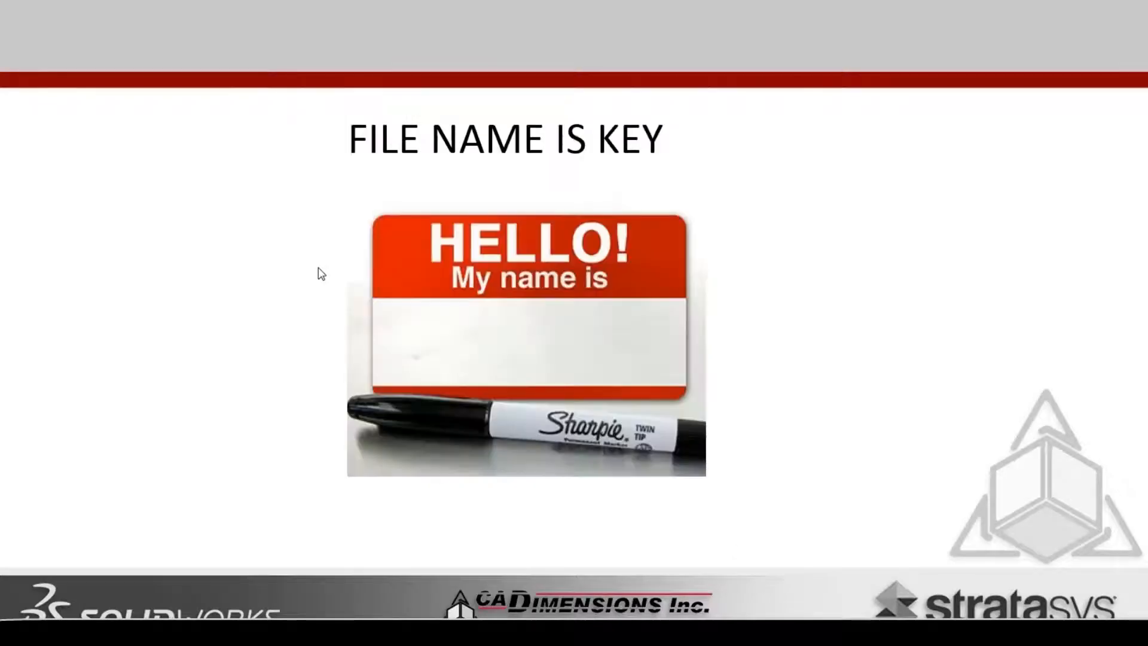
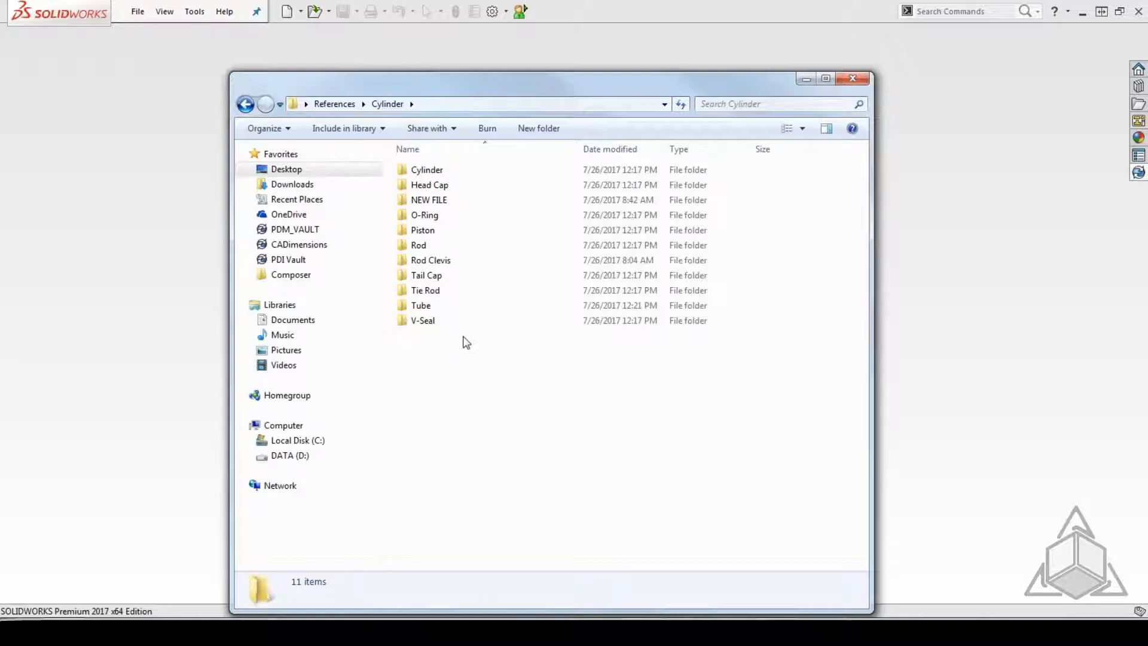
Rename the tube part in the Tube folder to tube2.
double_click(430, 306)
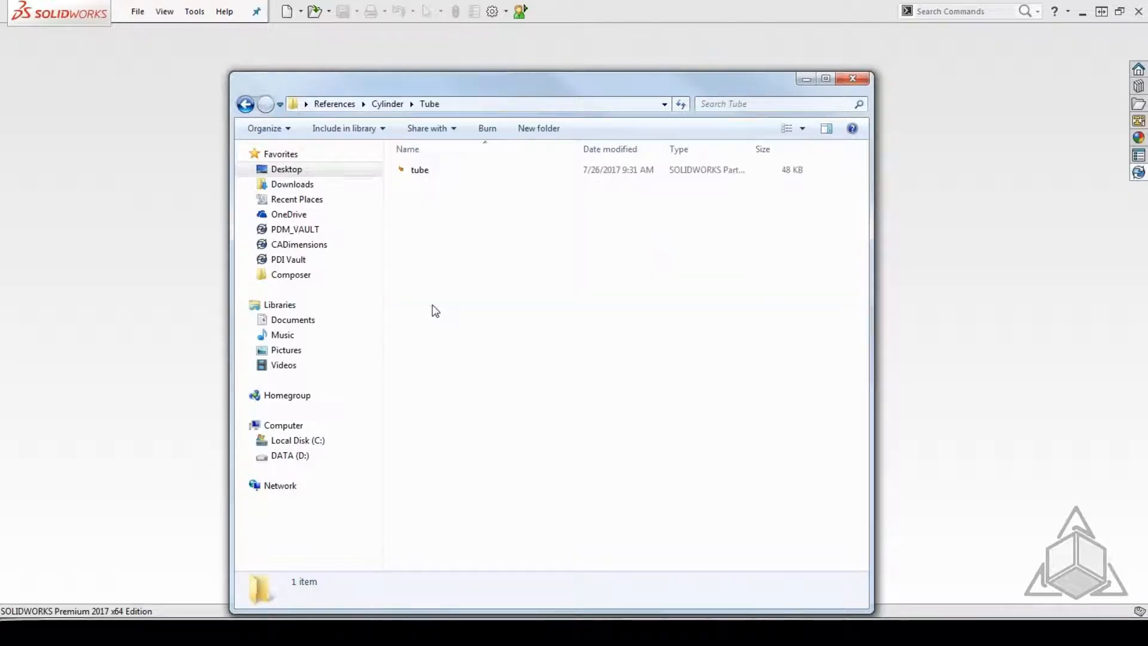
click(424, 172)
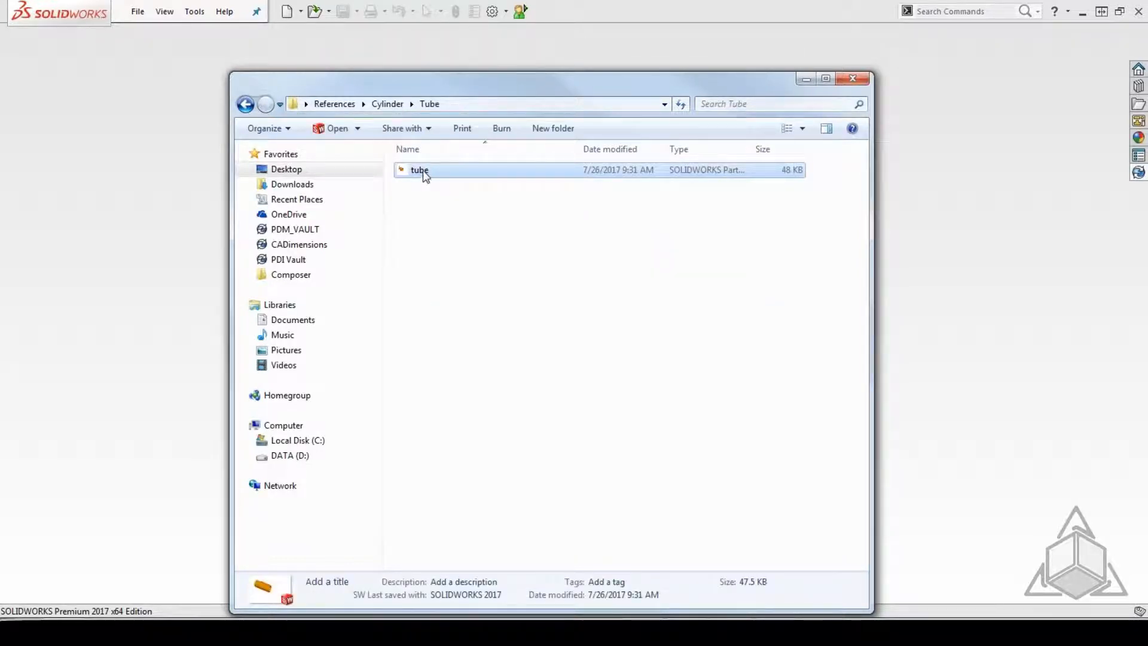
click(433, 171)
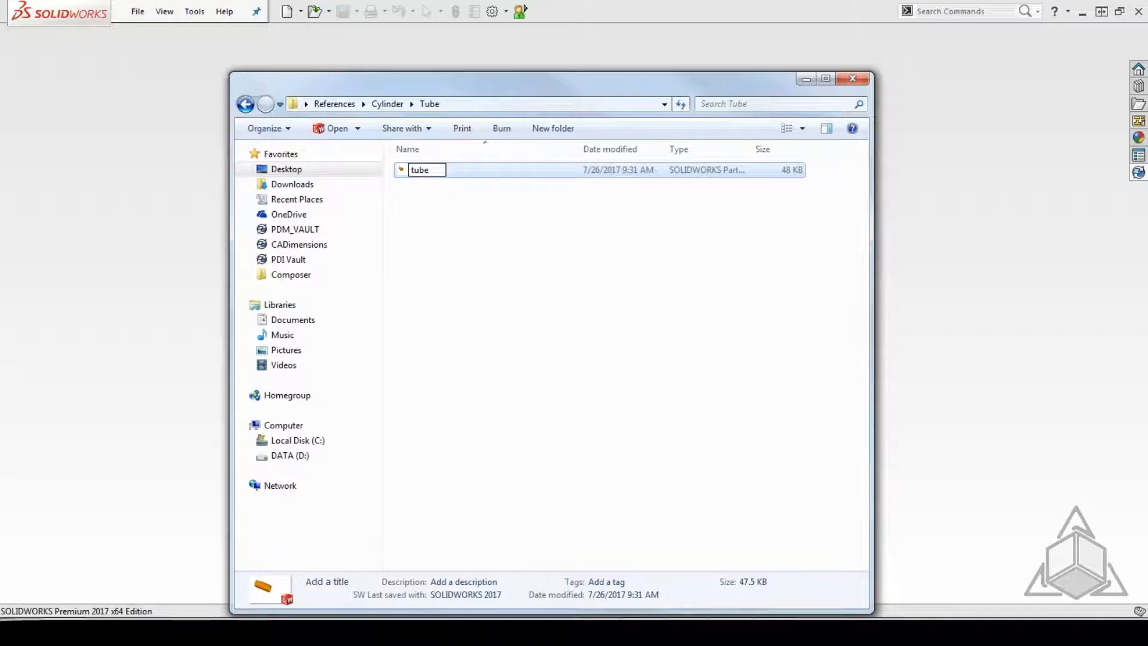
text(2)
click(509, 288)
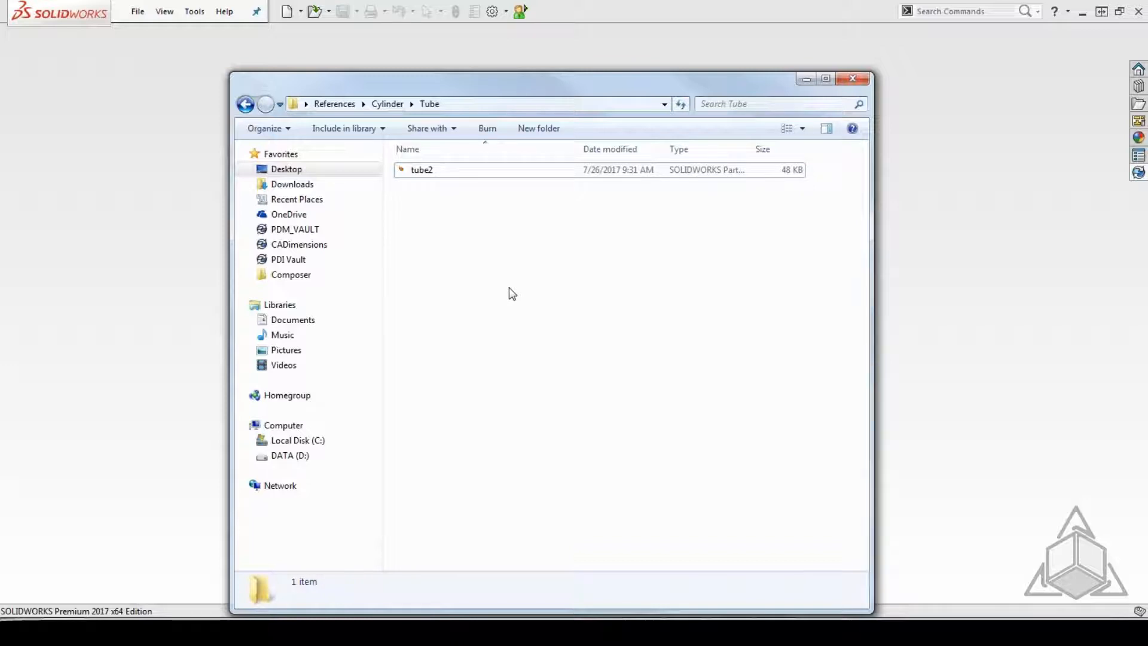
Open the cylinder assembly from the Cylinder subfolder of the main Cylinder folder.
click(245, 104)
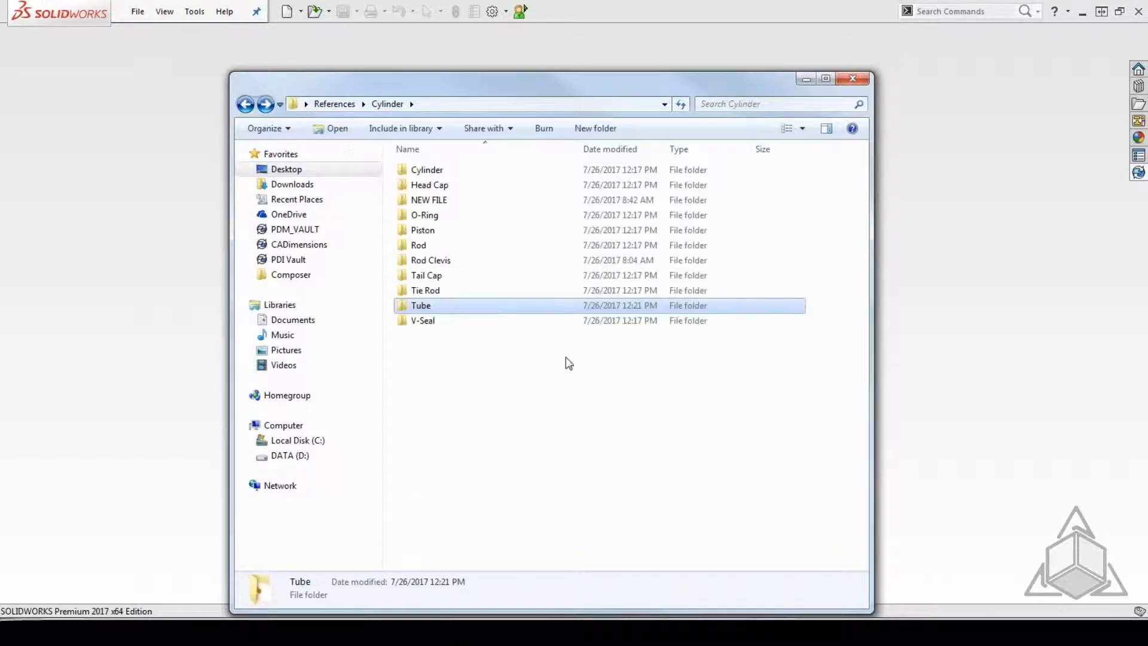
double_click(438, 172)
double_click(426, 186)
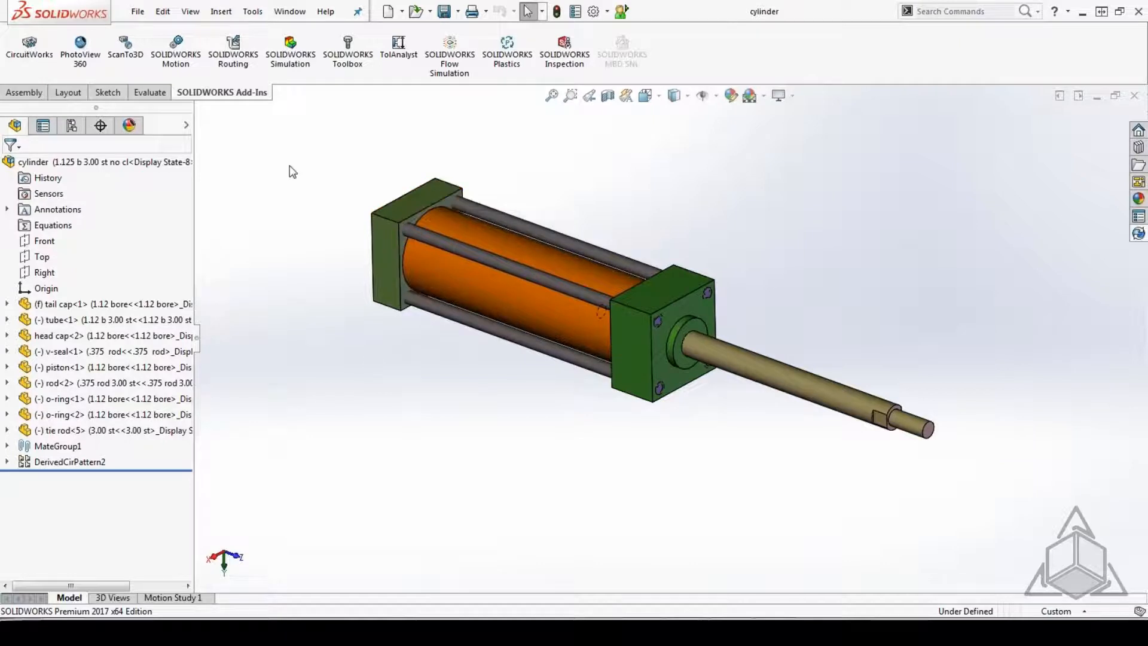
Run Find References on the cylinder assembly to check which folder the tube part comes from, and close the list and the assembly.
click(139, 12)
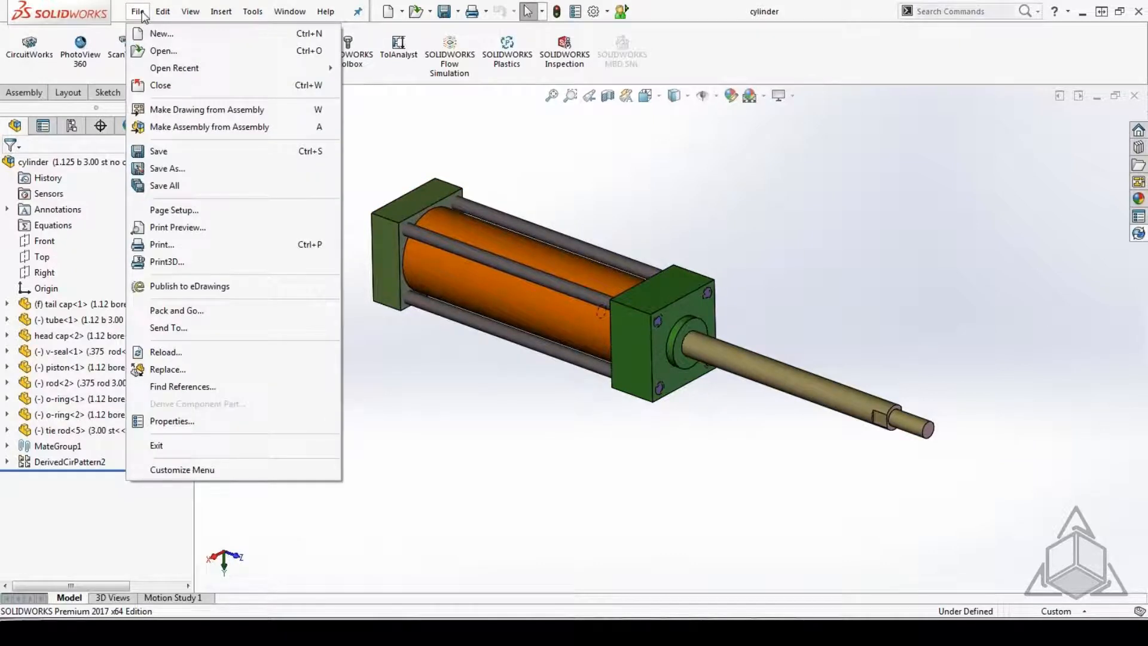
click(199, 388)
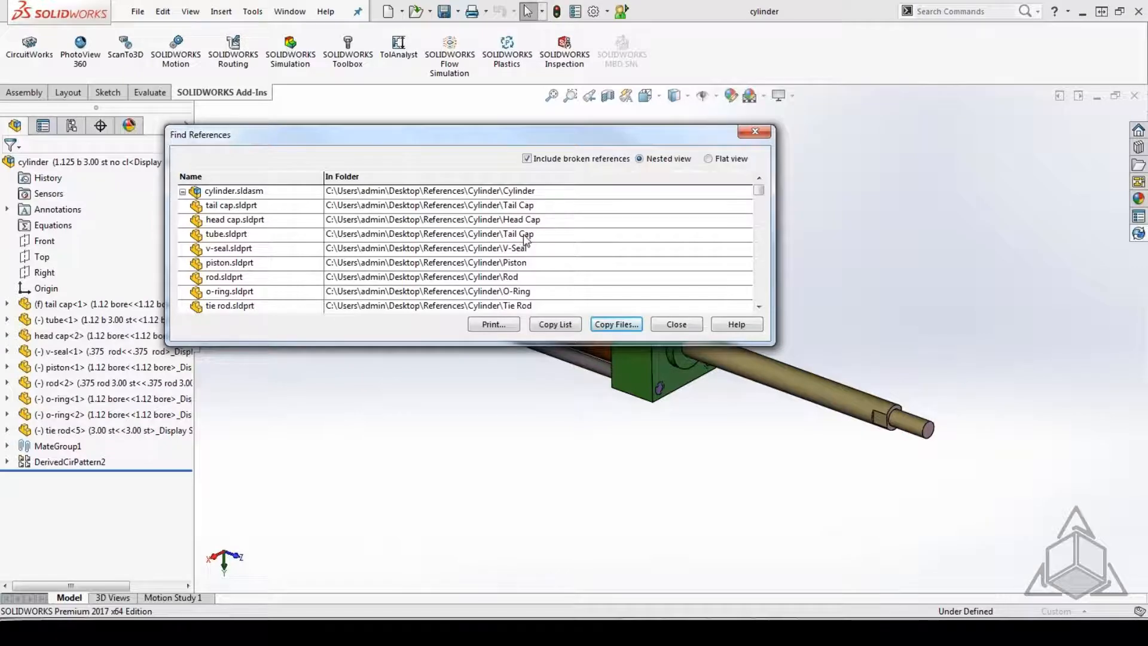
click(694, 326)
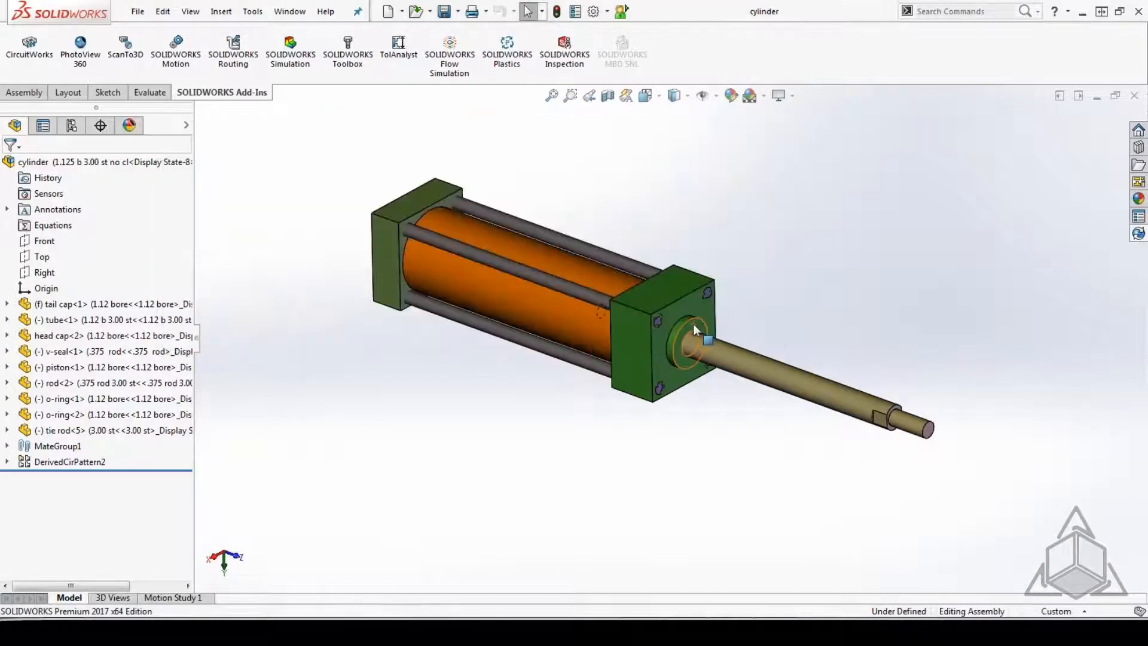
click(1133, 96)
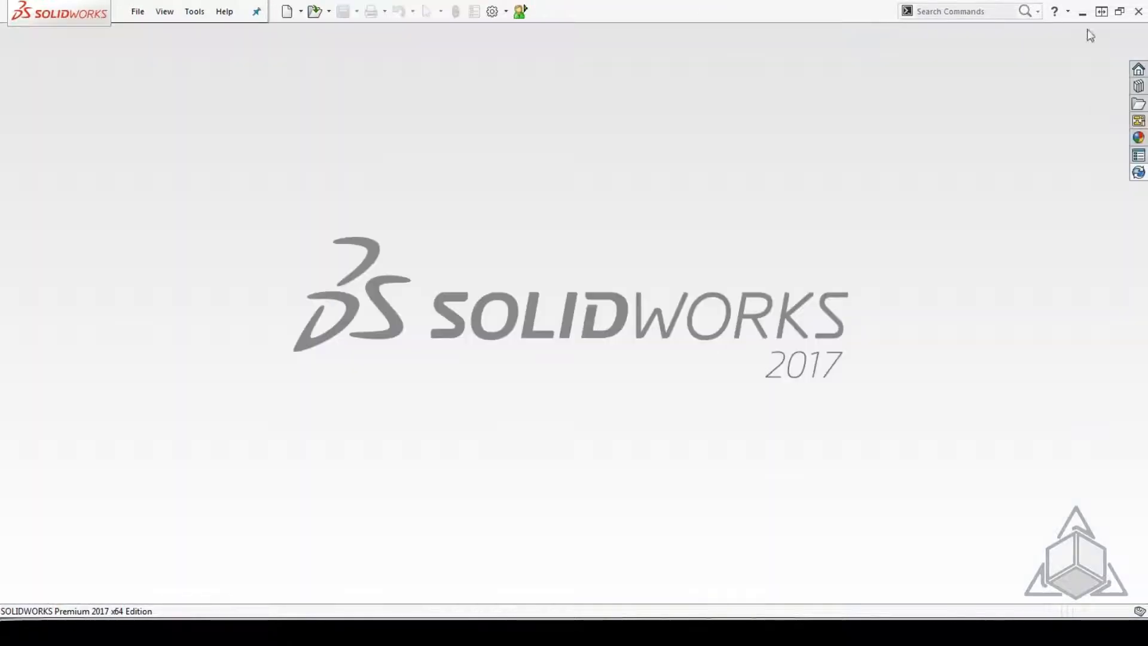
click(1082, 12)
Delete the tube part from the Tail Cap folder, moving it to the Recycle Bin.
click(245, 105)
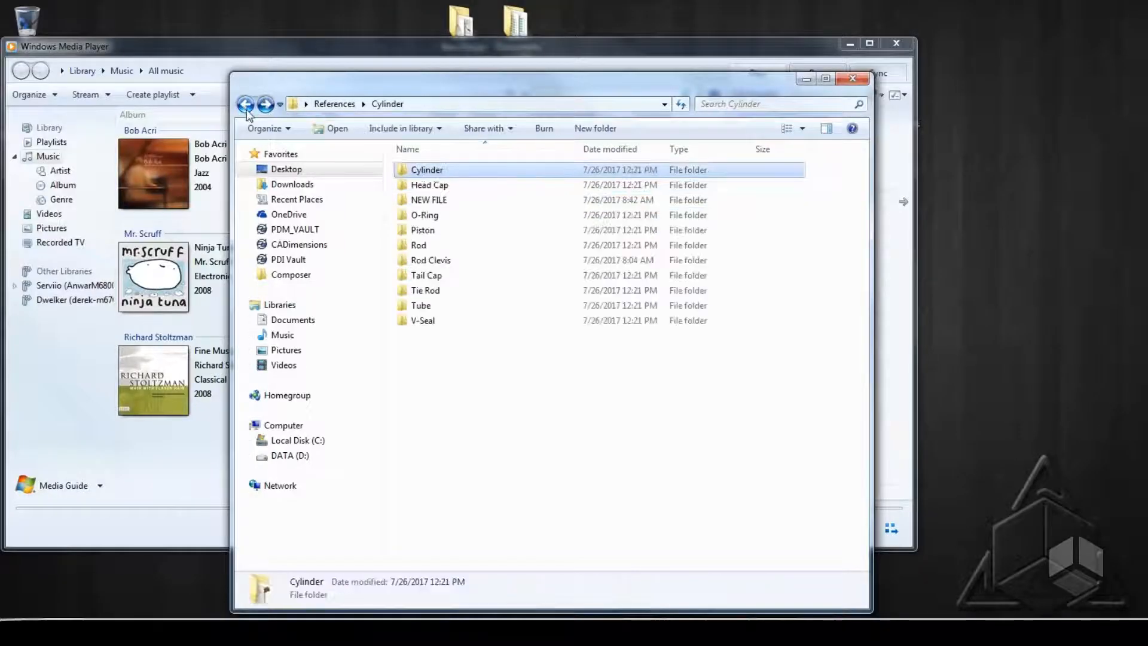
double_click(444, 289)
click(423, 185)
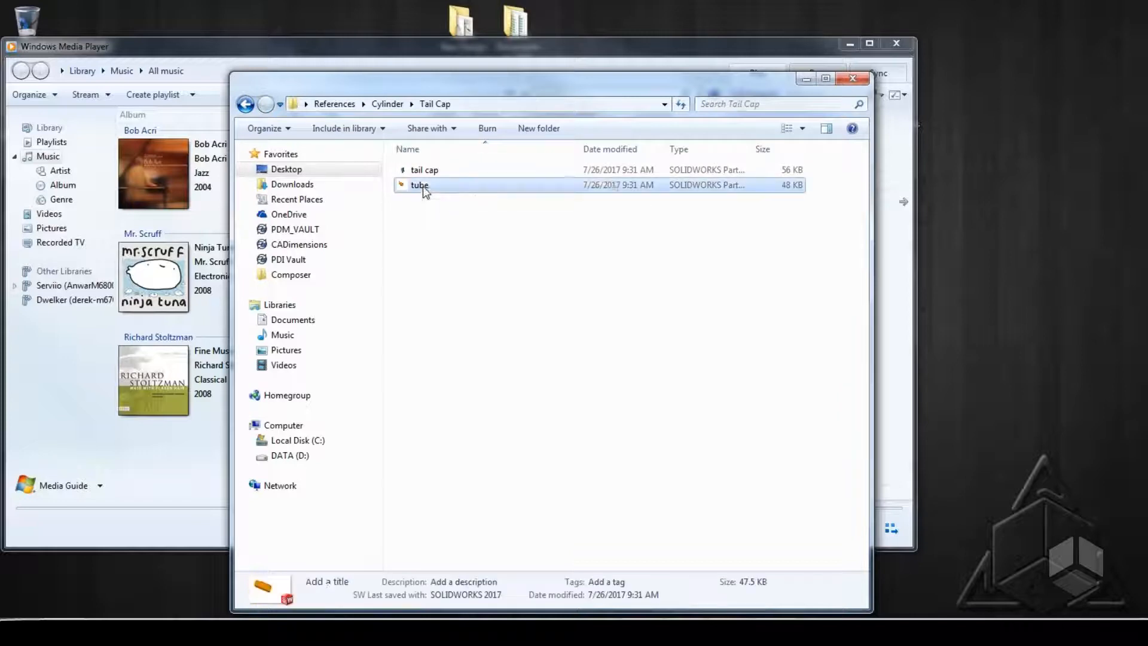
right_click(423, 185)
click(472, 432)
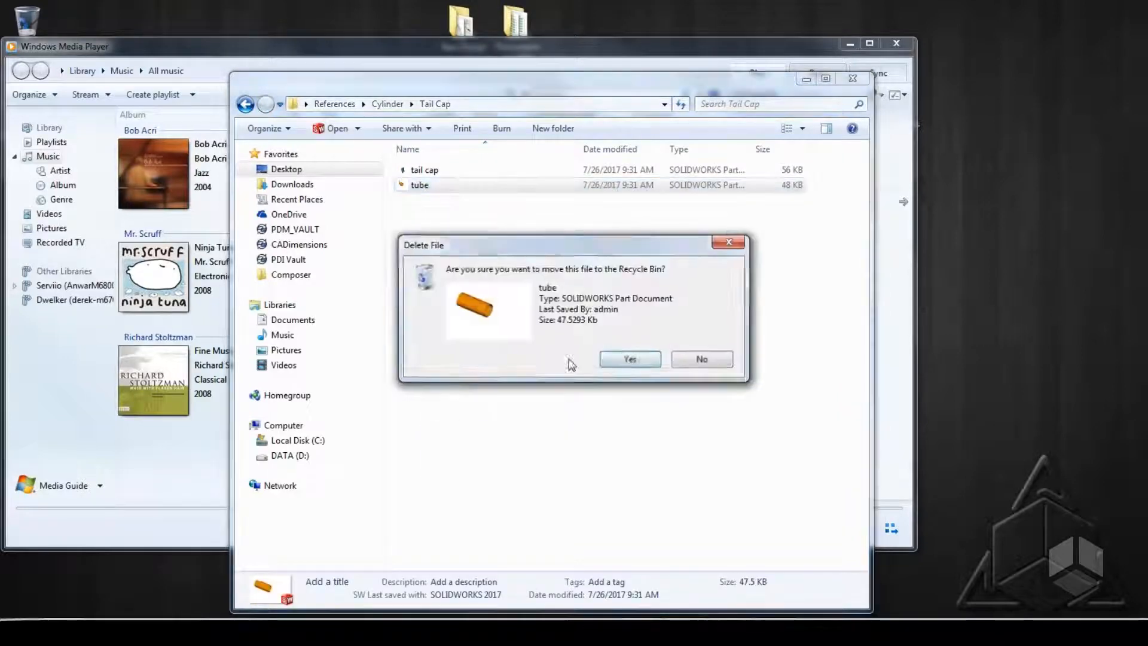
click(628, 359)
Reopen the cylinder assembly from the Cylinder subfolder and dismiss the open summary without viewing the report.
click(245, 105)
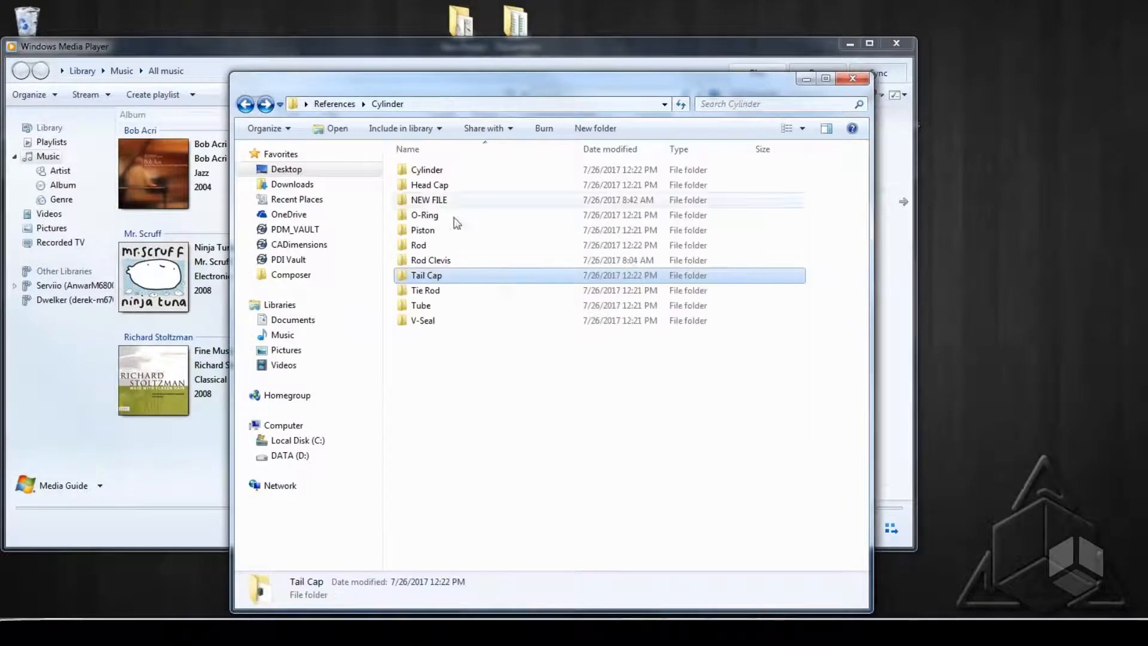
double_click(440, 170)
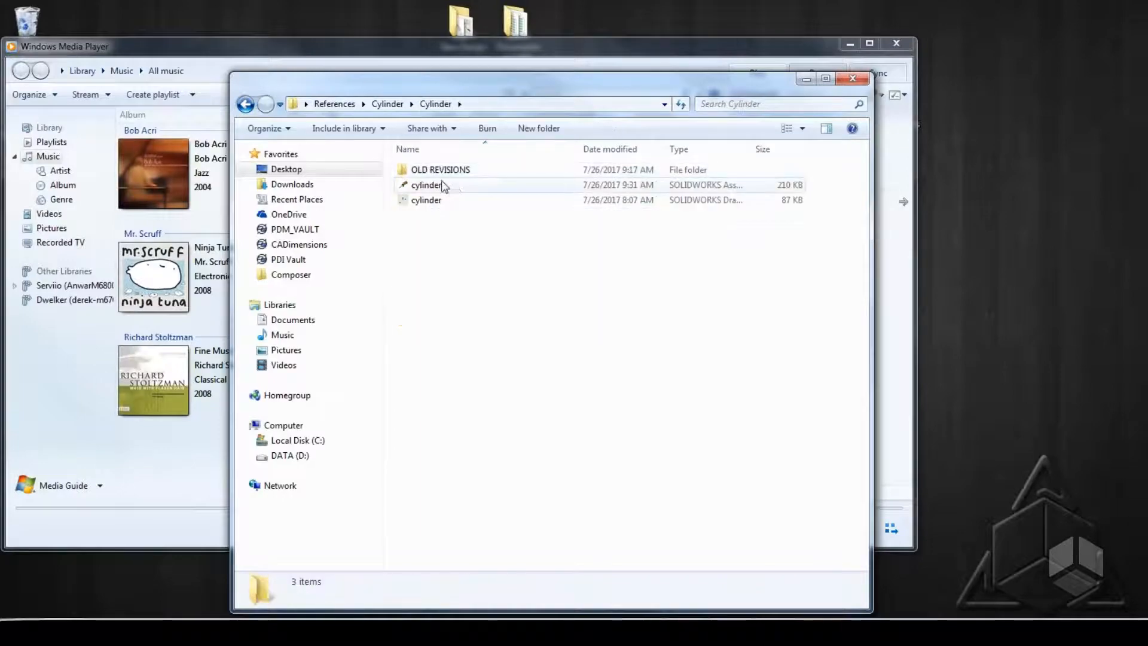
double_click(440, 184)
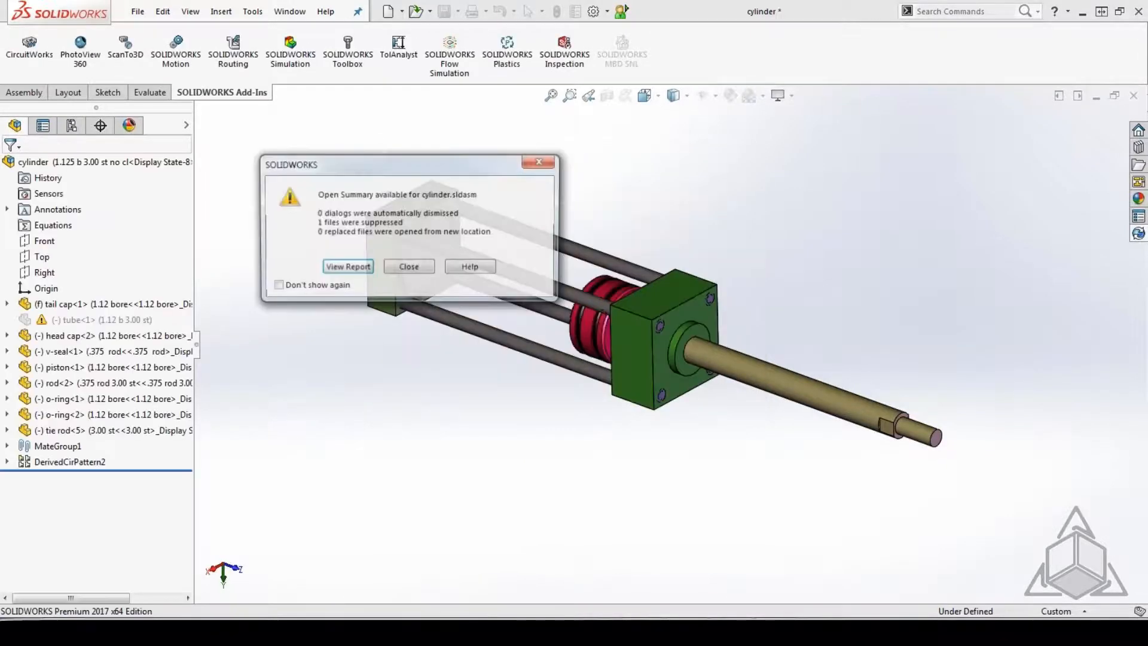
click(422, 275)
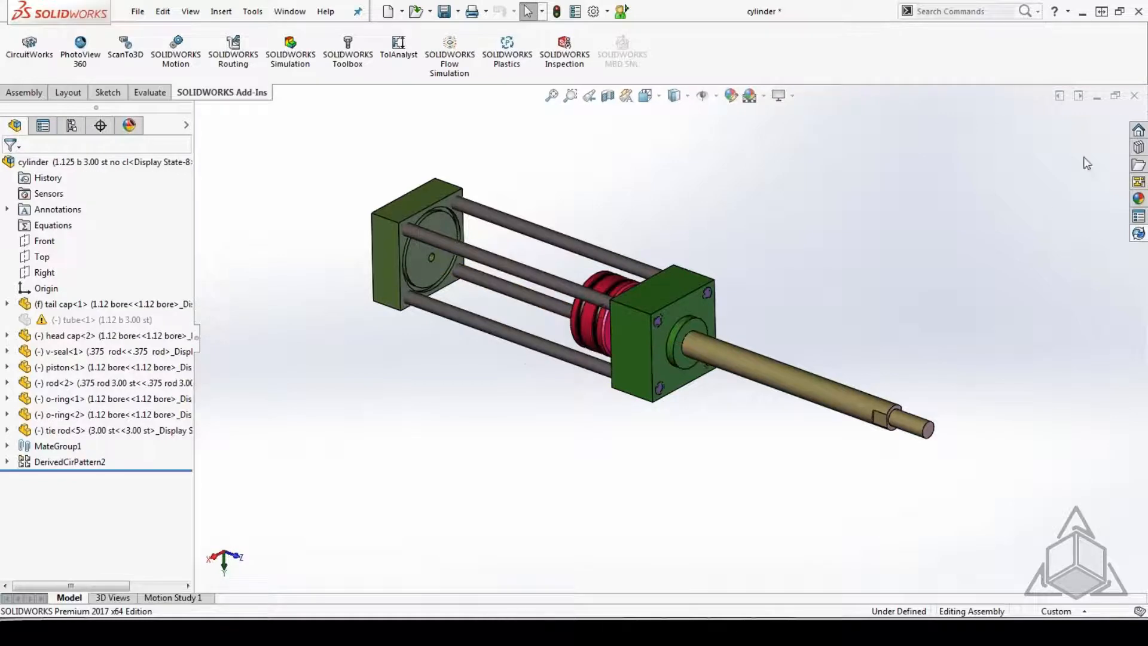
Close the cylinder assembly without saving and return to the main Cylinder folder in Windows Explorer.
click(1134, 96)
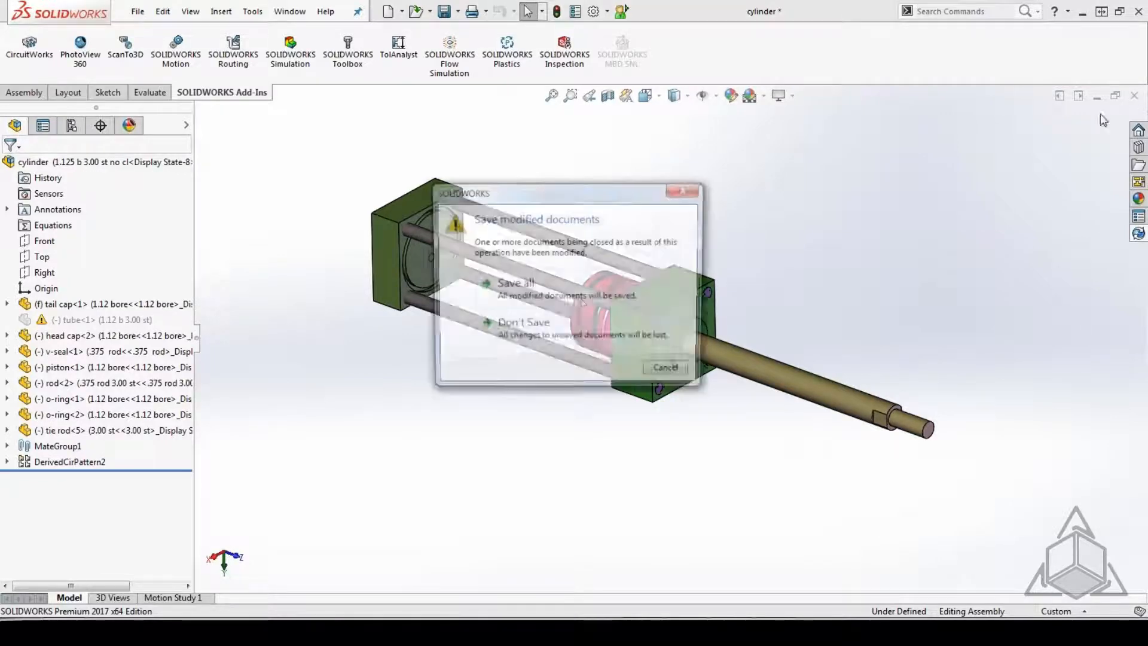
click(536, 339)
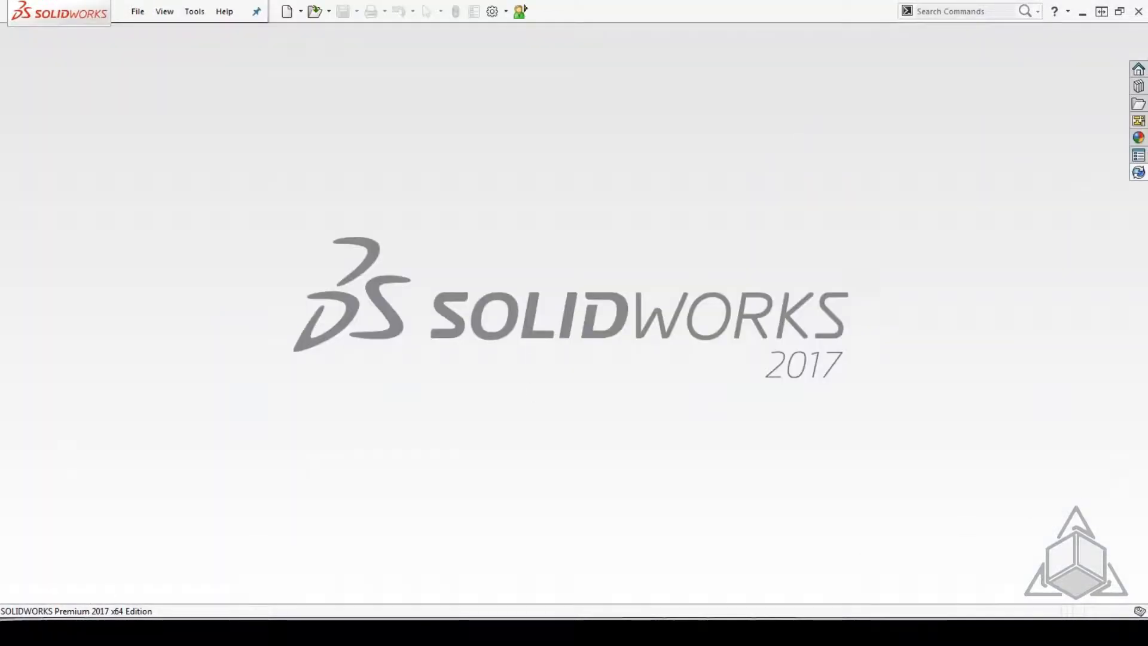
click(113, 632)
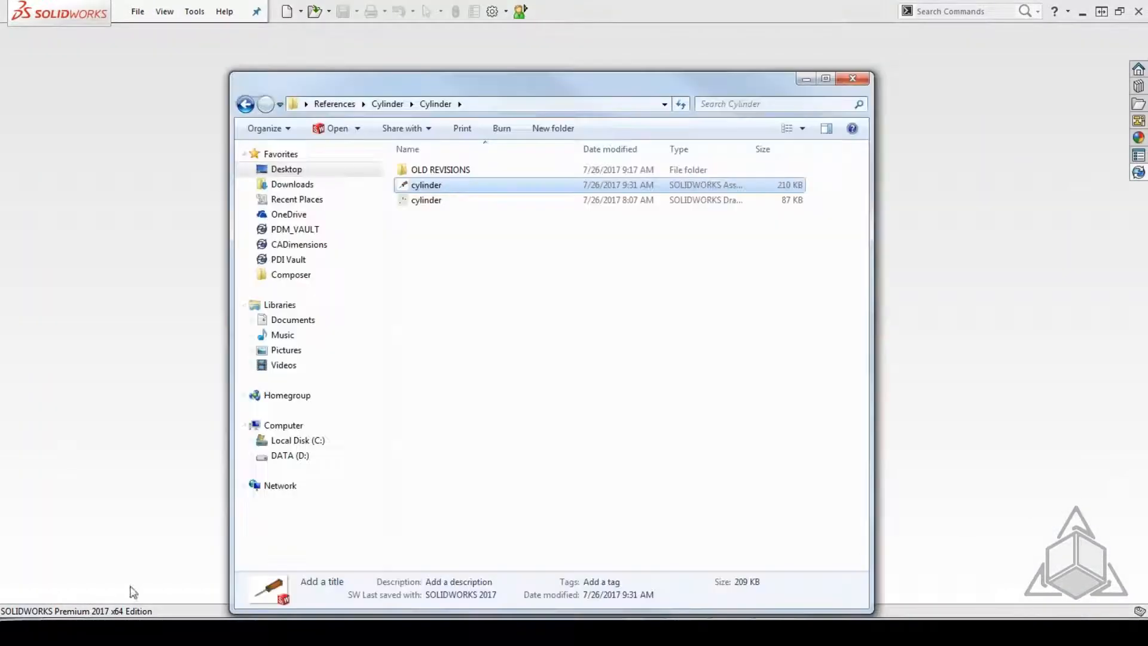
click(245, 104)
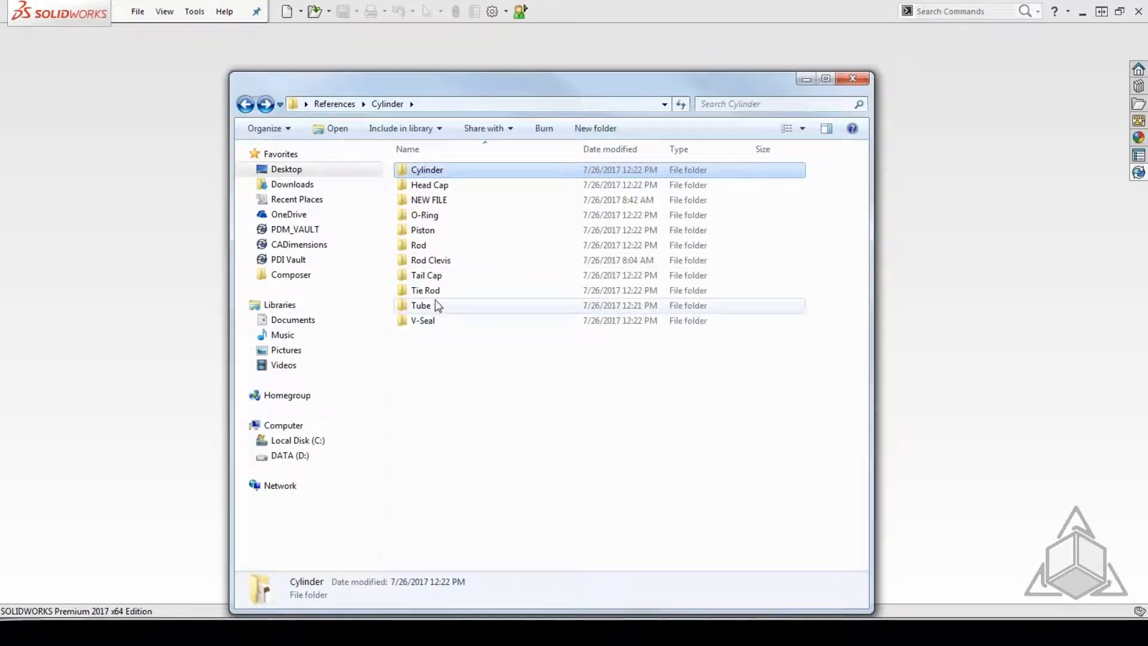
double_click(426, 276)
click(426, 170)
right_click(435, 173)
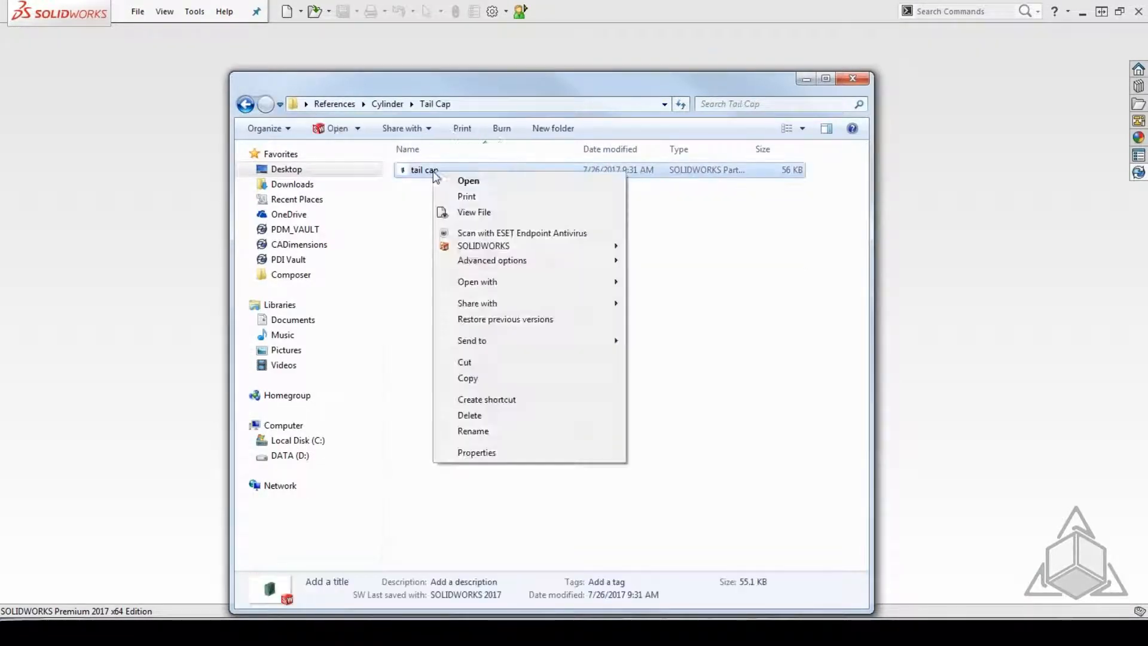
click(245, 104)
click(245, 104)
Rename the tube2 part in the Tube folder back to tube.
click(420, 306)
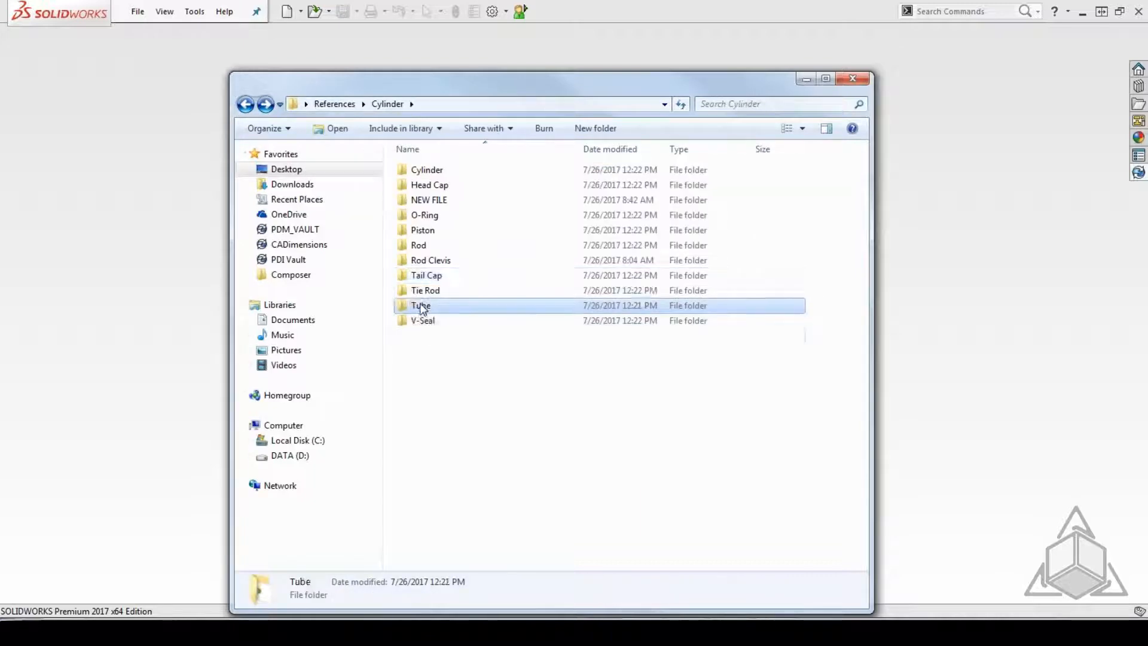
double_click(422, 306)
click(419, 170)
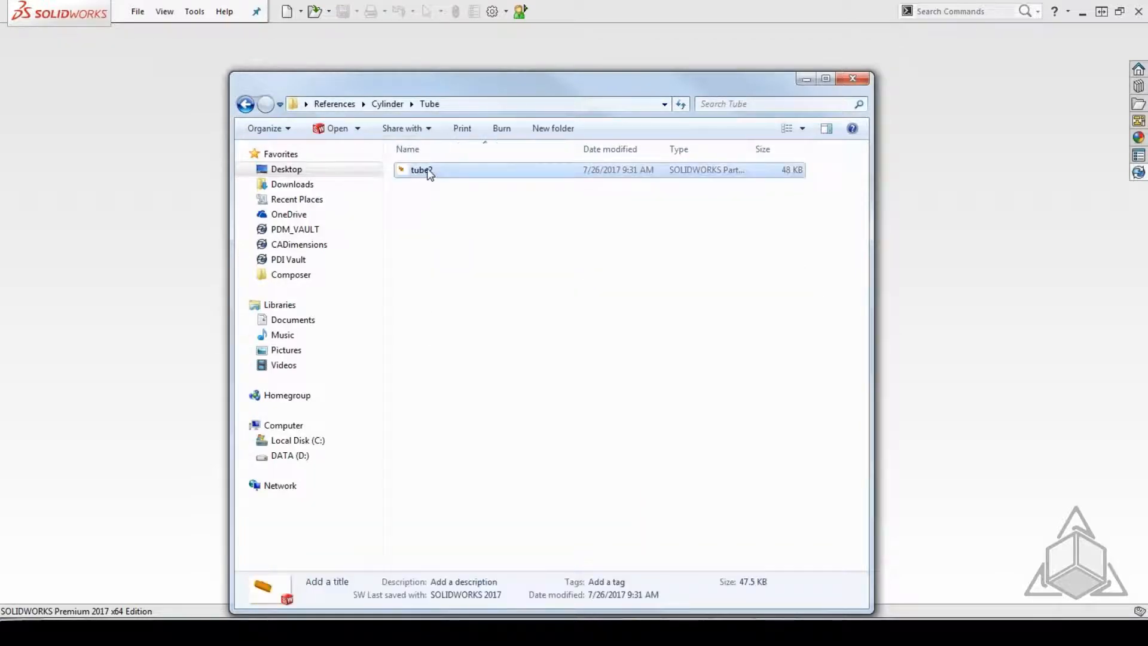
click(437, 171)
click(500, 258)
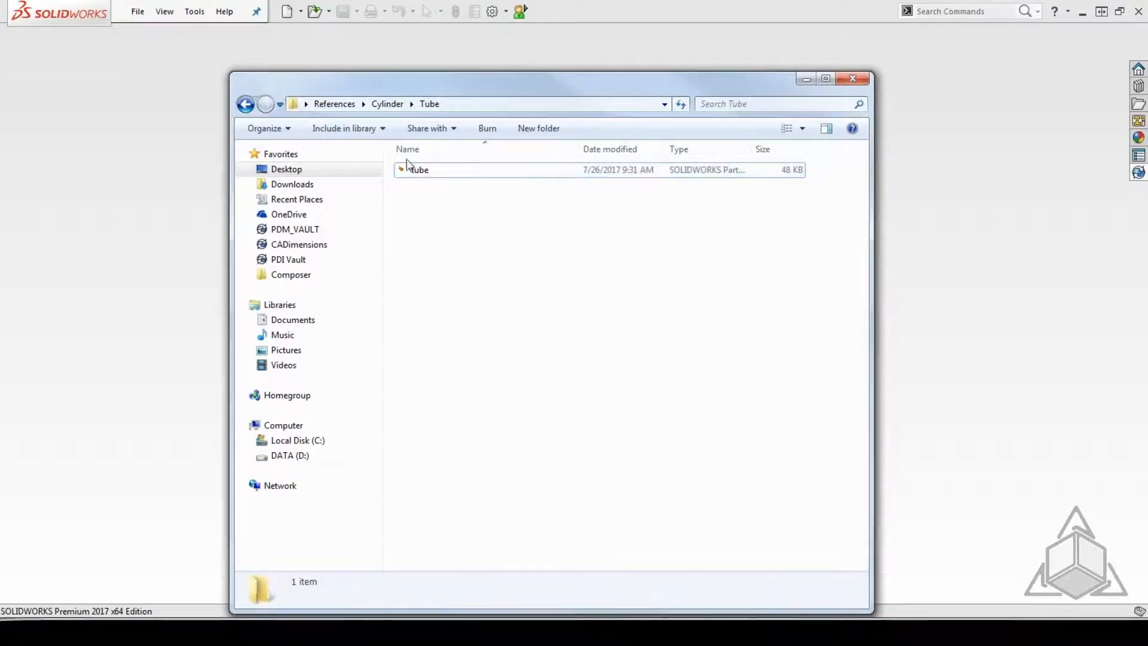
Copy the tube part from the Tube folder and paste it into the Cylinder subfolder beside the cylinder assembly.
right_click(417, 173)
click(449, 375)
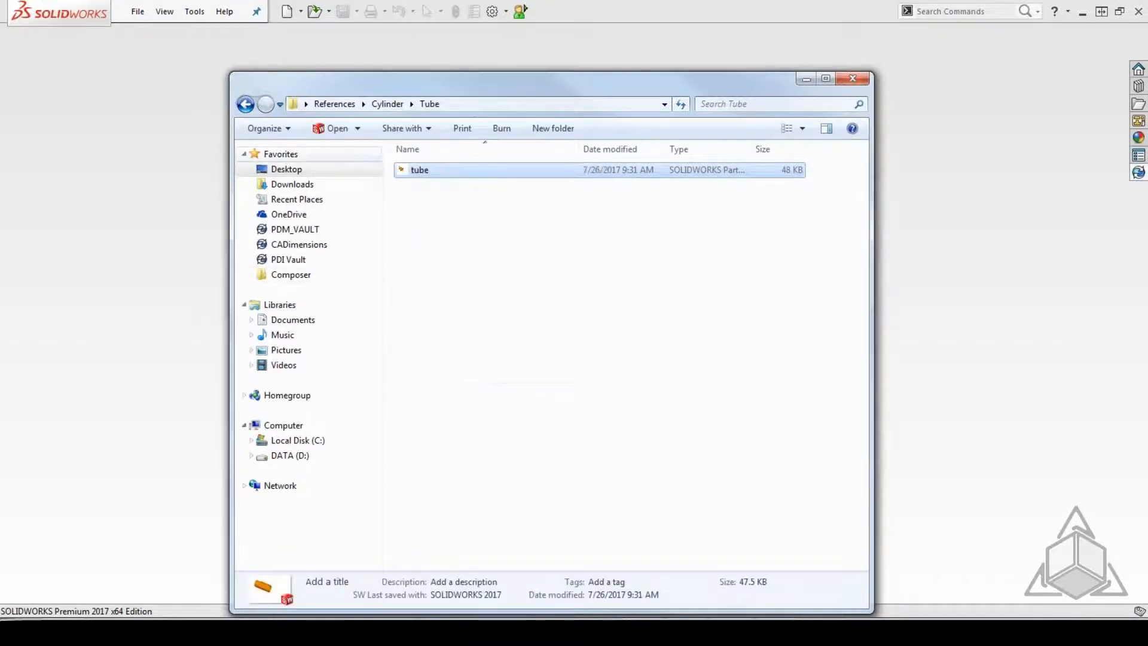
click(245, 105)
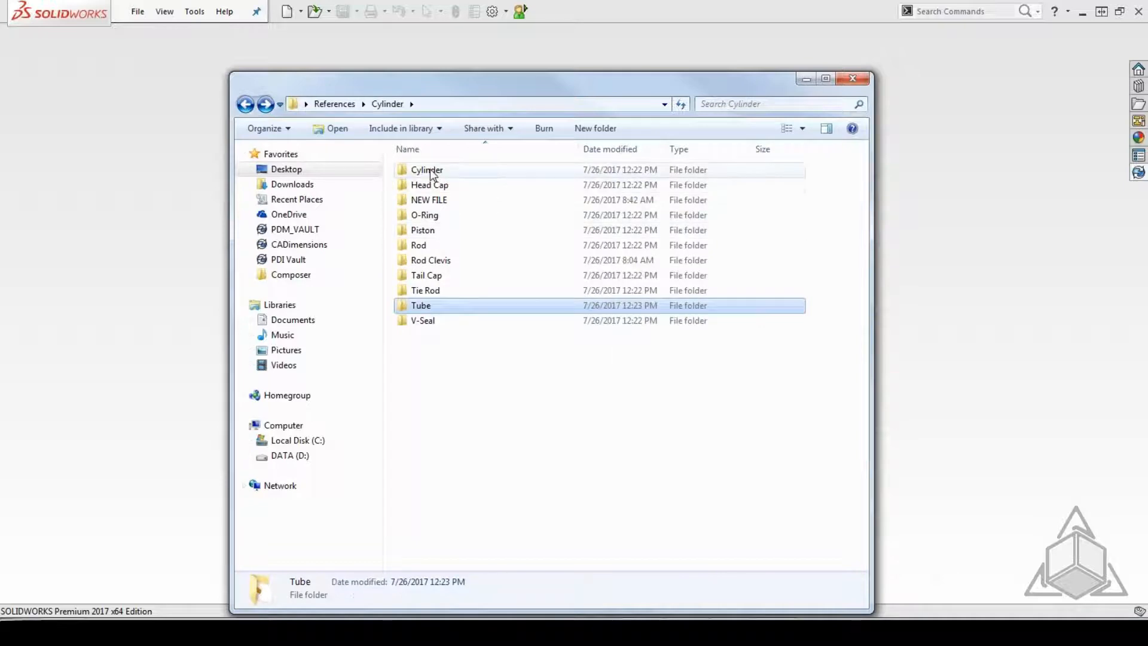
double_click(427, 172)
right_click(447, 250)
click(486, 356)
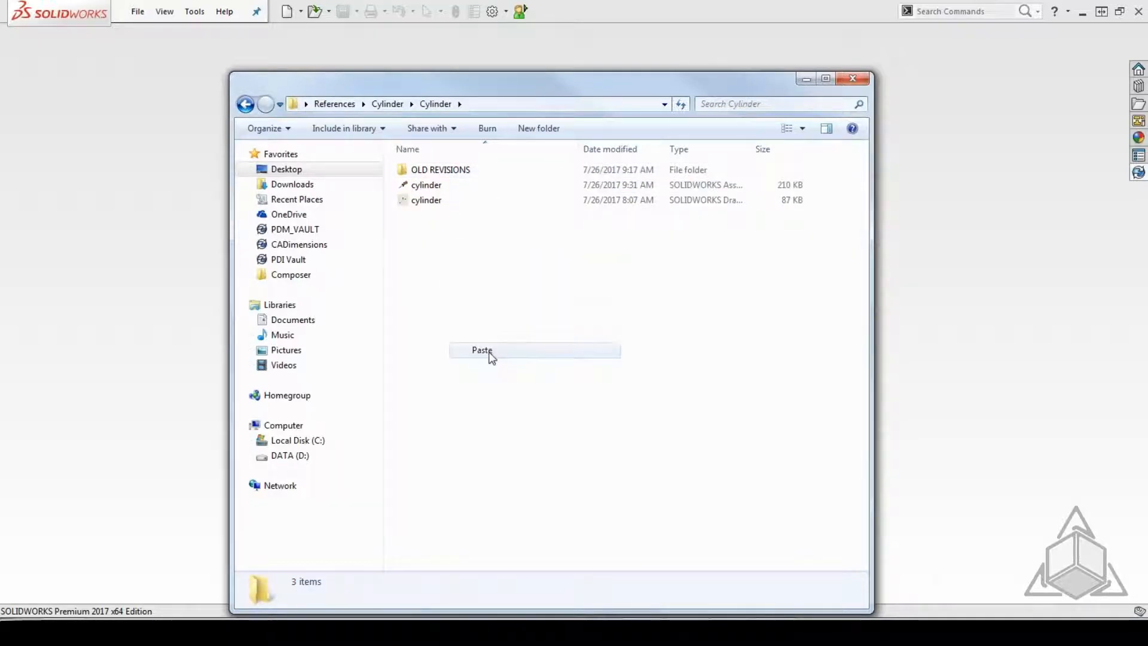
click(489, 392)
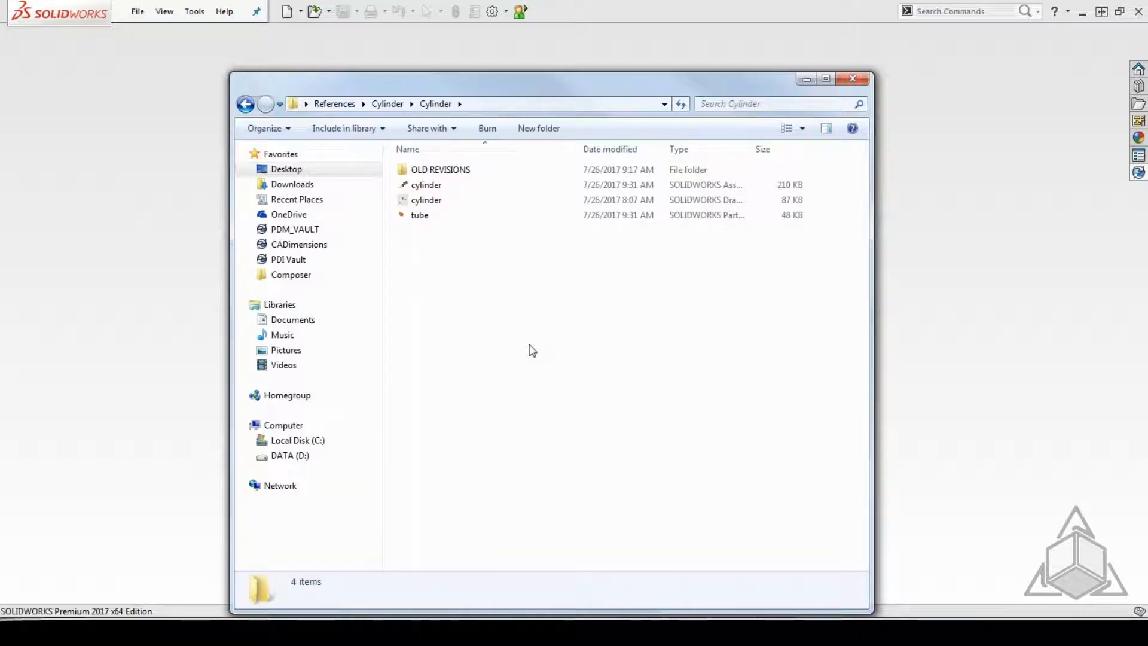
Open the cylinder assembly and run Find References to check which folder the tube part is loaded from, closing the list when done.
double_click(426, 185)
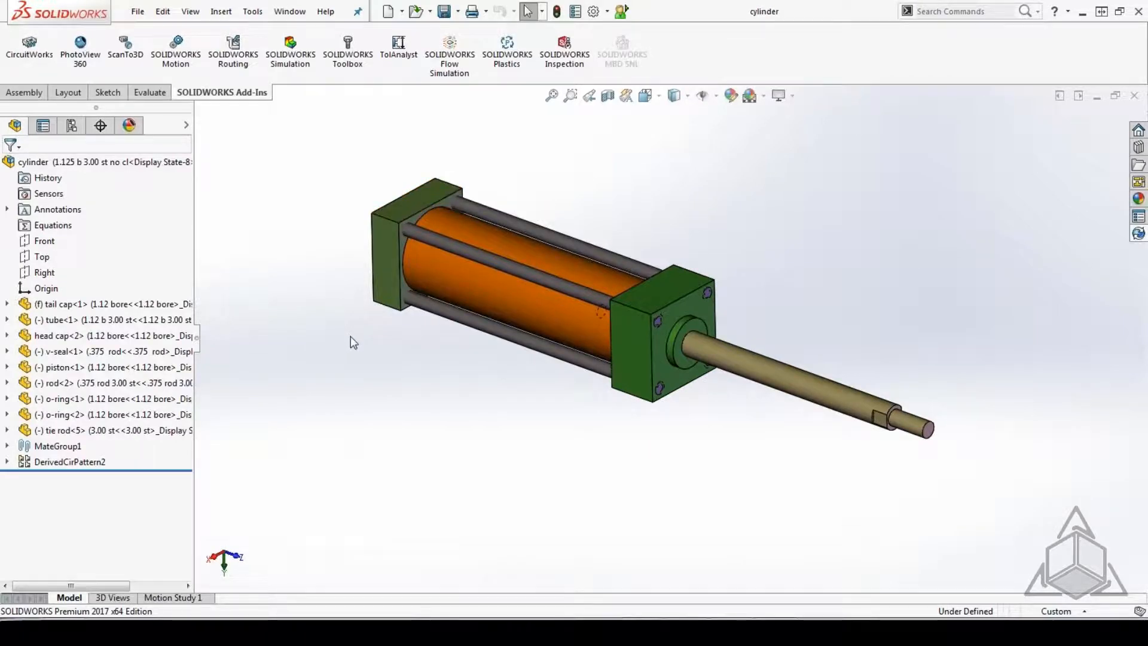
click(137, 11)
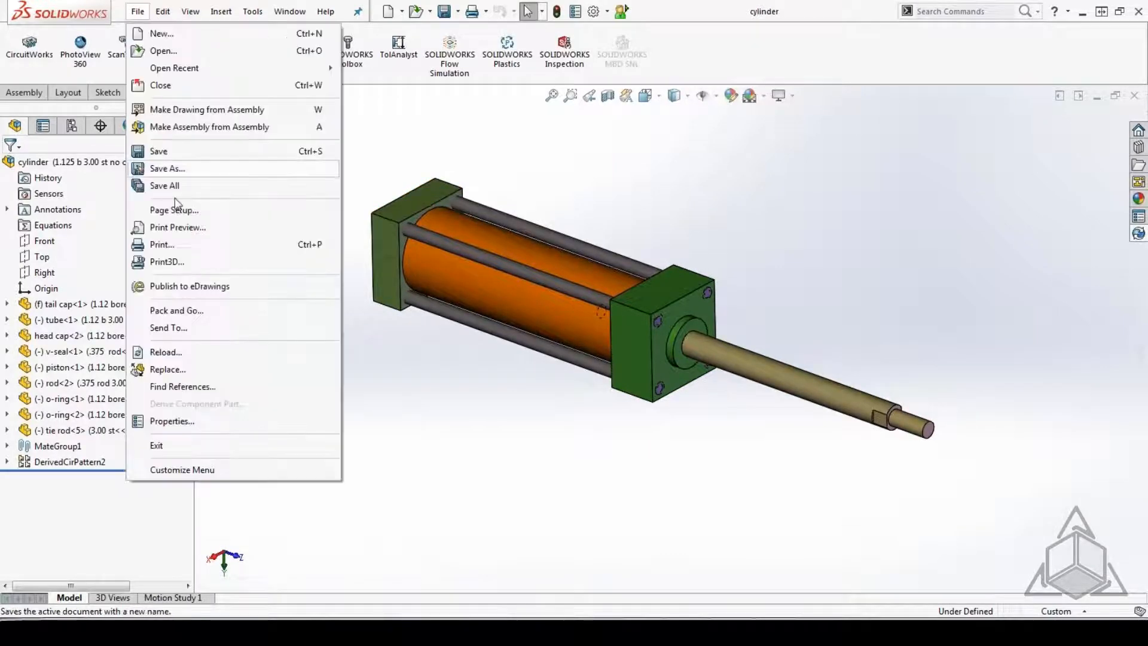
click(187, 388)
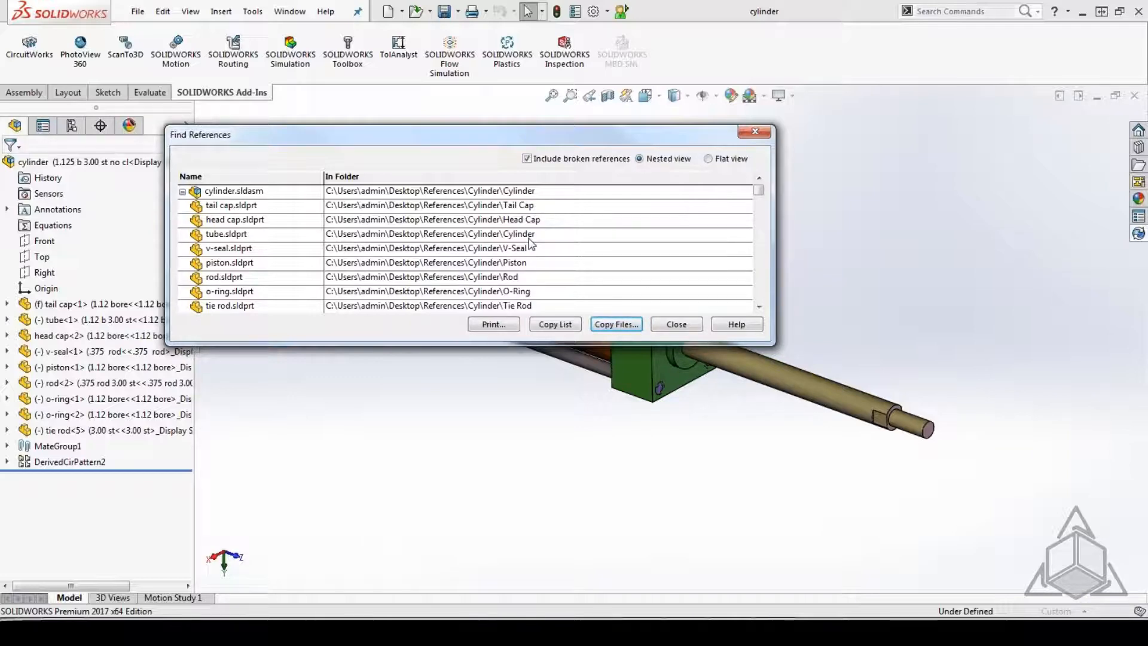
click(677, 325)
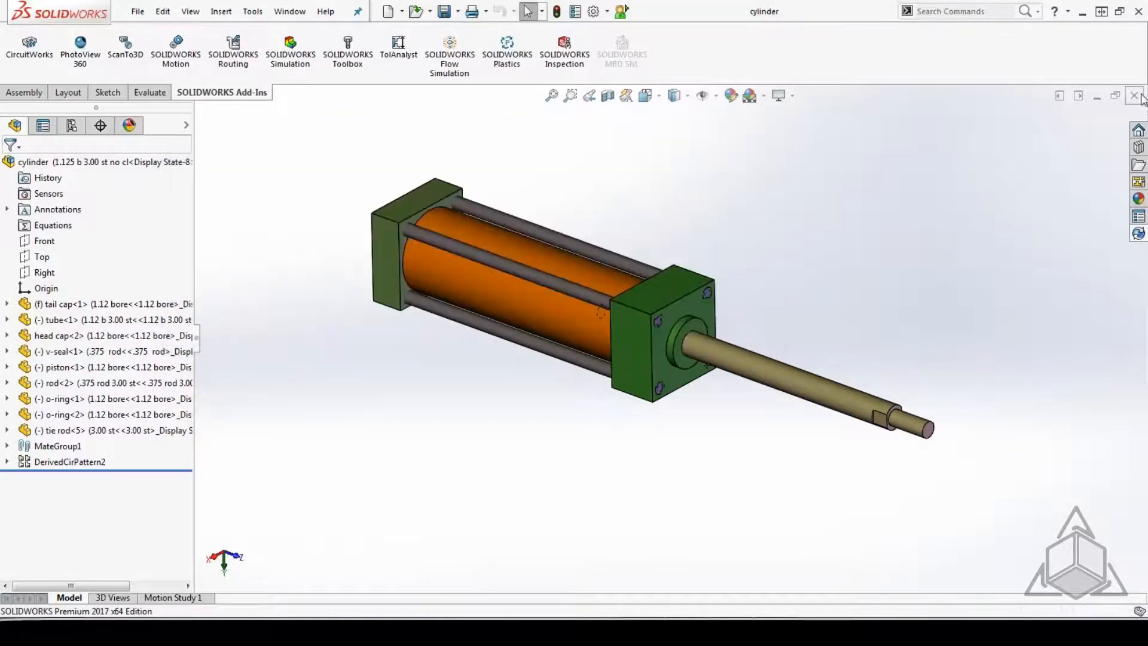
Close the cylinder assembly, switch to Windows Explorer and go back to the main Cylinder folder.
key(ctrl+w)
click(1083, 12)
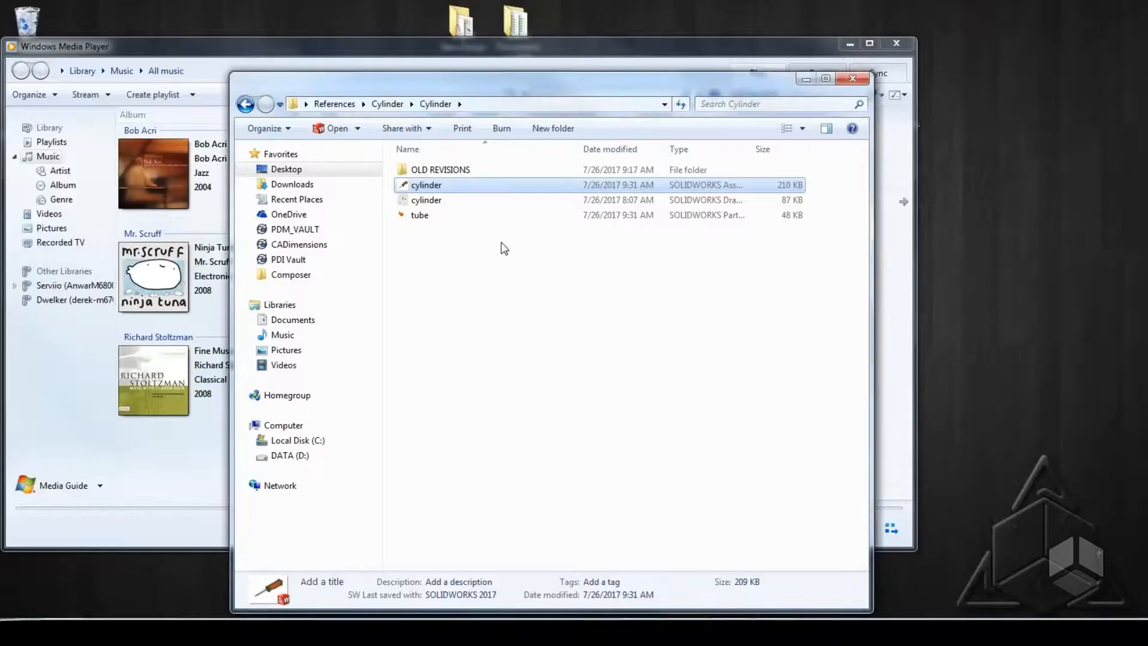
click(246, 104)
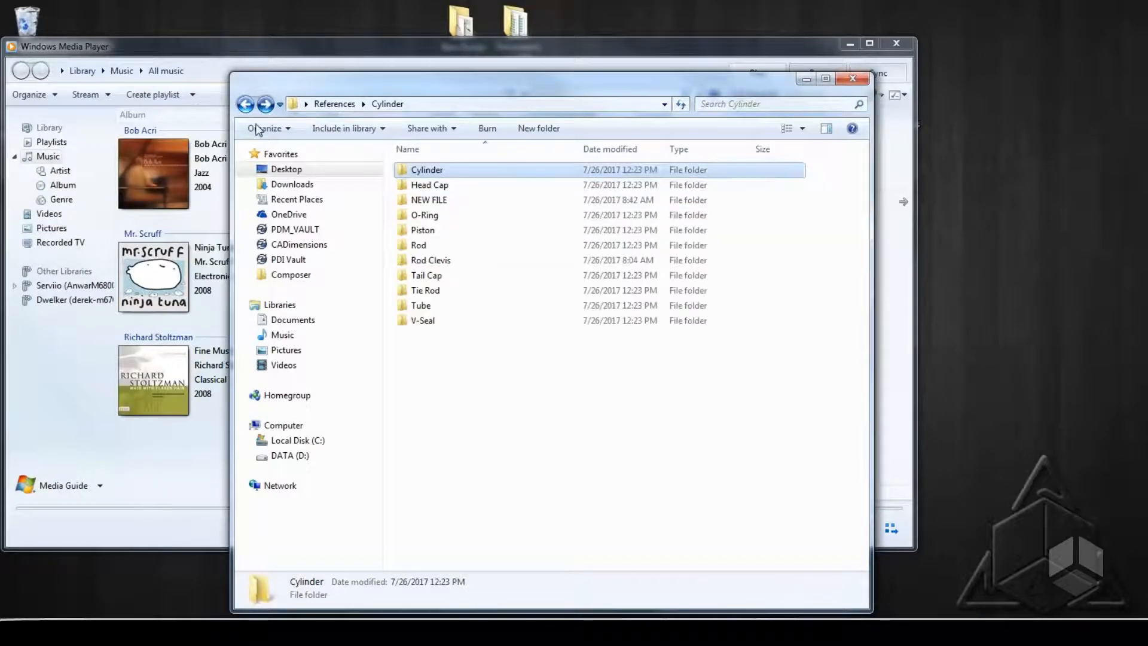
Delete the tube part from the Tube folder, move the Explorer window aside and close Windows Media Player.
double_click(438, 278)
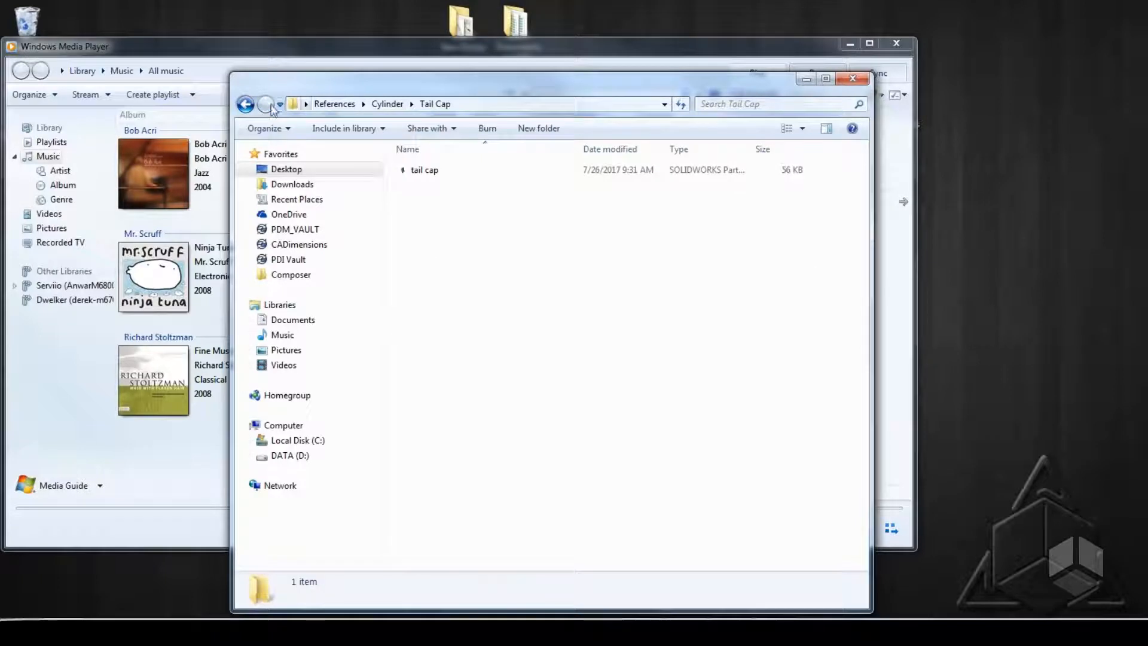
click(245, 104)
double_click(441, 306)
right_click(419, 173)
click(452, 419)
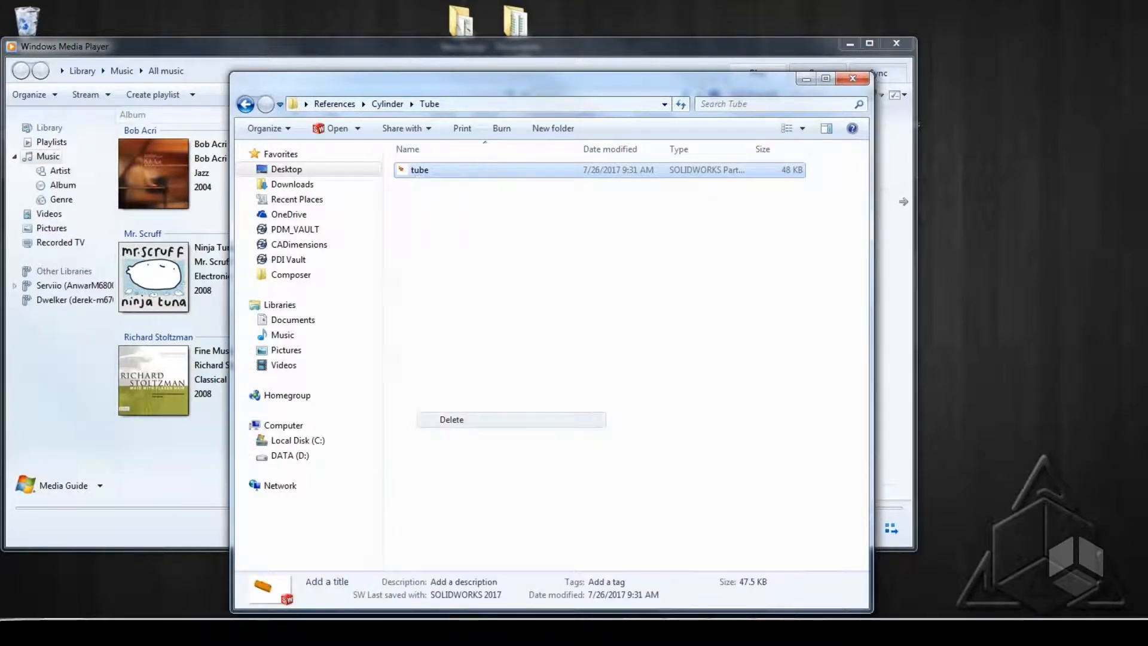
click(621, 359)
drag(565, 86, 518, 118)
click(899, 44)
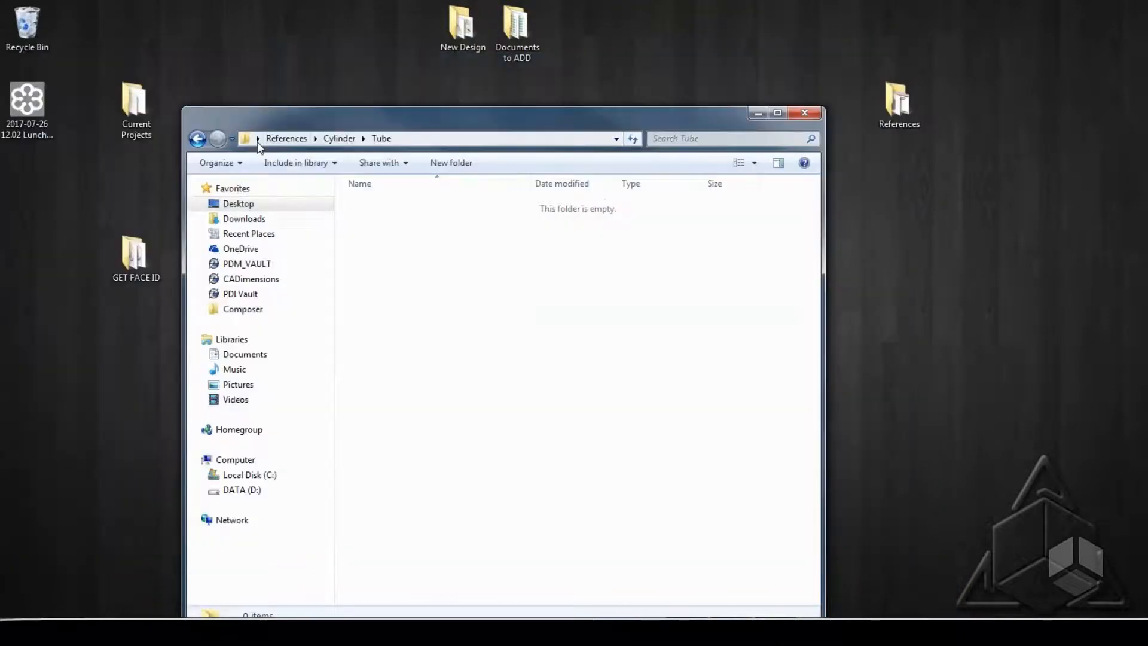
Cut the tube part from the Cylinder subfolder and paste it into the main References folder.
click(197, 138)
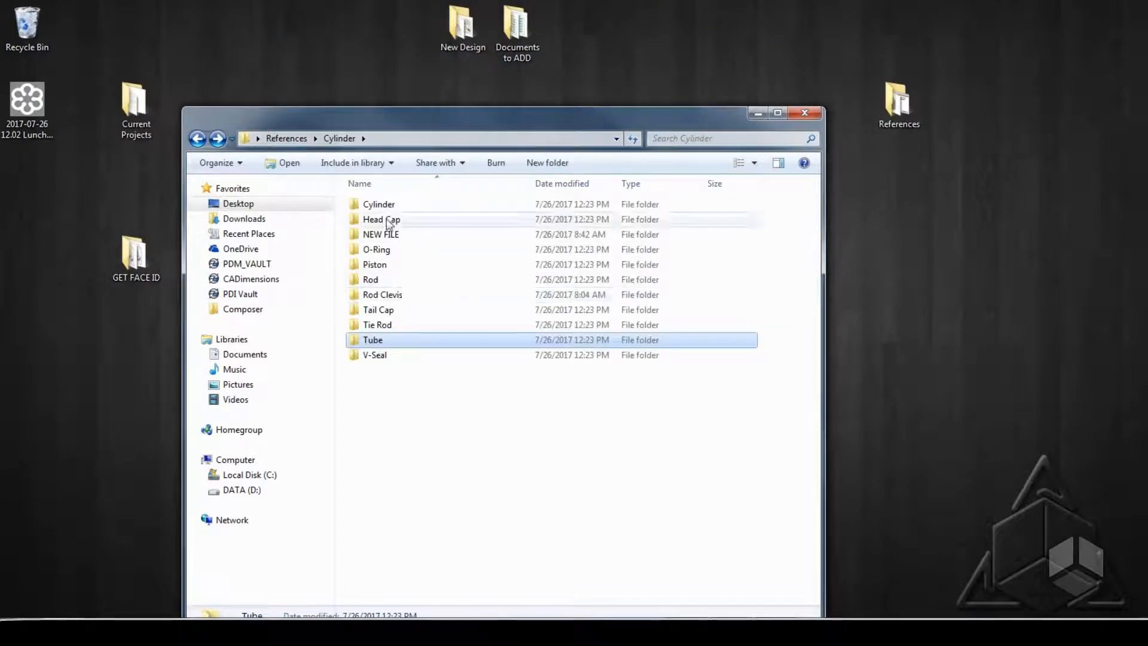
double_click(379, 204)
right_click(371, 248)
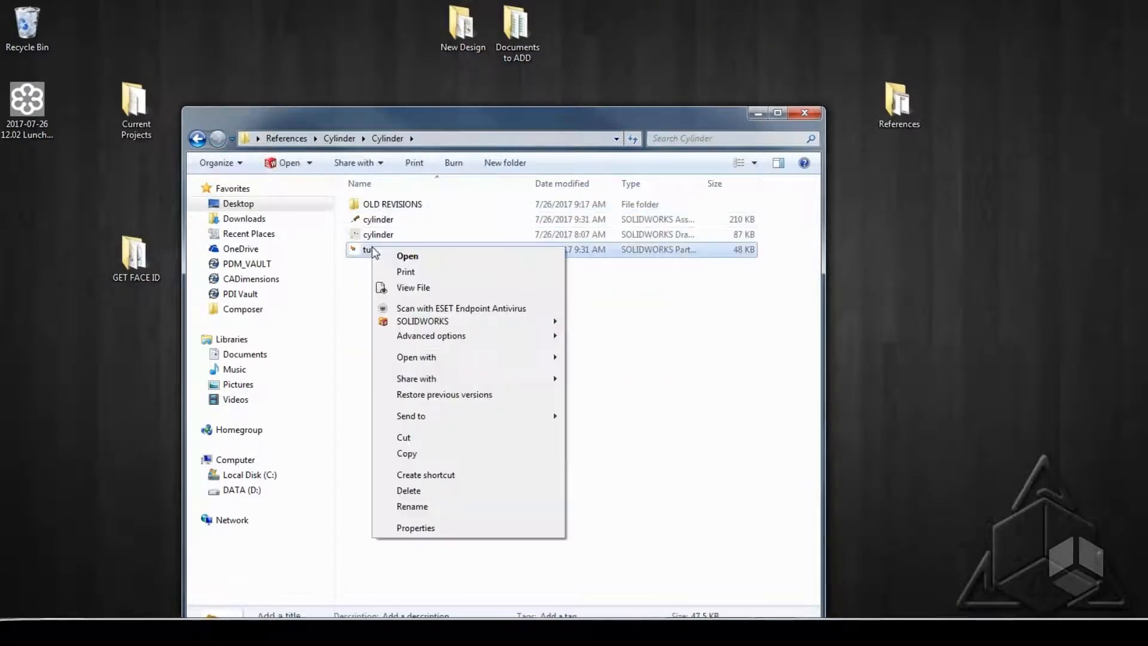
click(417, 440)
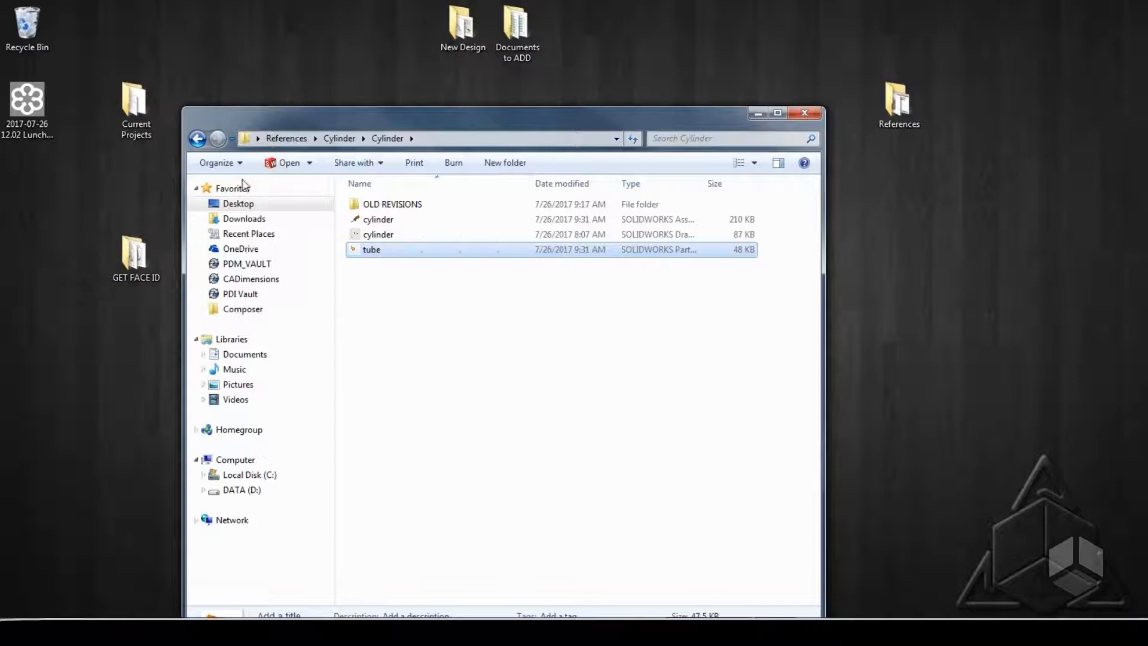
click(287, 138)
right_click(401, 395)
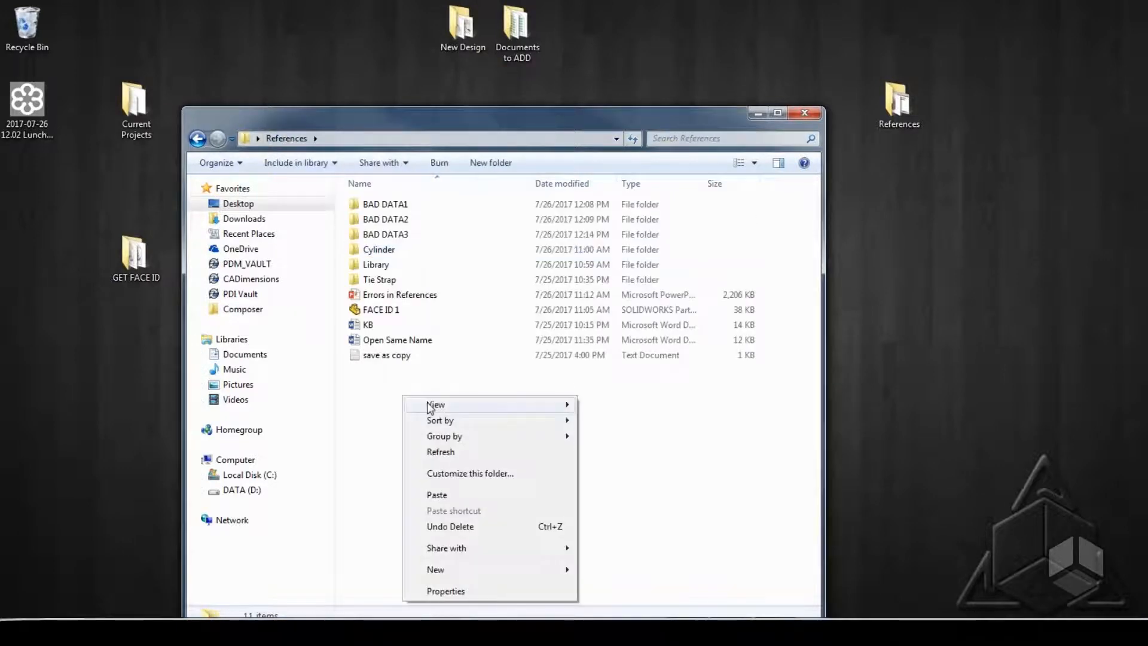
click(437, 495)
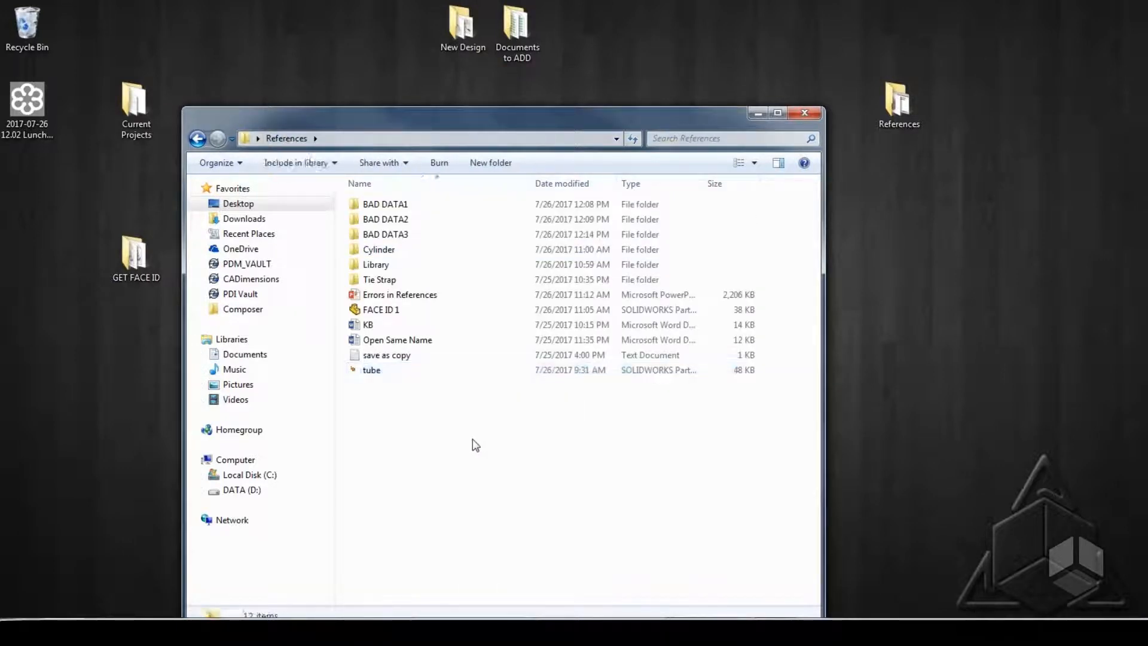
Open the cylinder assembly with the missing tube component suppressed, dismiss the open summary and close the assembly.
double_click(379, 250)
double_click(379, 204)
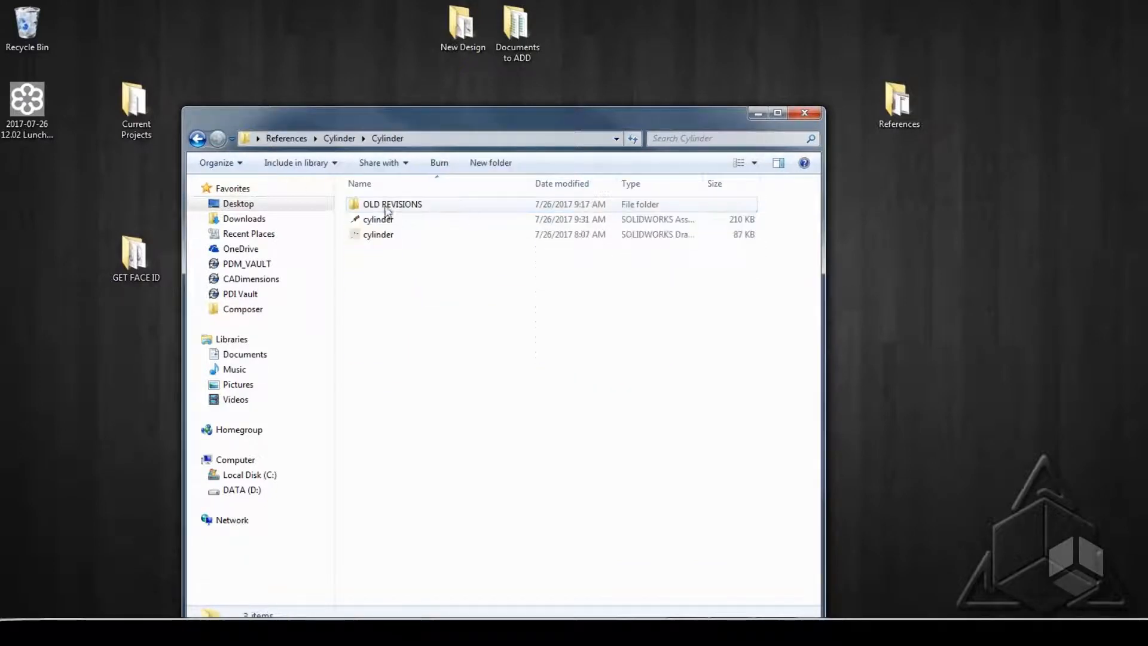
double_click(383, 220)
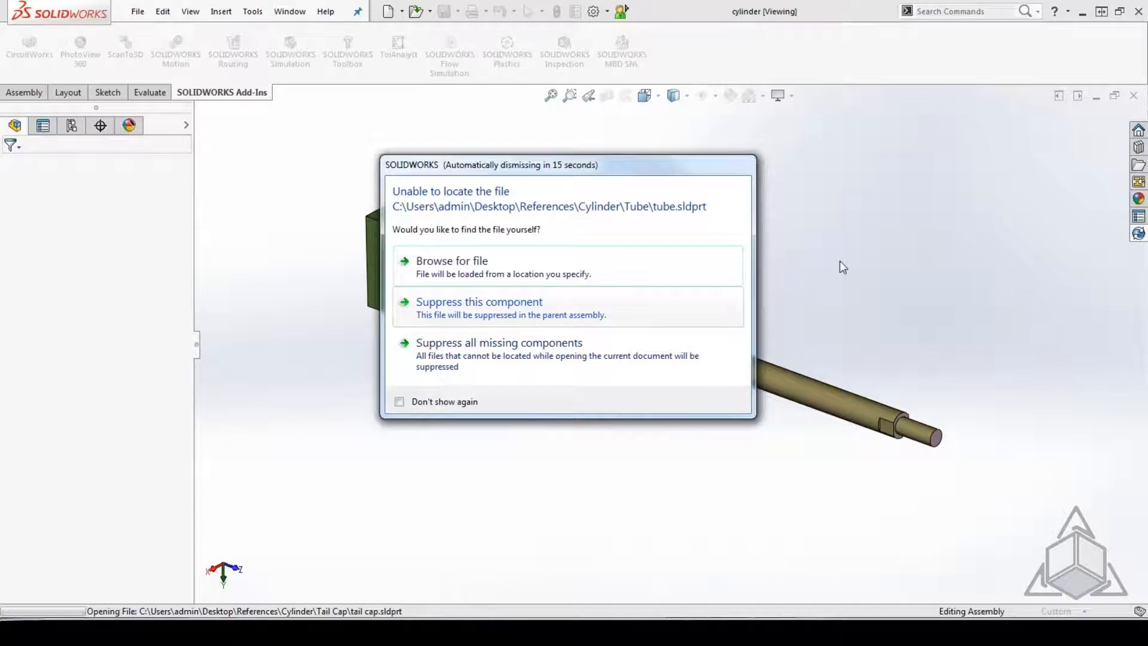
click(538, 305)
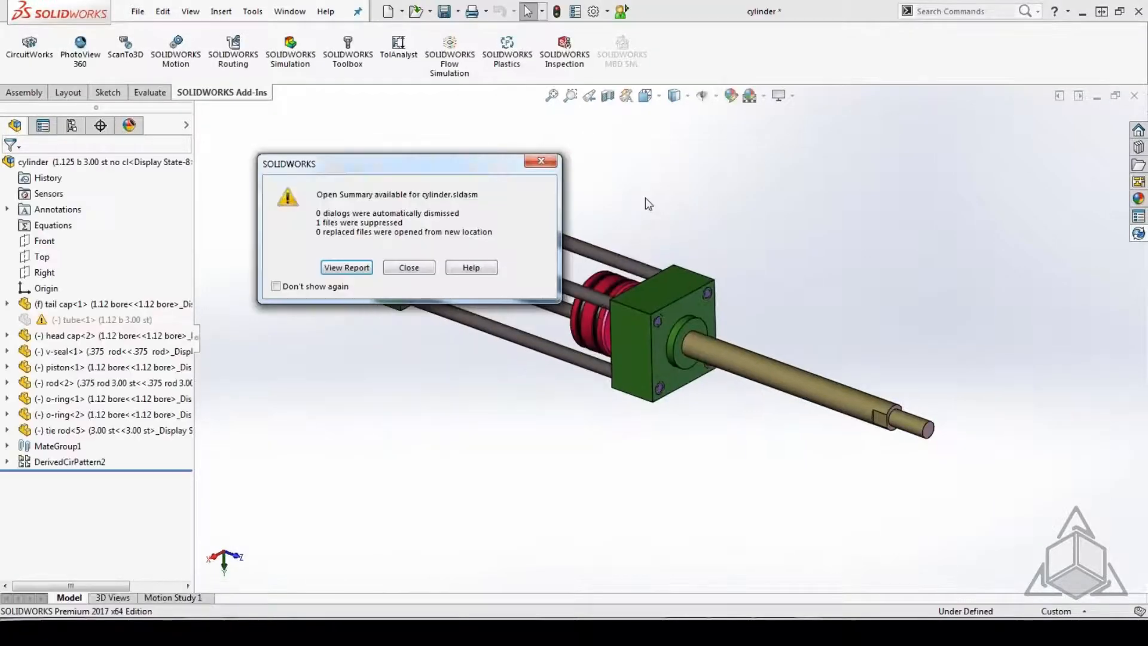
click(407, 267)
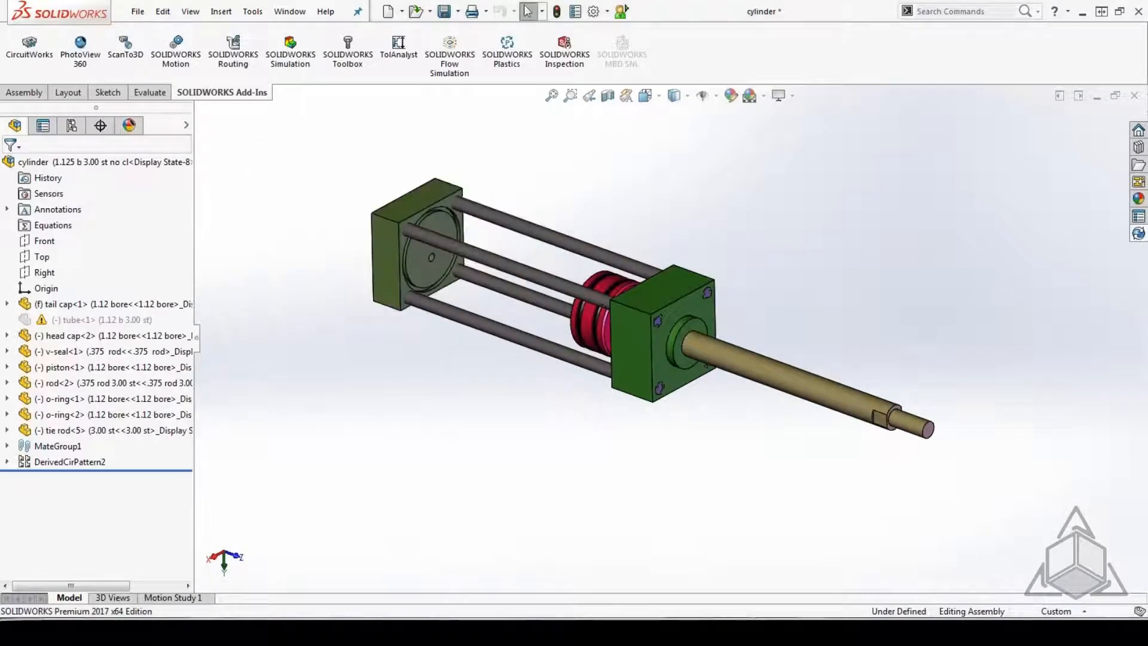
click(1134, 95)
click(535, 340)
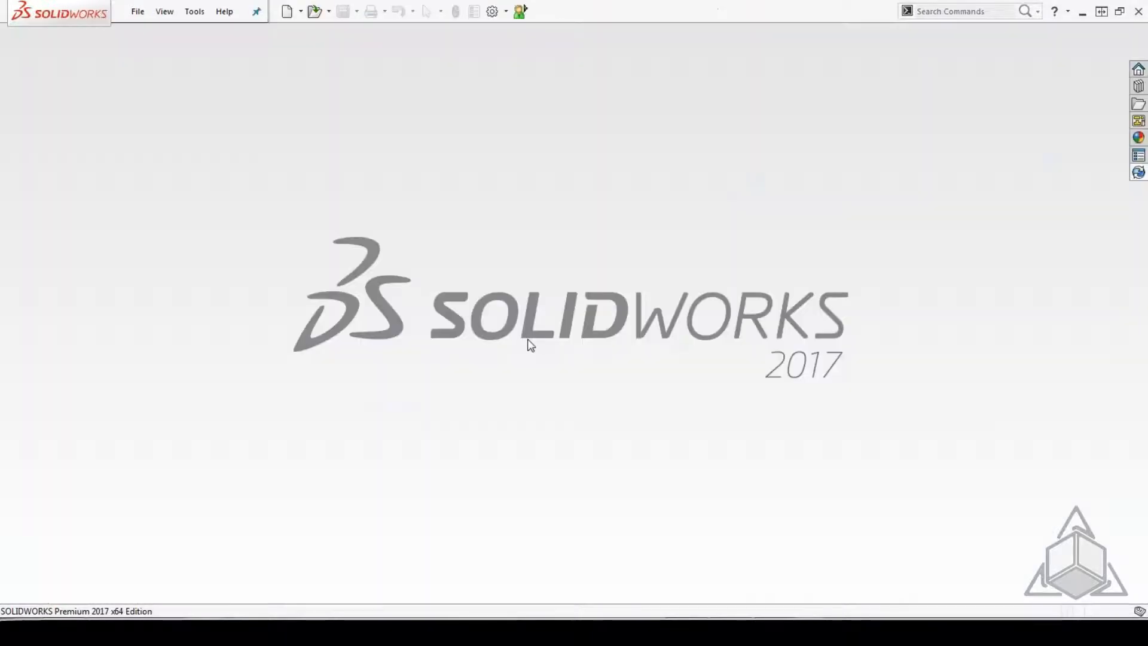
Switch to Windows Explorer and delete the tail cap part from the Tail Cap folder.
click(155, 633)
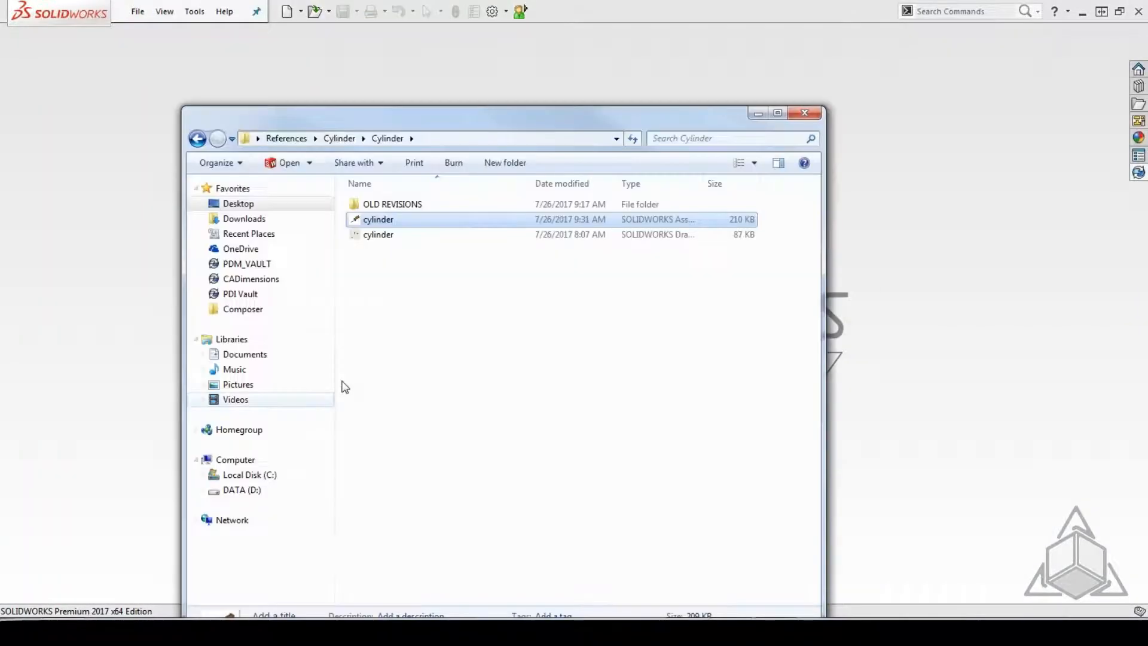
click(201, 141)
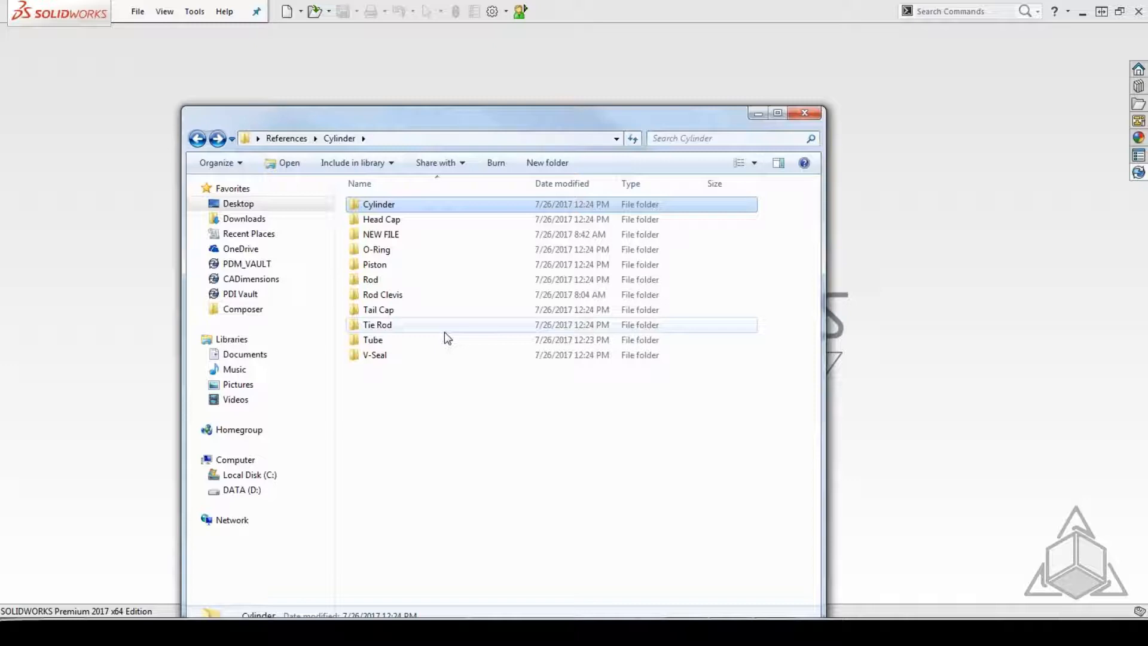
double_click(405, 310)
right_click(387, 207)
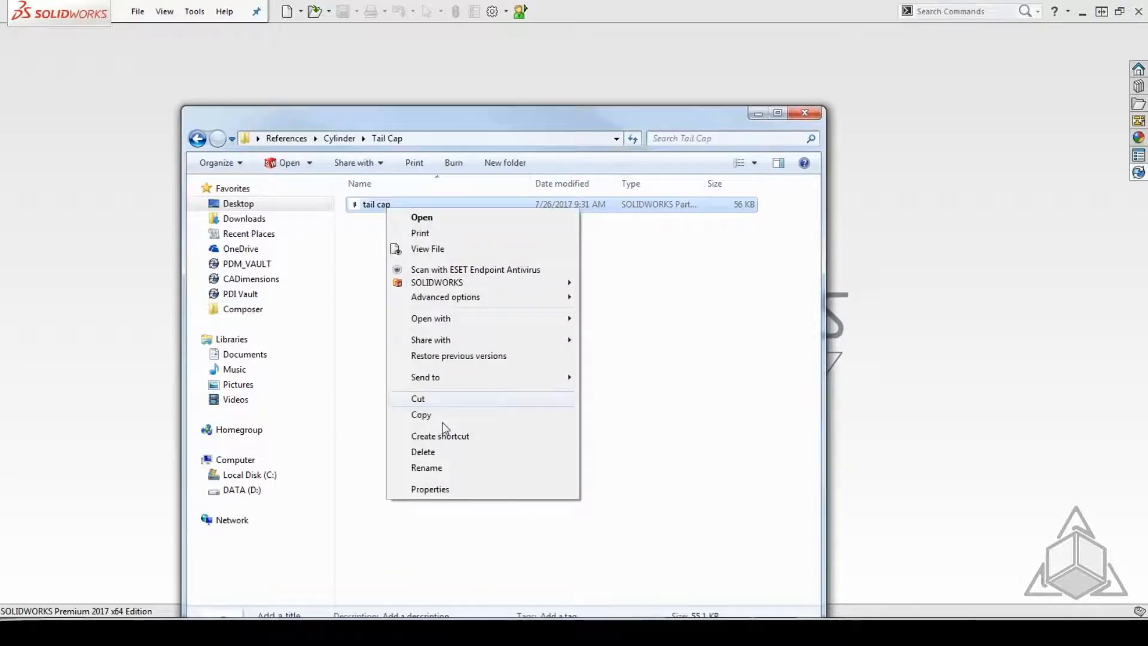
click(441, 452)
click(609, 360)
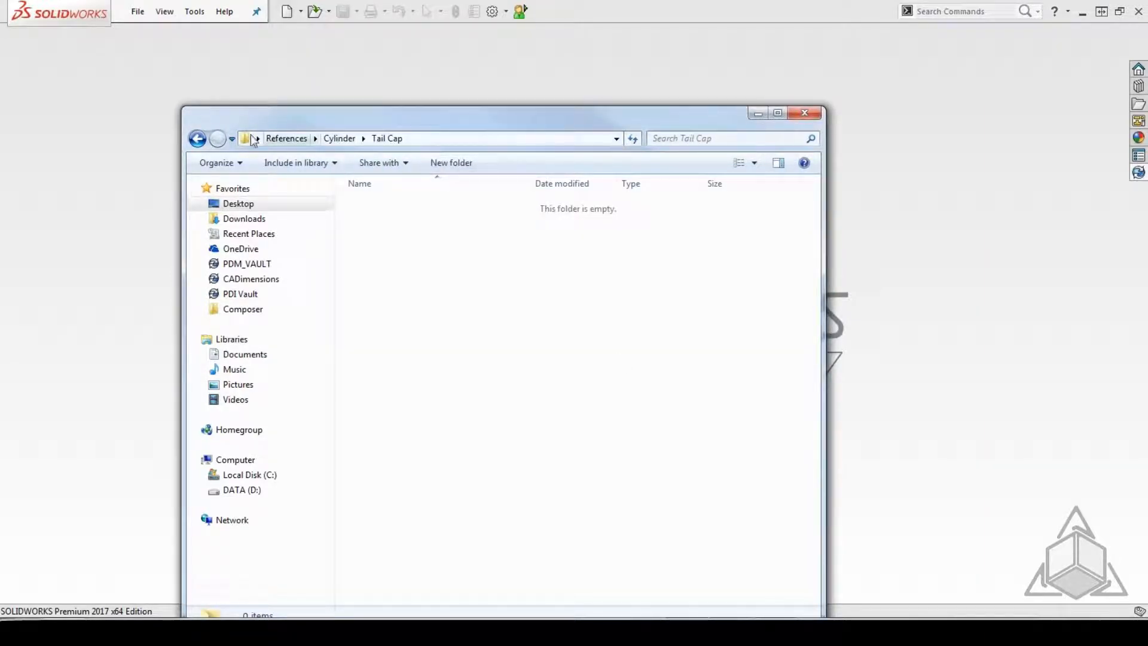
Open the cylinder assembly, browse to the tail cap part in the References\Library folder for the missing file, and rebuild the assembly.
click(198, 141)
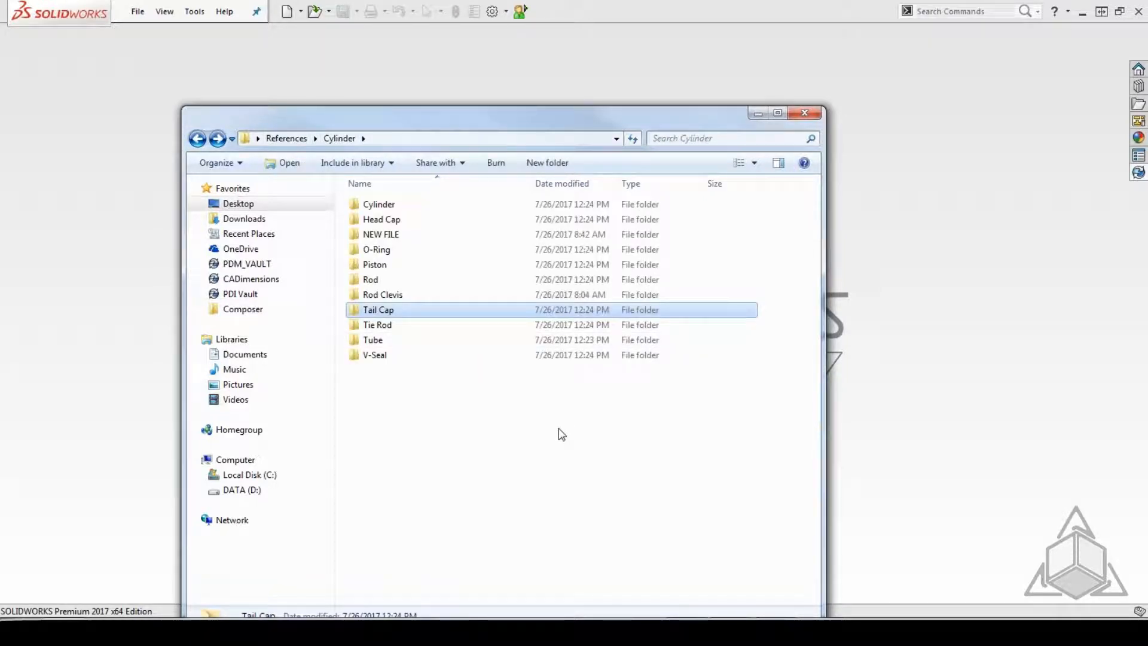
click(385, 205)
double_click(385, 206)
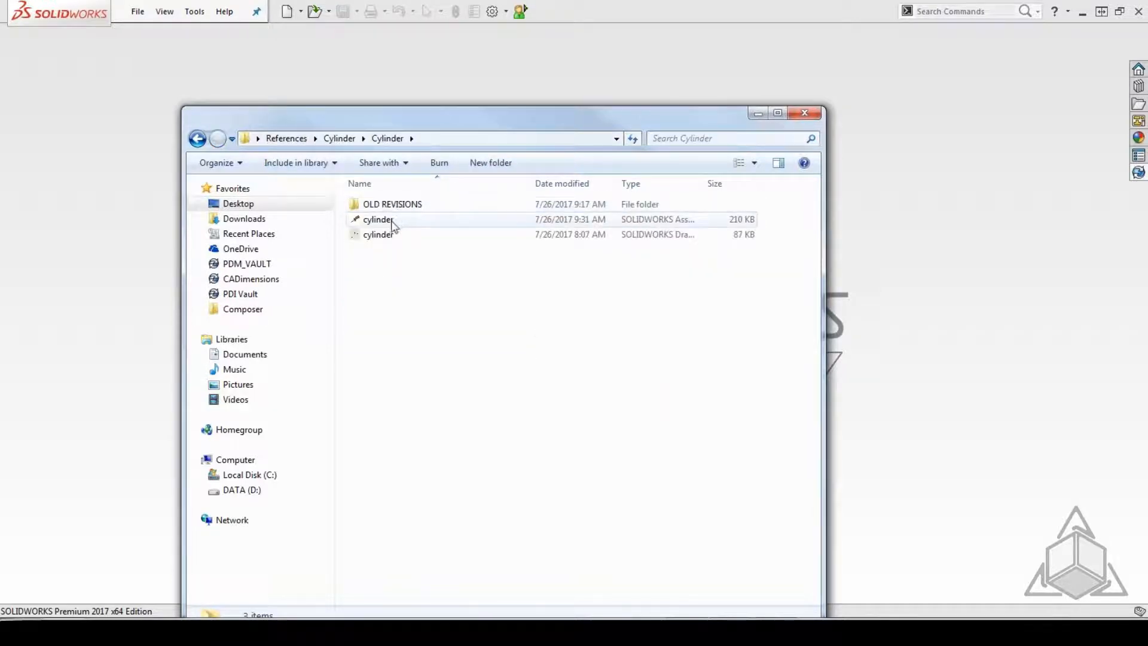
double_click(392, 221)
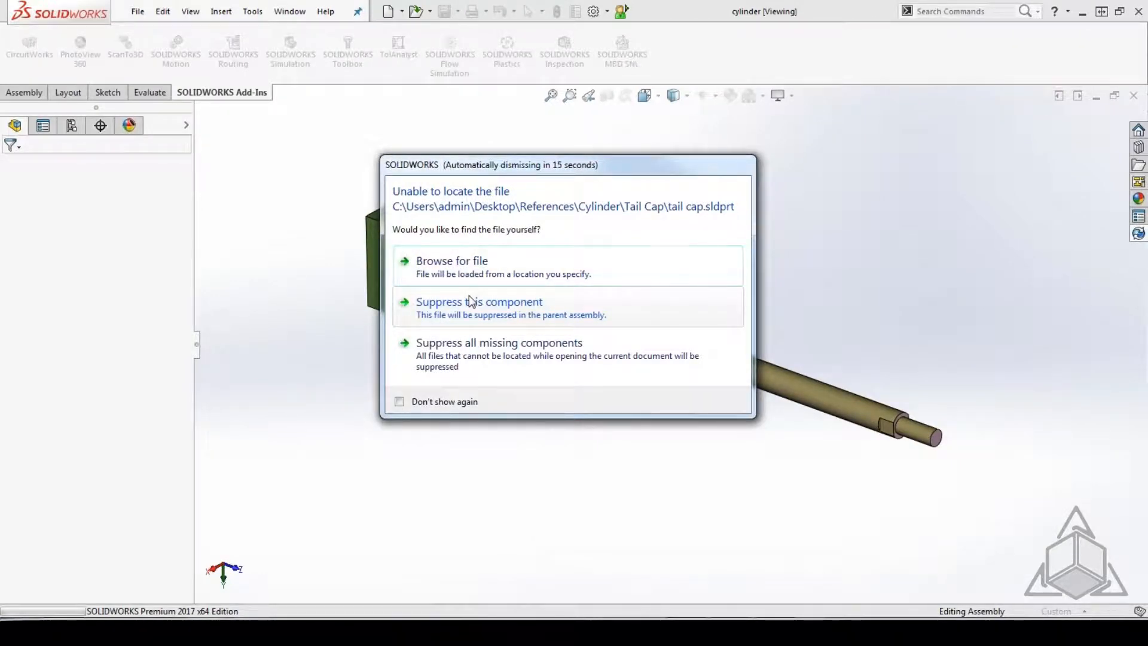
click(483, 265)
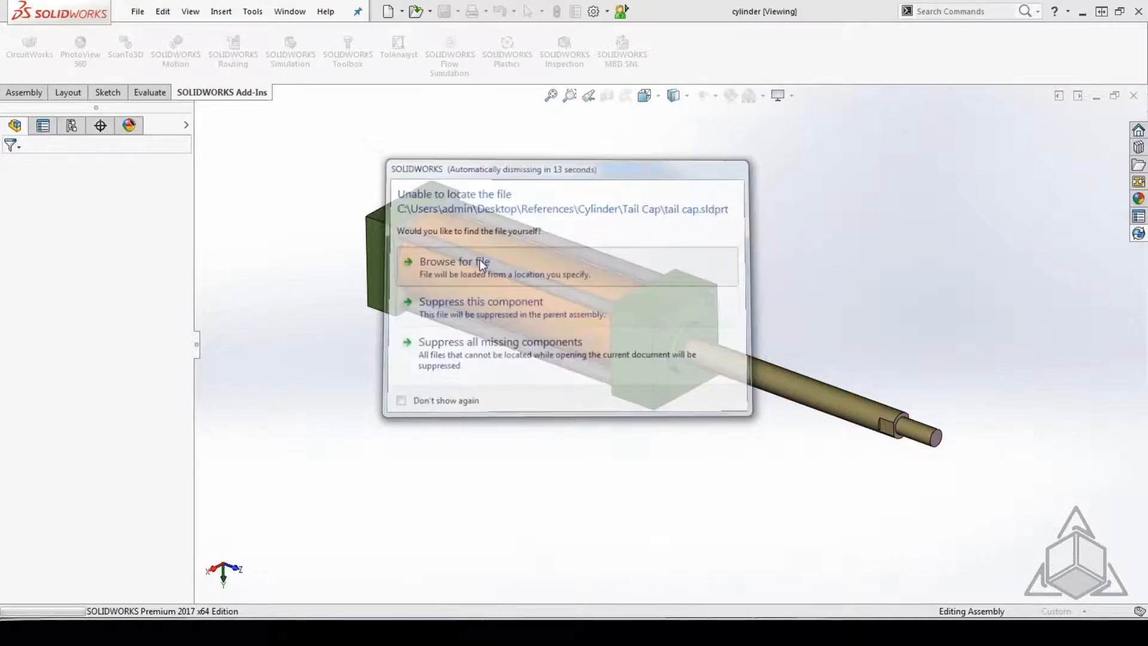
click(115, 32)
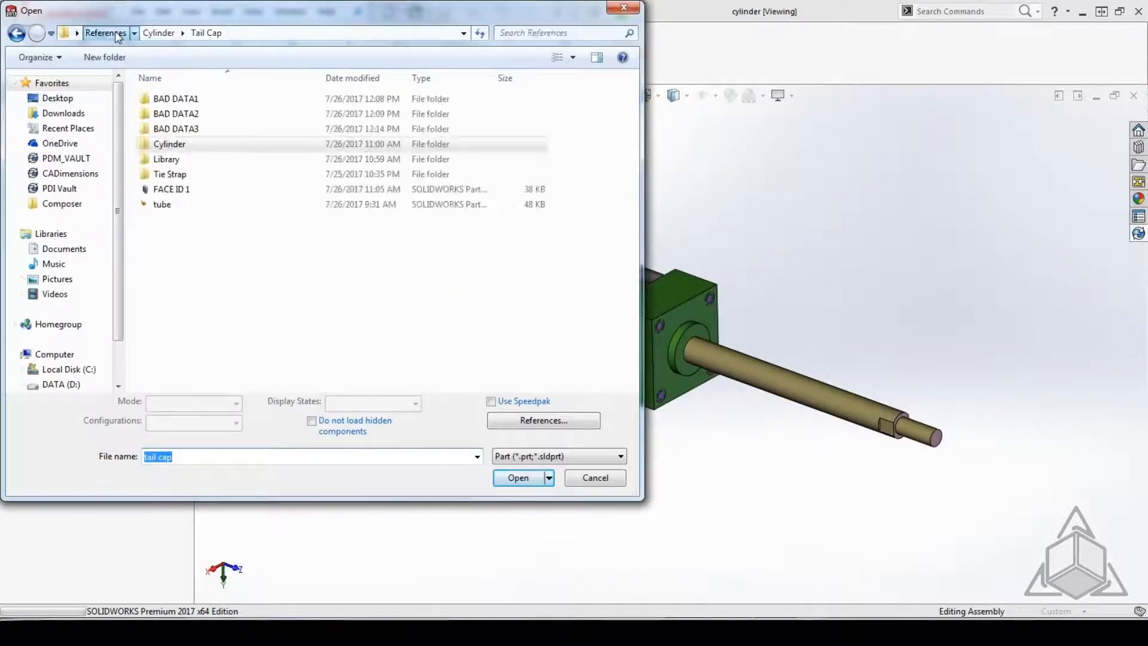
double_click(170, 158)
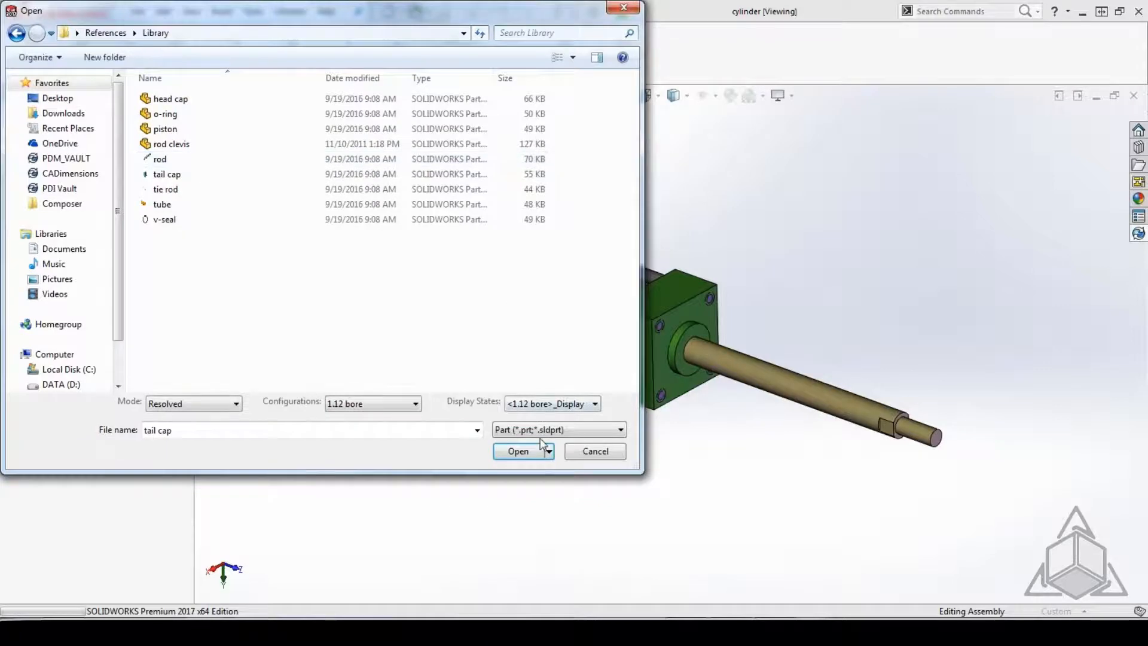
click(519, 456)
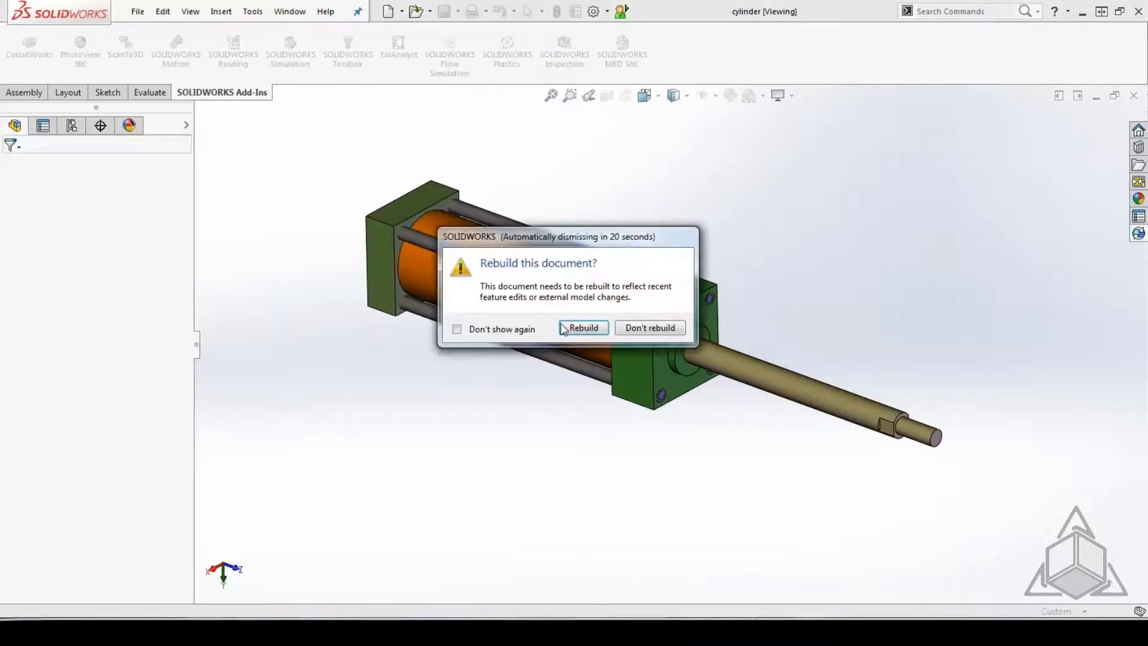
click(564, 328)
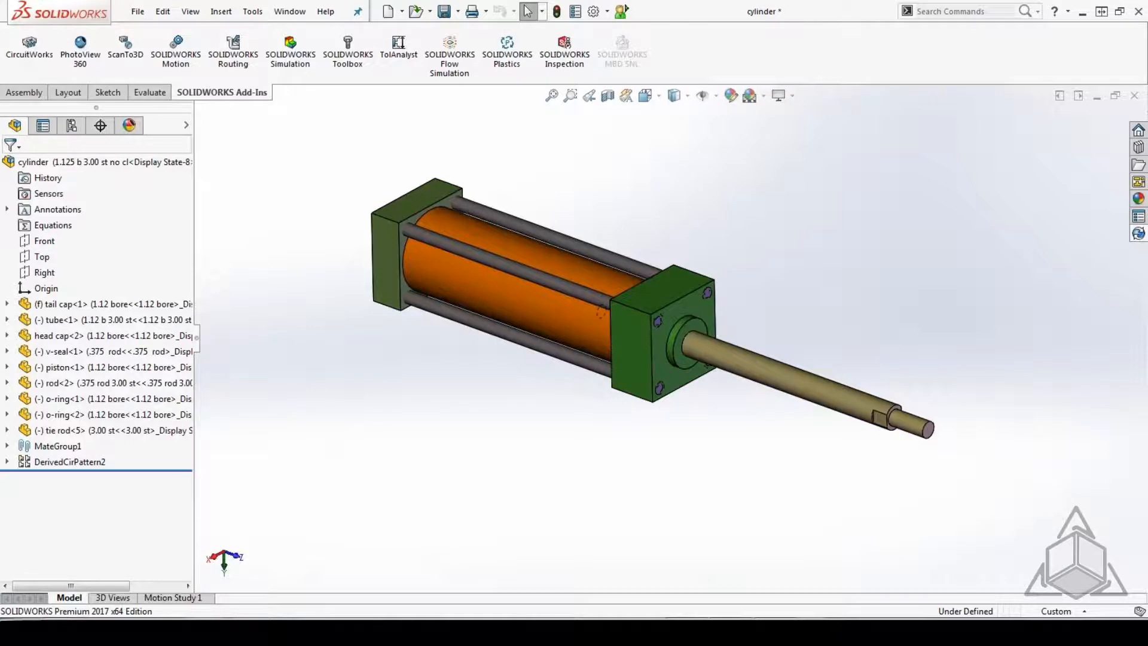
Switch to Windows Explorer and check the contents of the Tube and Tail Cap folders, minimizing the window when done.
click(156, 632)
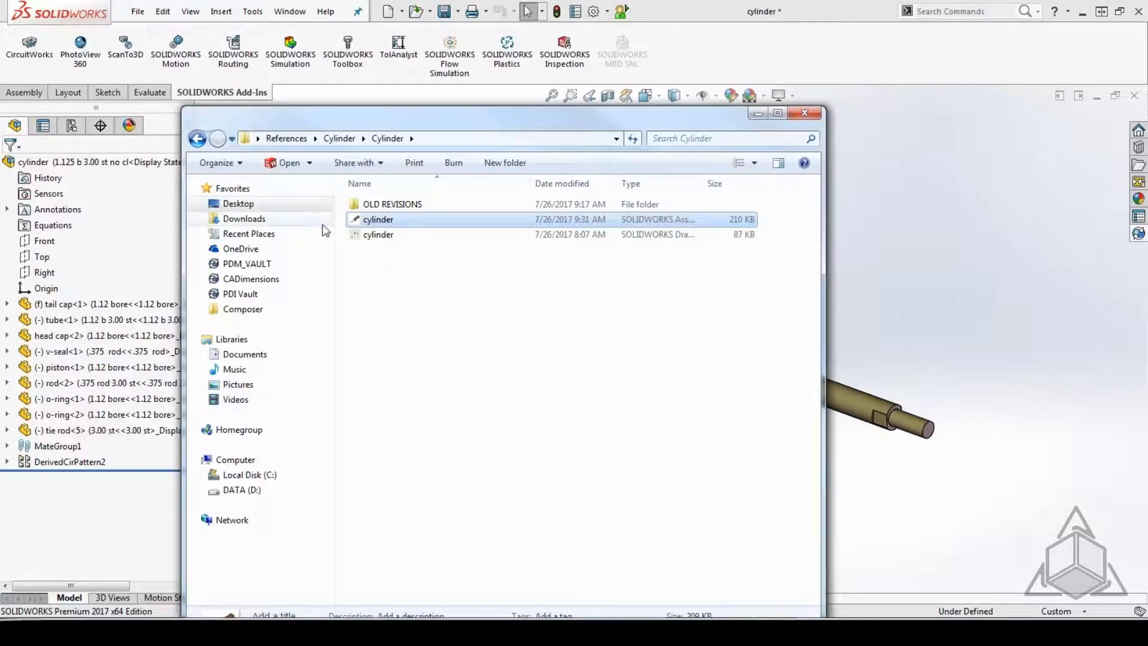
click(198, 140)
double_click(382, 340)
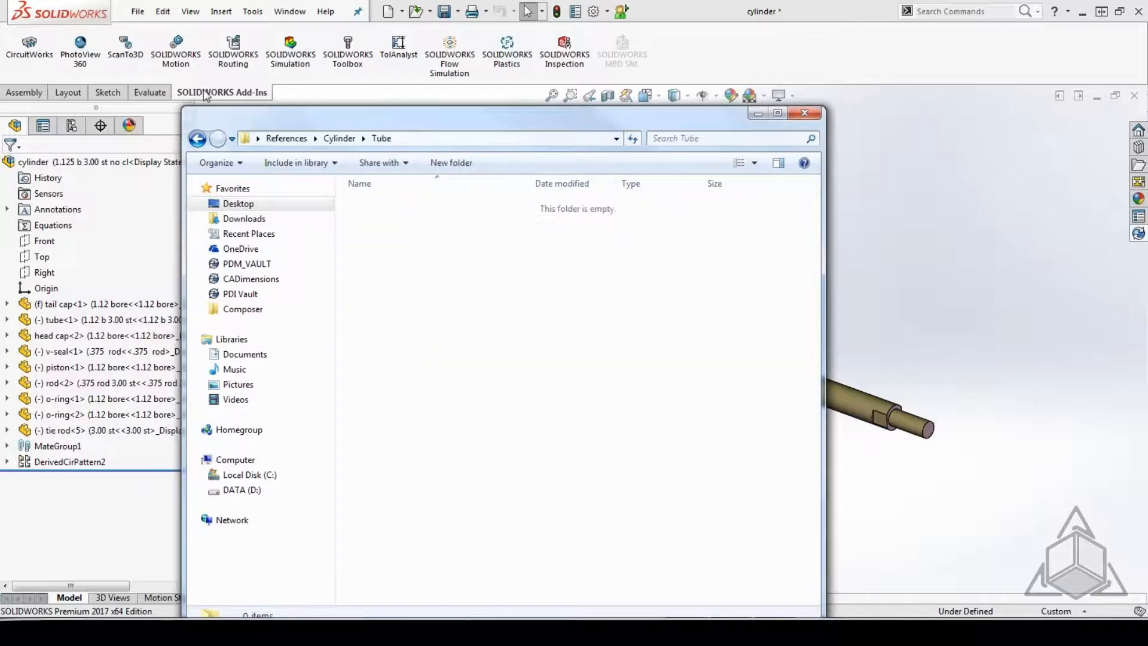
click(198, 139)
click(384, 311)
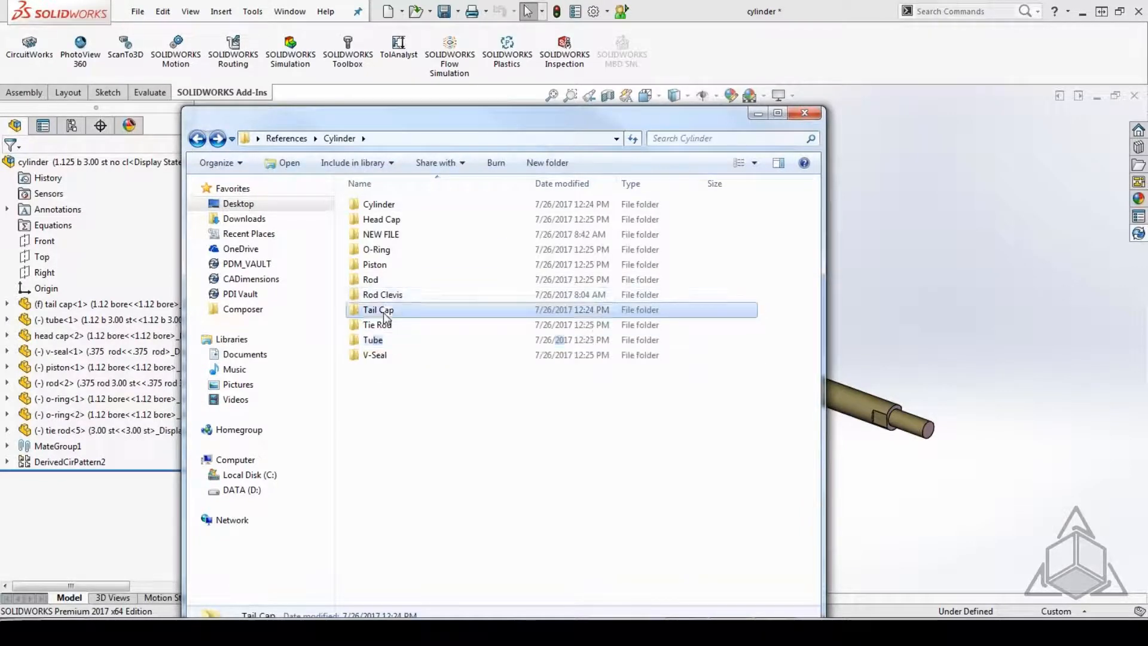
double_click(386, 311)
click(197, 140)
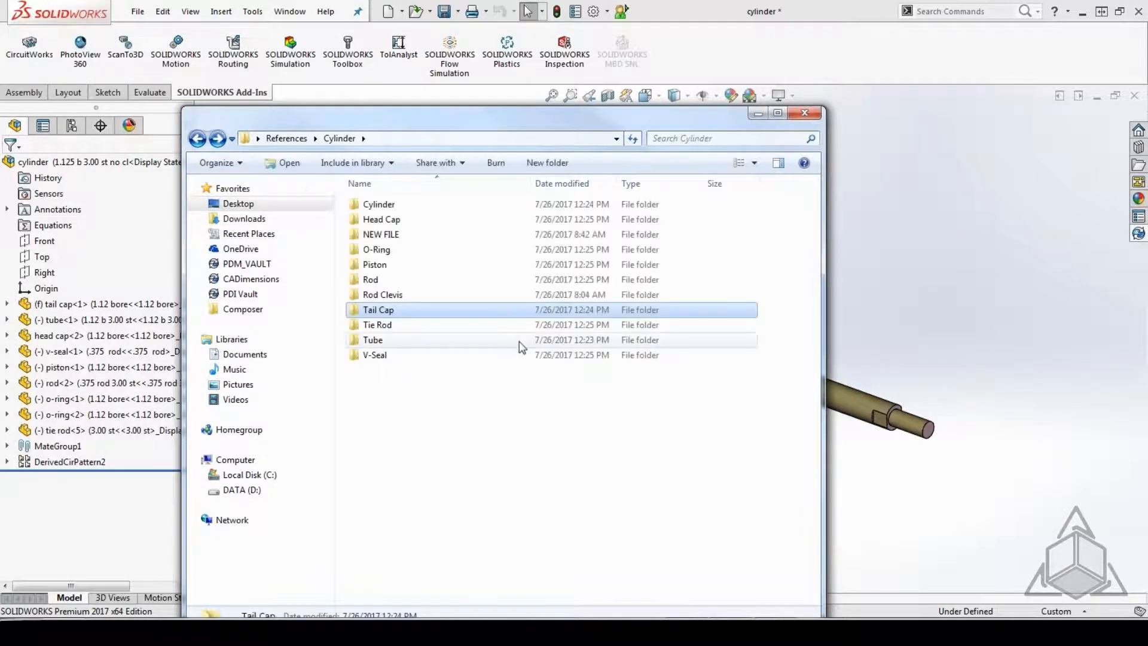
click(758, 114)
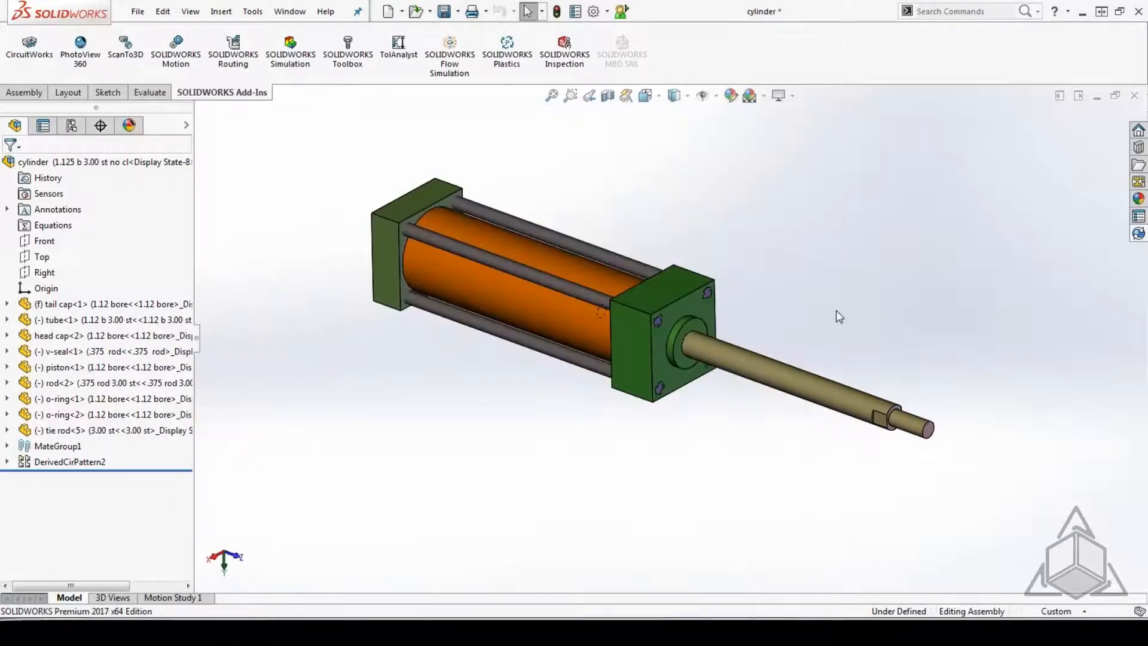
Run Find References on the cylinder assembly to check which folders the tail cap and tube parts load from, closing the list when done.
click(137, 12)
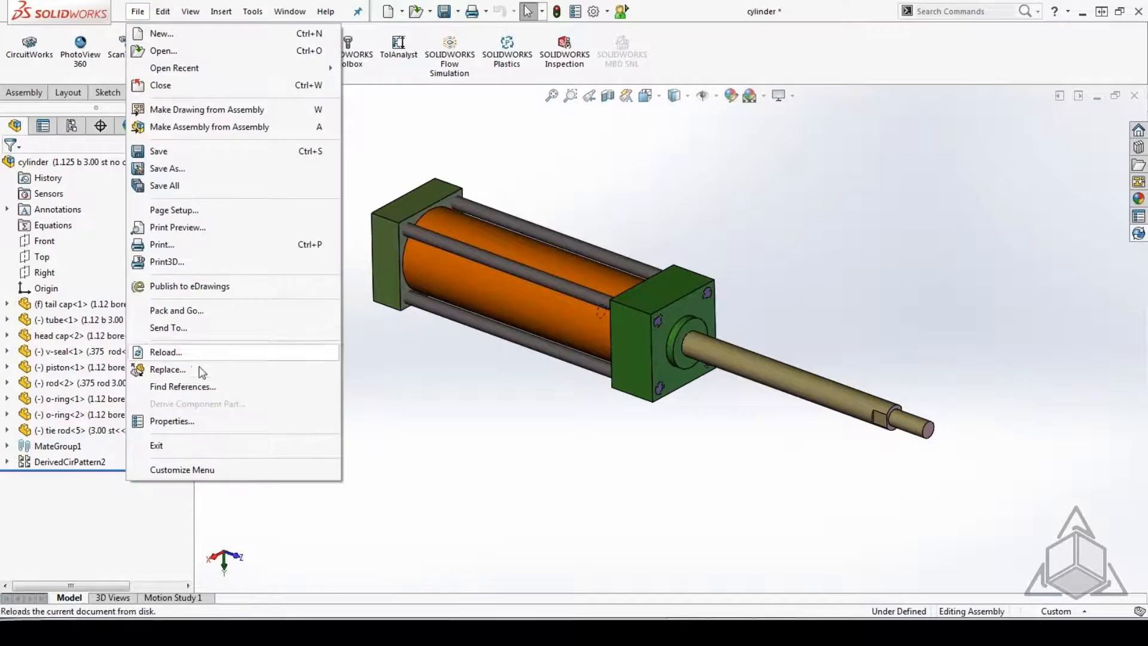
click(182, 386)
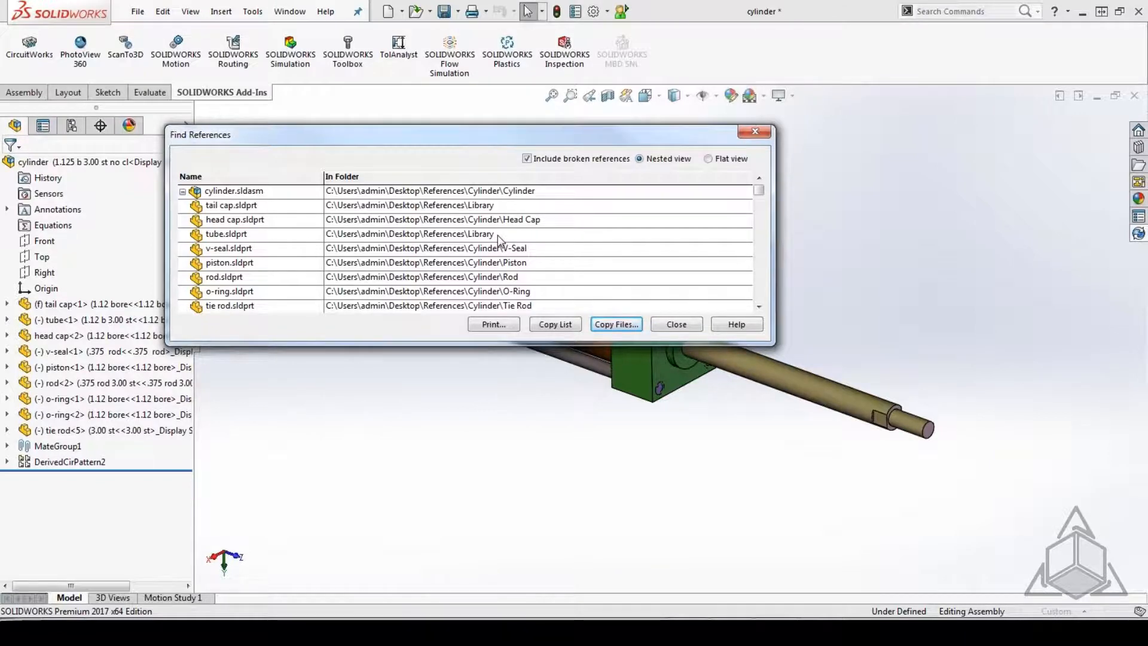
click(681, 325)
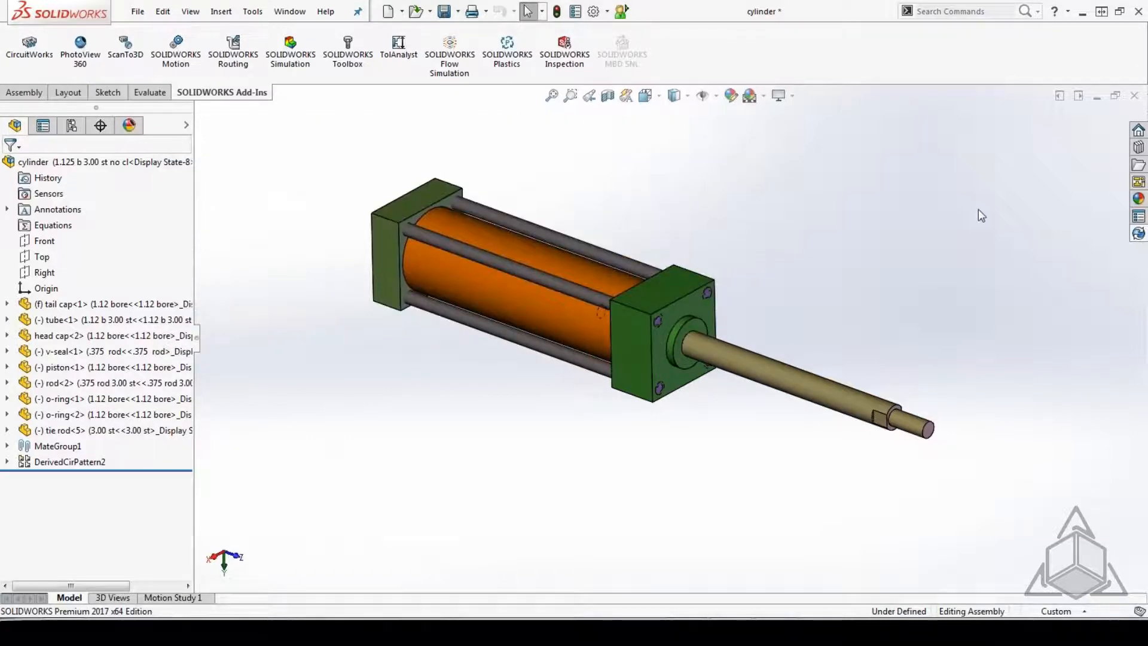
Close the cylinder assembly and switch back to the main Cylinder folder in Windows Explorer.
click(1134, 95)
click(293, 231)
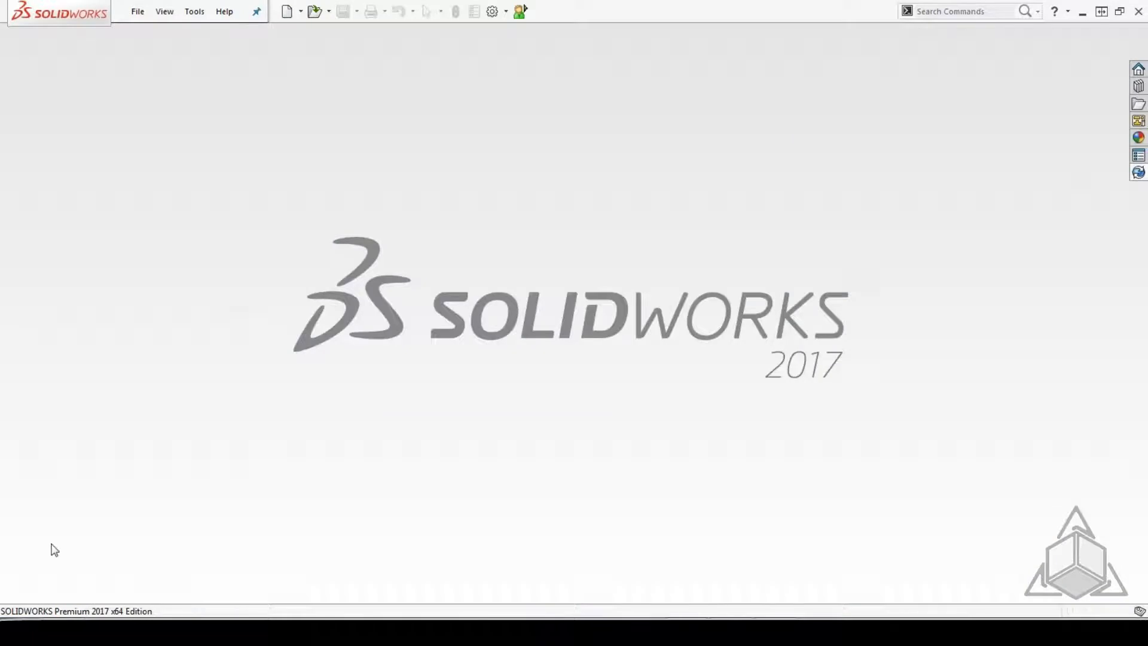
click(55, 632)
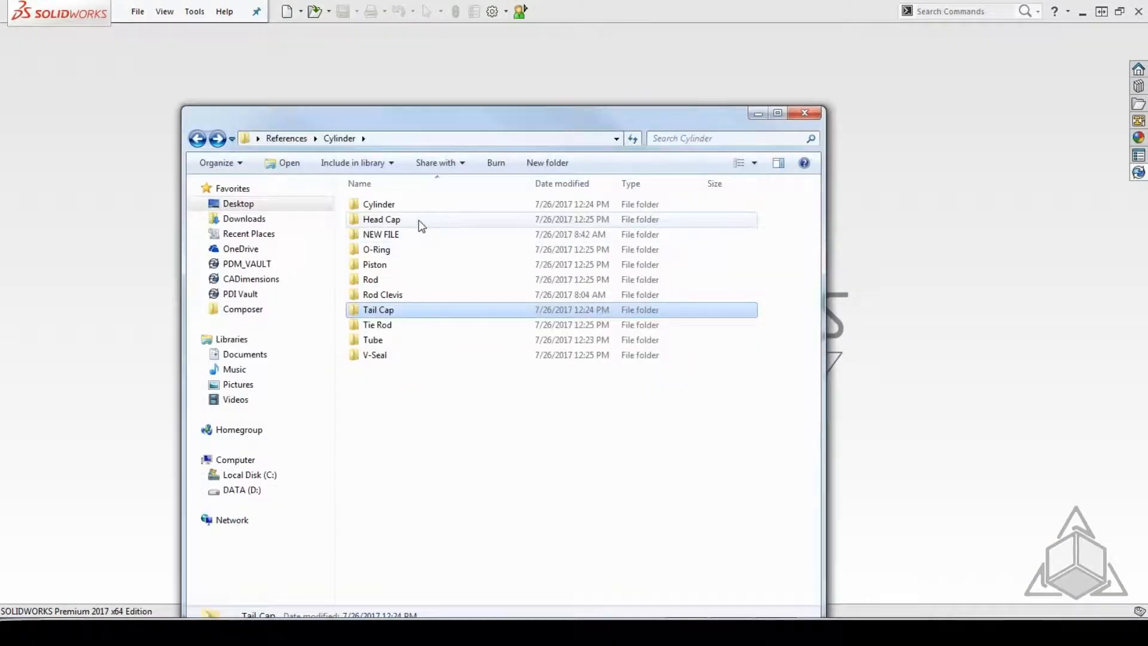
Open the tube part stored in the Cylinder\OLD REVISIONS\Components folder.
double_click(402, 206)
click(402, 210)
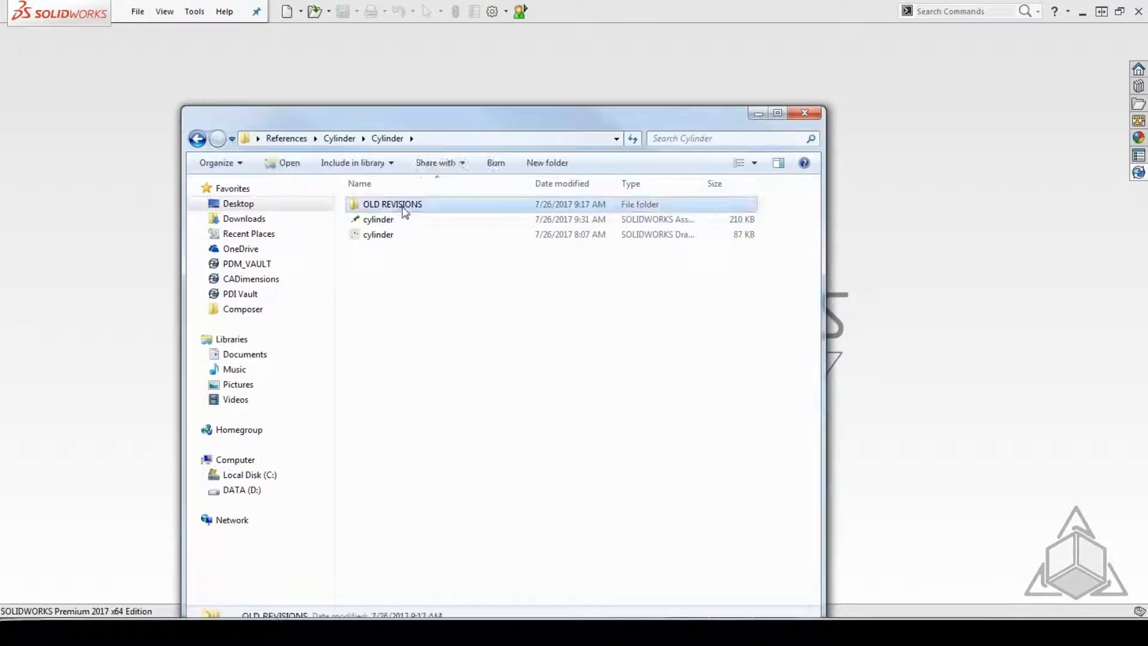
double_click(382, 210)
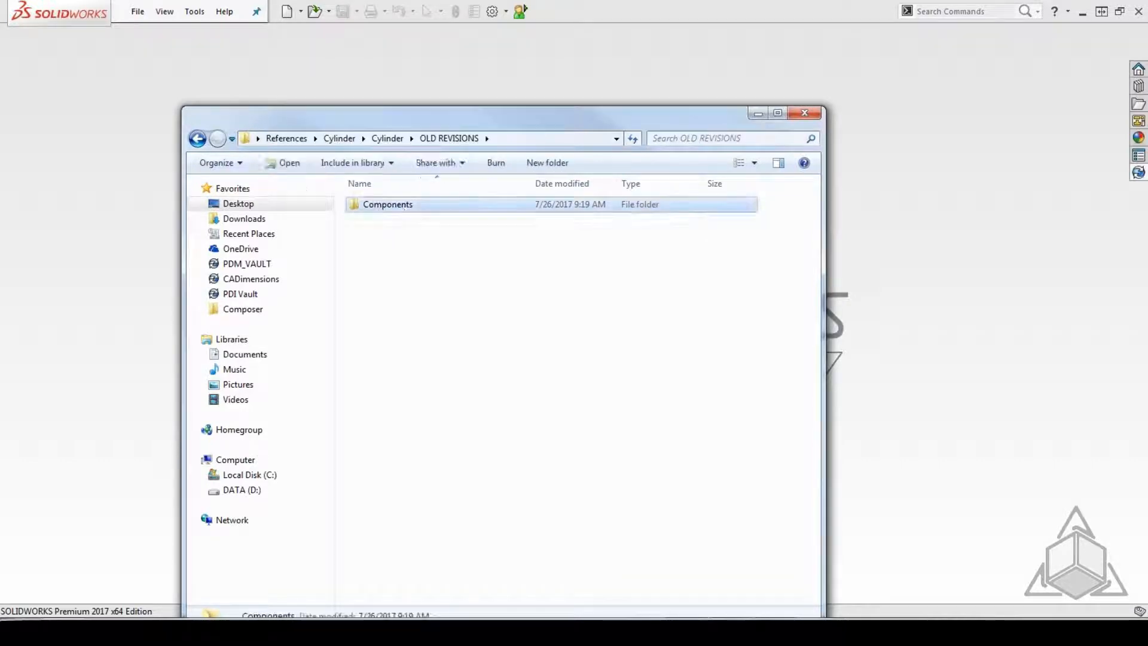
double_click(408, 213)
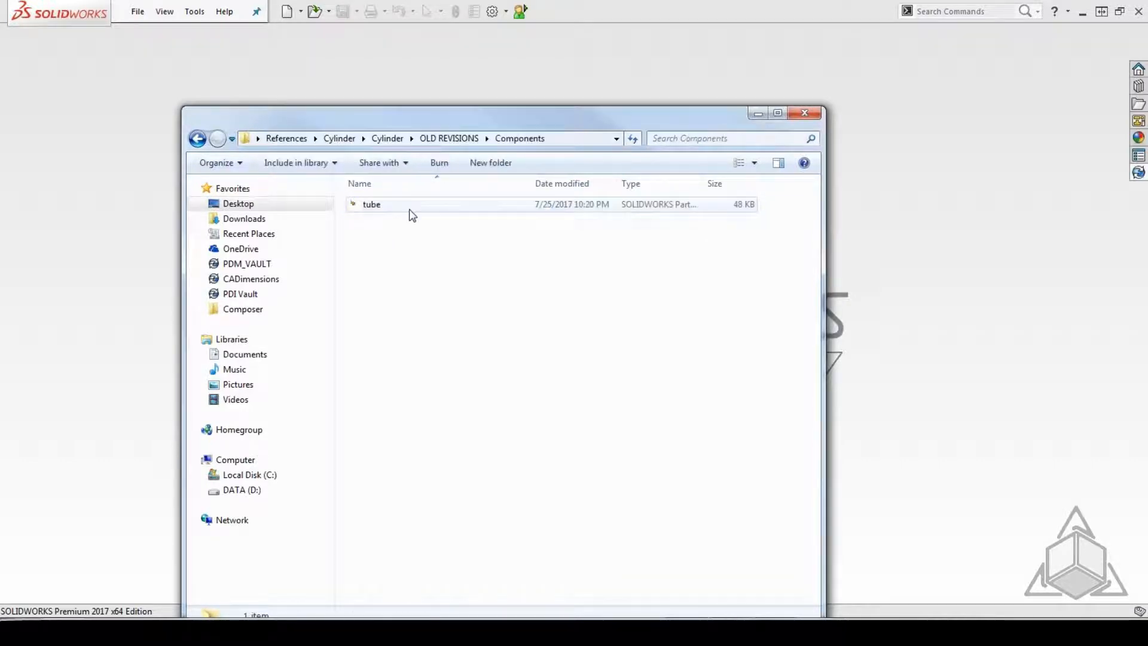
double_click(371, 204)
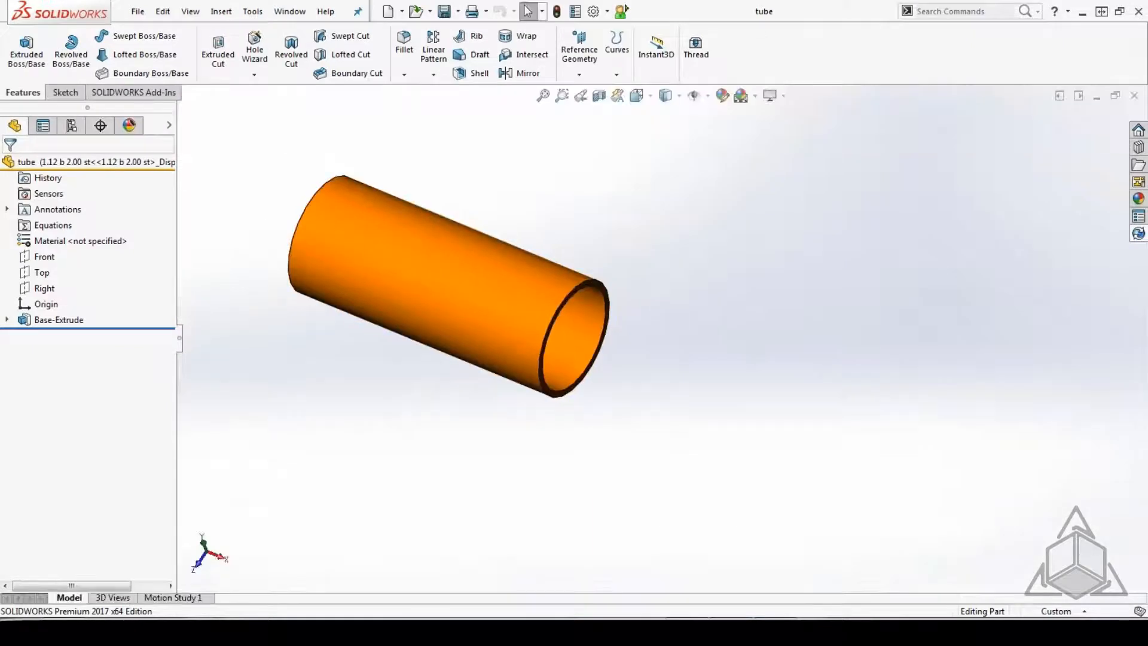
Open the cylinder assembly from References\Cylinder\Cylinder with the tube part still open, suppressing the missing tail cap component.
click(138, 12)
click(156, 49)
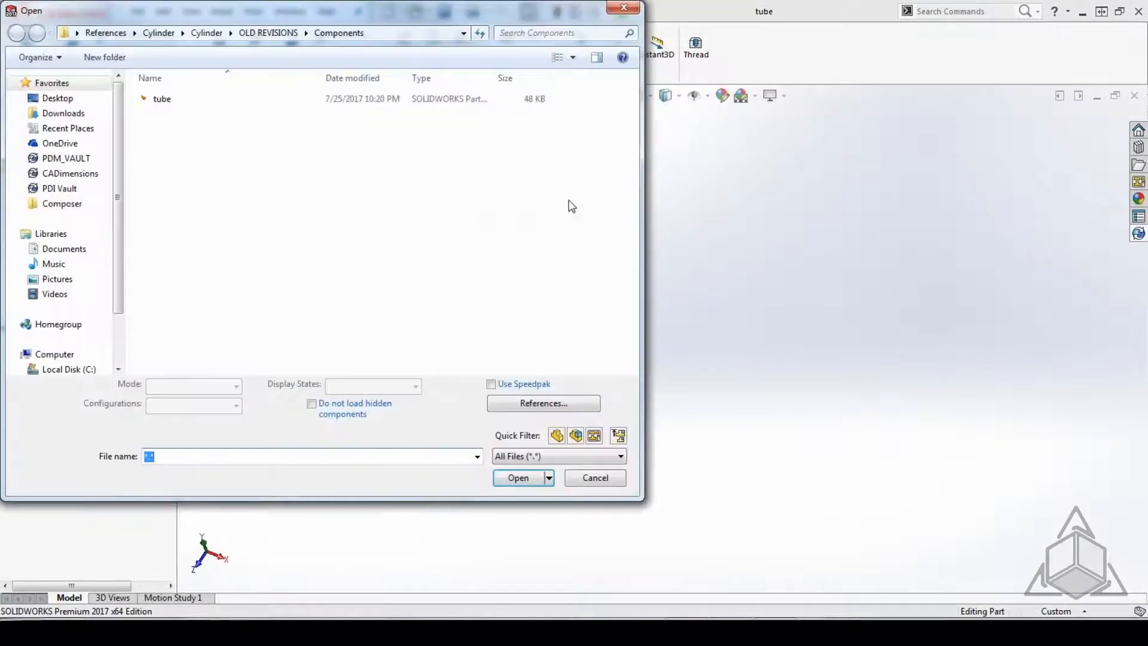
click(158, 33)
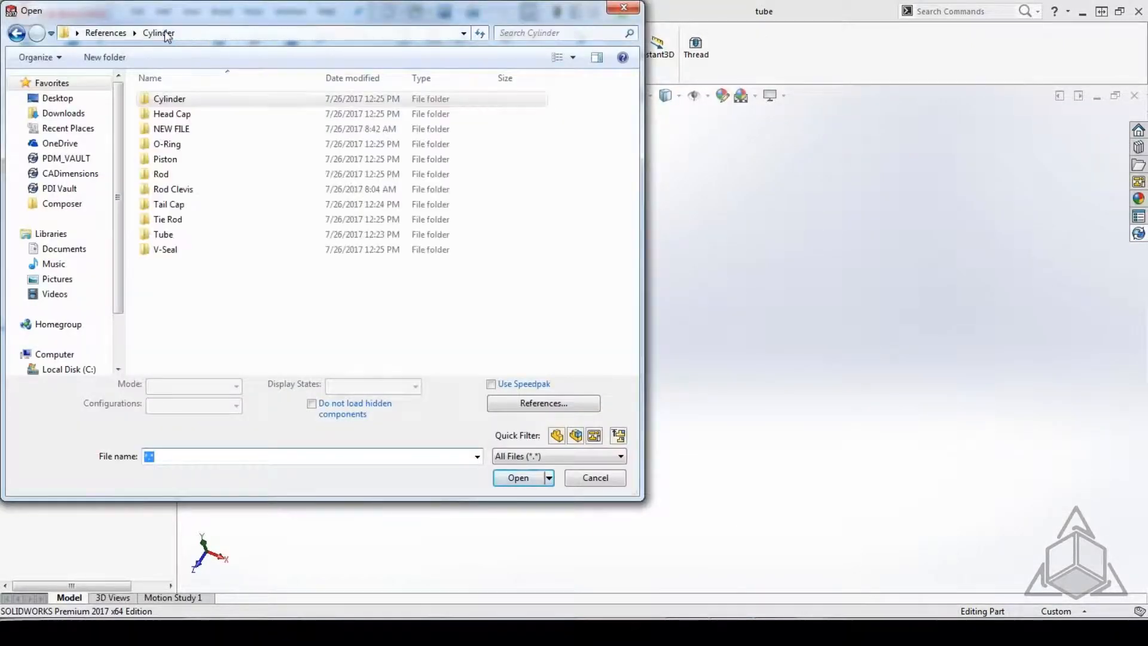
double_click(176, 99)
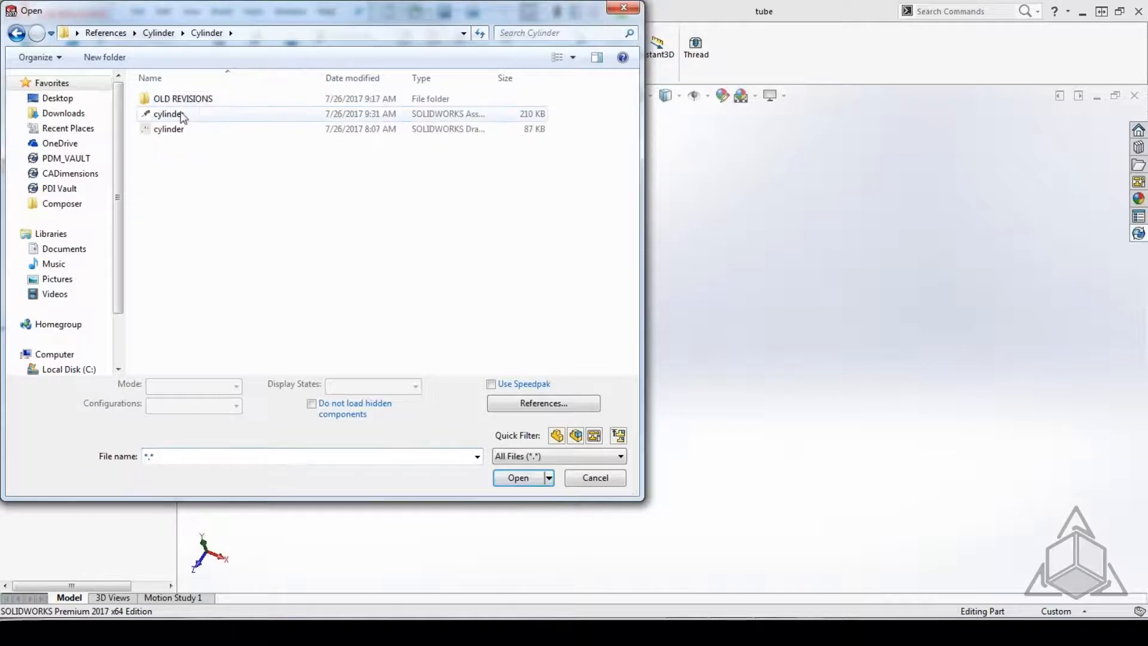
double_click(173, 114)
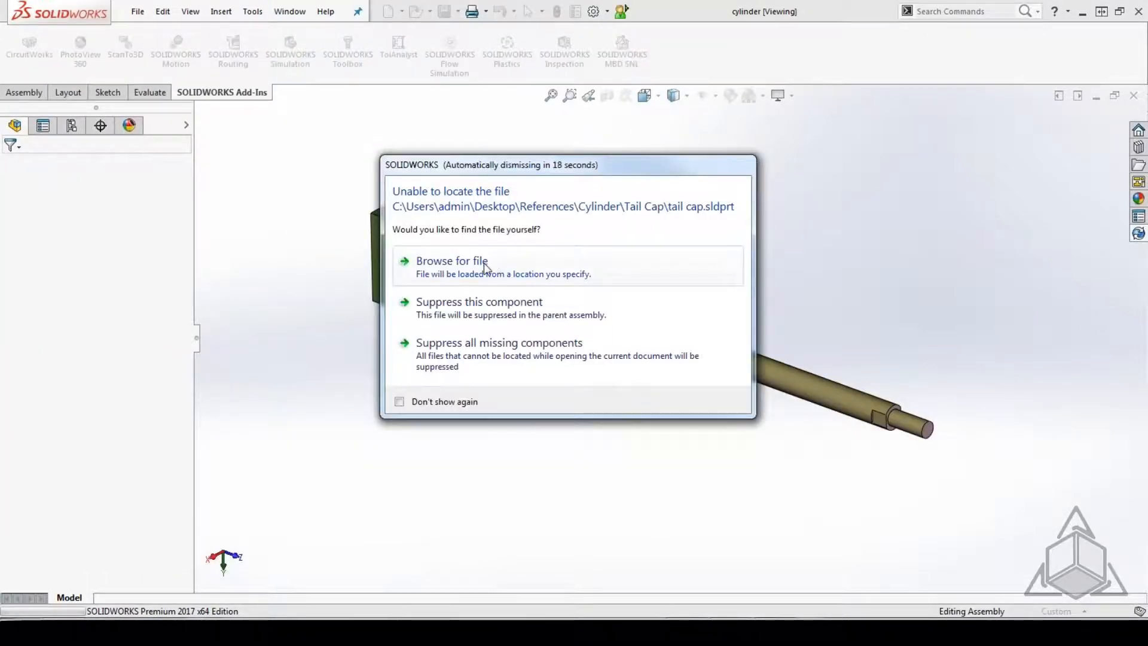
click(487, 307)
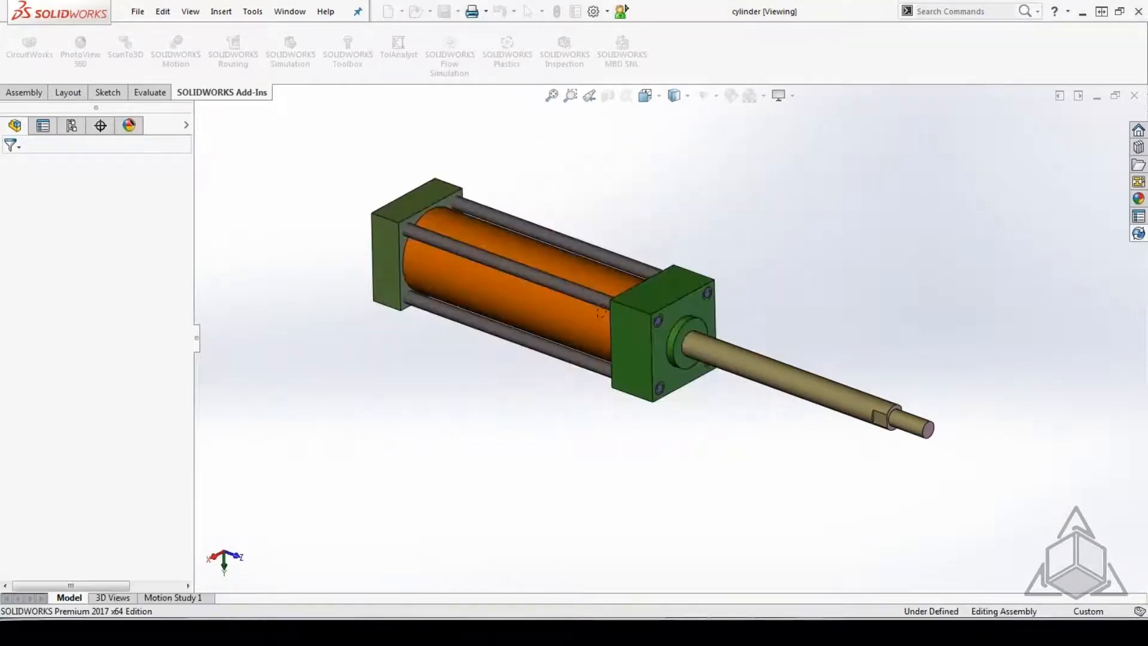
click(410, 268)
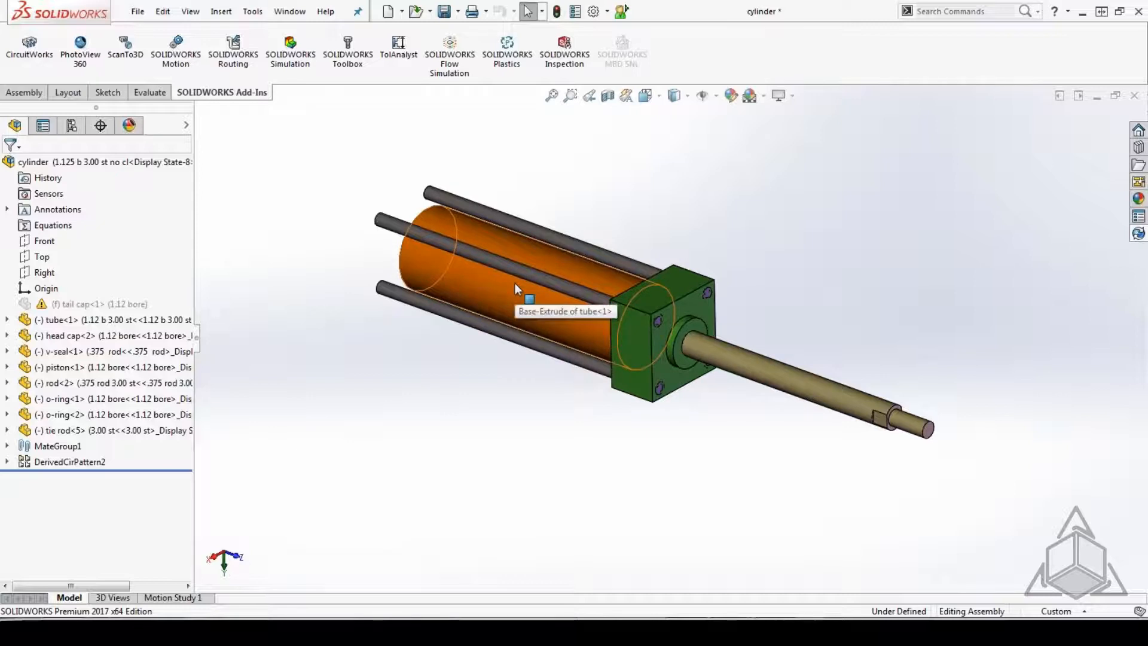
Run Find References on the cylinder assembly to check its component folders, and close the assembly without saving.
click(133, 15)
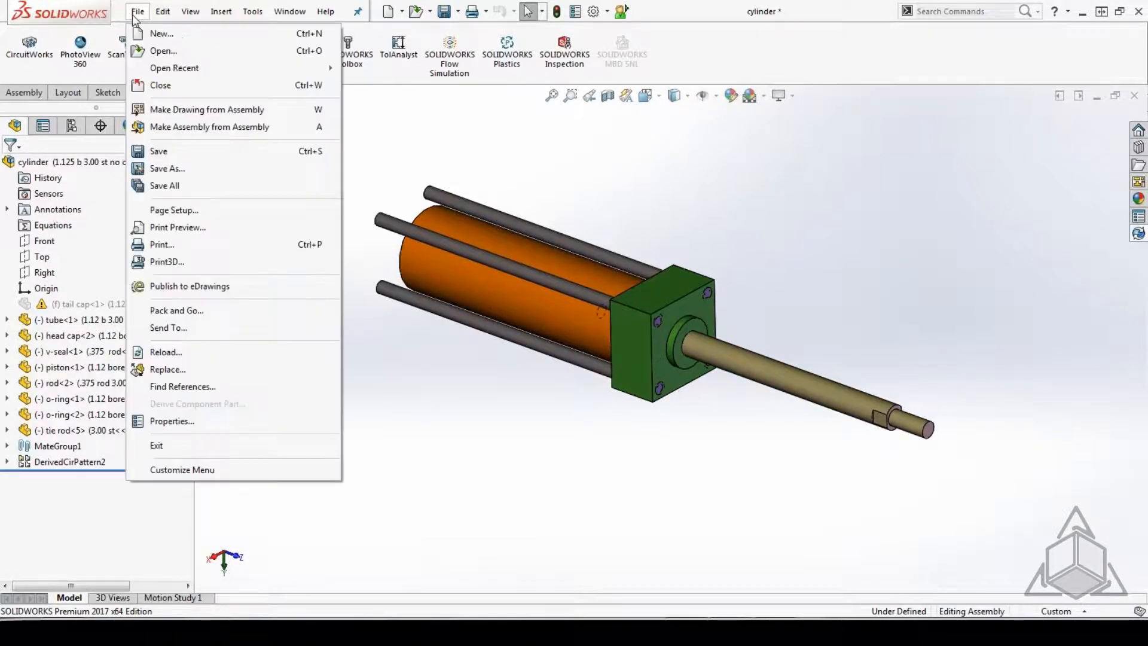
click(199, 387)
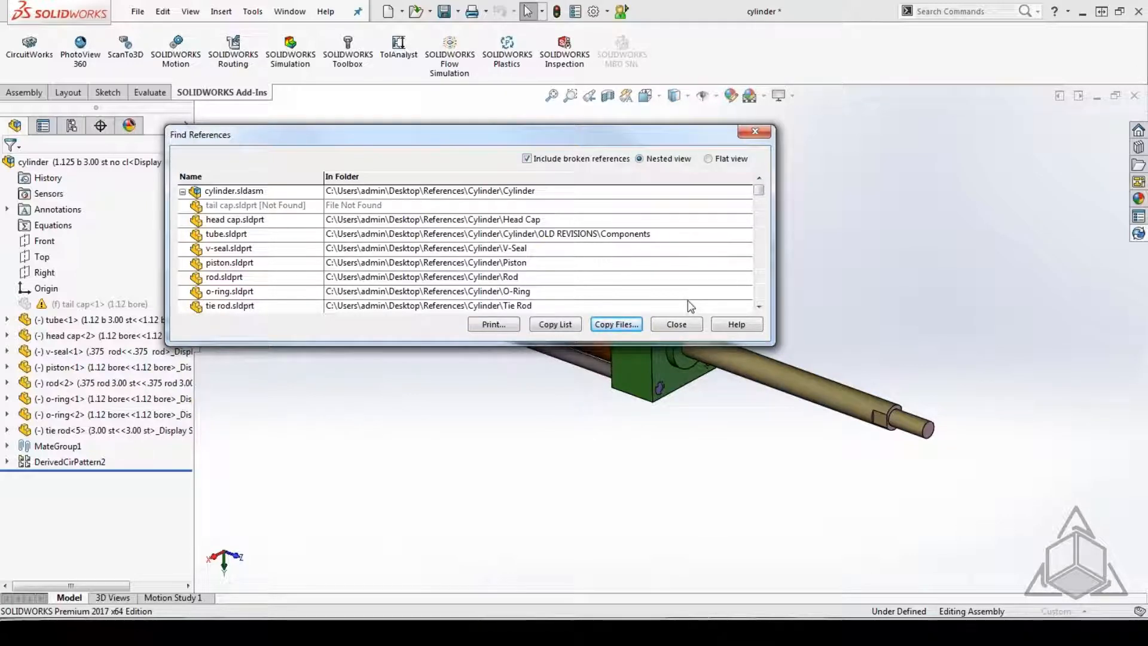
click(676, 324)
click(1135, 95)
click(515, 338)
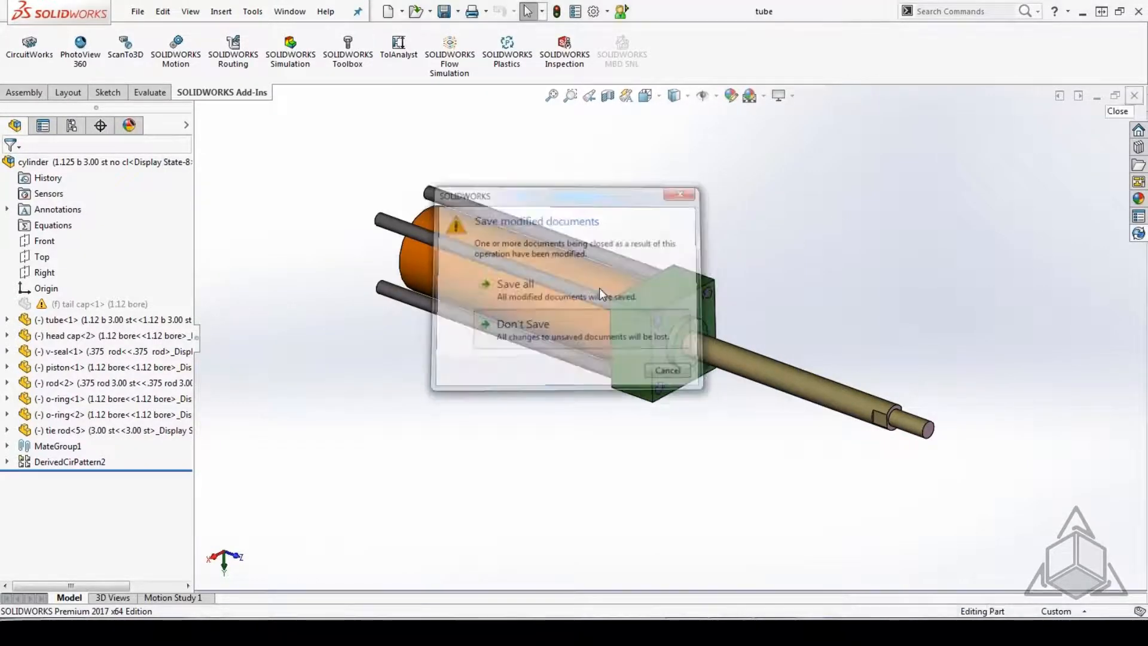
Add the Desktop\References\Library folder to the Referenced Documents file locations in the system options.
click(607, 12)
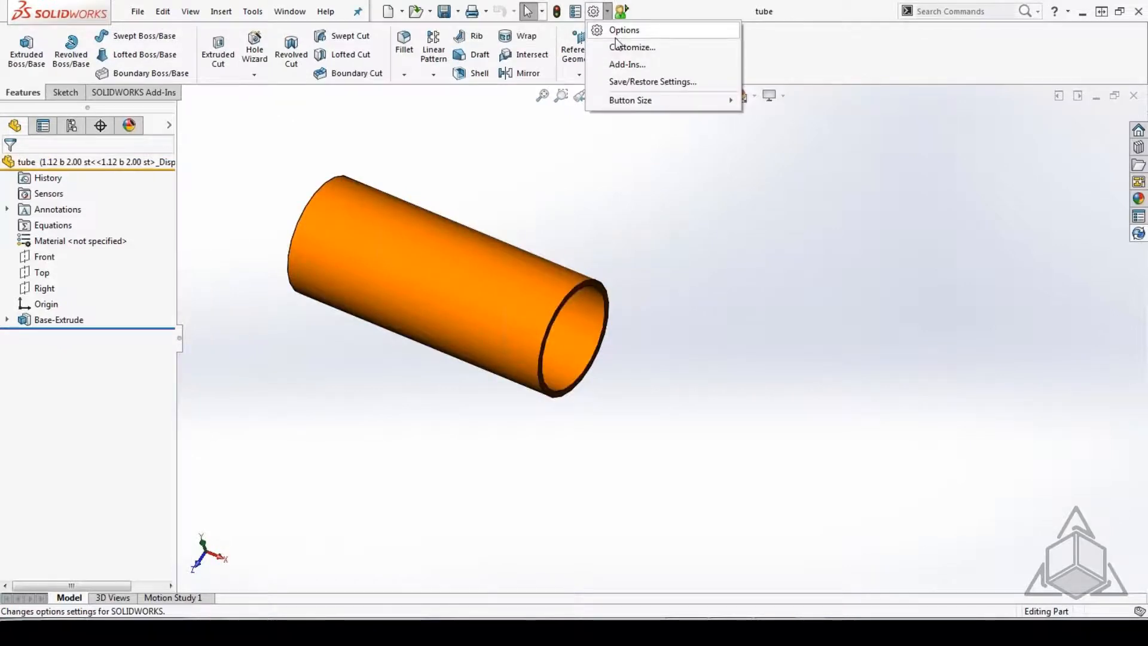
click(616, 37)
click(297, 271)
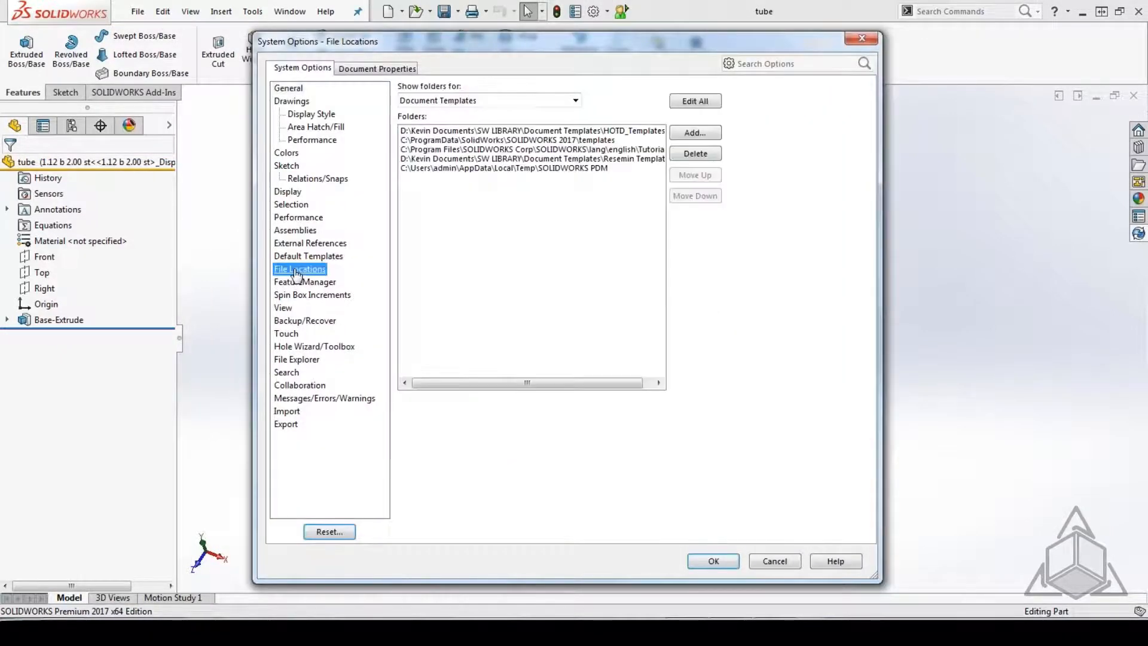
click(575, 100)
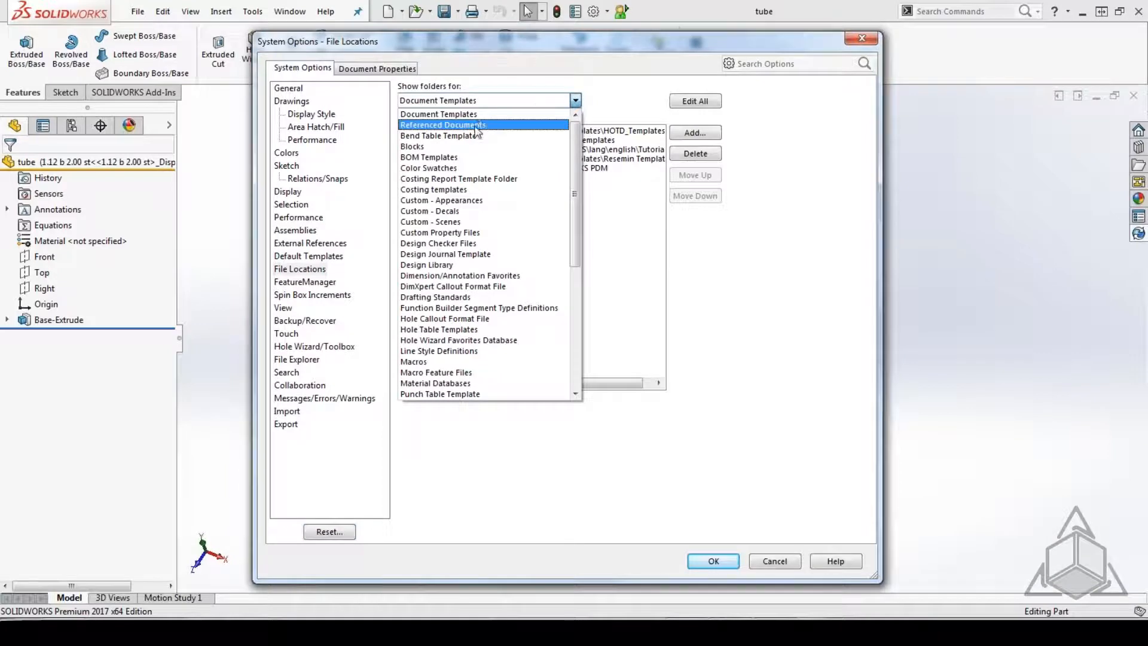
click(475, 125)
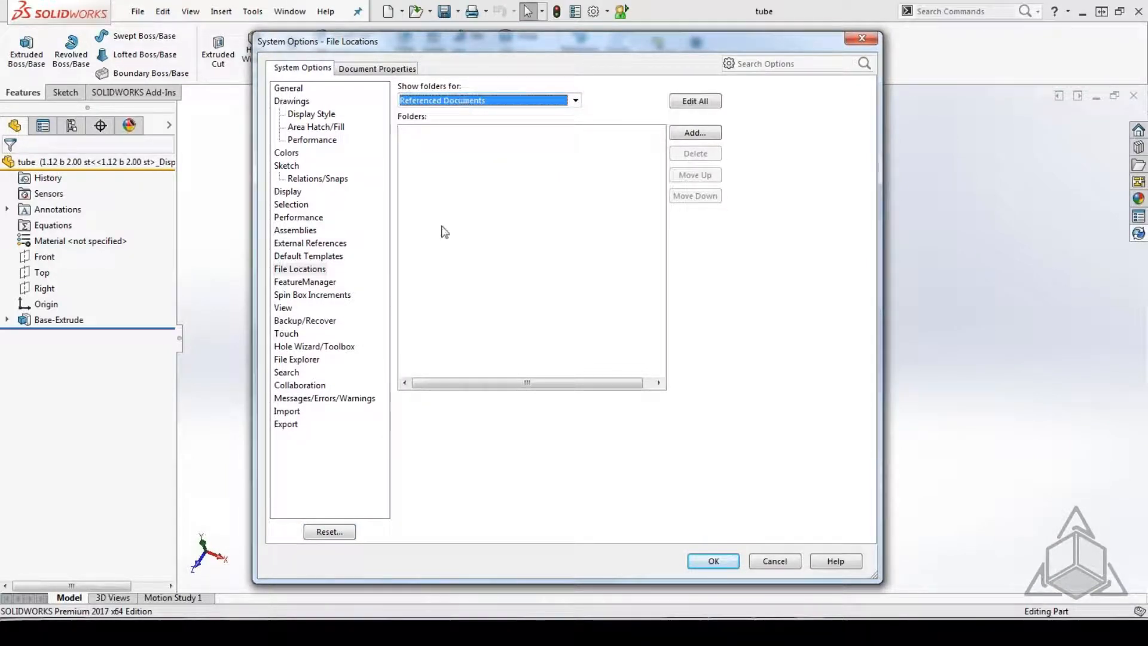
click(693, 133)
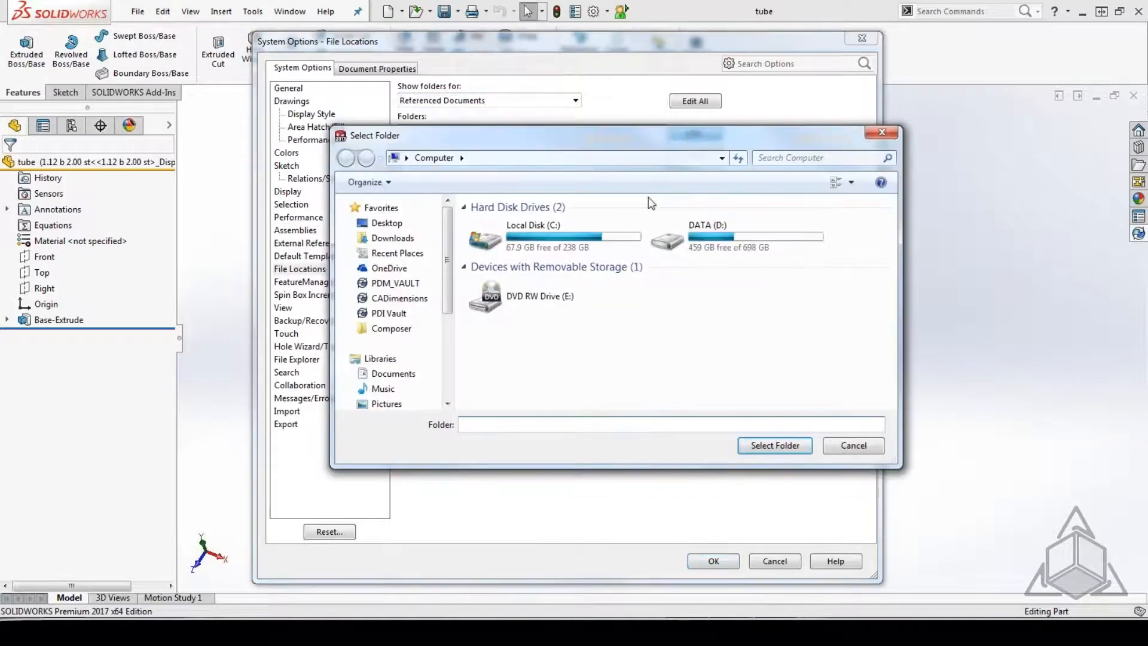
click(383, 222)
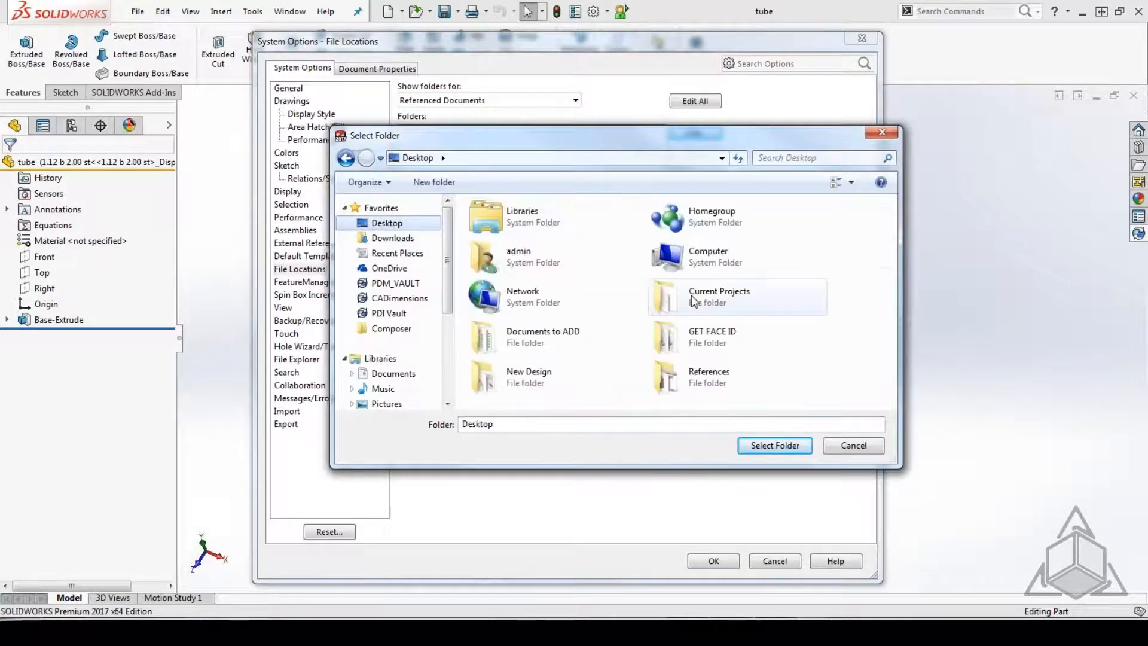
double_click(690, 379)
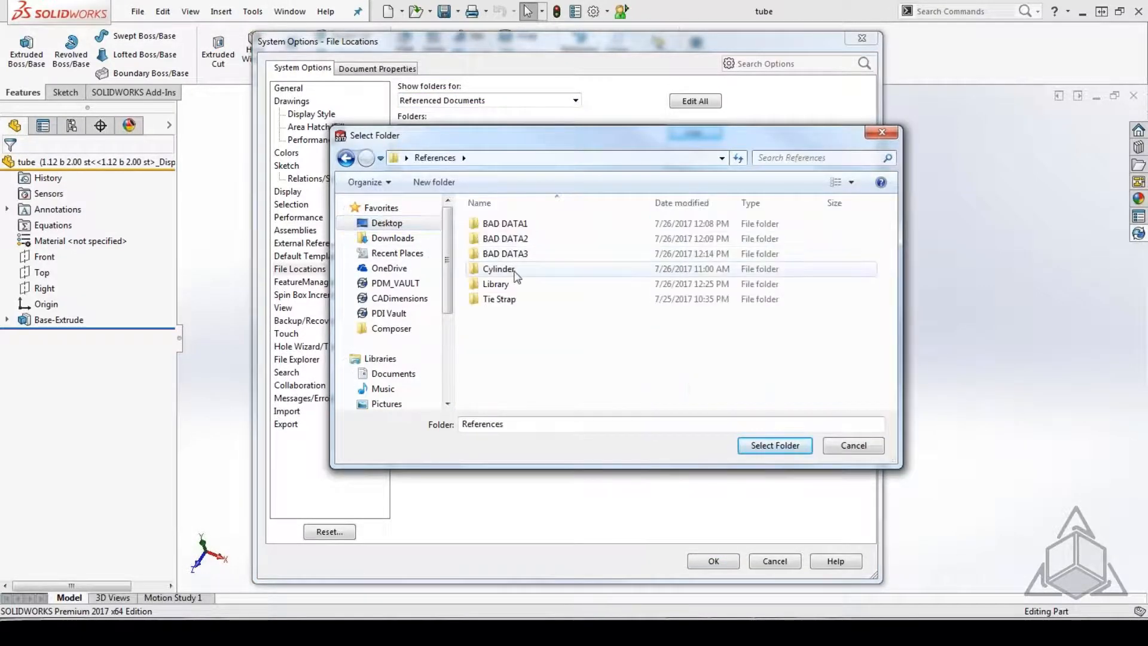
click(496, 284)
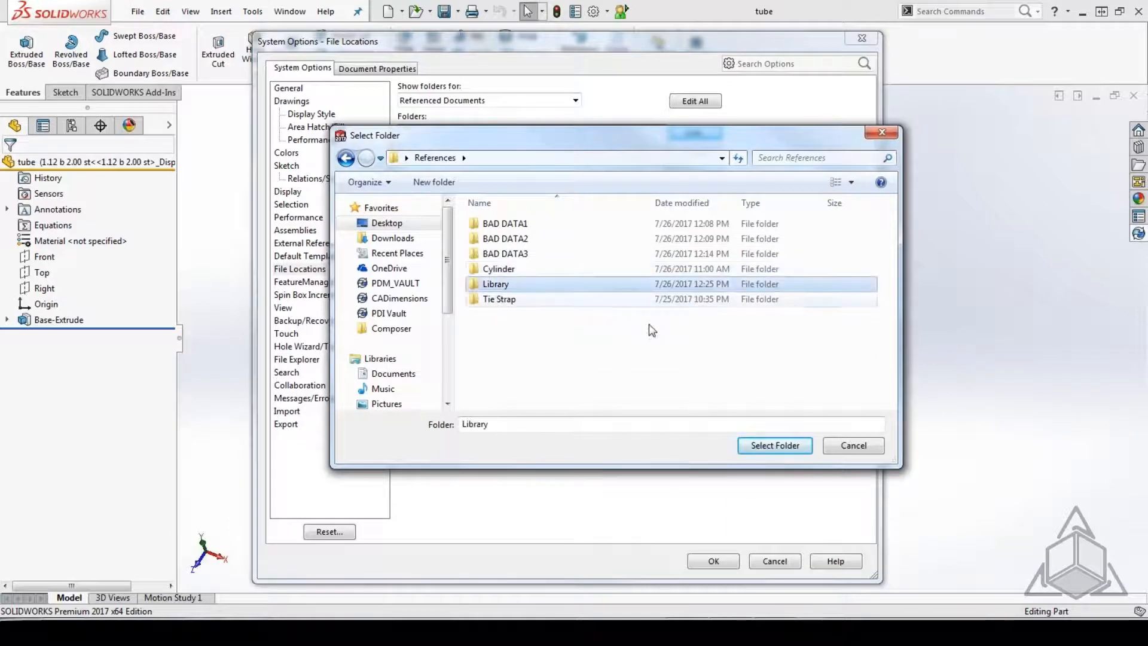
click(775, 447)
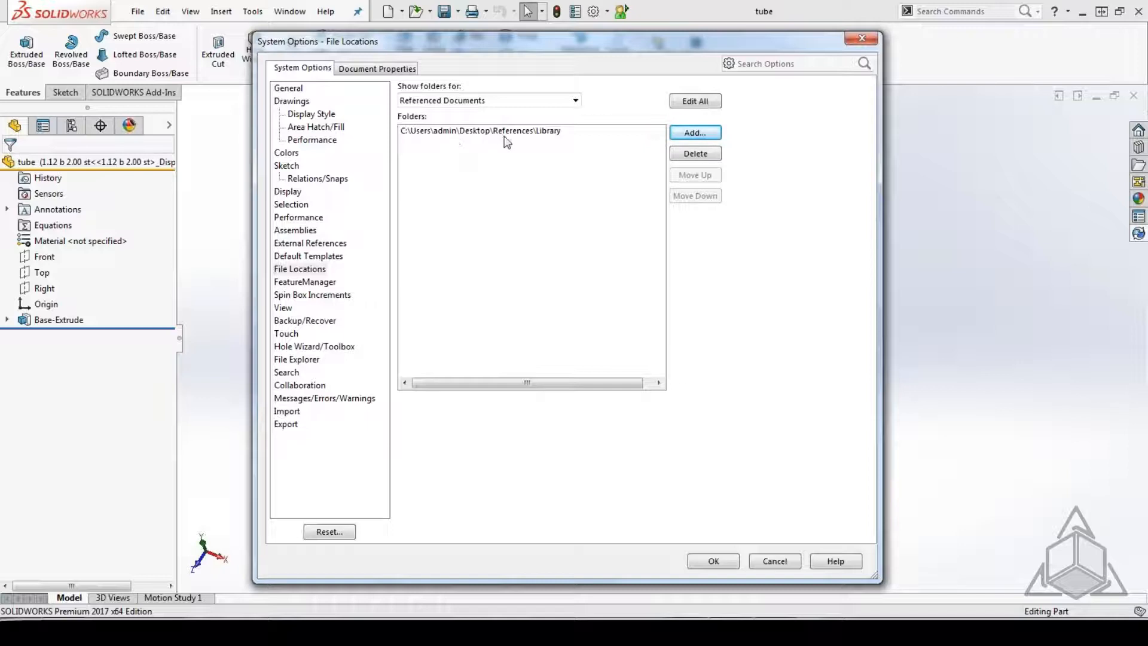
Check the External References search settings, accept the system options, and close the tube part.
click(338, 244)
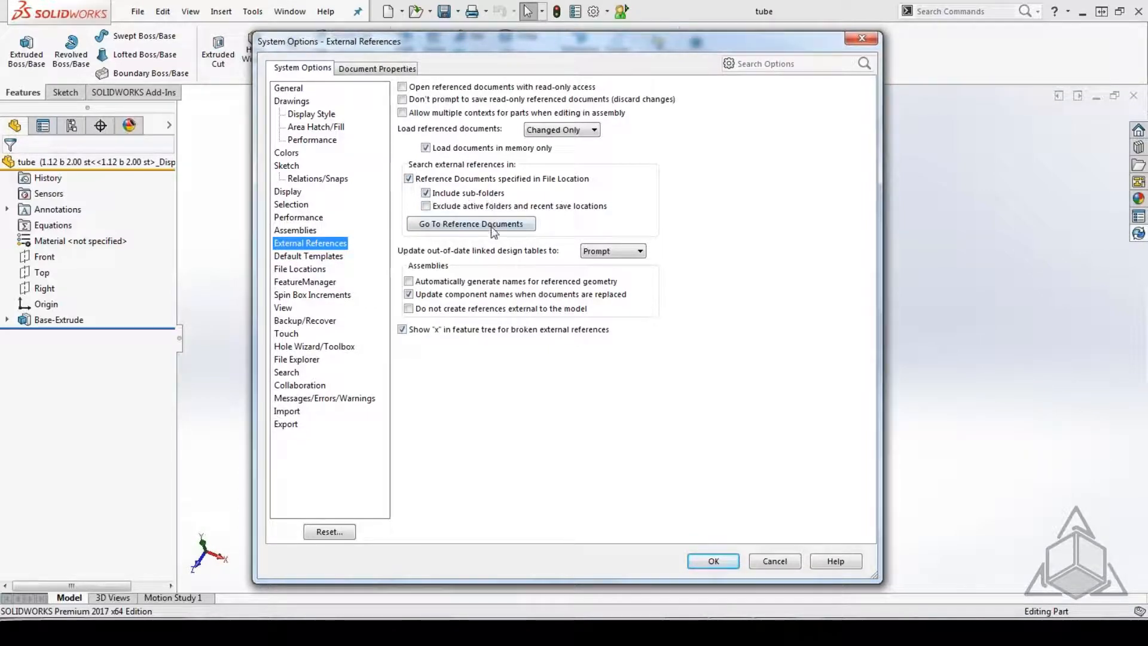
click(713, 561)
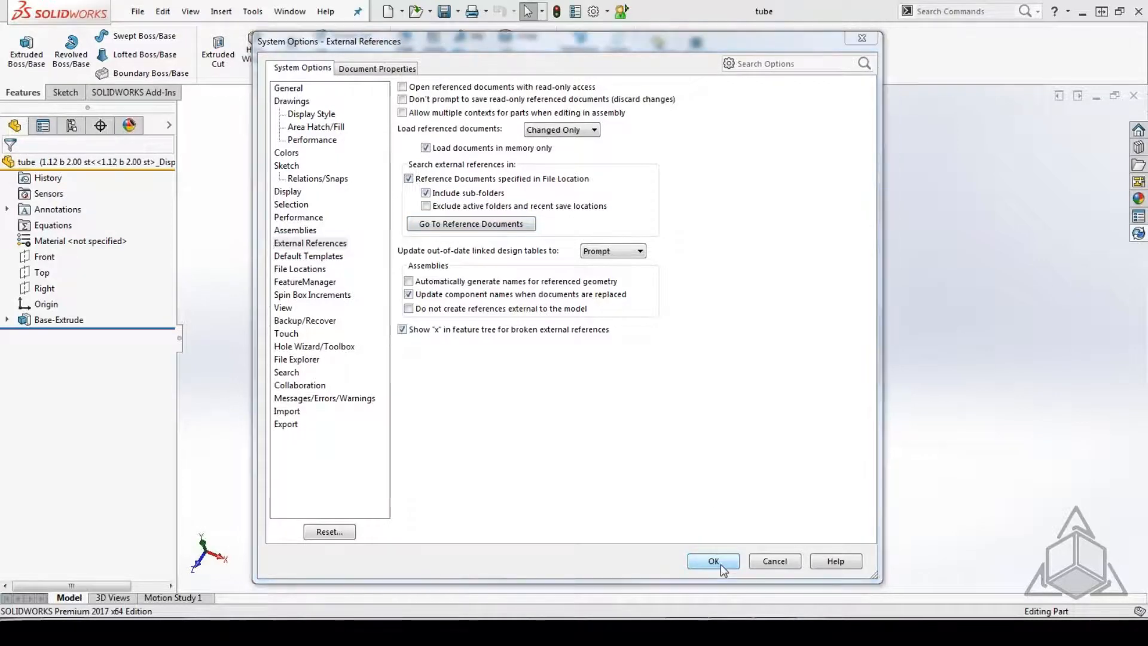
click(616, 338)
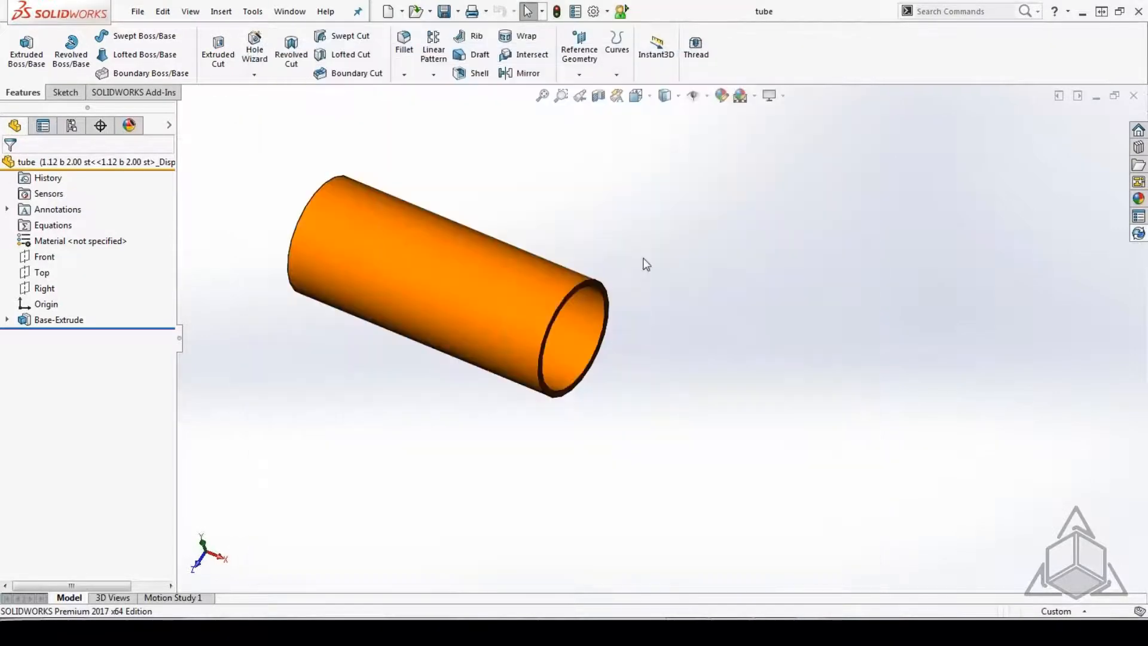
click(1134, 96)
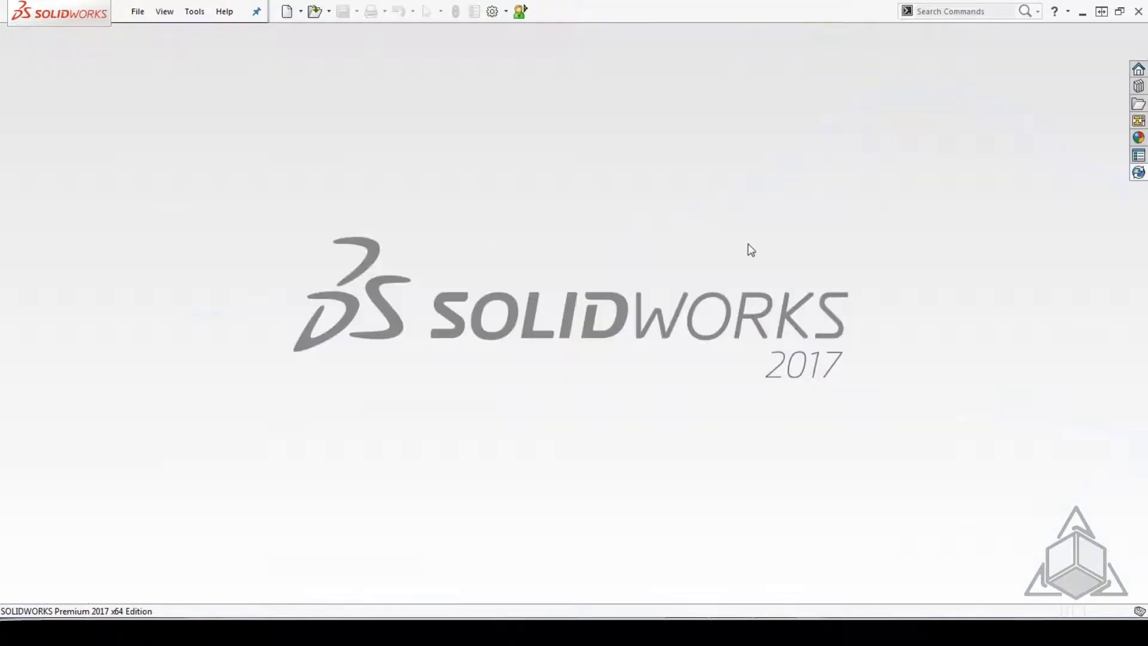
Open the cylinder assembly from Desktop\References\Cylinder\Cylinder and rebuild it.
click(137, 11)
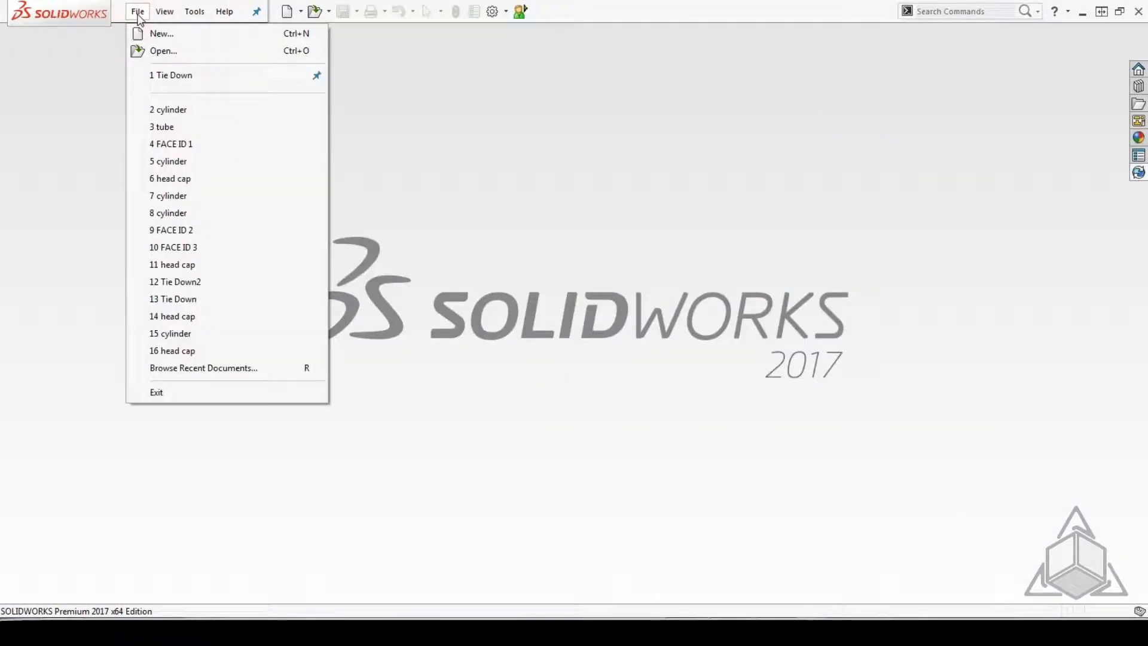
click(160, 50)
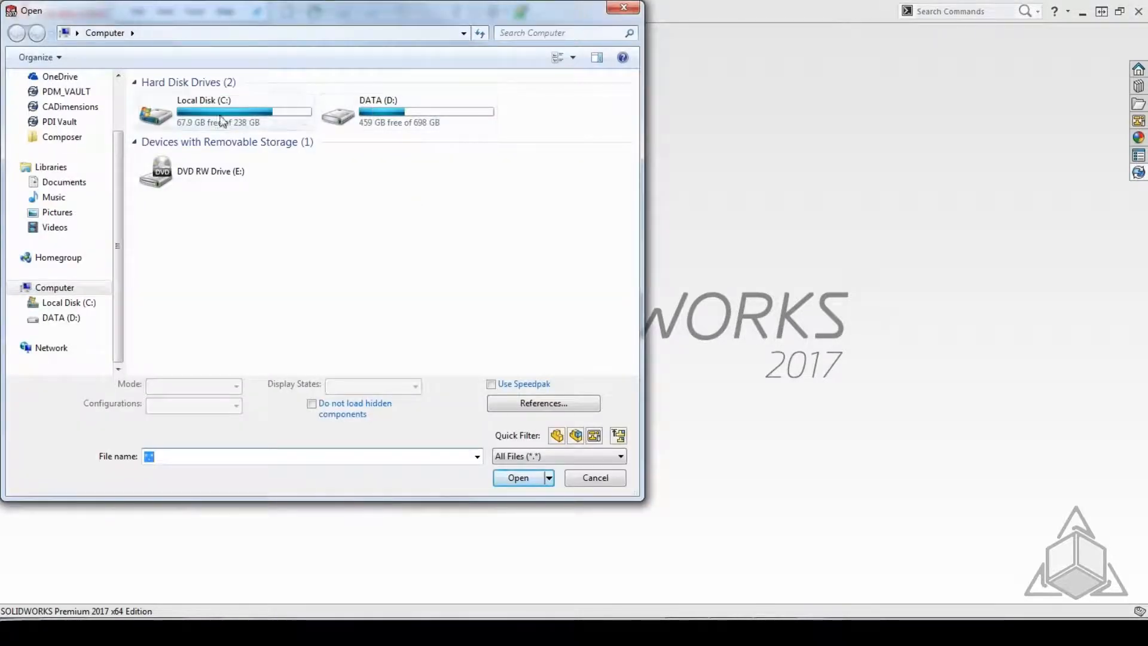
drag(117, 141, 117, 88)
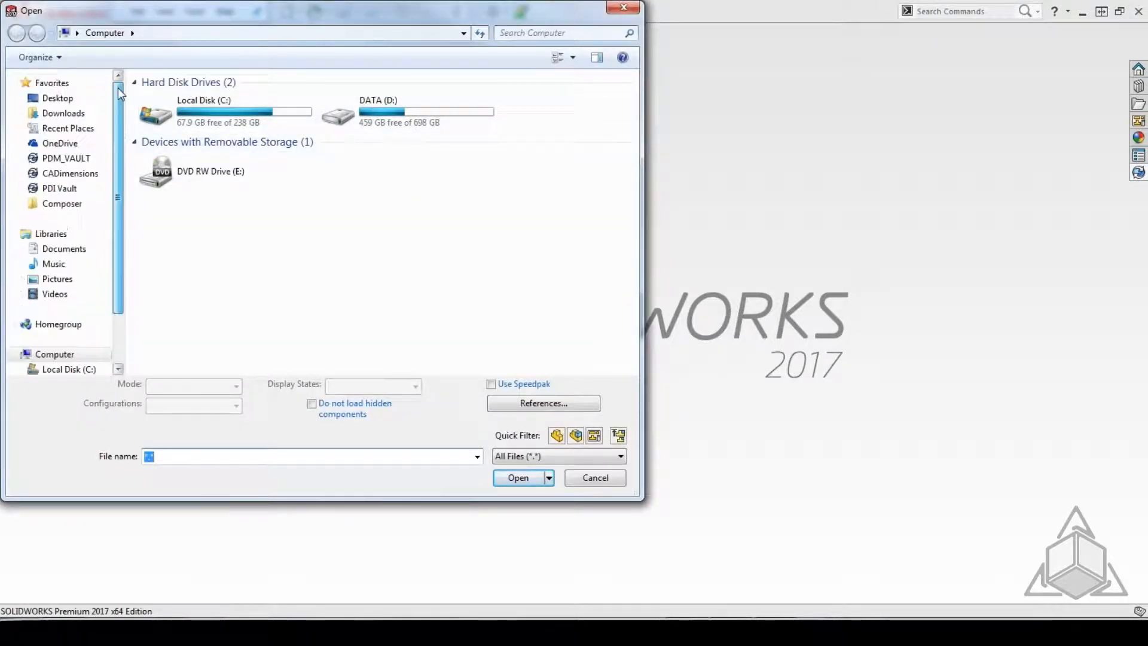
click(52, 99)
double_click(392, 245)
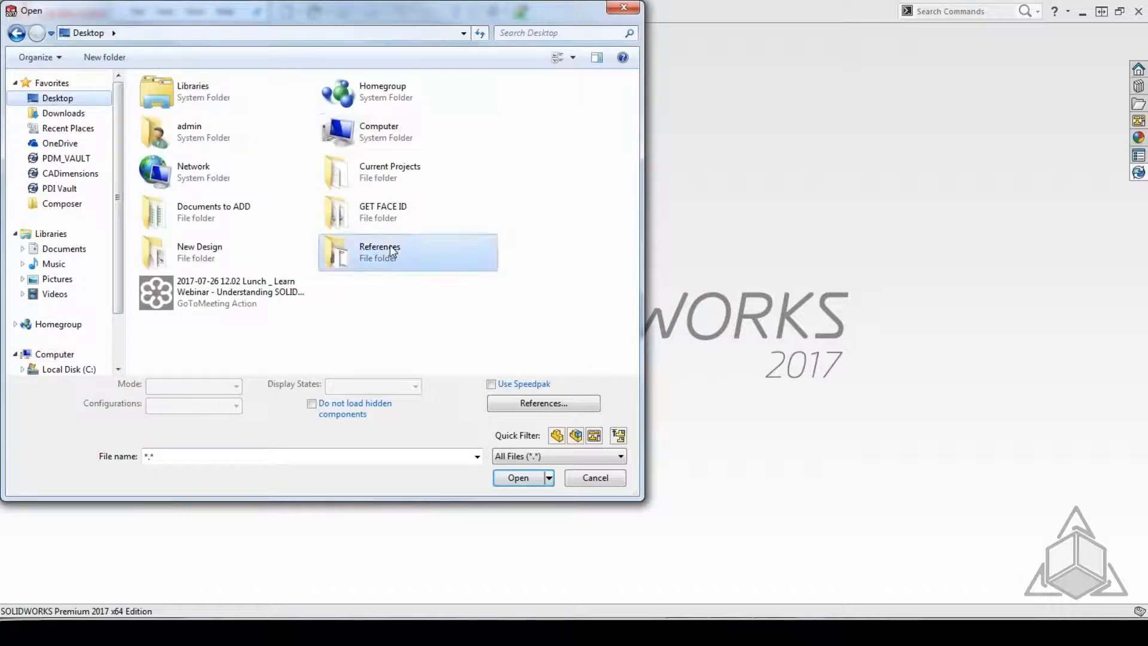
click(163, 146)
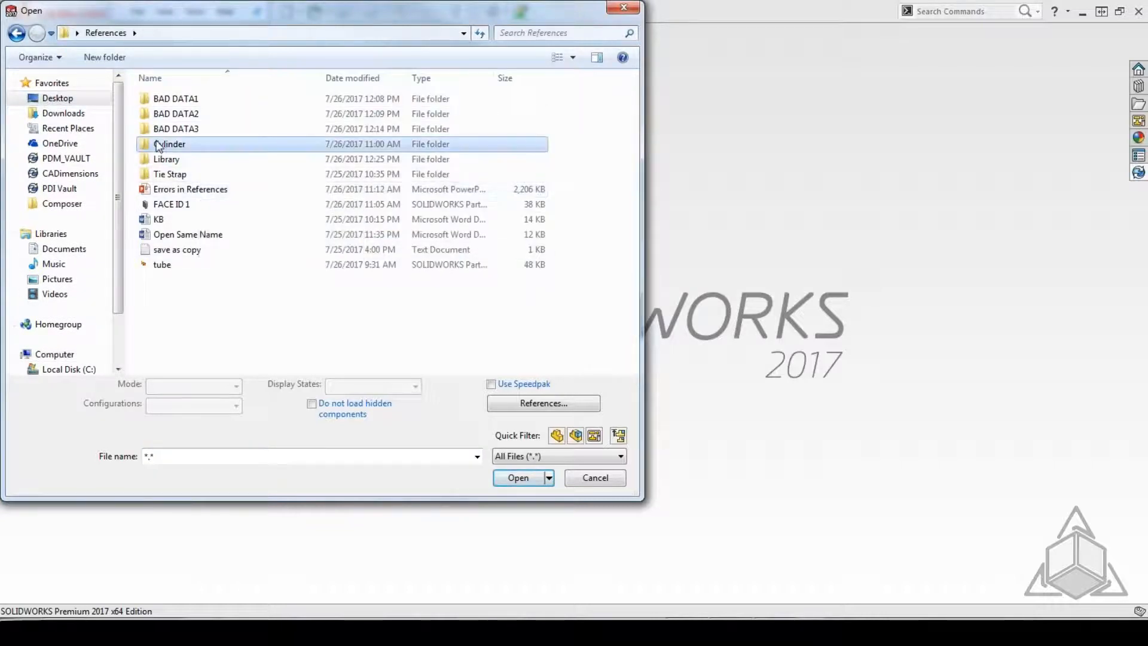
double_click(159, 146)
double_click(166, 99)
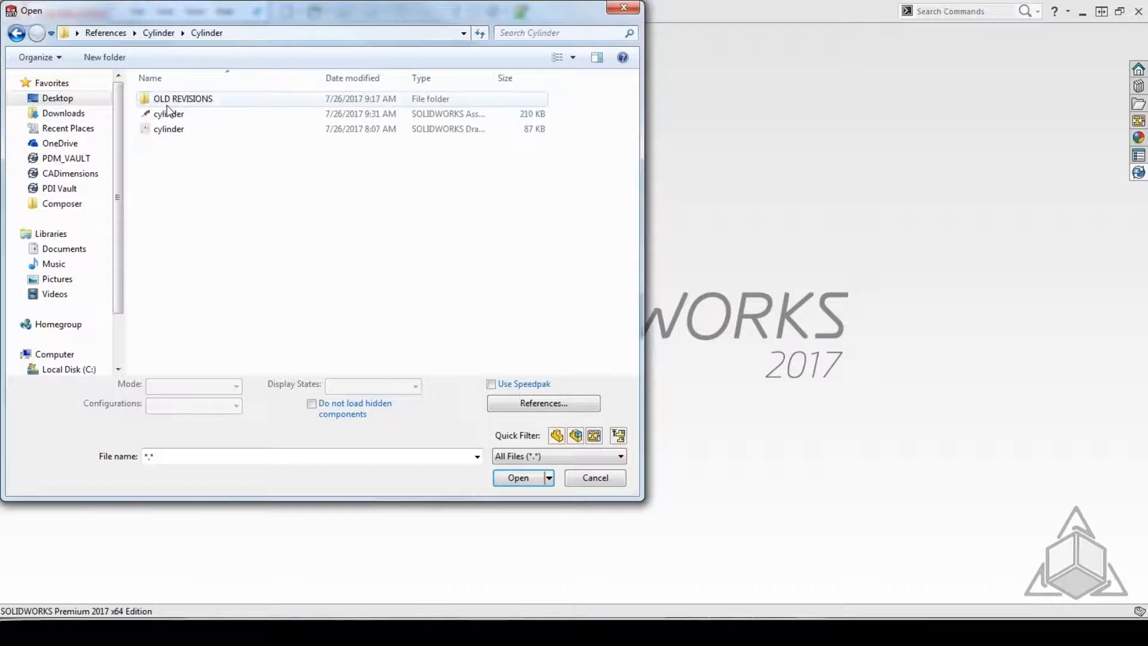
click(168, 113)
double_click(170, 113)
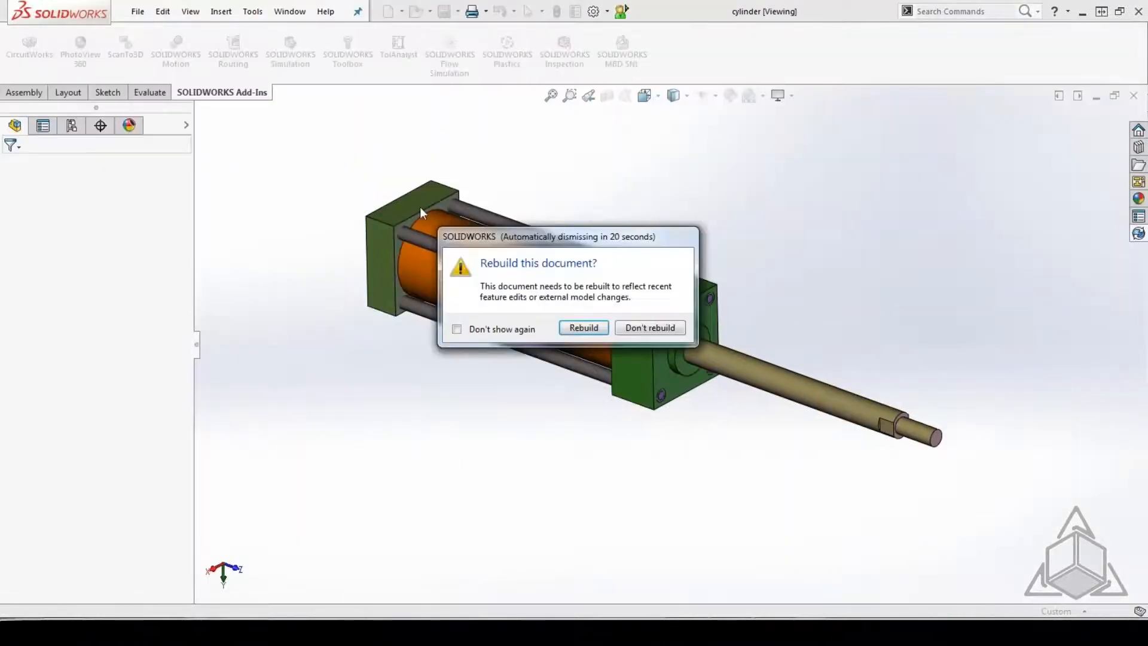
click(597, 329)
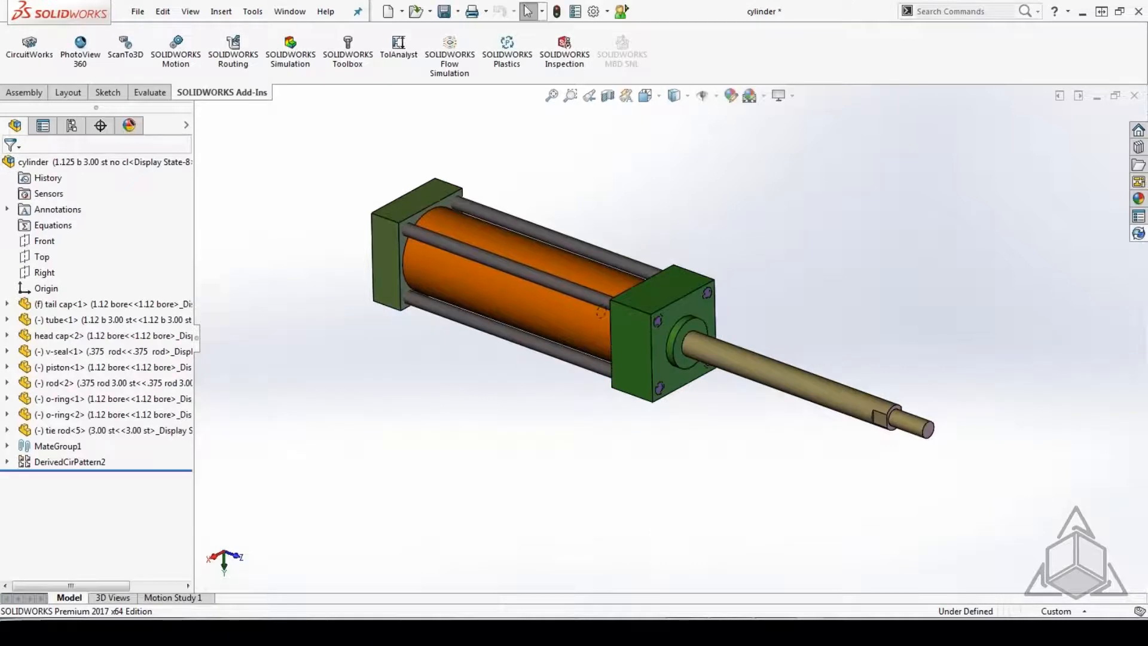
Run Find References on the cylinder assembly and enlarge the list to examine the folder of each component.
click(137, 11)
click(208, 388)
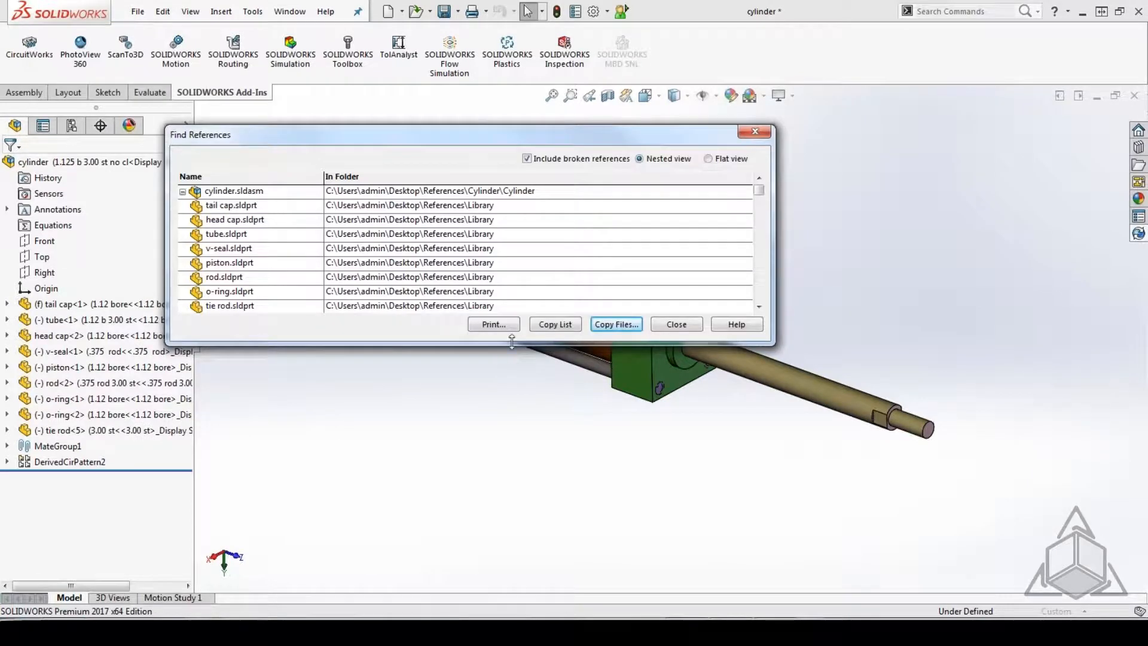
drag(512, 339, 512, 419)
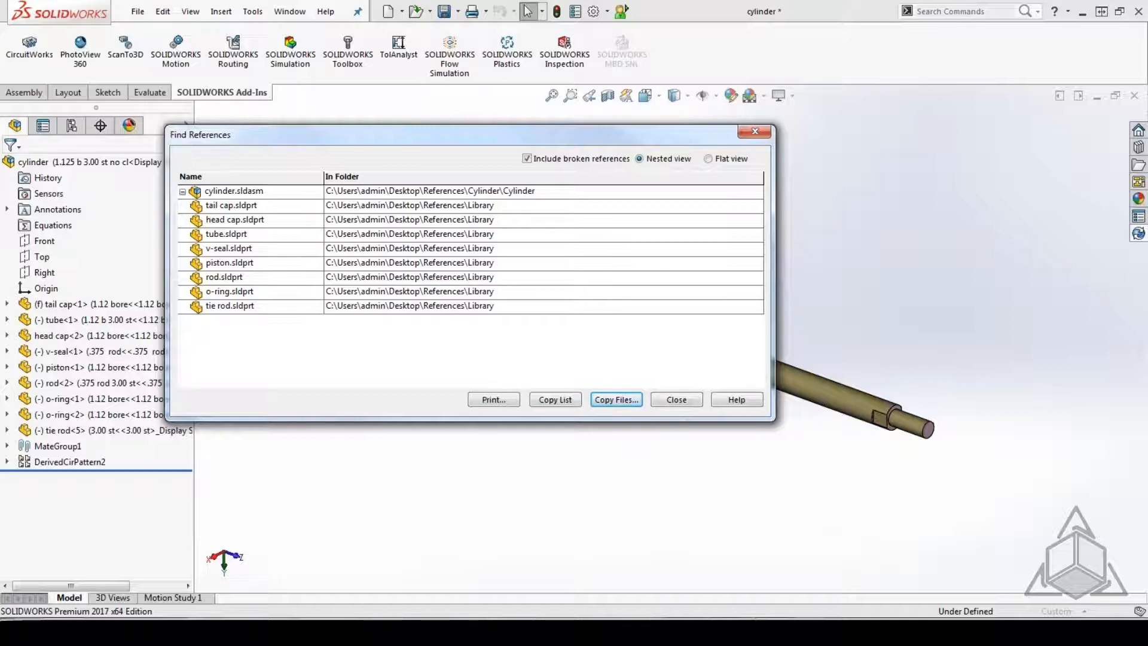
click(677, 400)
Remove the Desktop\References\Library folder from the Referenced Documents file locations in the system options and accept the search path change.
click(608, 11)
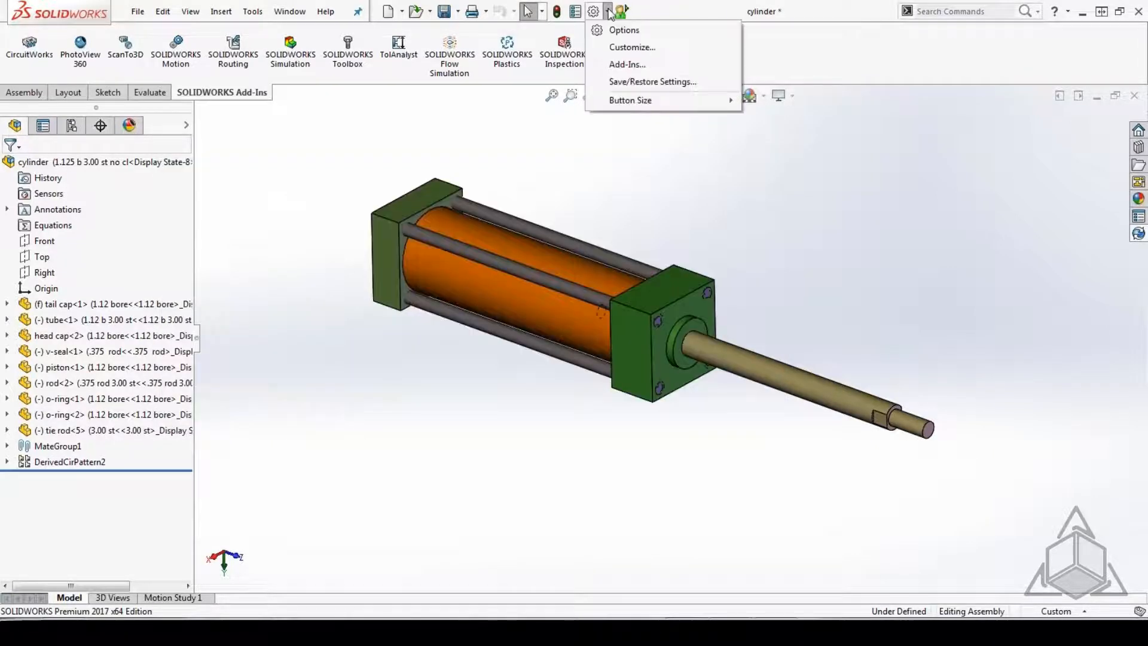
click(605, 13)
click(608, 13)
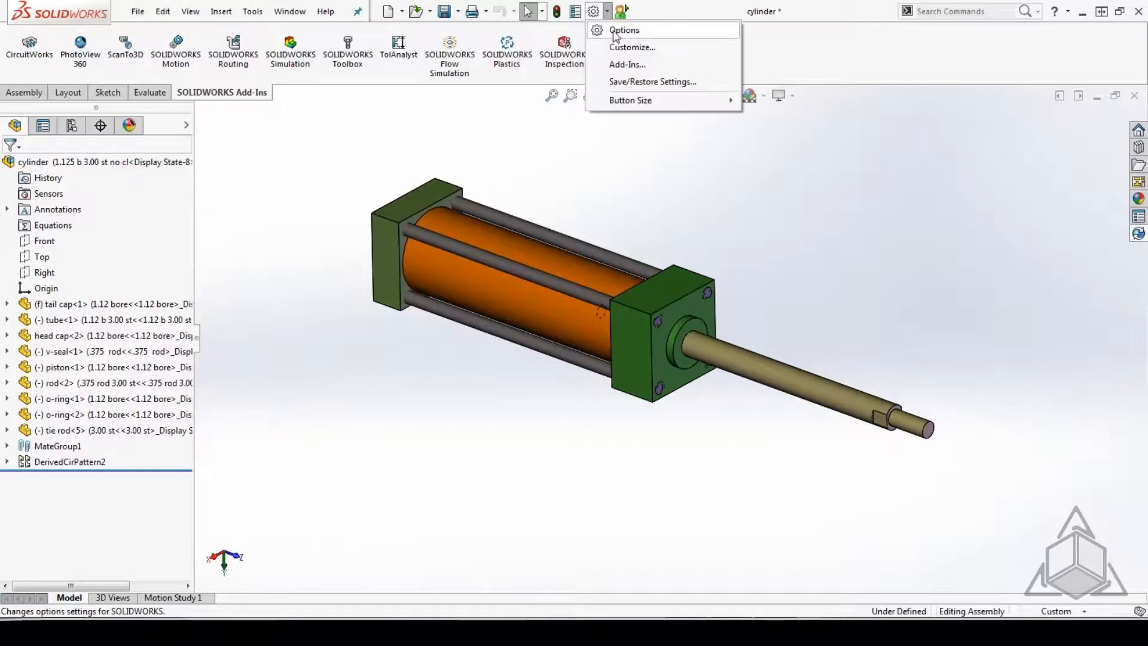
click(616, 31)
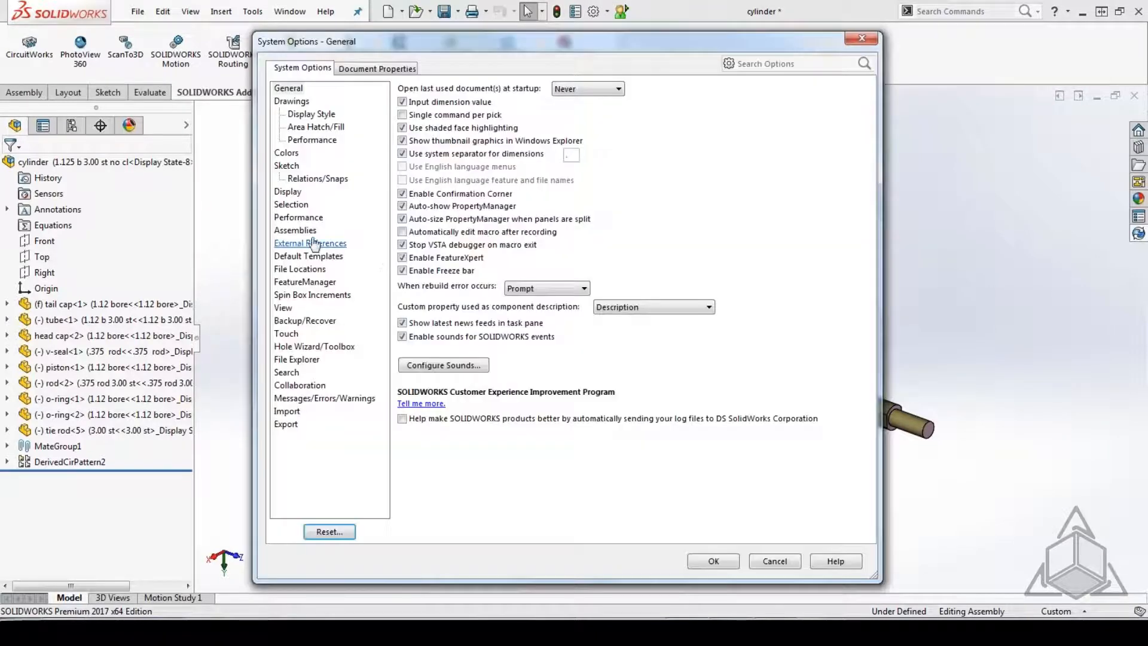
click(299, 269)
click(560, 102)
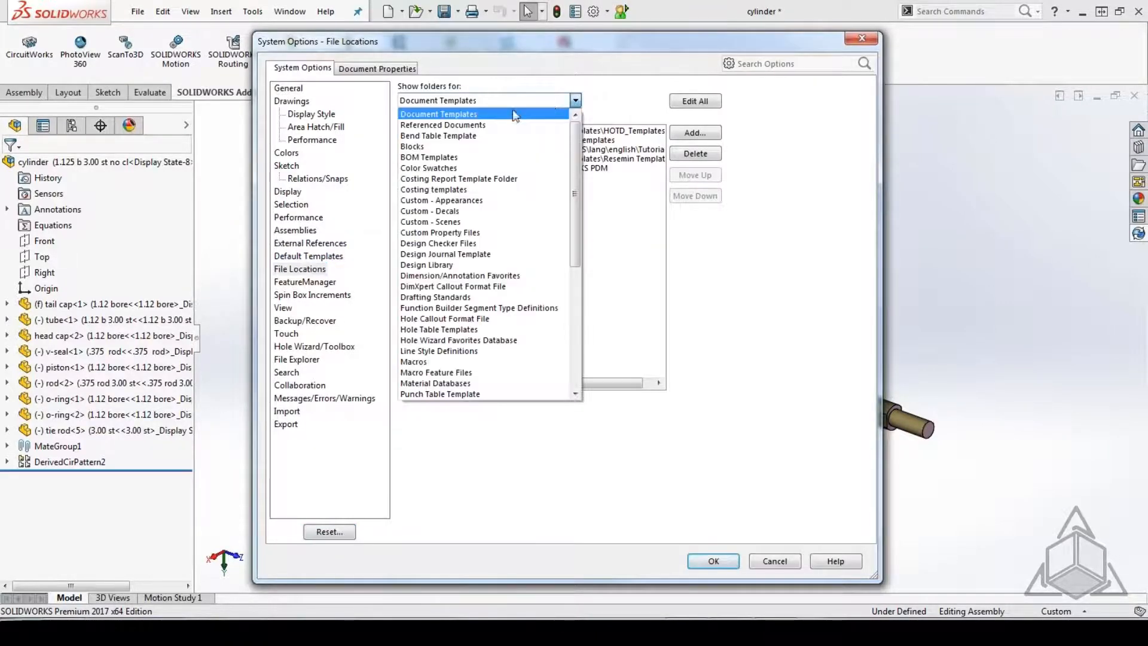
click(486, 124)
click(462, 131)
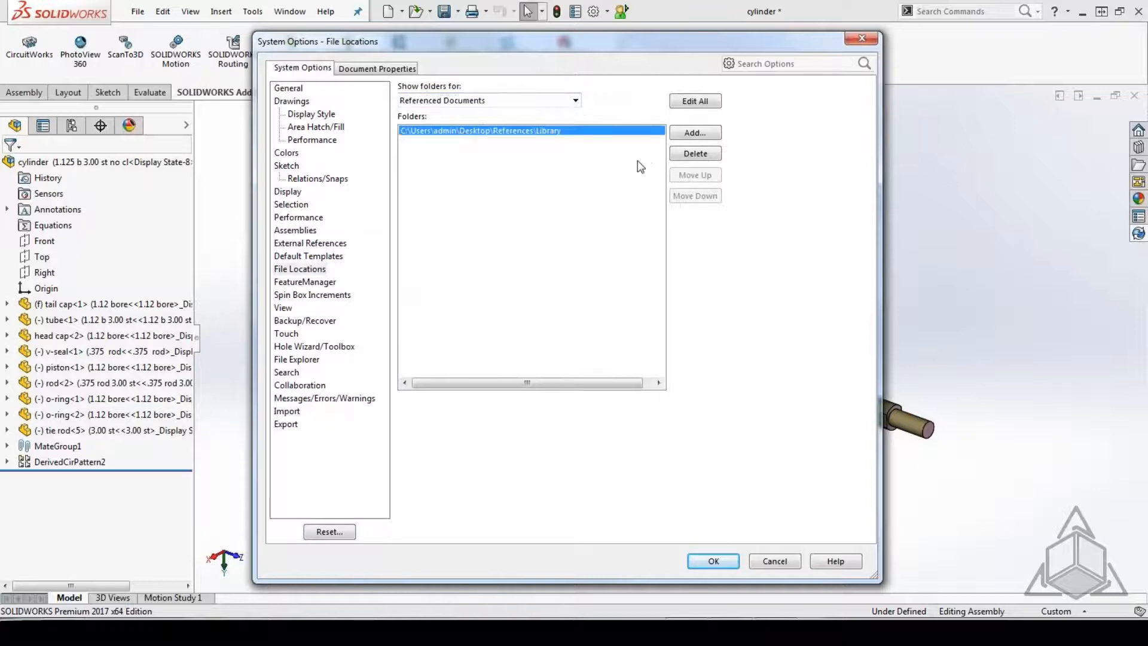
click(695, 153)
click(713, 561)
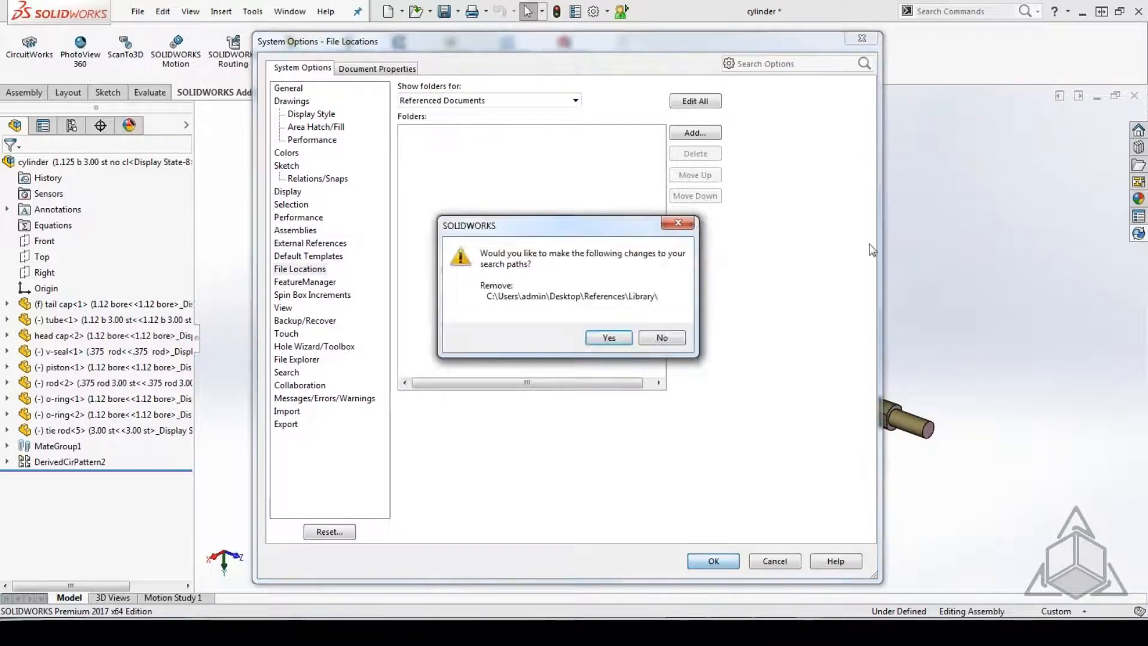
click(625, 337)
Close the cylinder assembly without saving, and move the Tube folder from References\Cylinder into its Cylinder subfolder.
click(1134, 97)
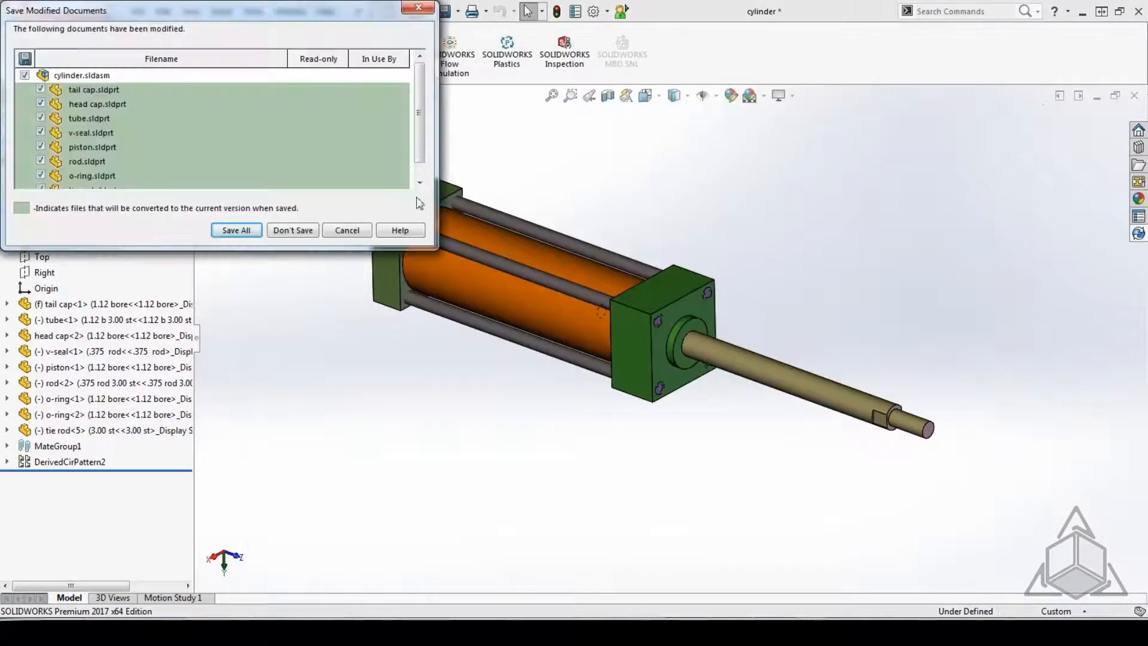
click(290, 226)
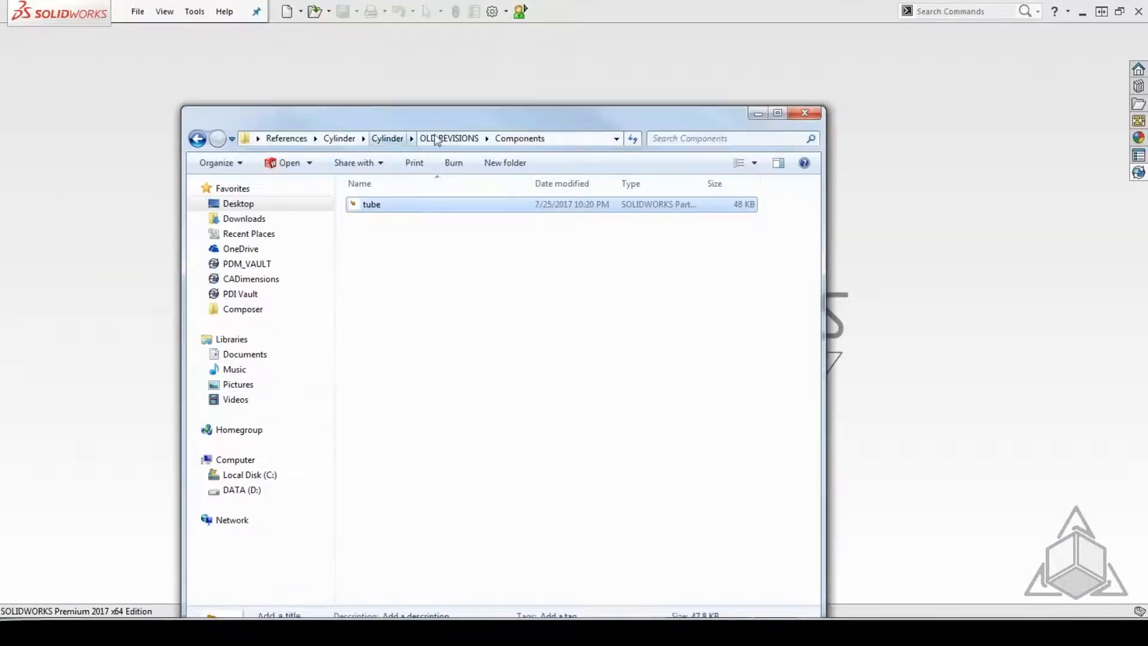
click(341, 139)
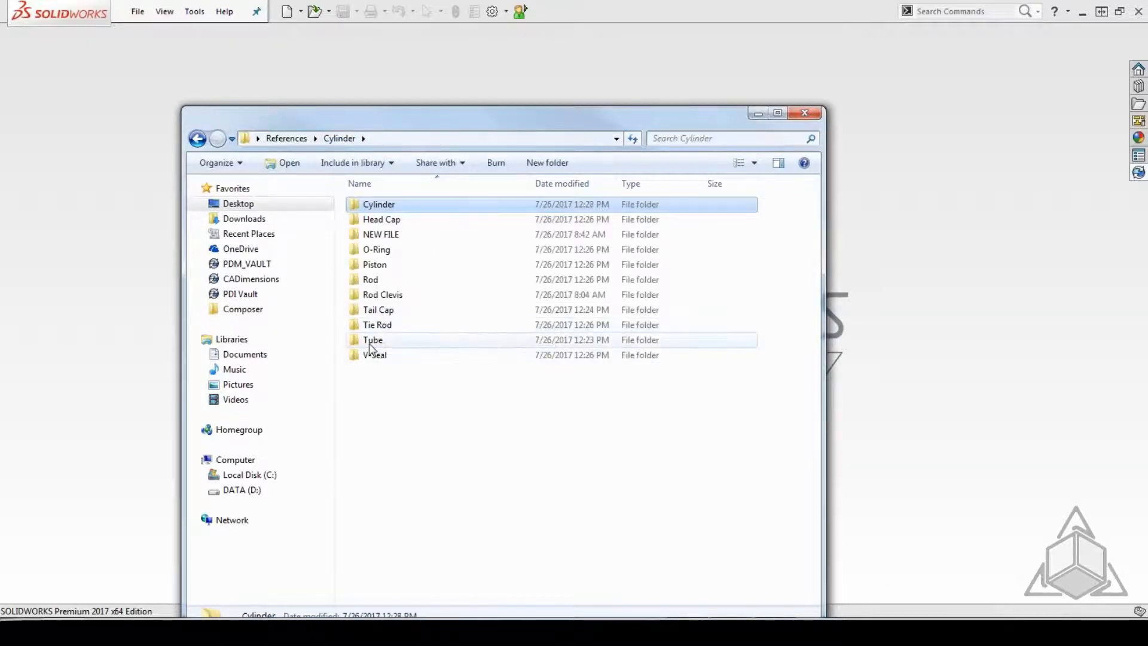
drag(370, 345, 393, 203)
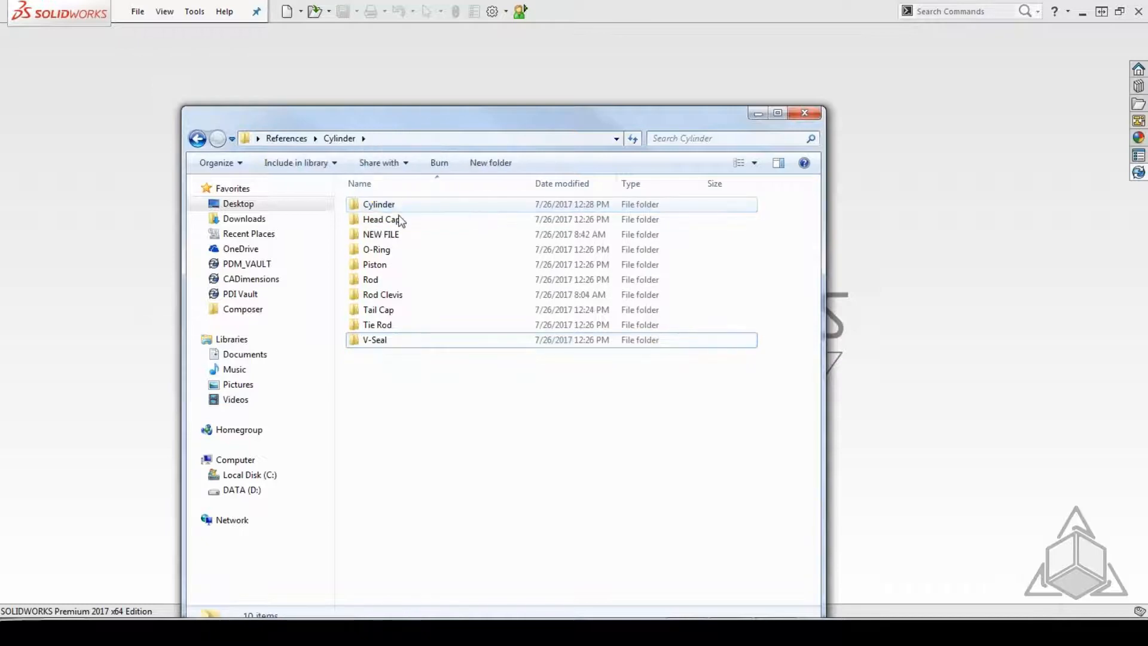
Open the cylinder assembly from References\Cylinder\Cylinder, suppressing the missing tail cap and tube, and dismiss the open summary.
double_click(380, 203)
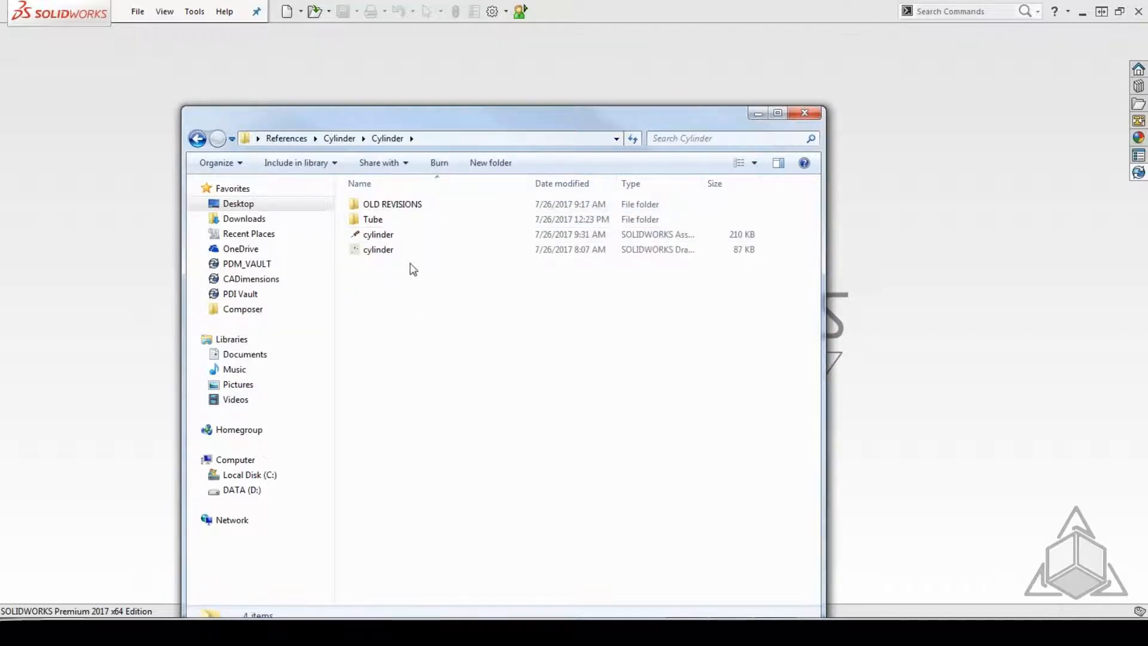
double_click(392, 234)
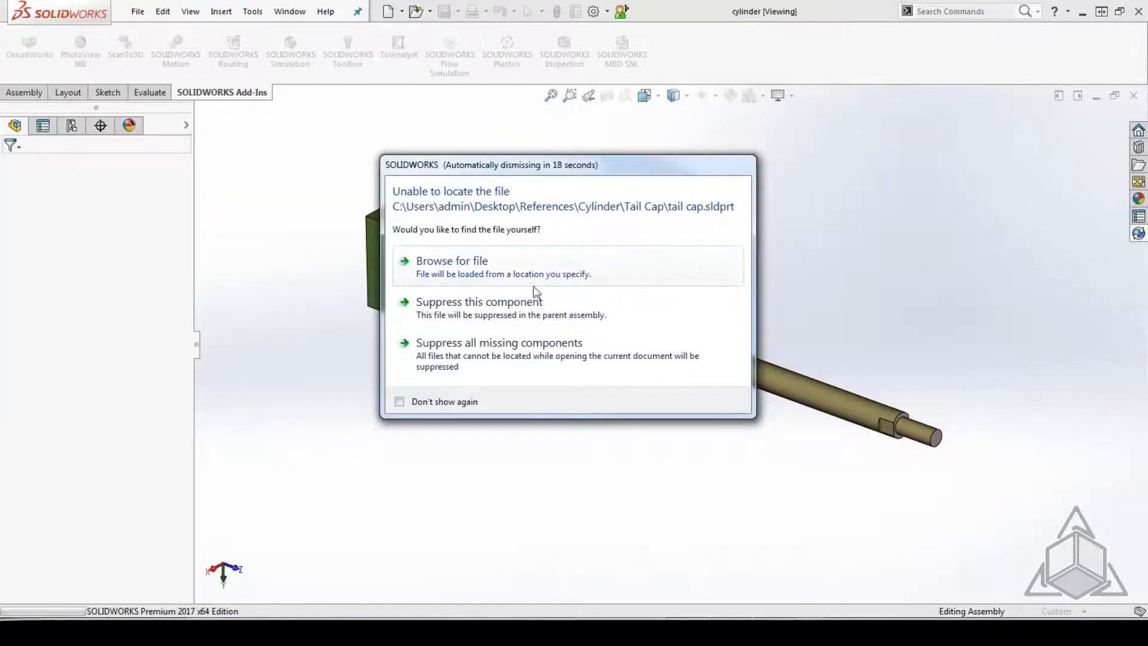
click(455, 317)
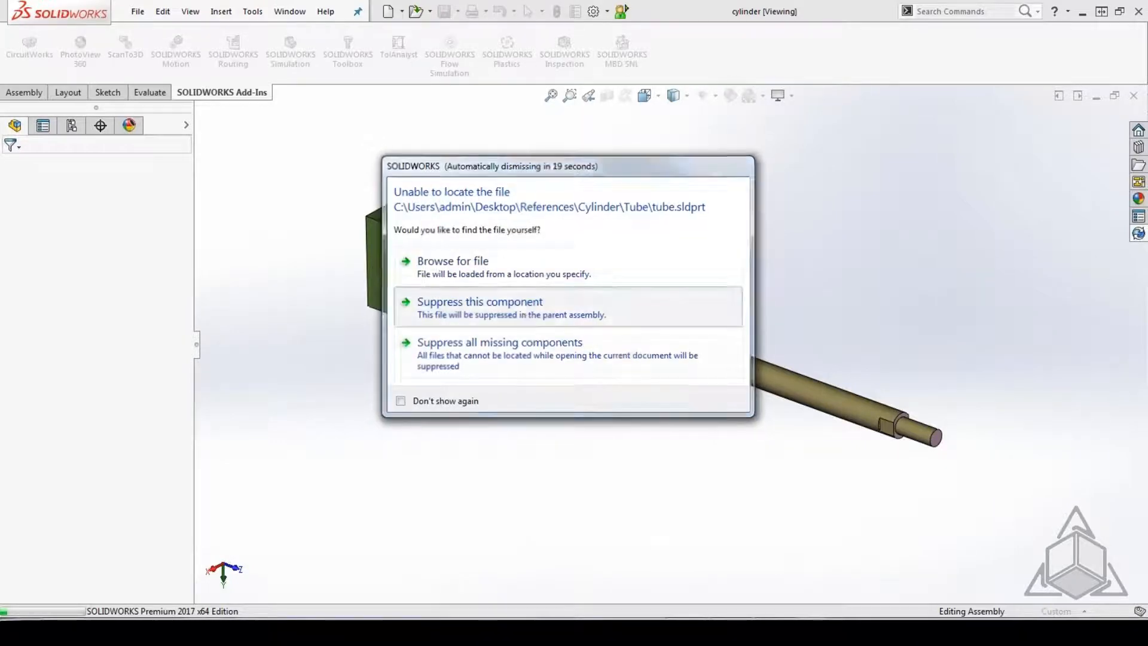
click(519, 311)
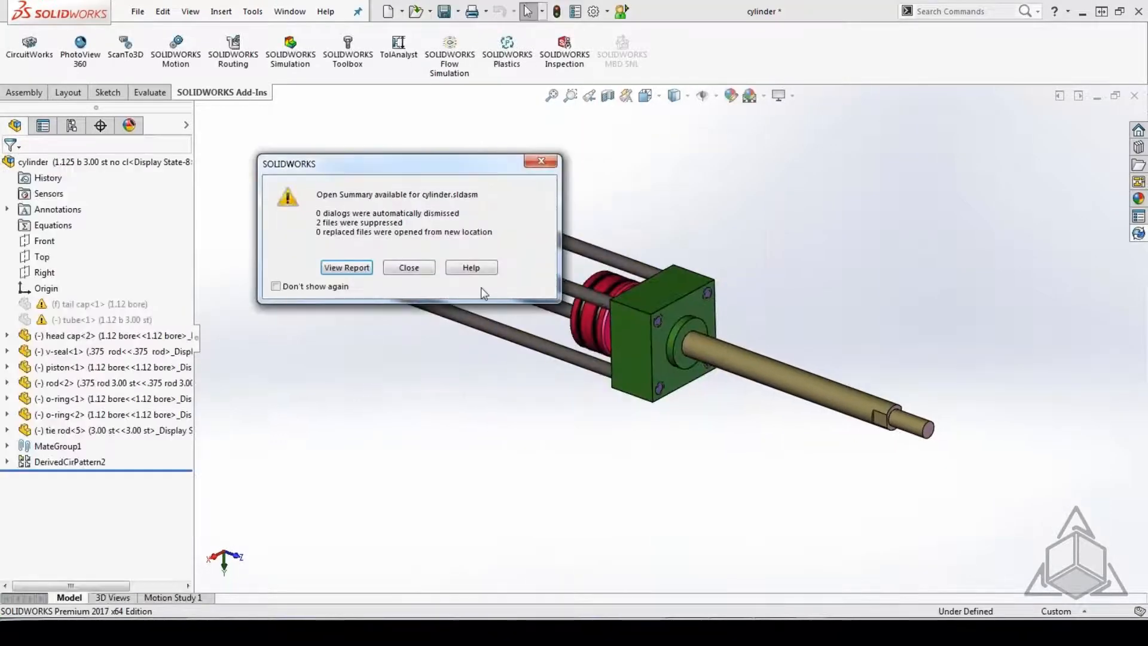
click(406, 264)
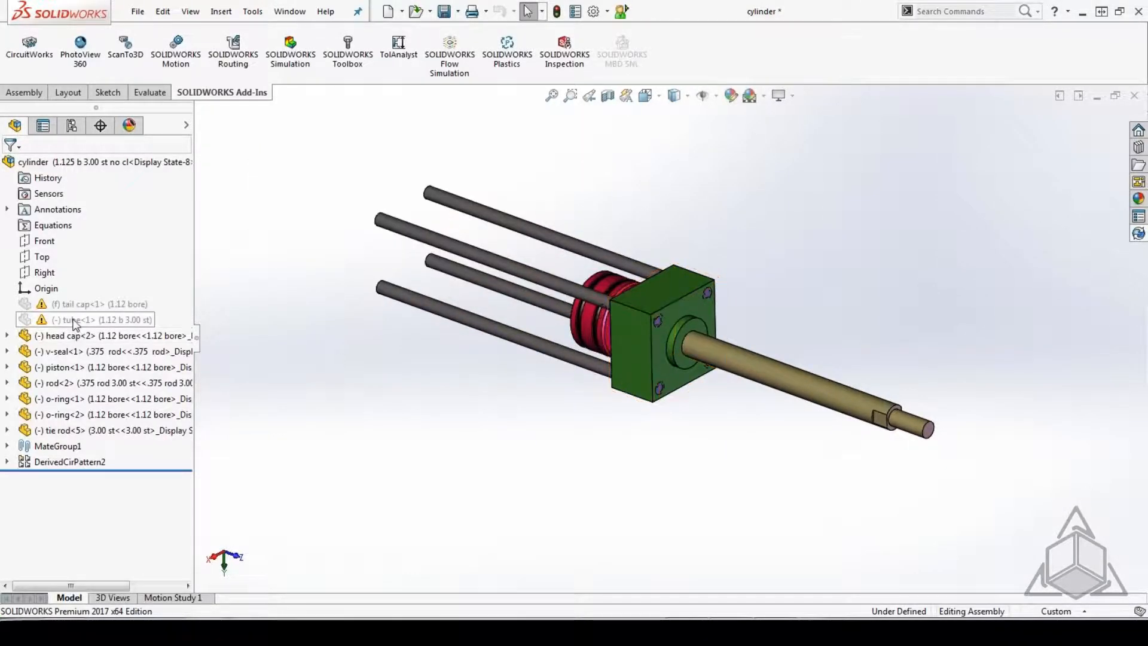
Run Find References on the cylinder assembly to check its component locations, and close the assembly without saving.
click(89, 319)
click(138, 11)
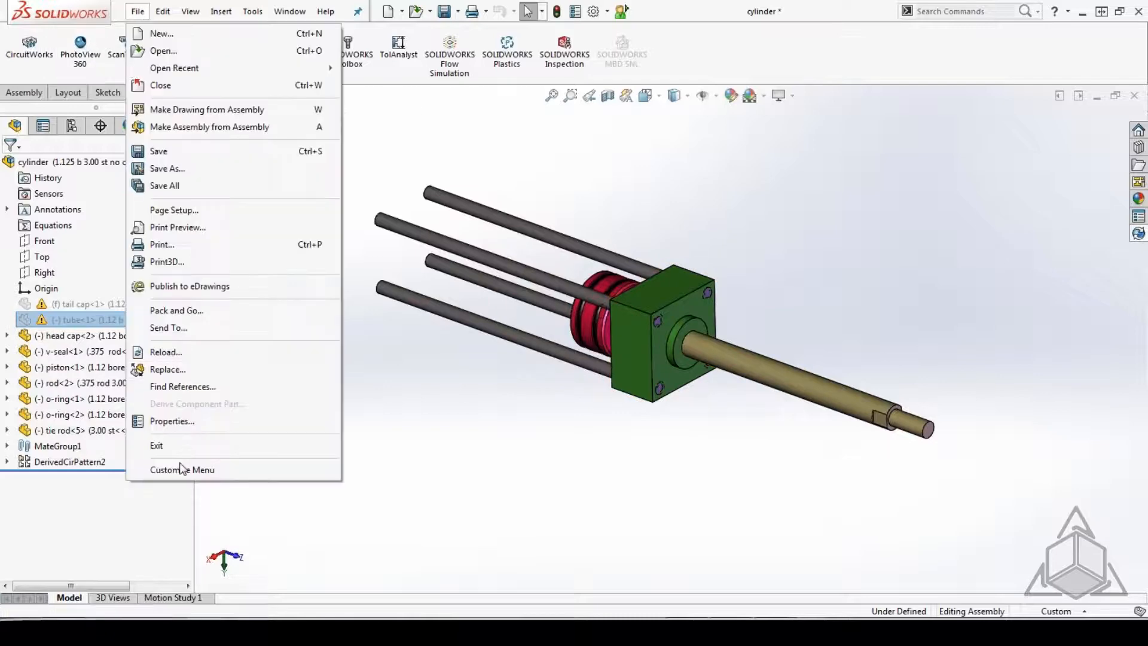
click(197, 389)
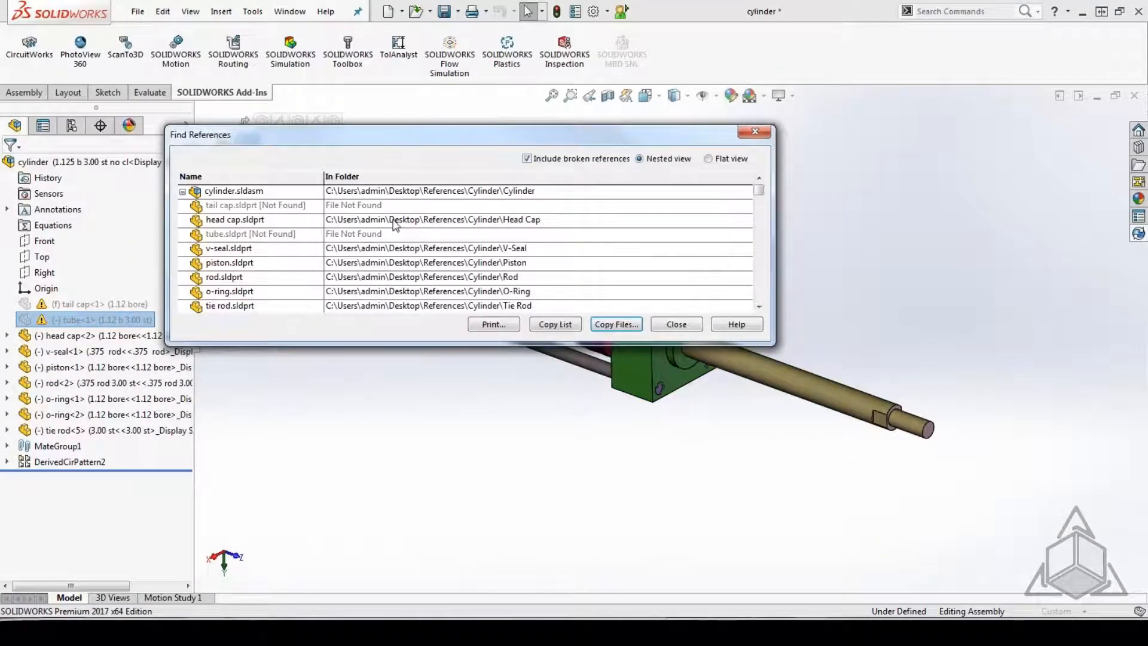
click(676, 324)
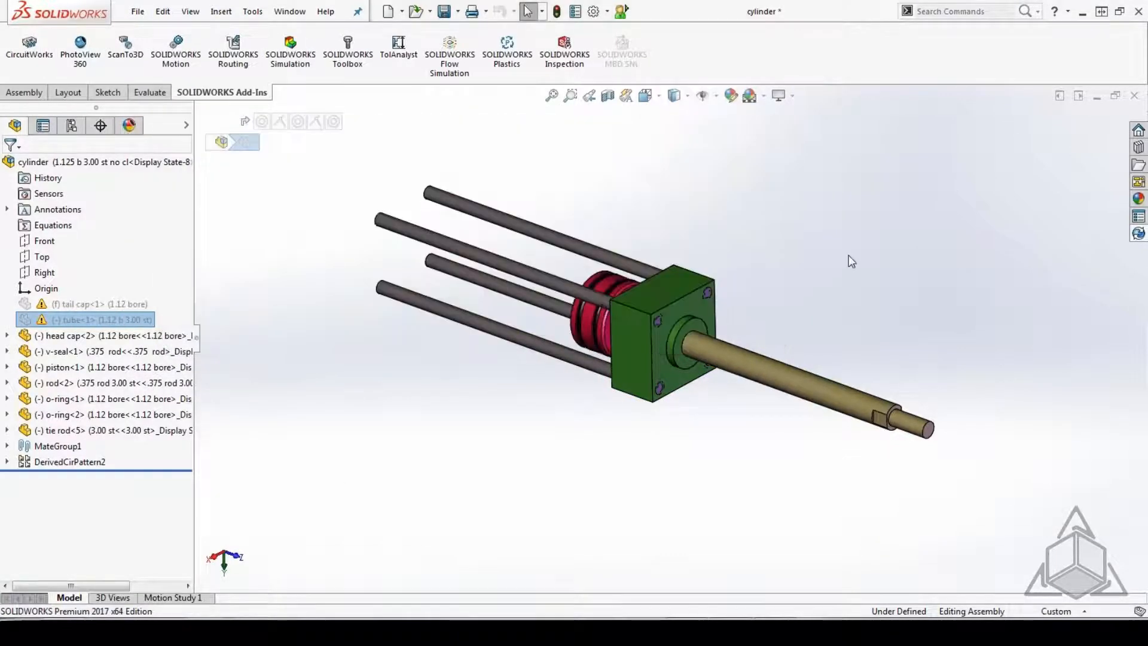
click(1136, 97)
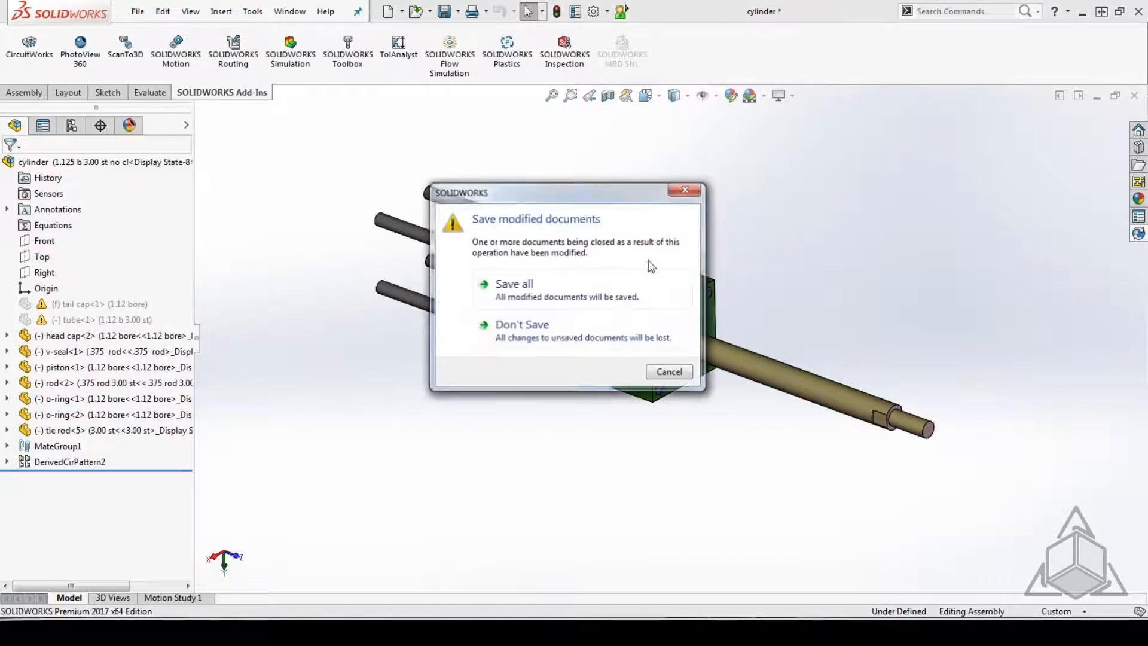
click(541, 334)
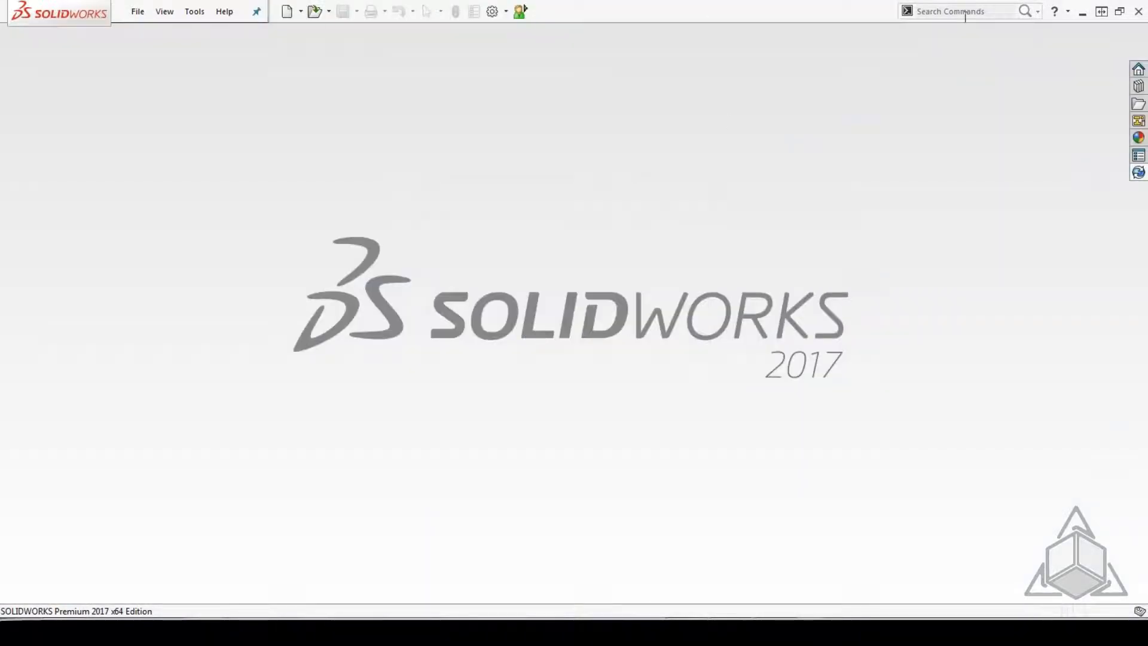
Minimize SOLIDWORKS and move the Tube folder from References\Cylinder\Cylinder to the Windows desktop.
click(1083, 13)
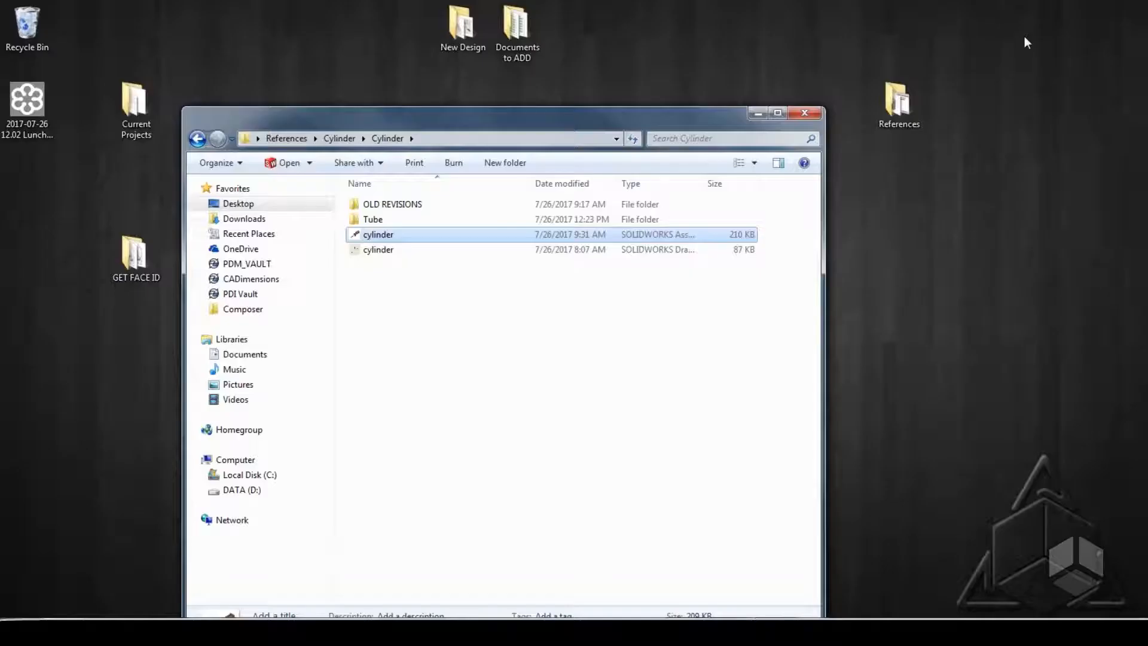
click(376, 220)
drag(382, 222, 73, 425)
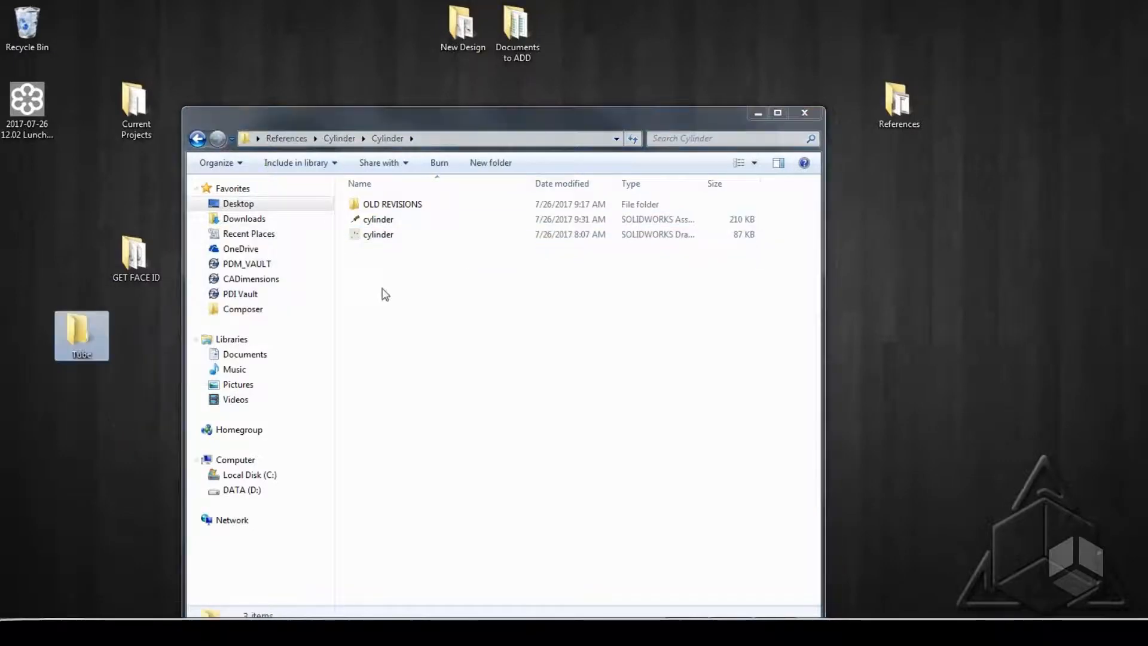
Reopen the cylinder assembly with the Tube folder on the desktop, suppressing both missing components individually, and dismiss the open summary.
double_click(388, 220)
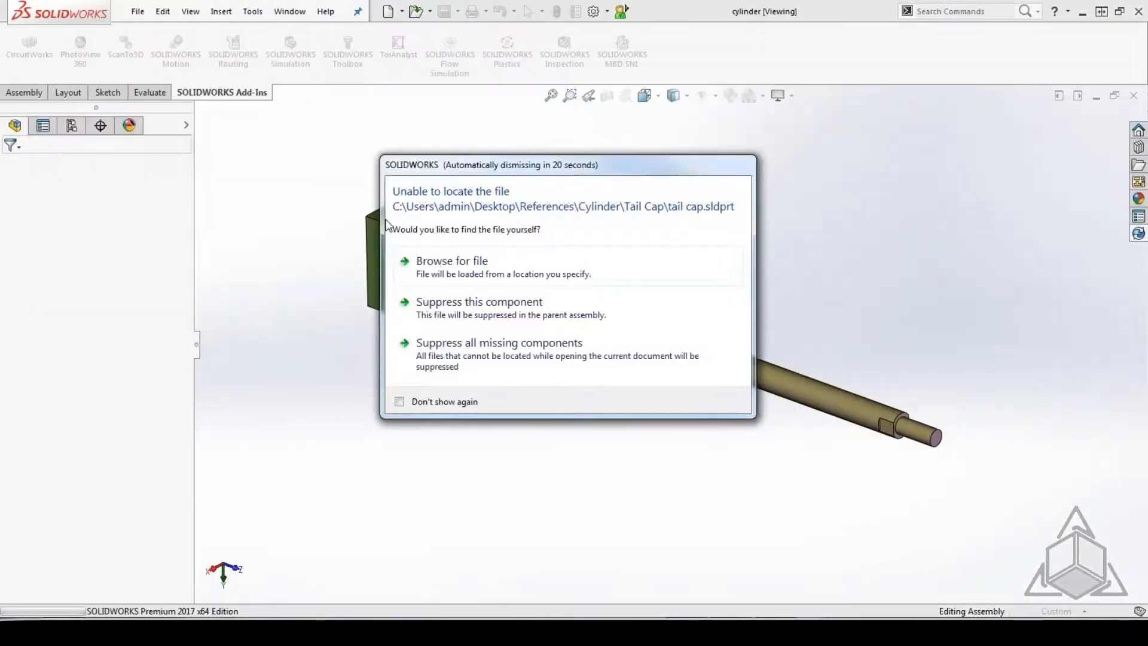
click(487, 308)
click(488, 308)
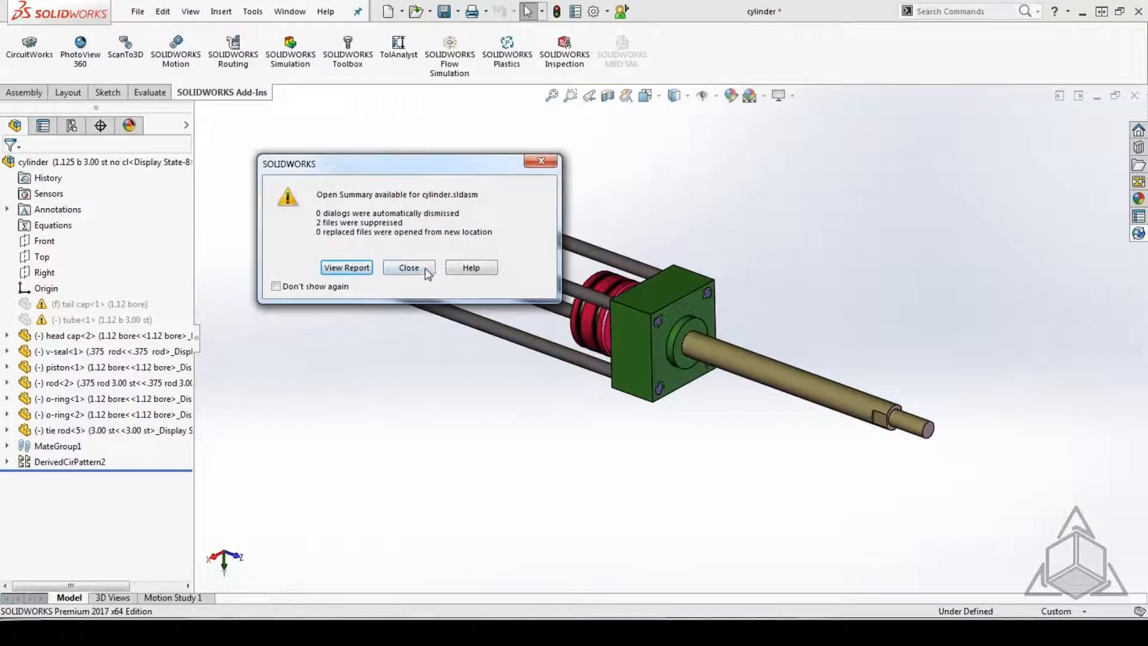
click(422, 270)
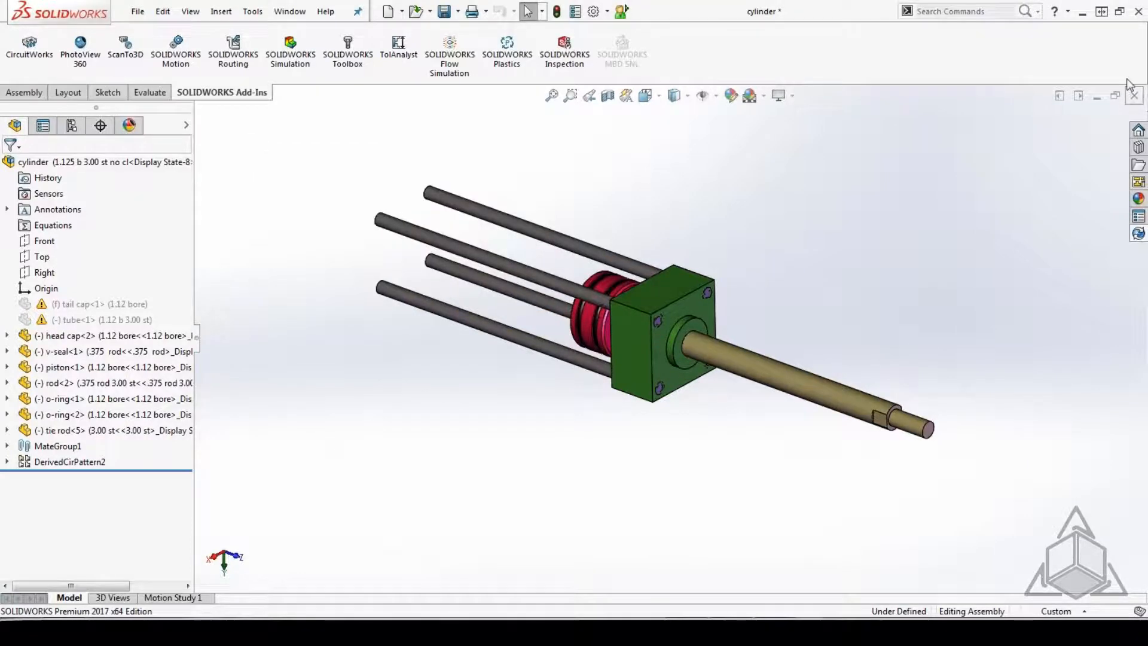
Switch to the Windows desktop, restore the deleted tail cap part from the Recycle Bin, and close the bin.
click(1082, 12)
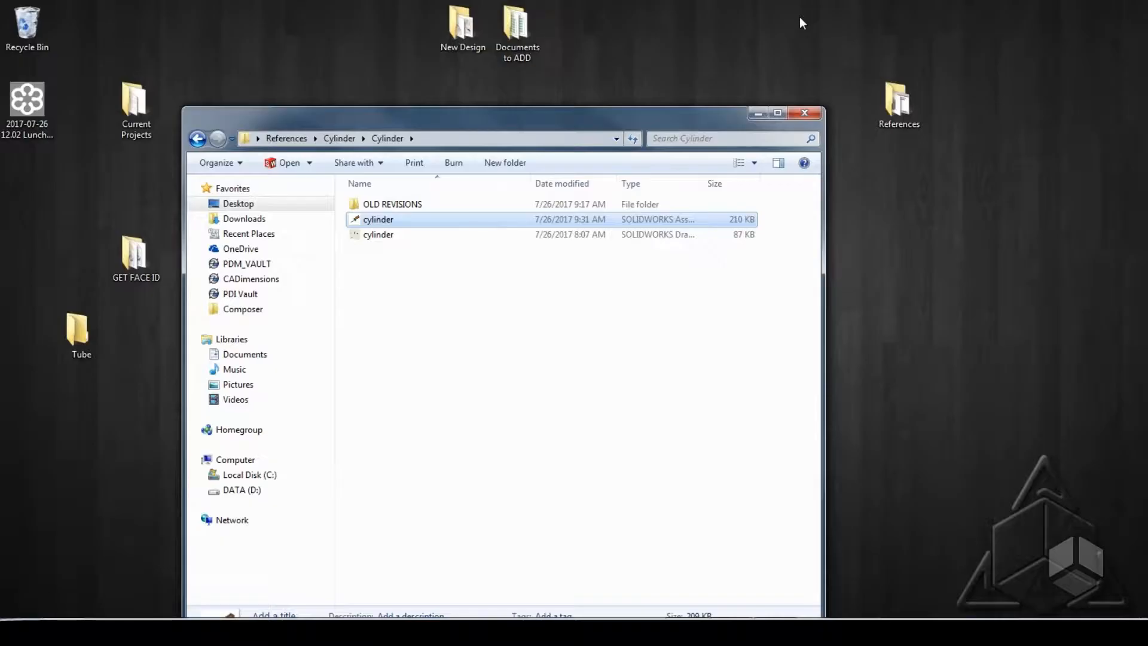
click(20, 30)
double_click(18, 31)
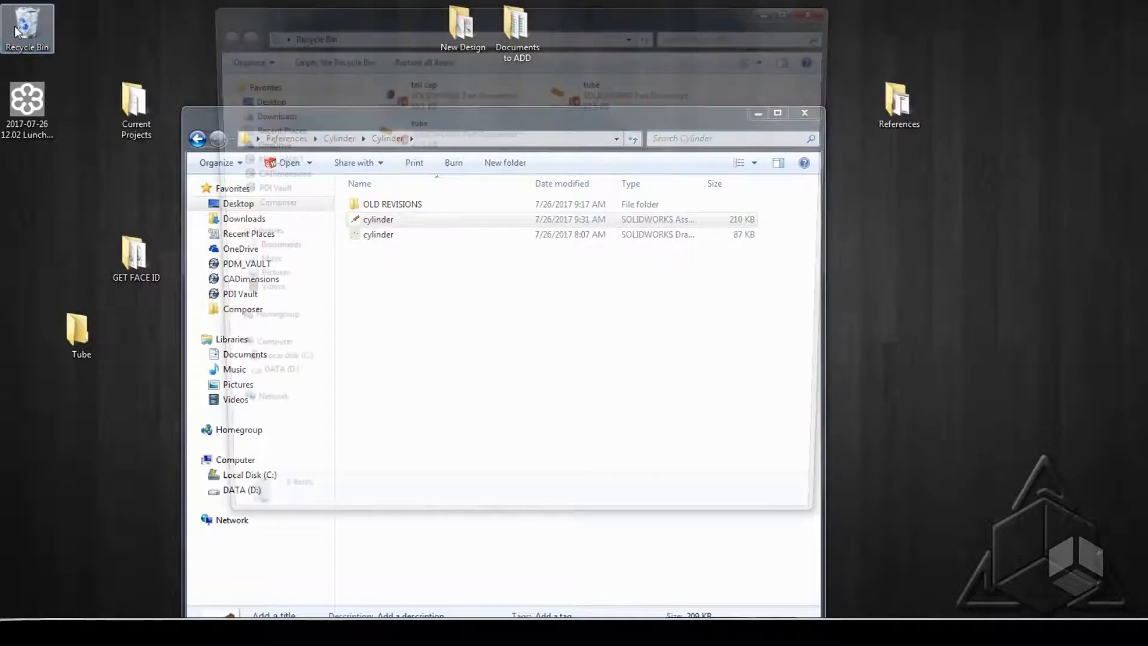
right_click(443, 93)
click(472, 100)
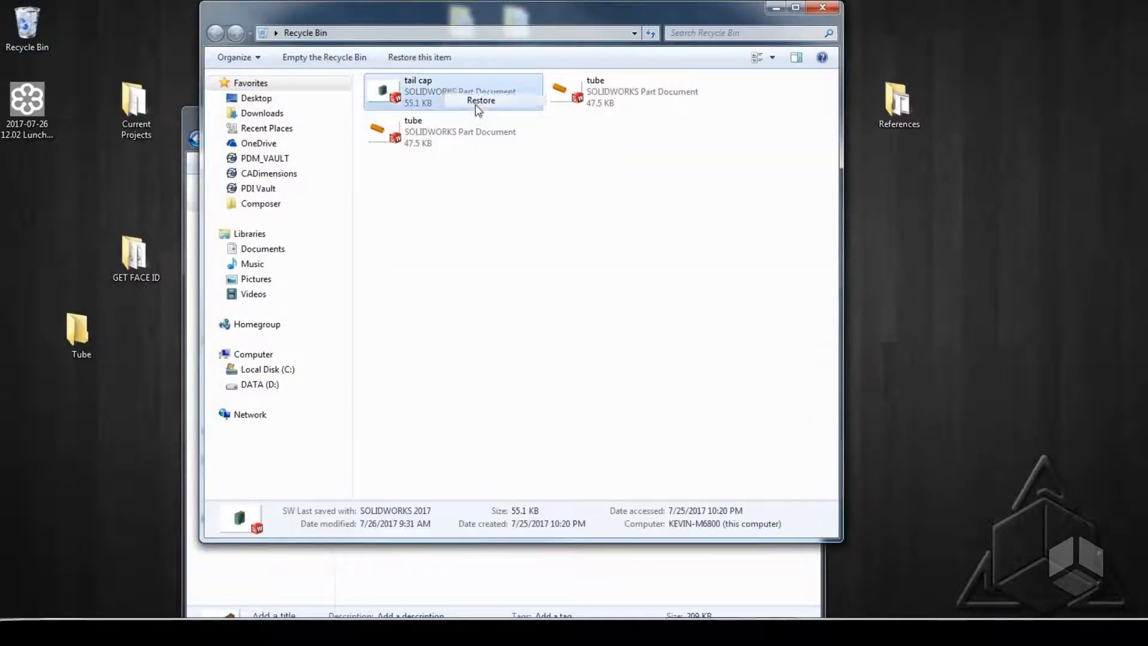
click(822, 8)
Move the Tube folder from the desktop back into the References\Cylinder folder.
click(198, 139)
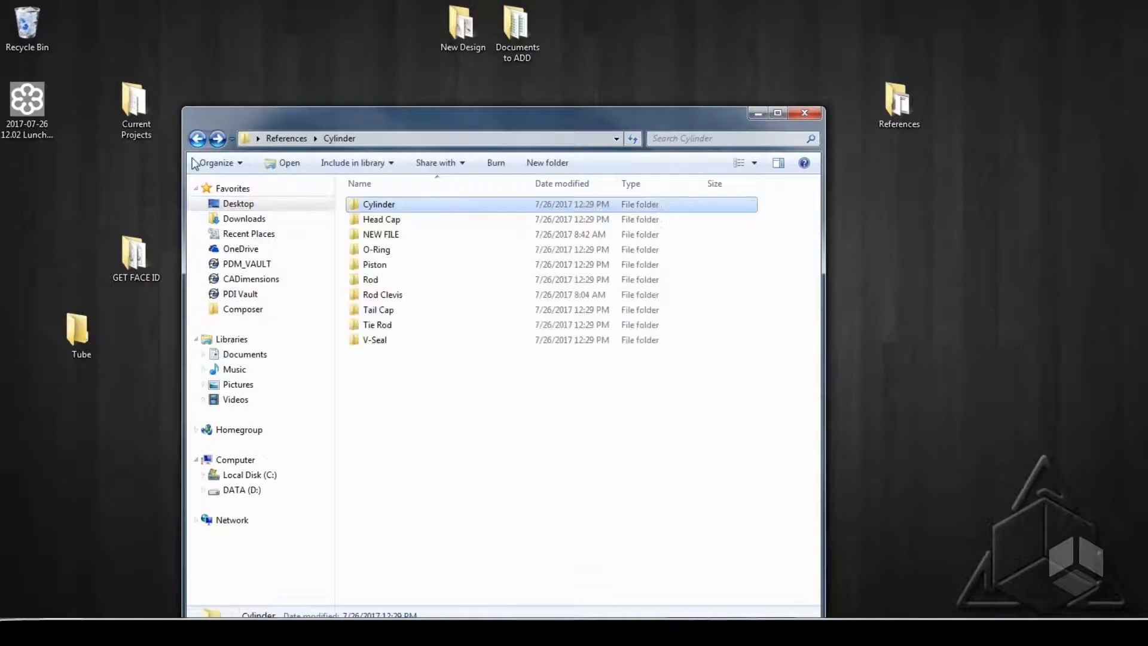
drag(77, 330, 464, 445)
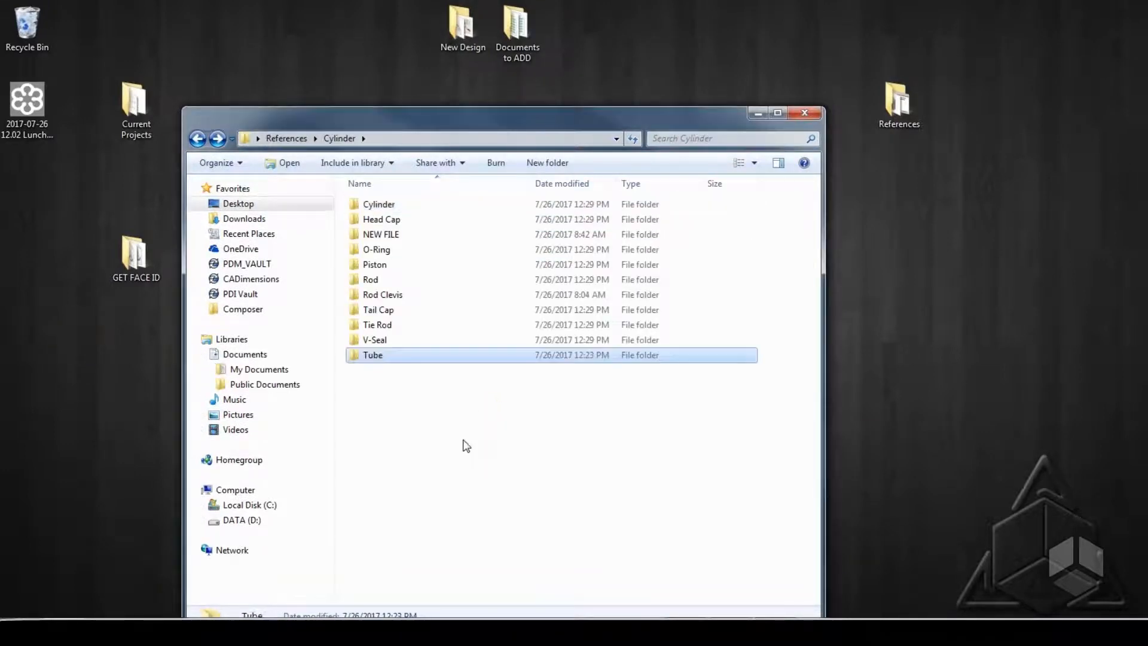
Bring up the already open cylinder assembly from References\Cylinder\Cylinder and close it without saving.
double_click(389, 204)
double_click(386, 219)
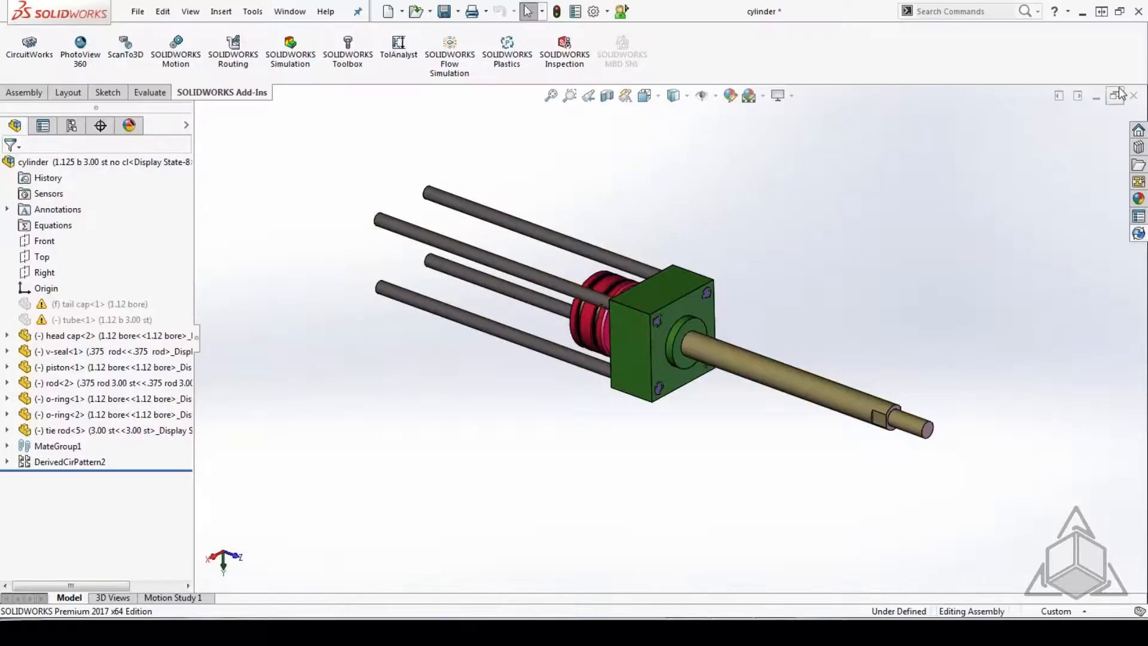
click(1134, 95)
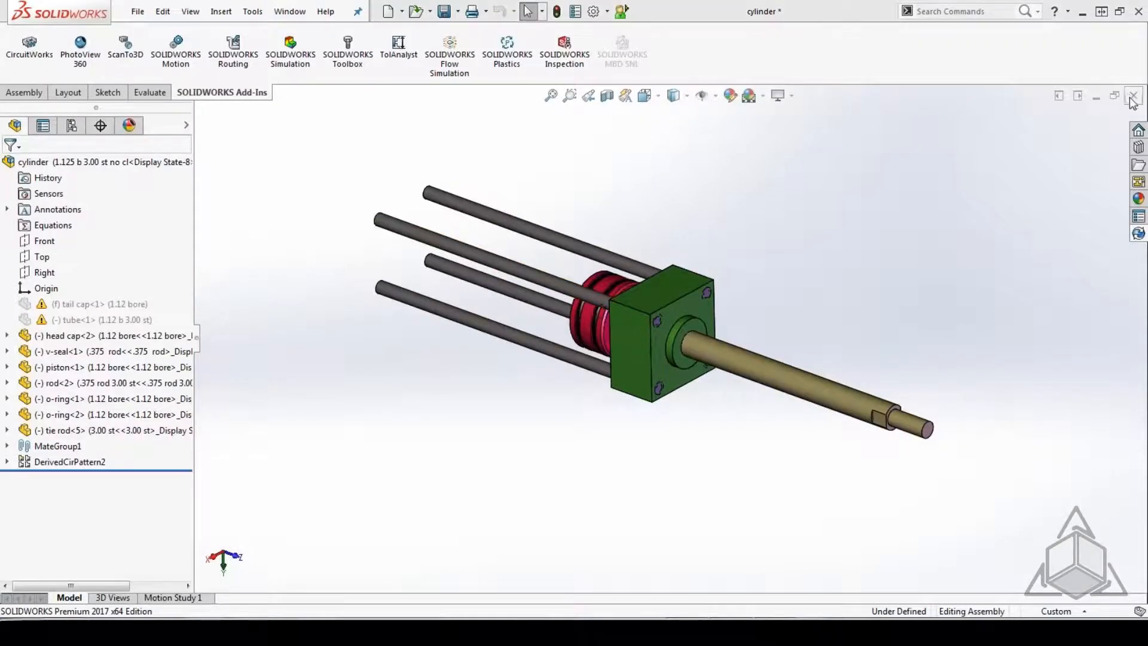
click(567, 329)
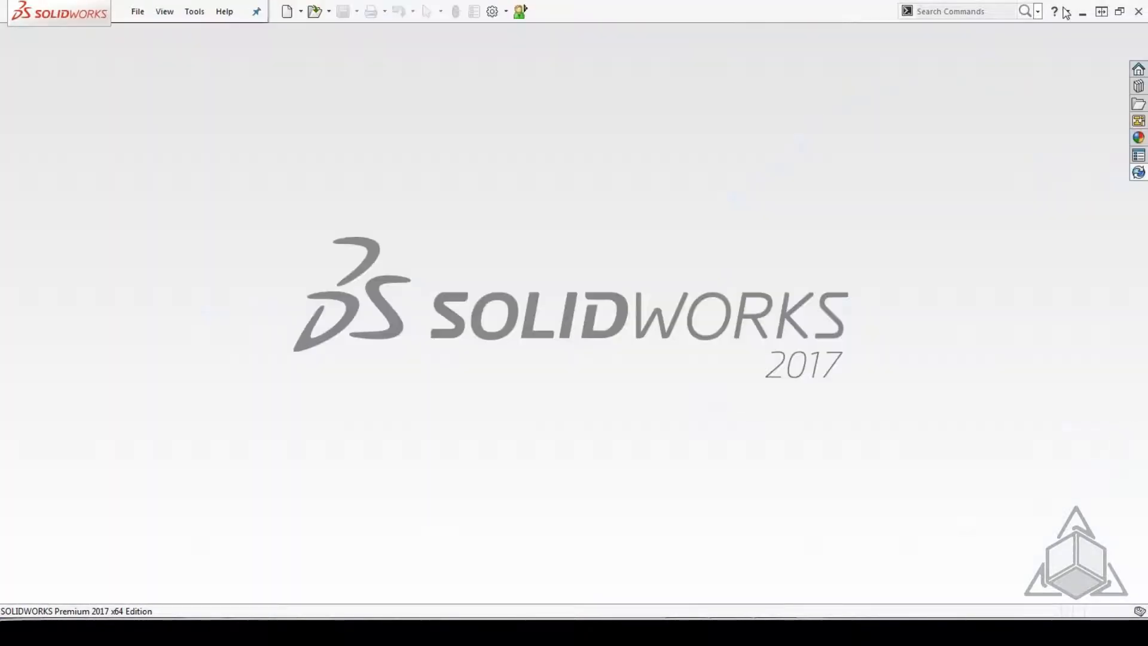
Open the cylinder assembly from References\Cylinder\Cylinder, cancel browsing for the missing tube part, and close the assembly without saving.
click(1082, 12)
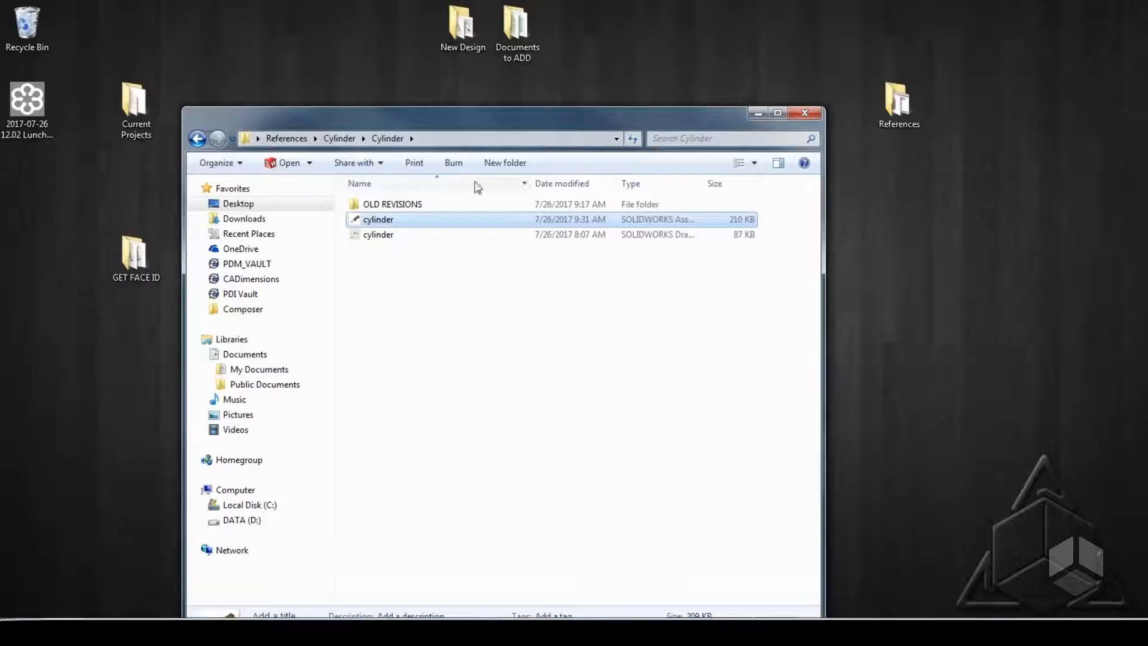
double_click(396, 220)
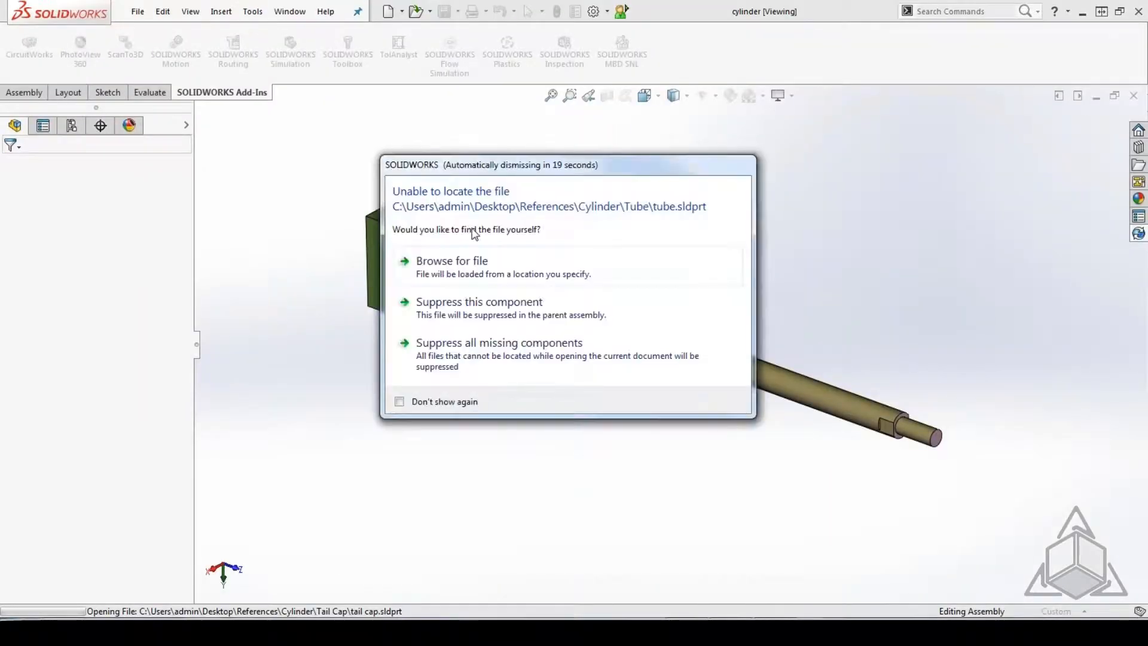
click(462, 267)
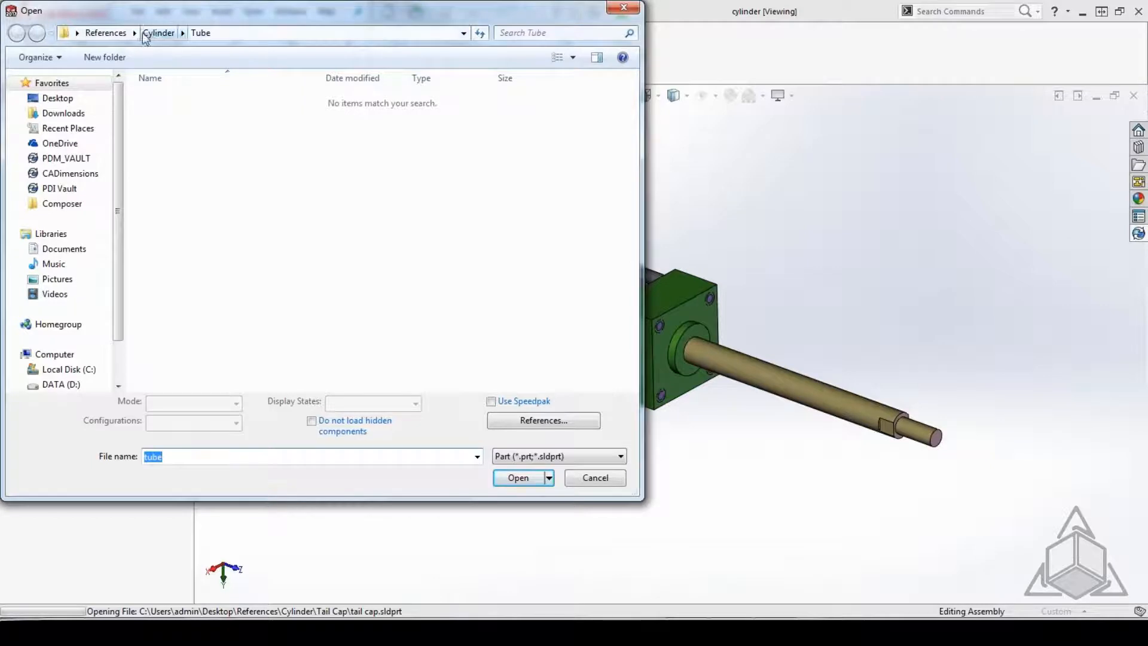
click(598, 477)
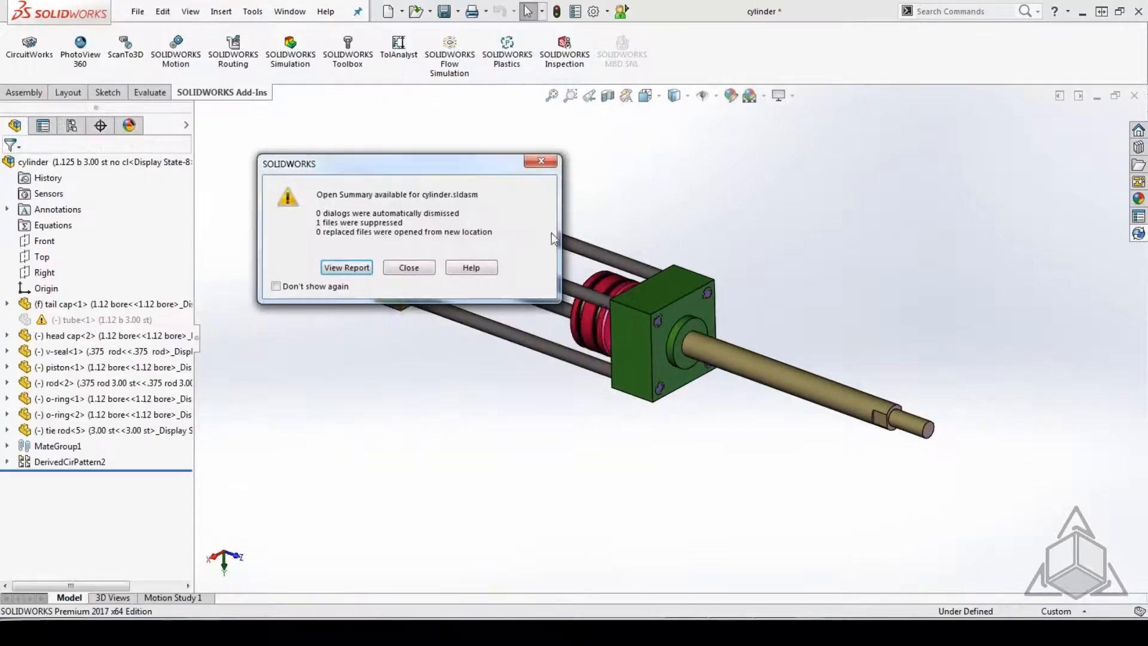
click(394, 269)
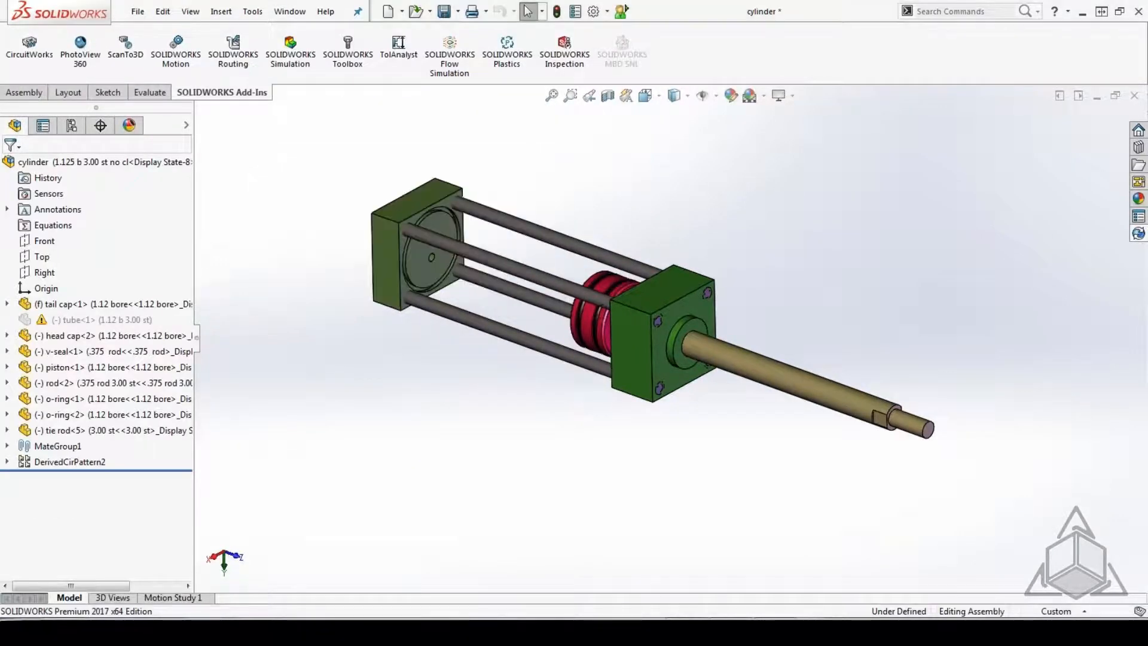
click(1134, 95)
click(499, 327)
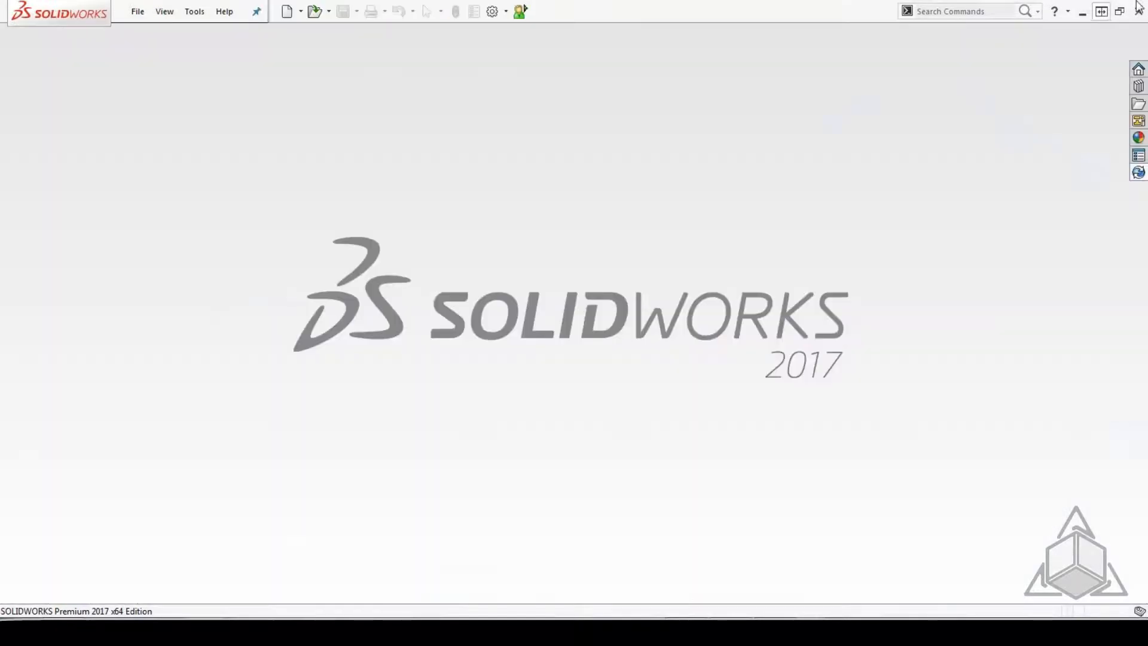
Switch to the Windows desktop, restore a deleted tube part from the Recycle Bin, and close the bin.
click(1138, 7)
double_click(28, 31)
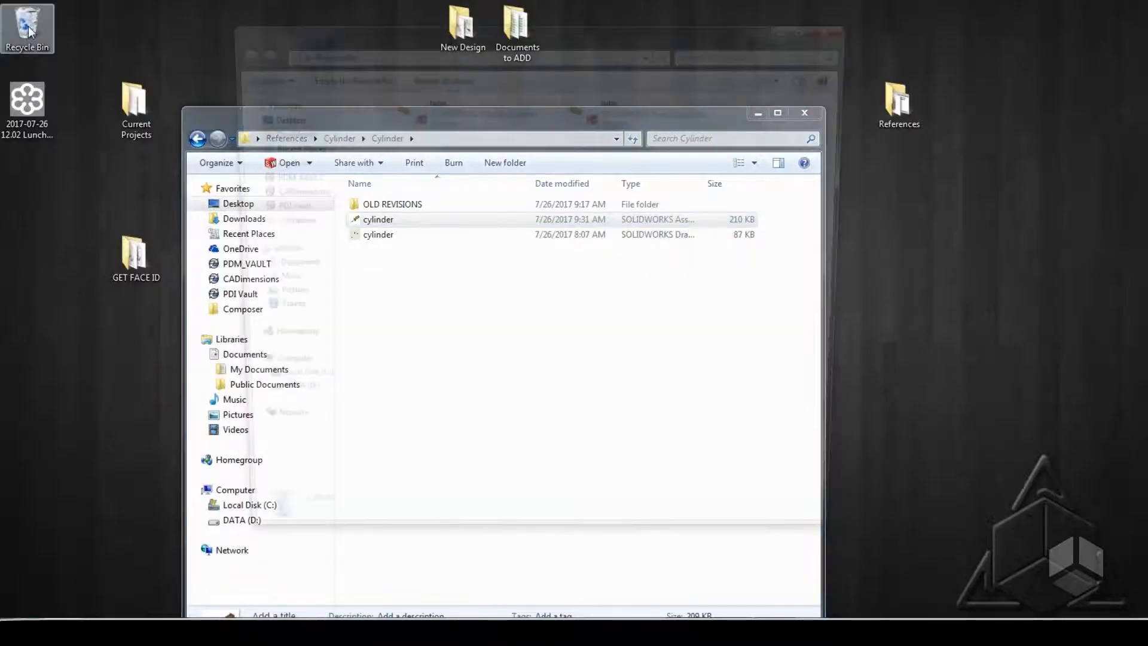
click(459, 105)
right_click(459, 105)
click(499, 115)
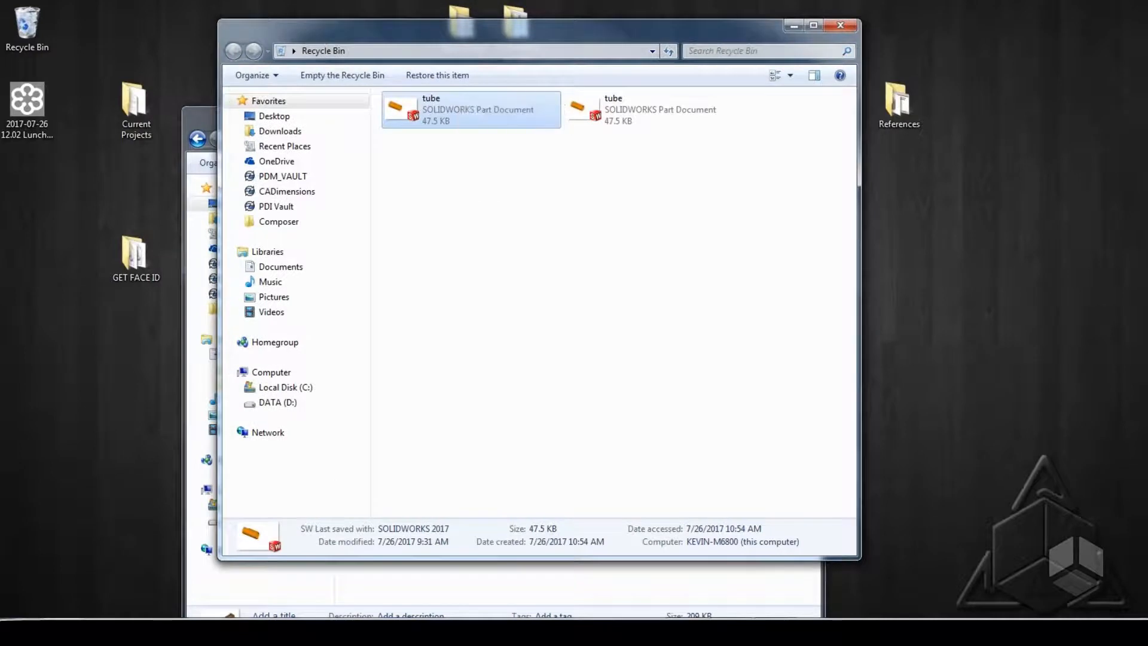
click(849, 25)
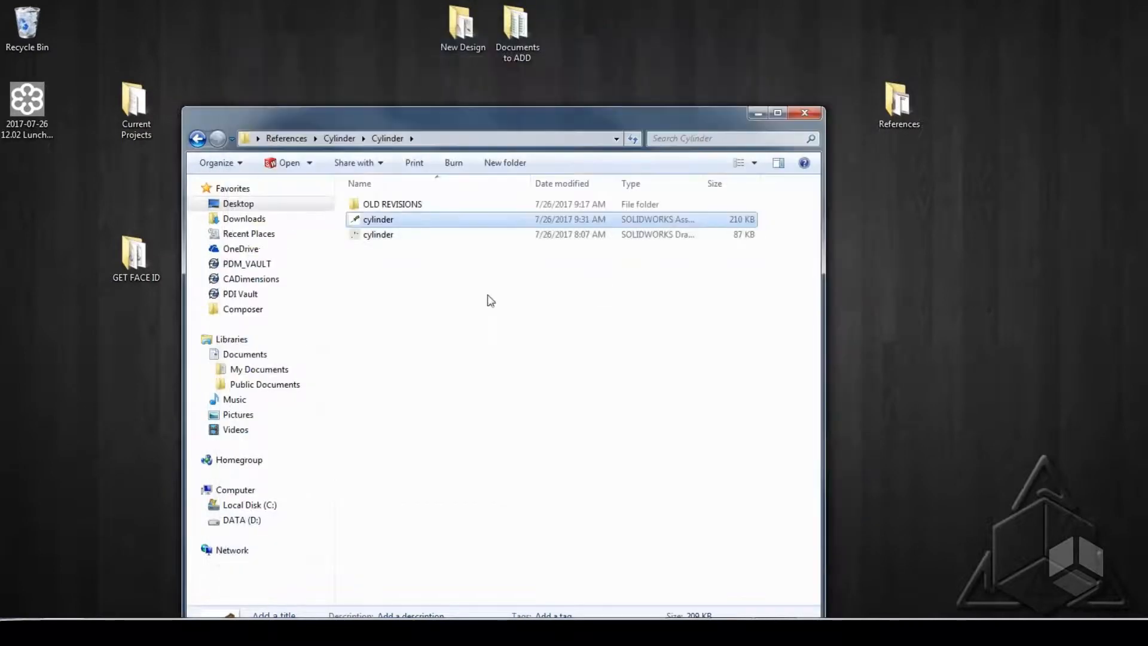
Look for the restored tube part in the Tube and Tail Cap folders under References\Cylinder.
click(198, 139)
click(377, 341)
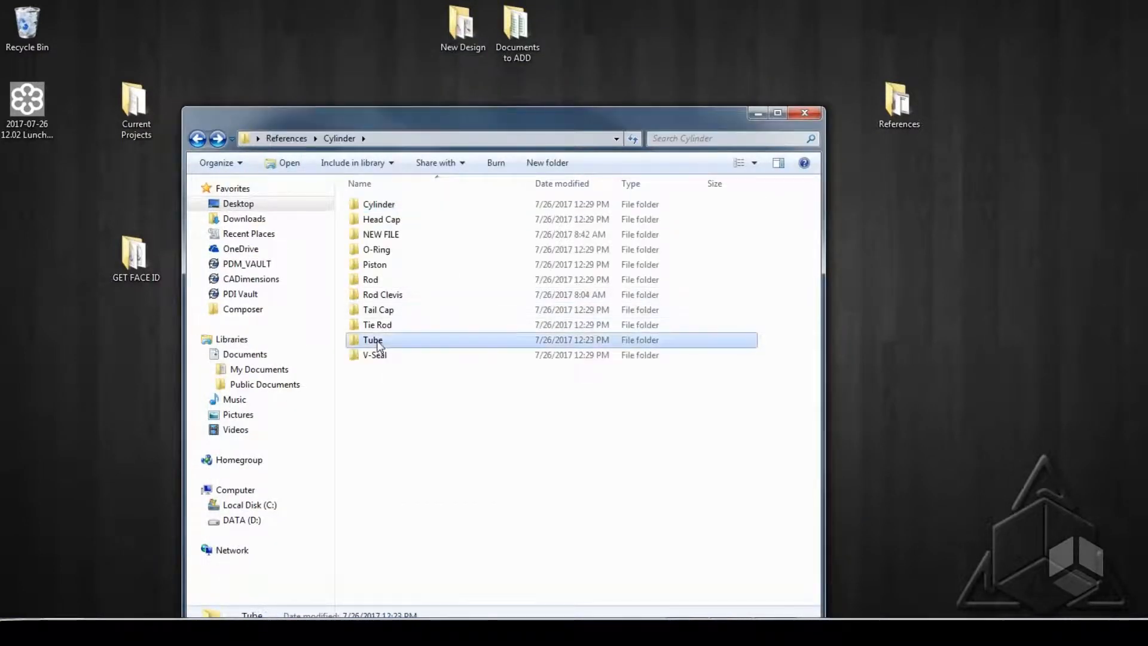
double_click(376, 341)
key(BackSpace)
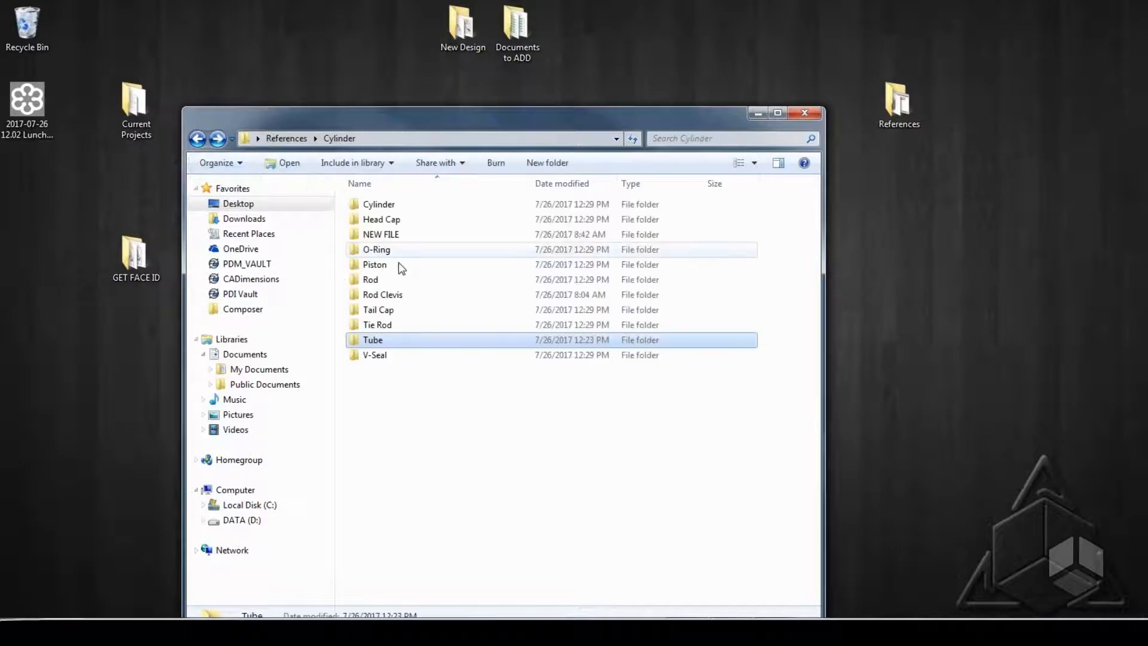
double_click(389, 309)
Move the tube part from the Tail Cap folder into the References\Cylinder\Tube folder.
right_click(378, 221)
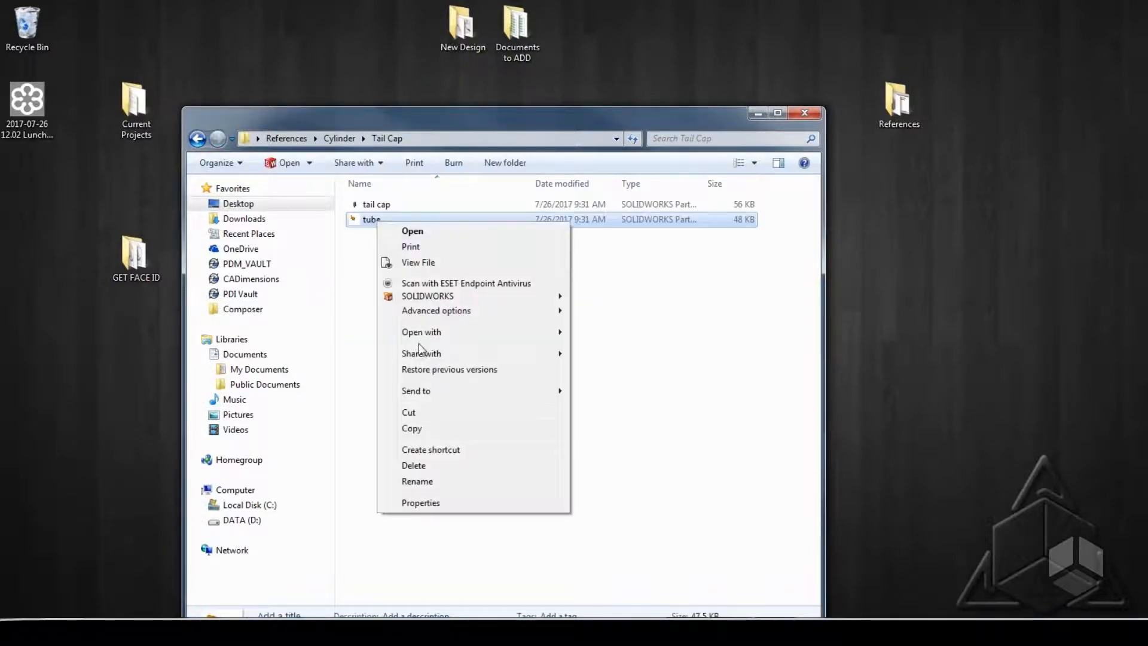
click(422, 426)
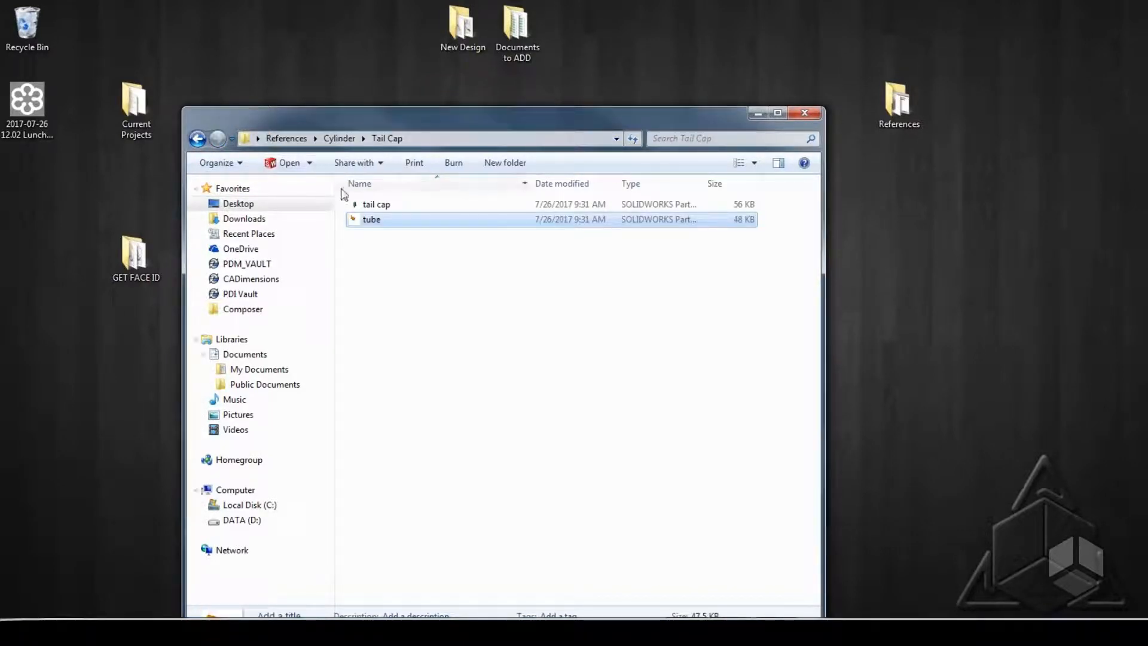
right_click(371, 220)
click(402, 407)
click(197, 138)
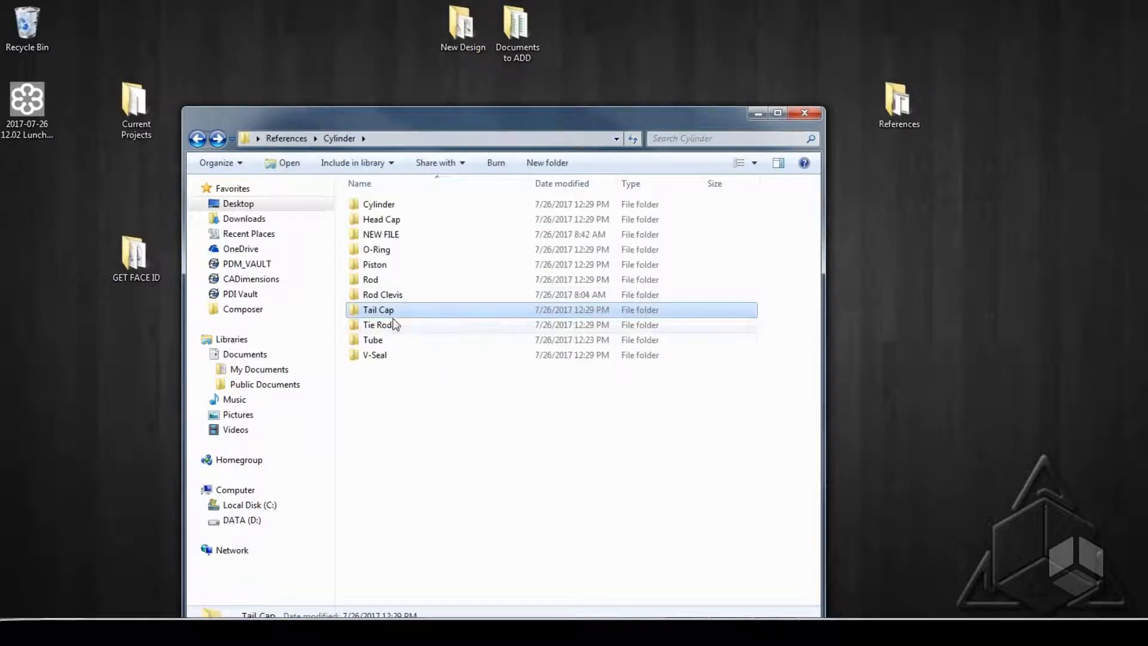
double_click(375, 340)
right_click(405, 289)
click(434, 389)
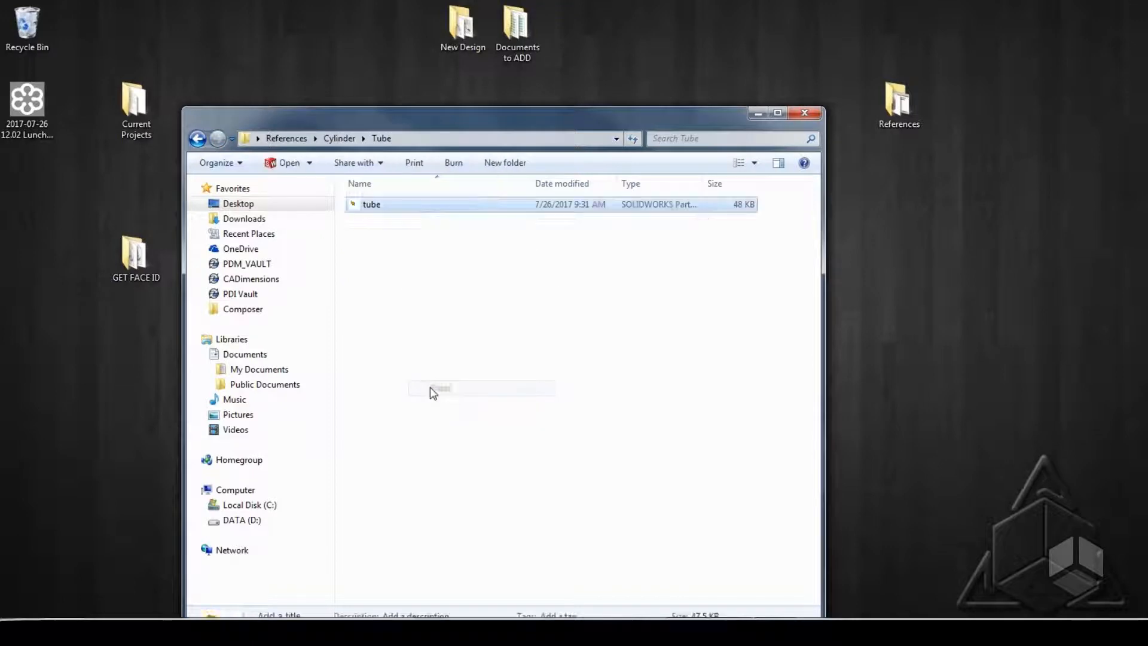
Open the cylinder assembly from the References\Cylinder\Cylinder folder.
click(198, 138)
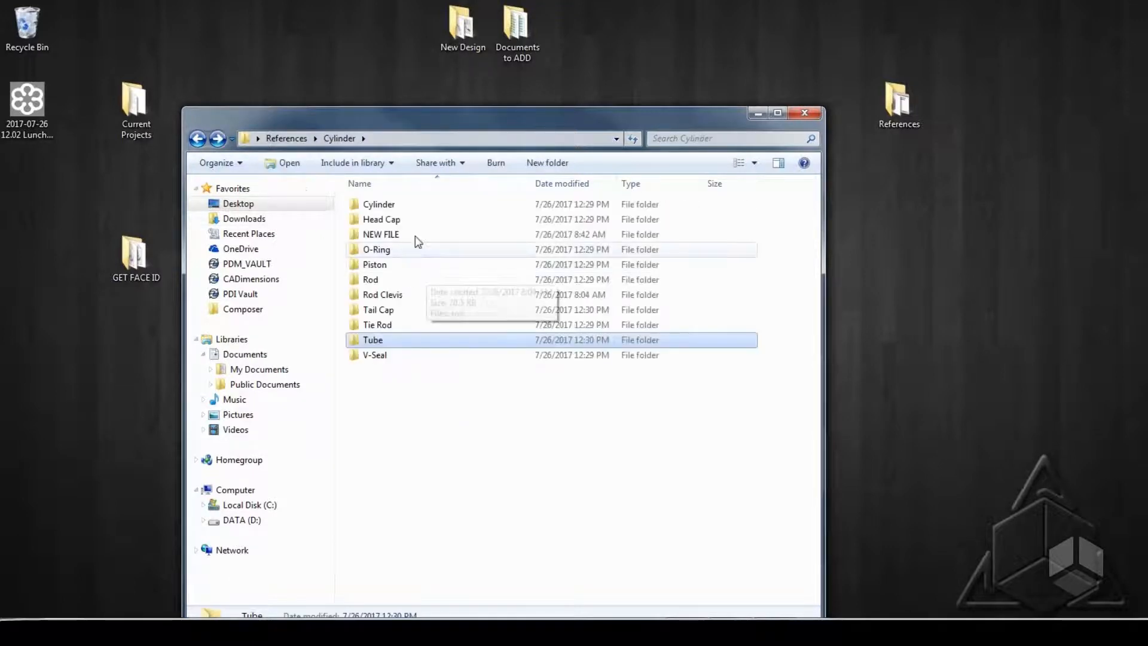
double_click(392, 204)
double_click(379, 220)
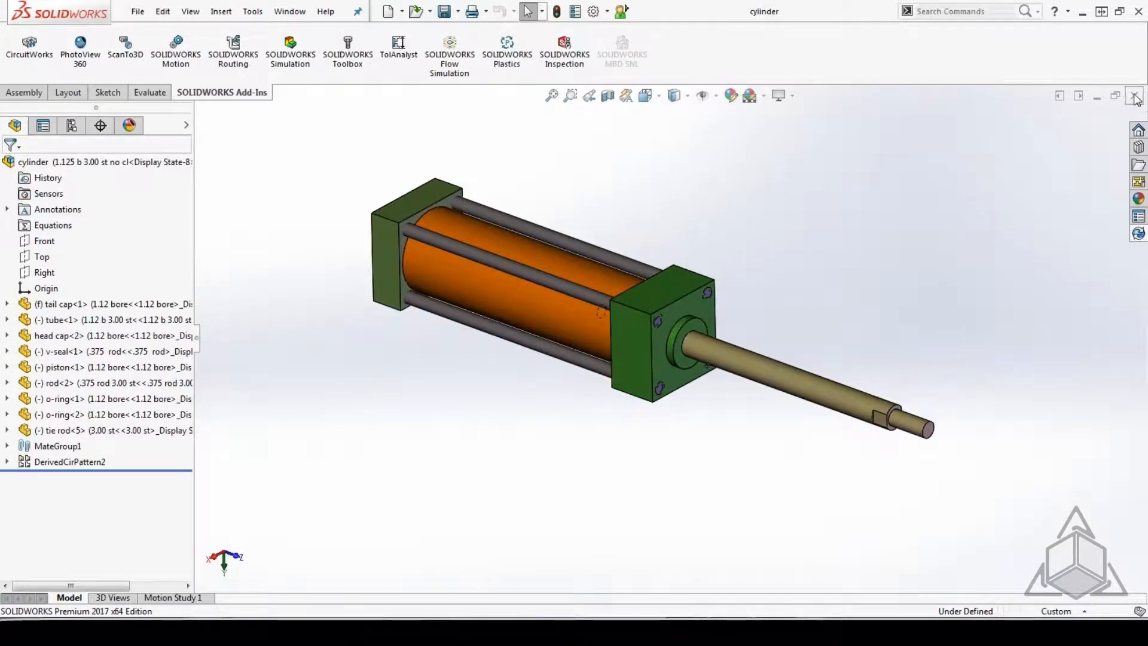
Review the folder paths of the assembly's components with Find References, and close the assembly.
click(138, 12)
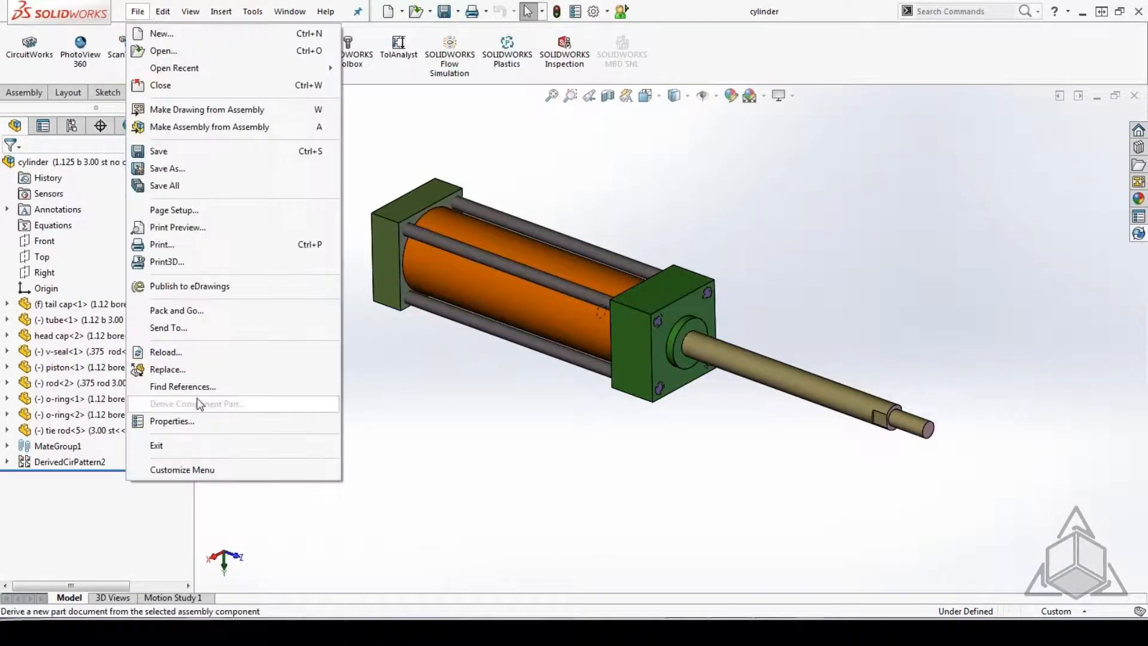
click(182, 386)
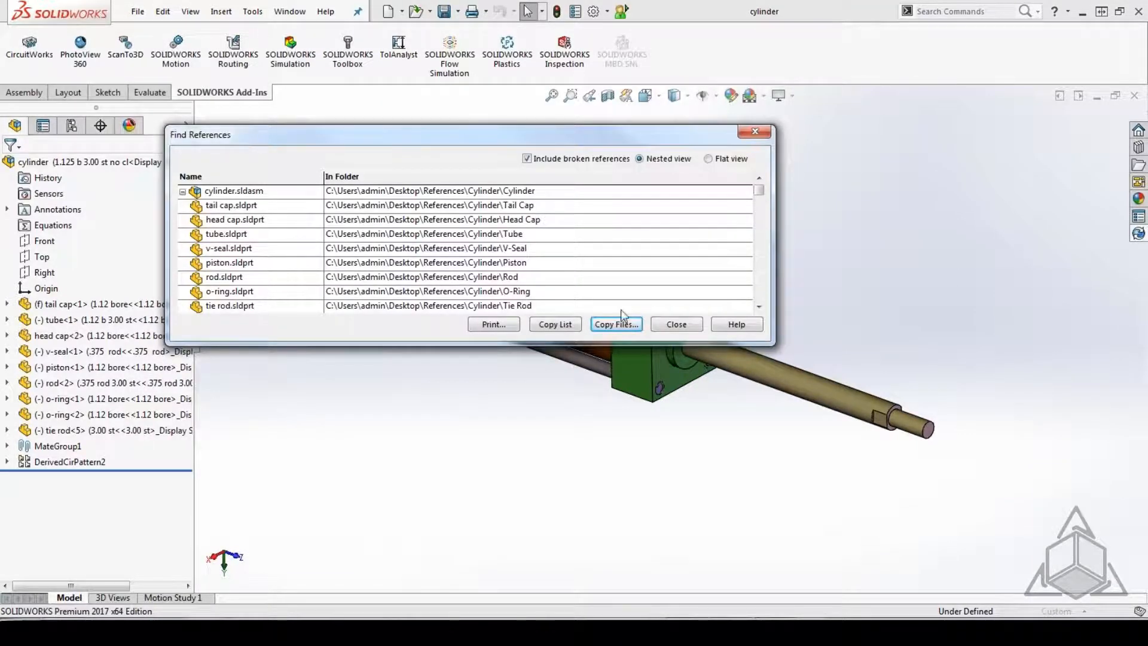
click(676, 324)
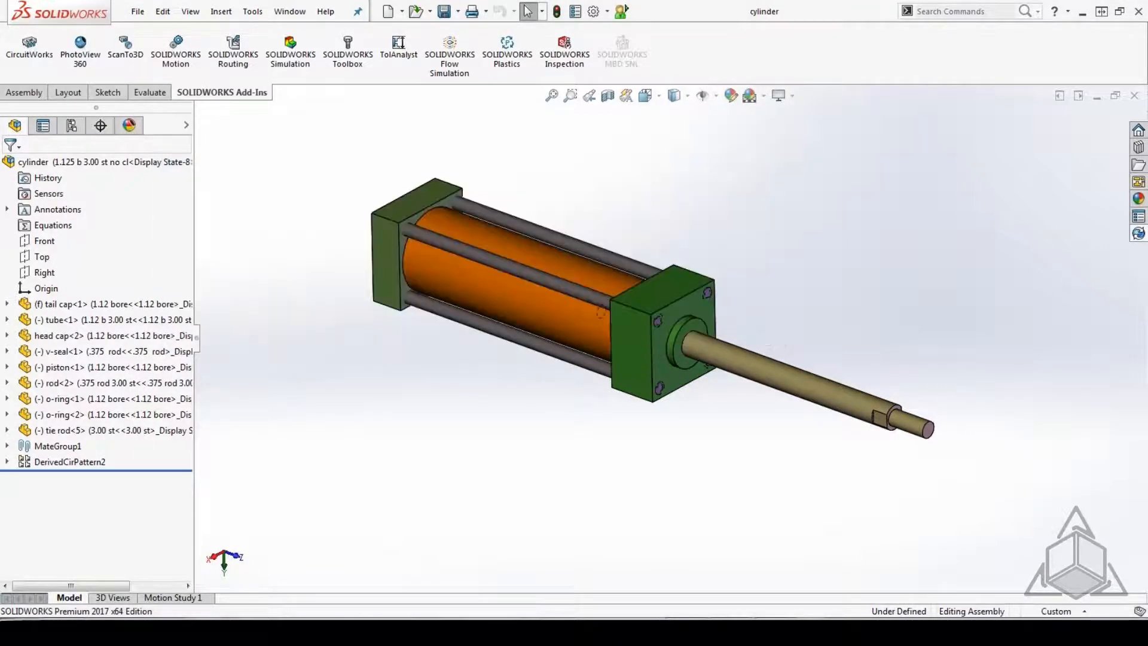
click(1134, 96)
Switch to the Windows desktop and move the Tube folder out of References\Cylinder onto the desktop.
click(1083, 13)
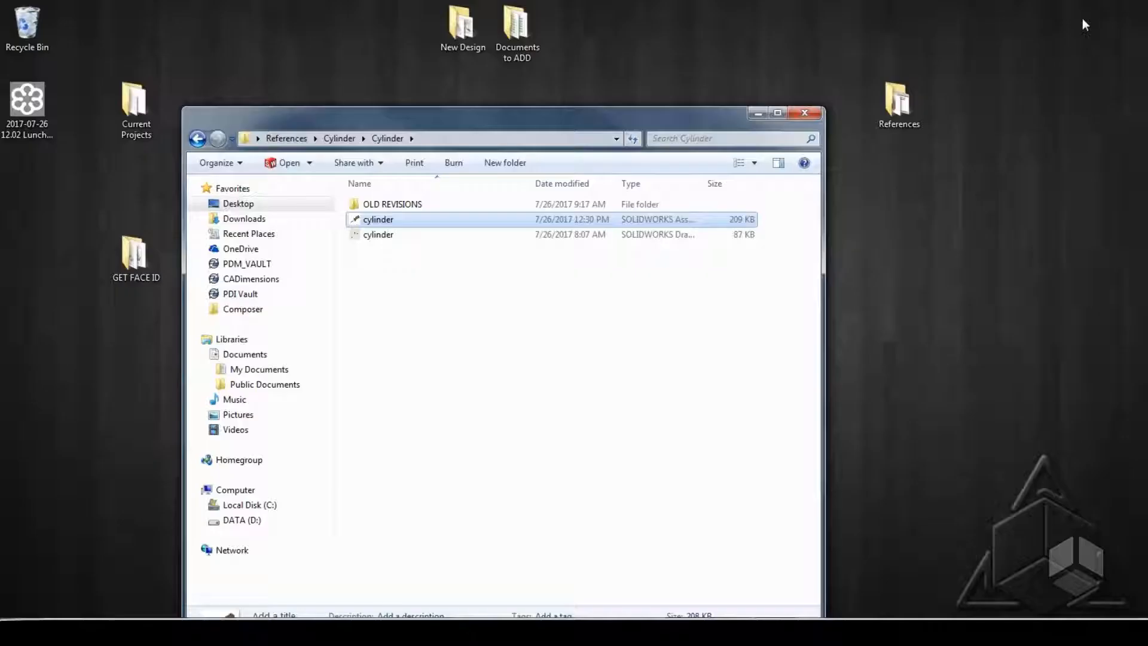
click(198, 140)
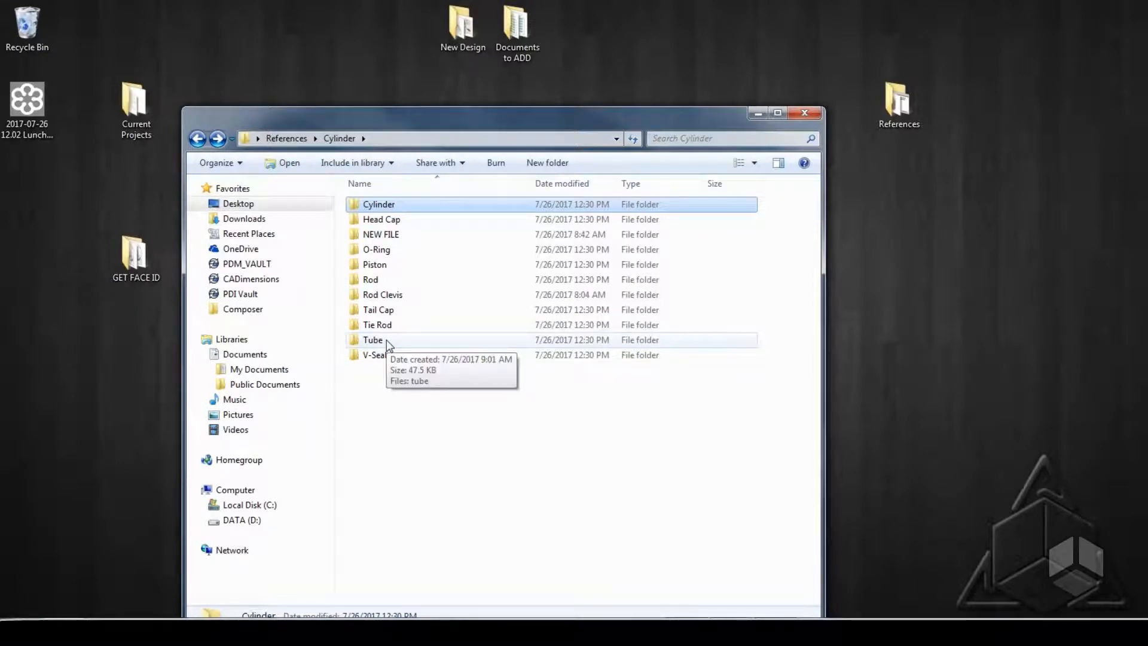
drag(389, 345, 64, 413)
click(419, 407)
drag(373, 339, 78, 405)
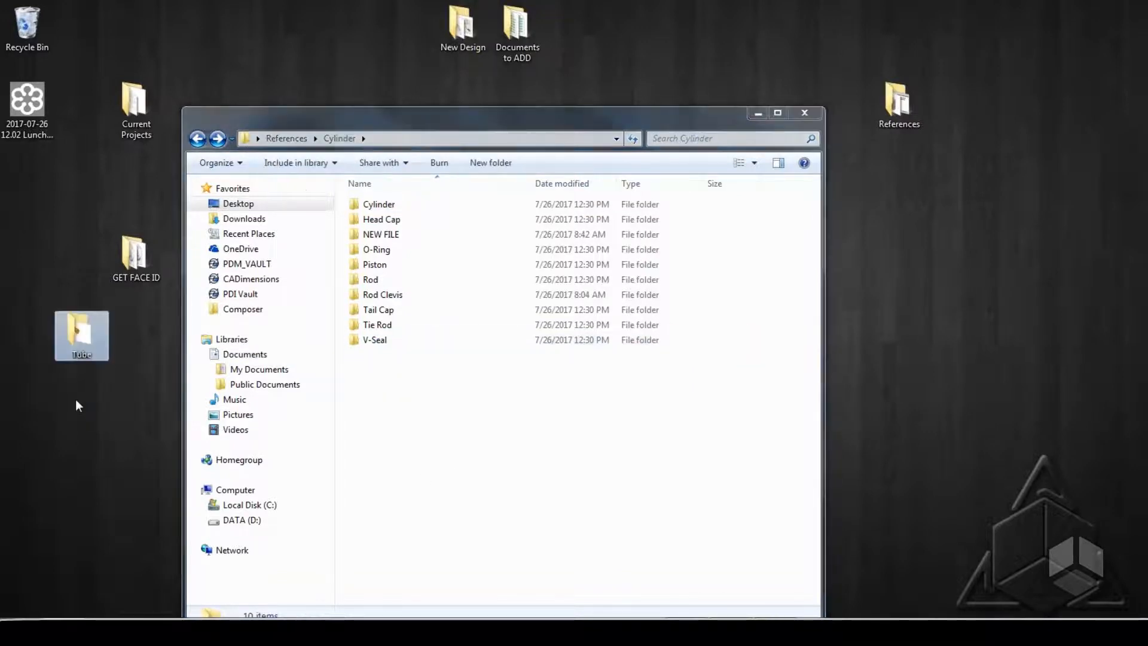
Reopen the cylinder assembly with the Tube folder on the desktop and check its component paths with Find References.
double_click(382, 206)
double_click(382, 219)
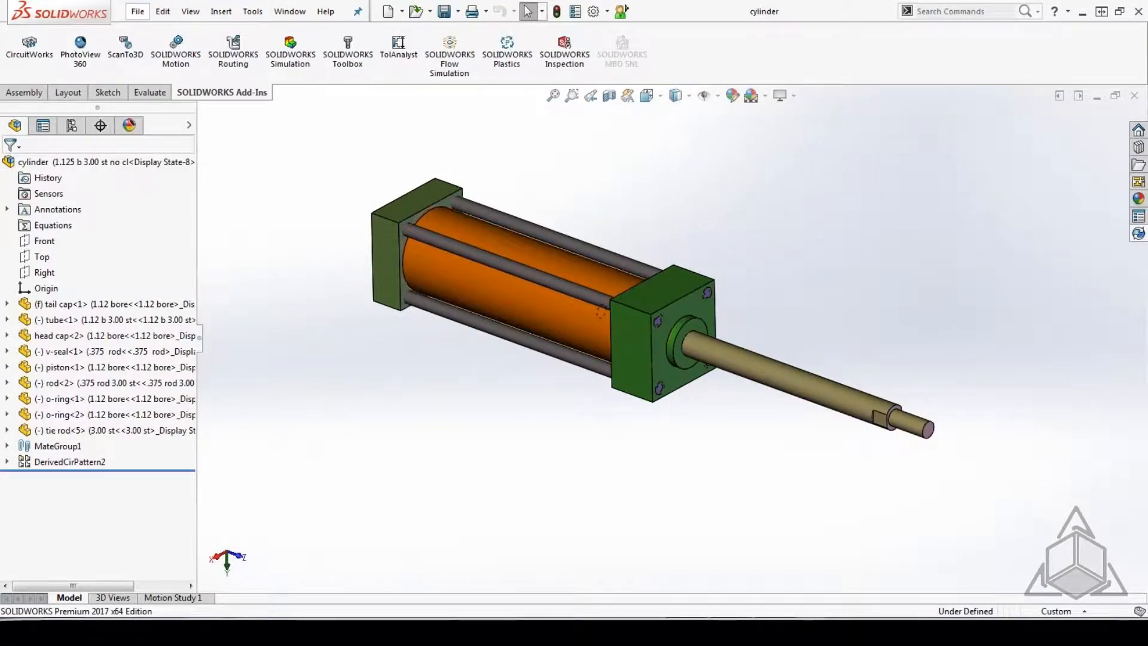
click(137, 11)
click(182, 387)
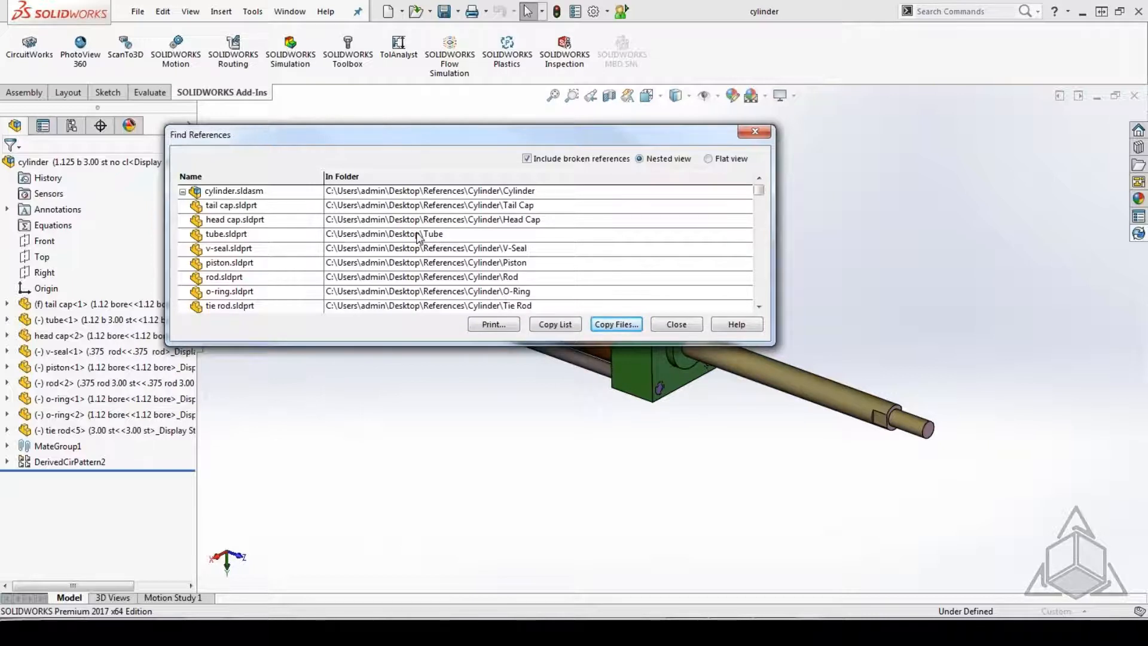
Switch to PowerPoint, present the External Reference Search Order slide full screen, and end the slide show.
click(710, 631)
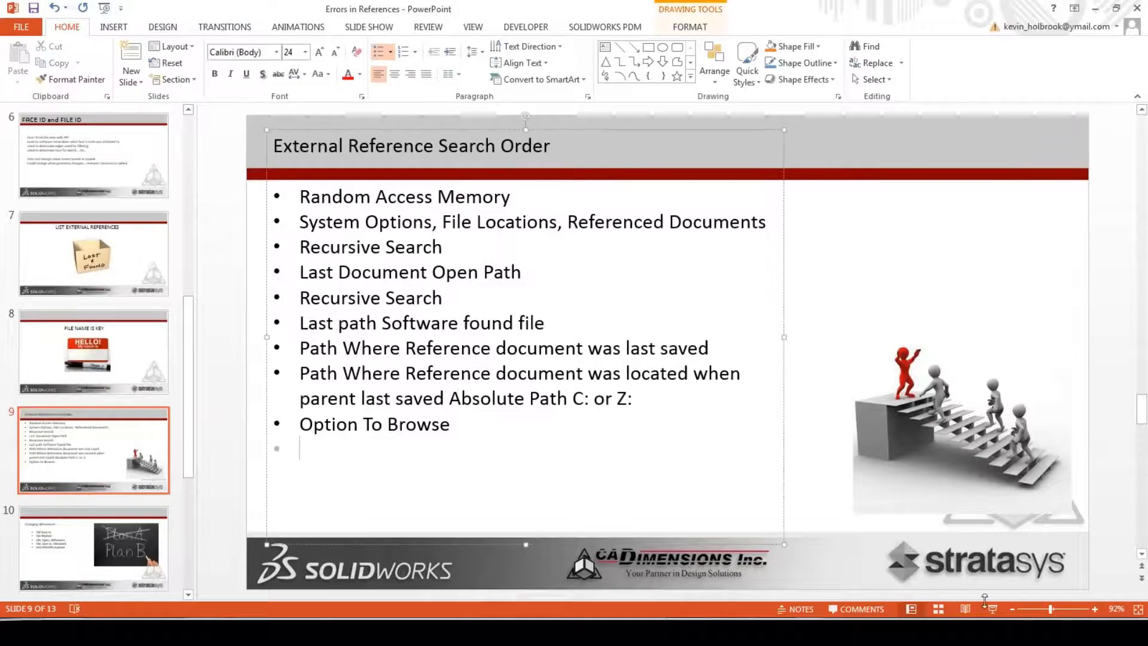
click(992, 608)
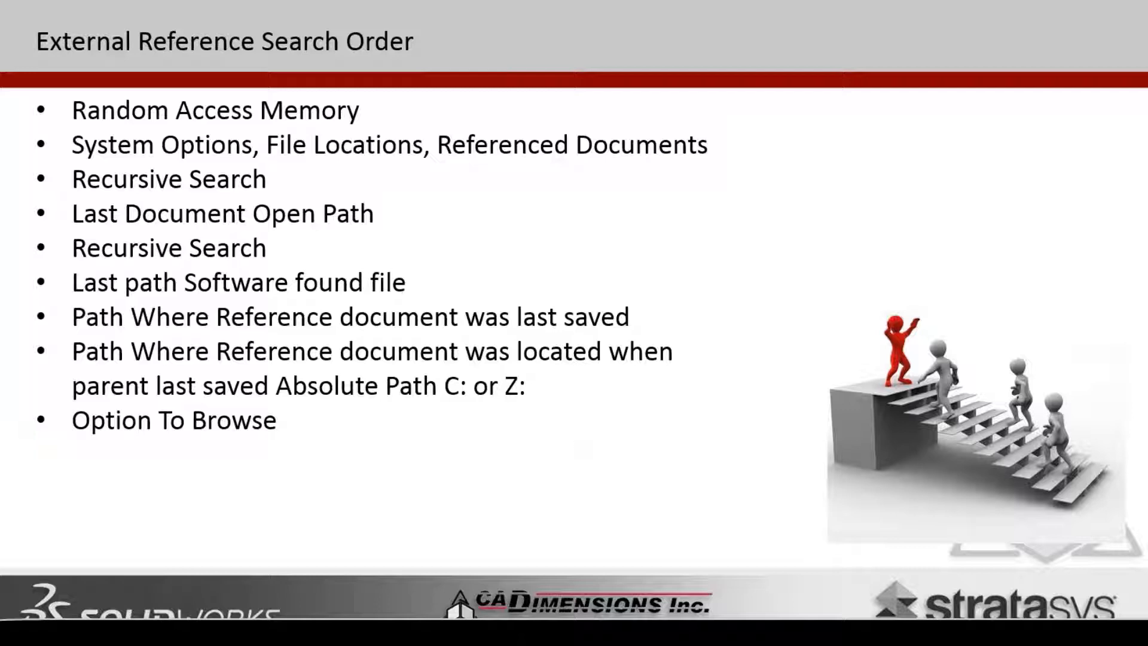
key(Escape)
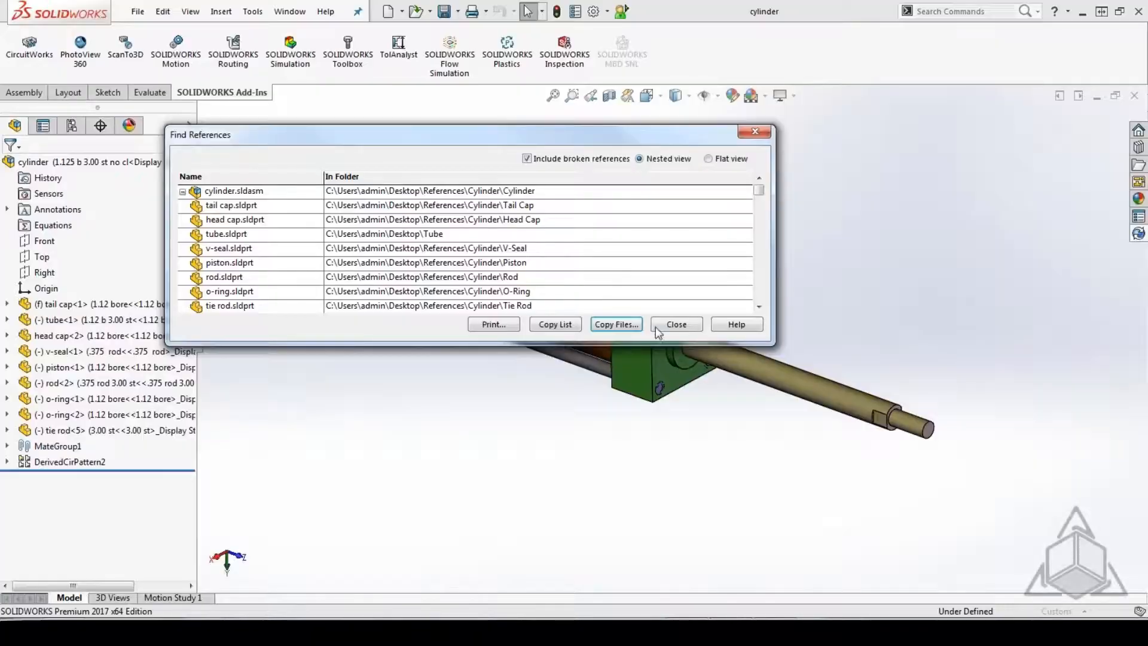
Dismiss the references list, highlight the tail cap and head cap components in the cylinder assembly, and close the assembly.
click(676, 328)
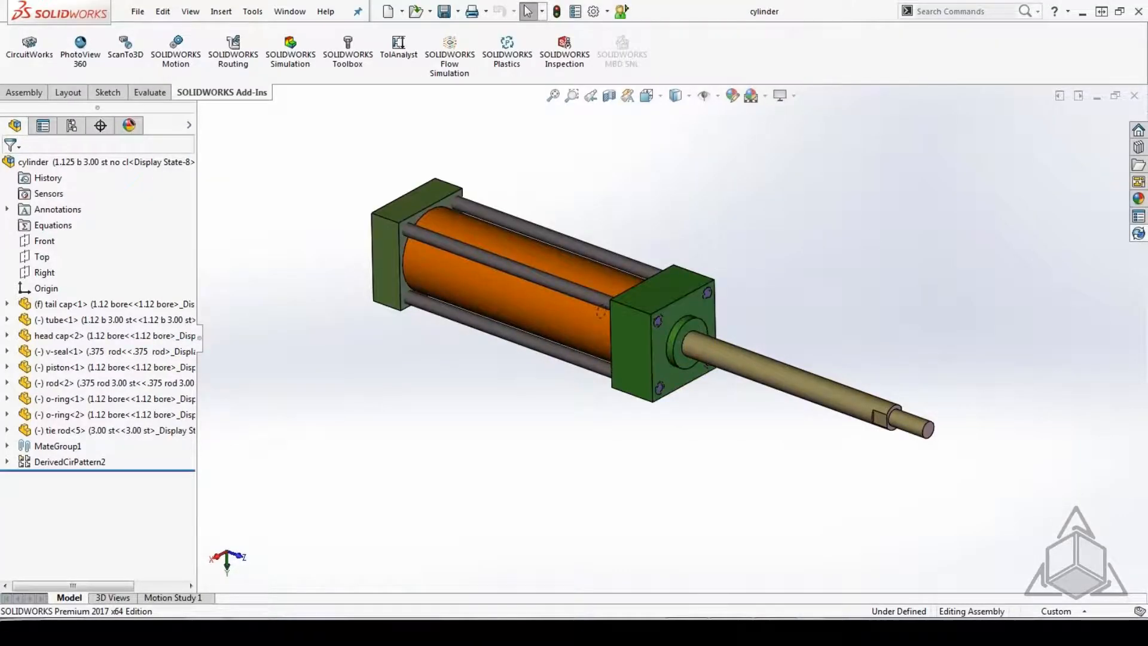
click(67, 308)
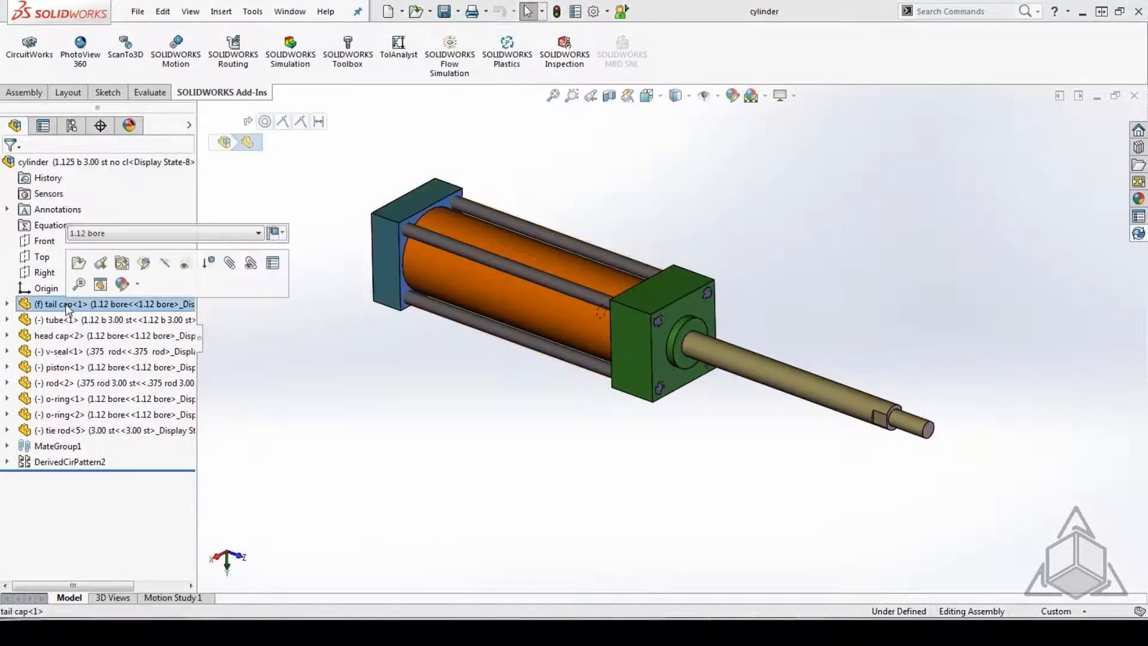
middle_drag(395, 413, 384, 361)
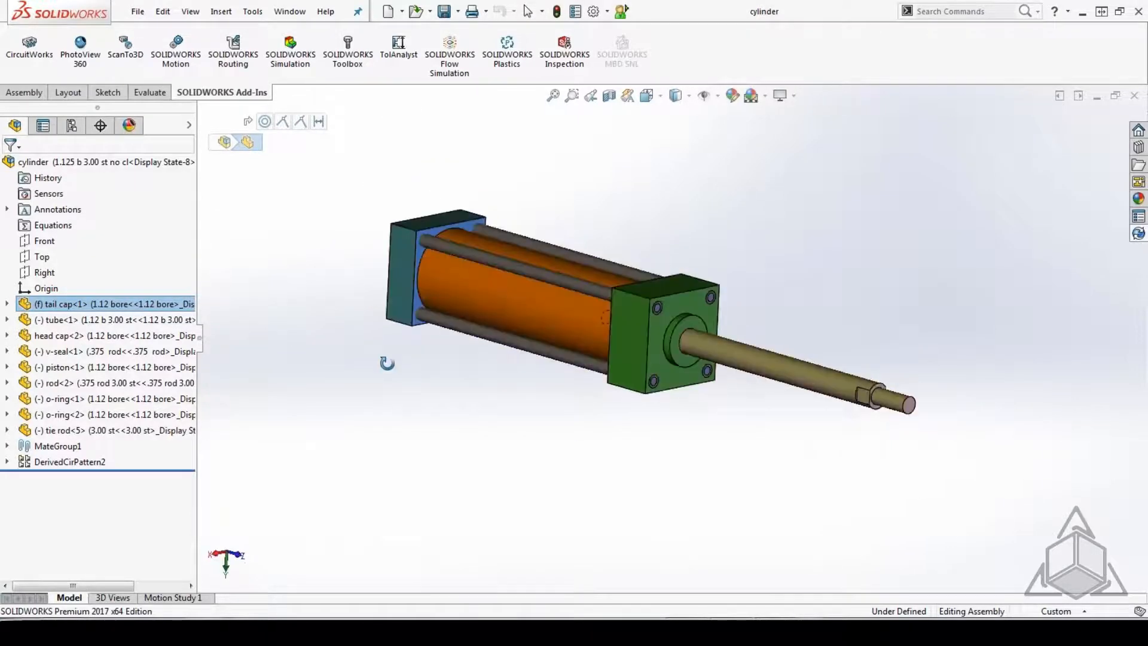
click(73, 336)
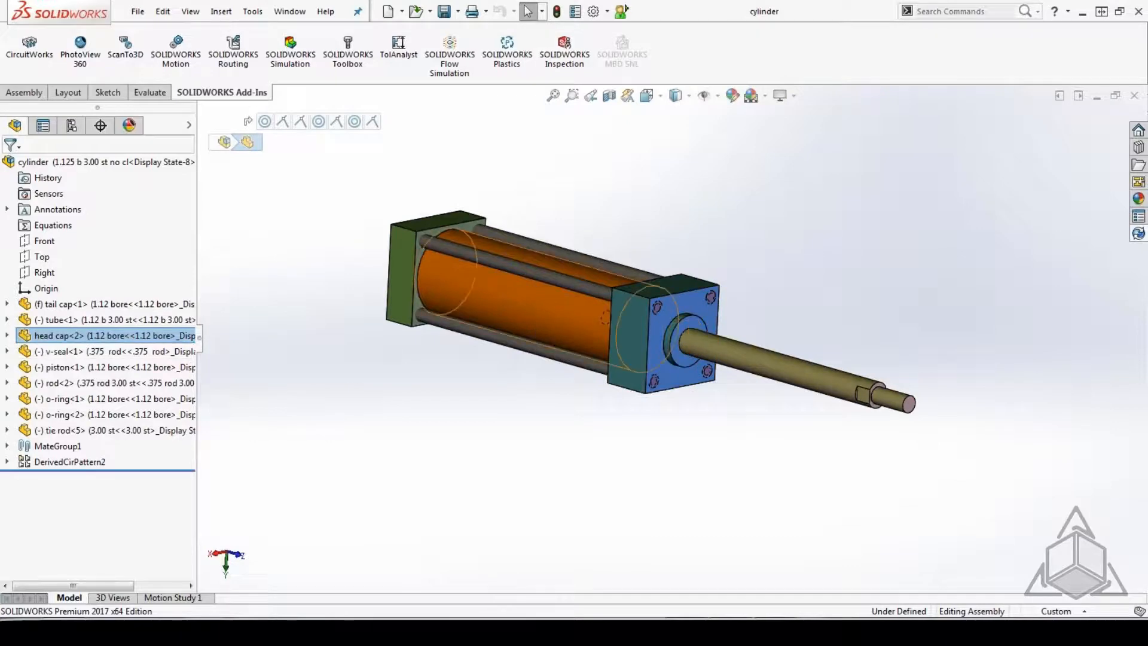
click(1134, 97)
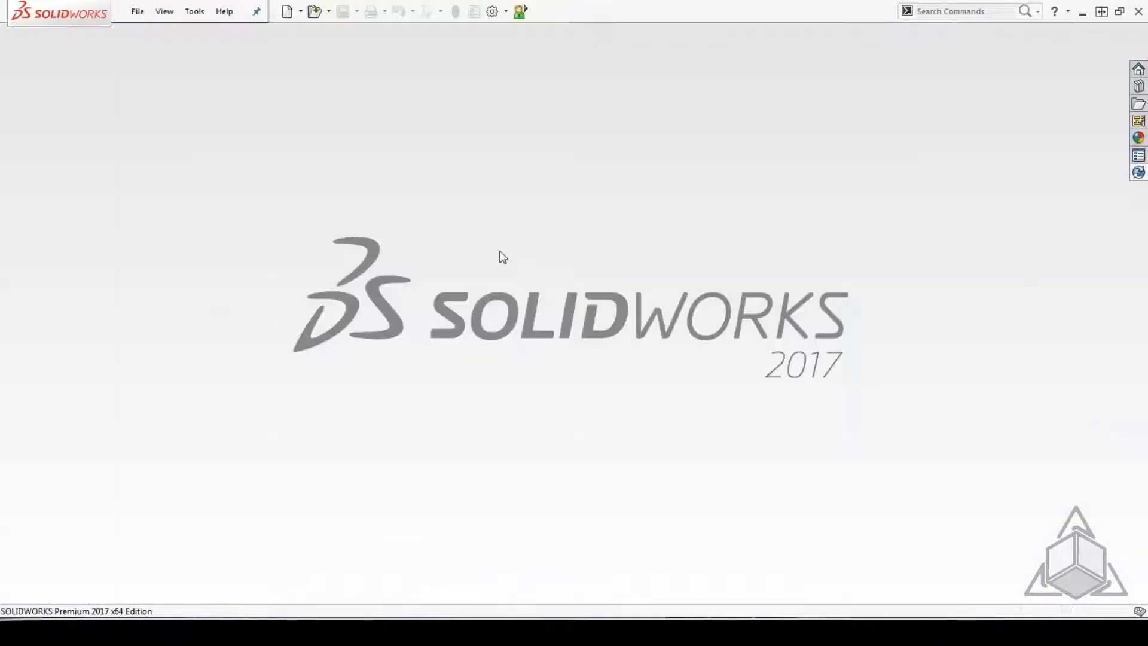
Start opening a file and browse to the References\Cylinder folder on the desktop.
click(138, 11)
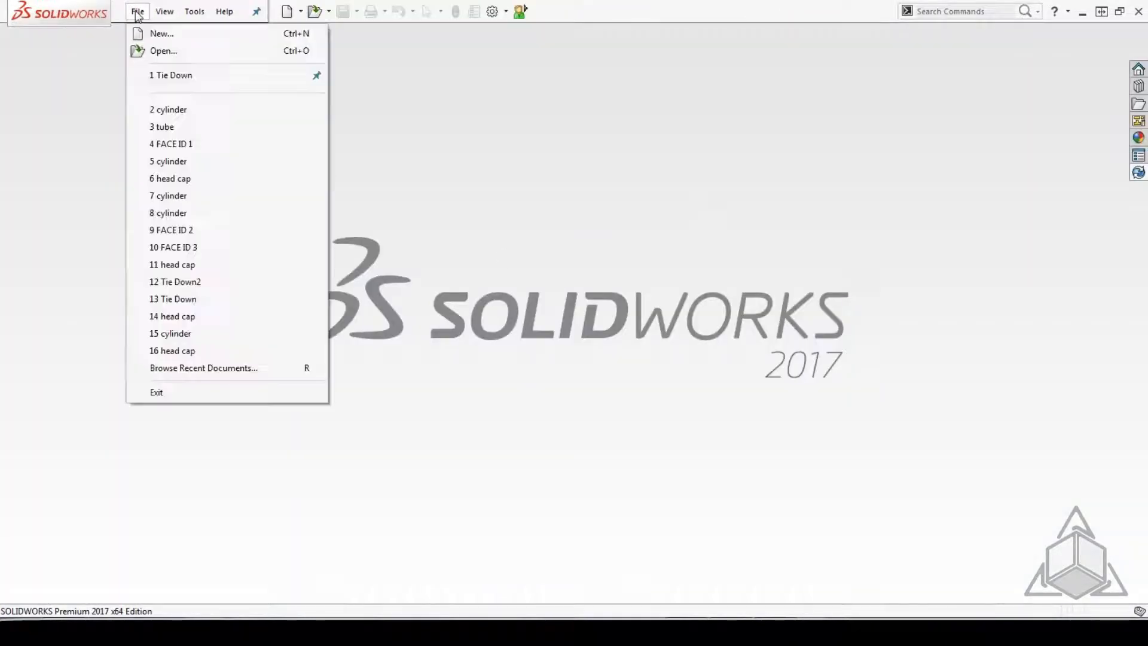
click(160, 49)
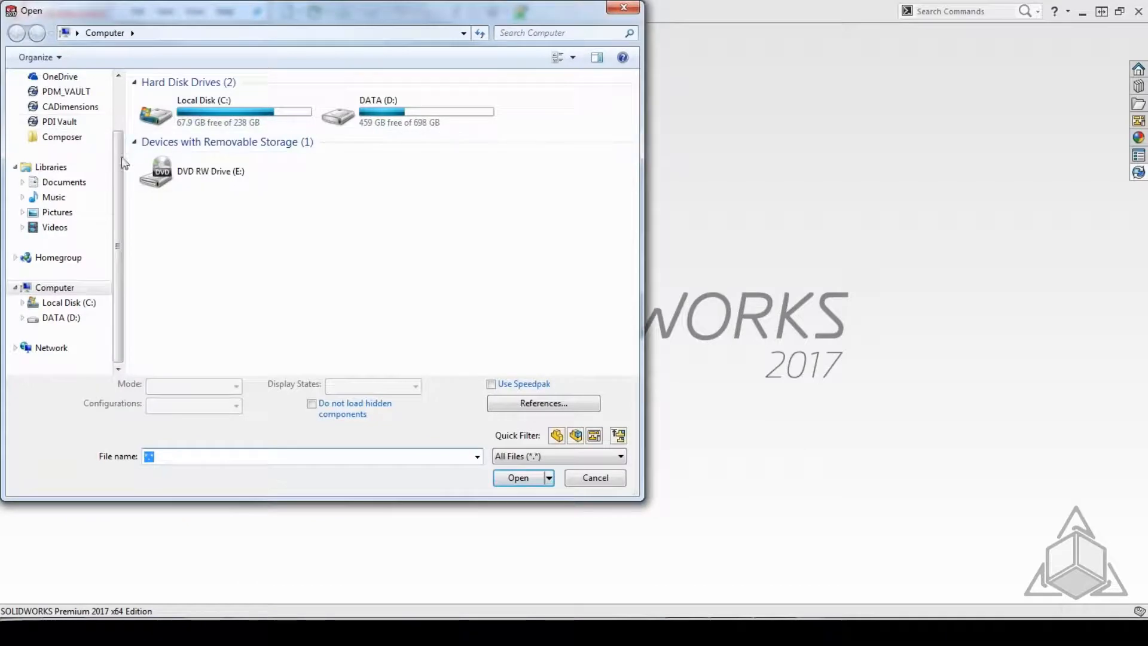
drag(121, 159, 117, 77)
click(52, 101)
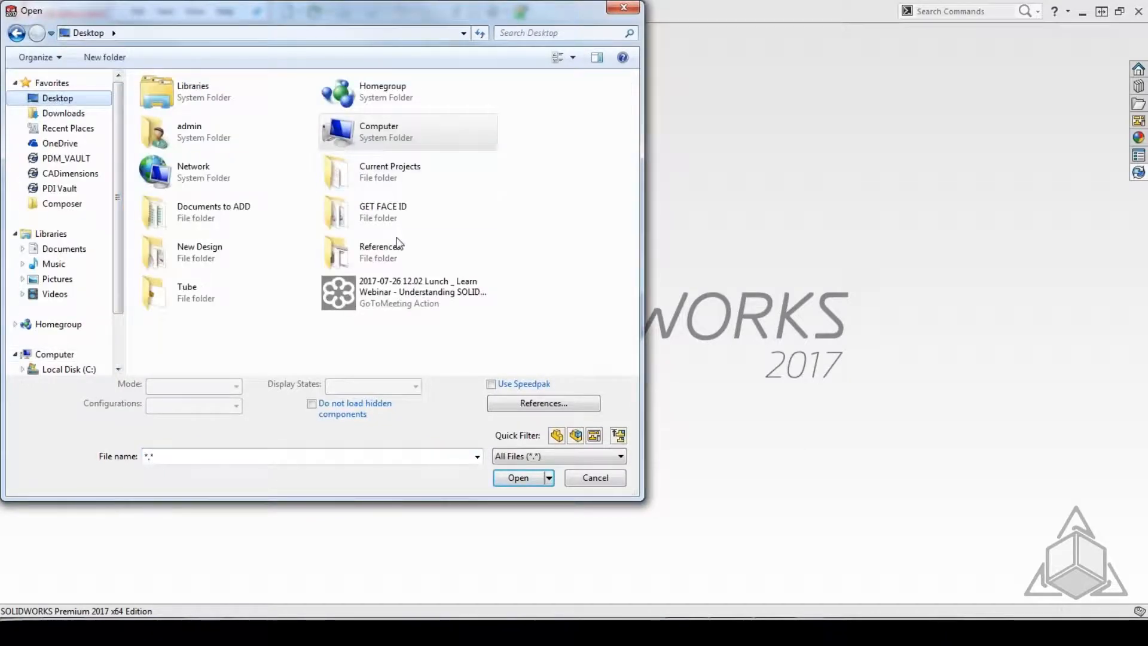
double_click(372, 249)
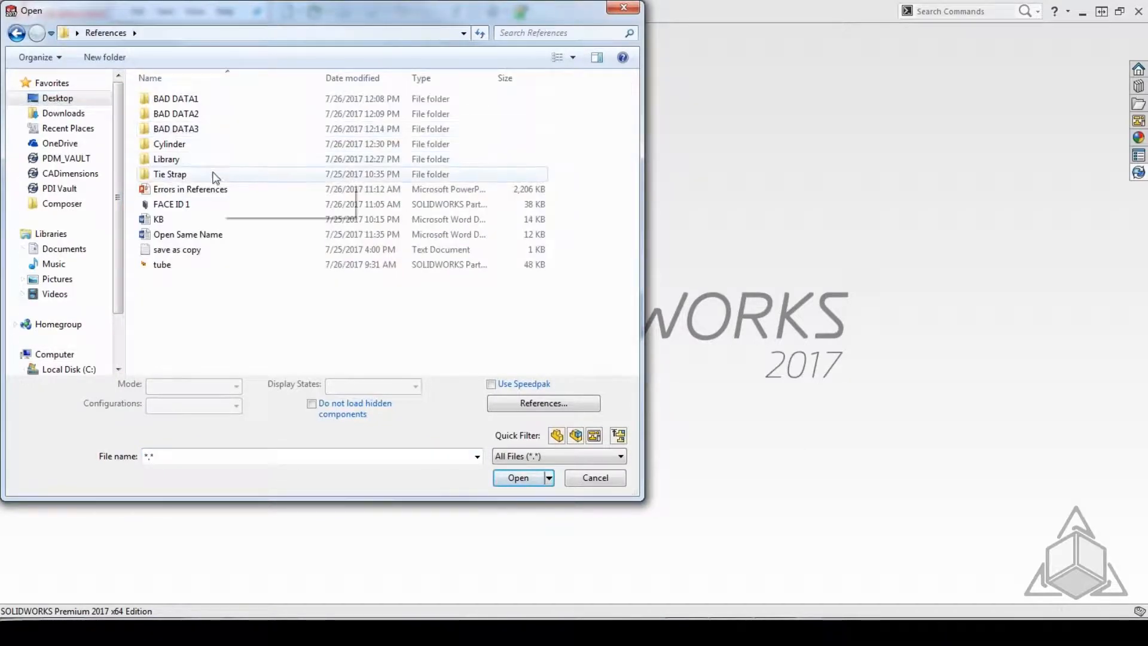
click(170, 146)
double_click(170, 147)
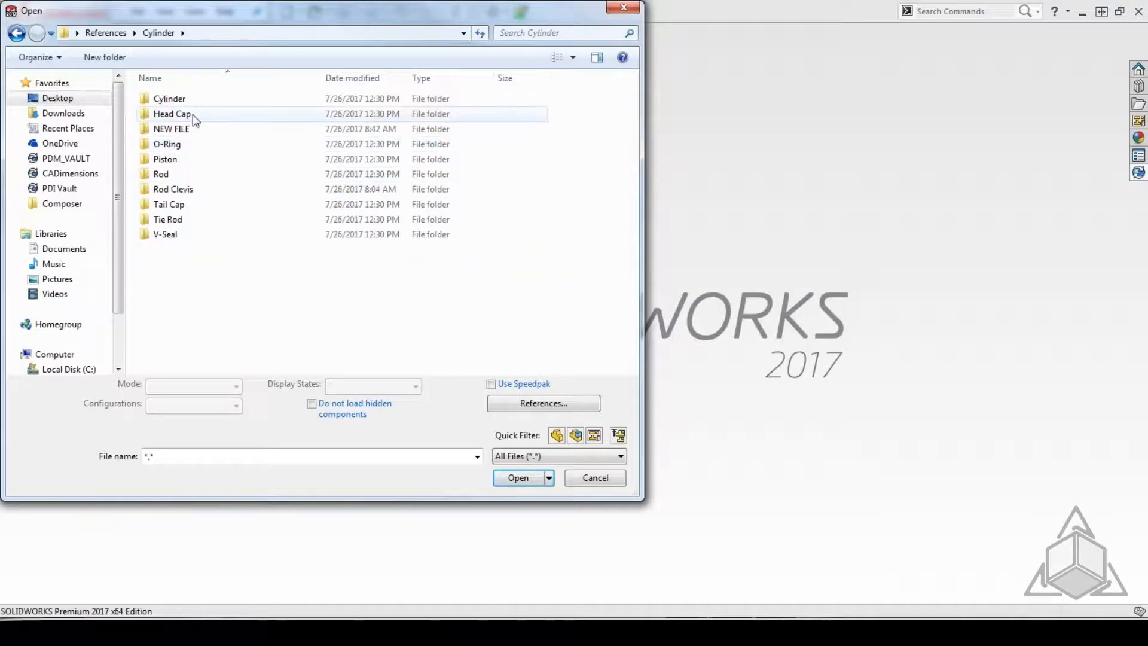
Open the head cap part from the NEW FILE folder and view it close up from an angle.
double_click(191, 129)
click(171, 99)
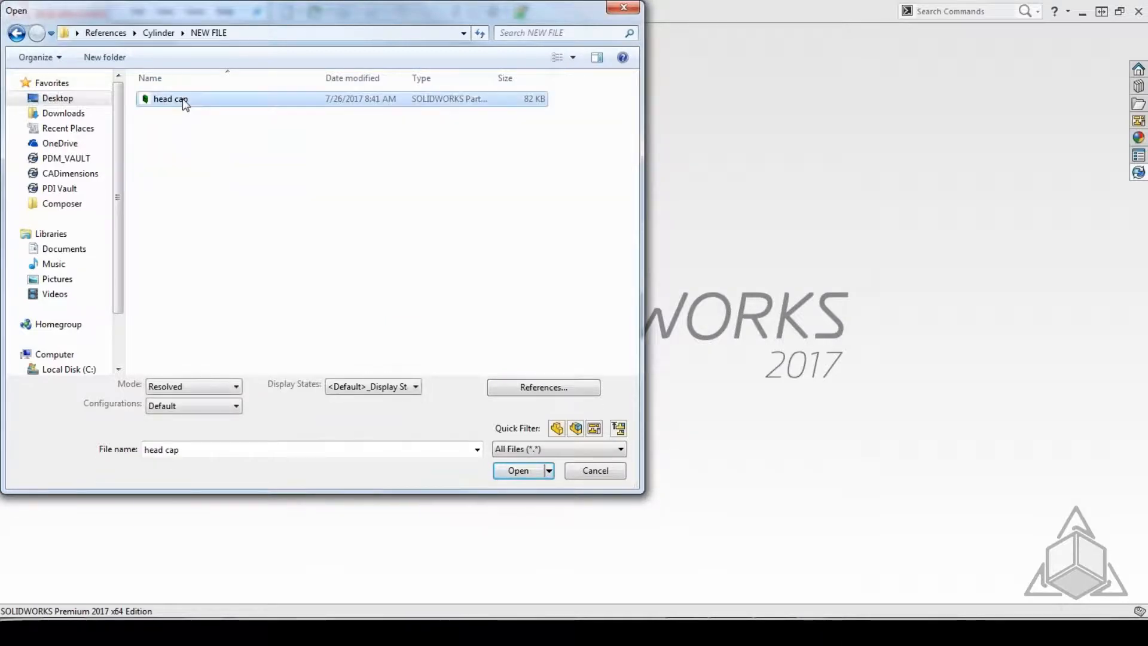
double_click(170, 100)
scroll(590, 234, up, 8)
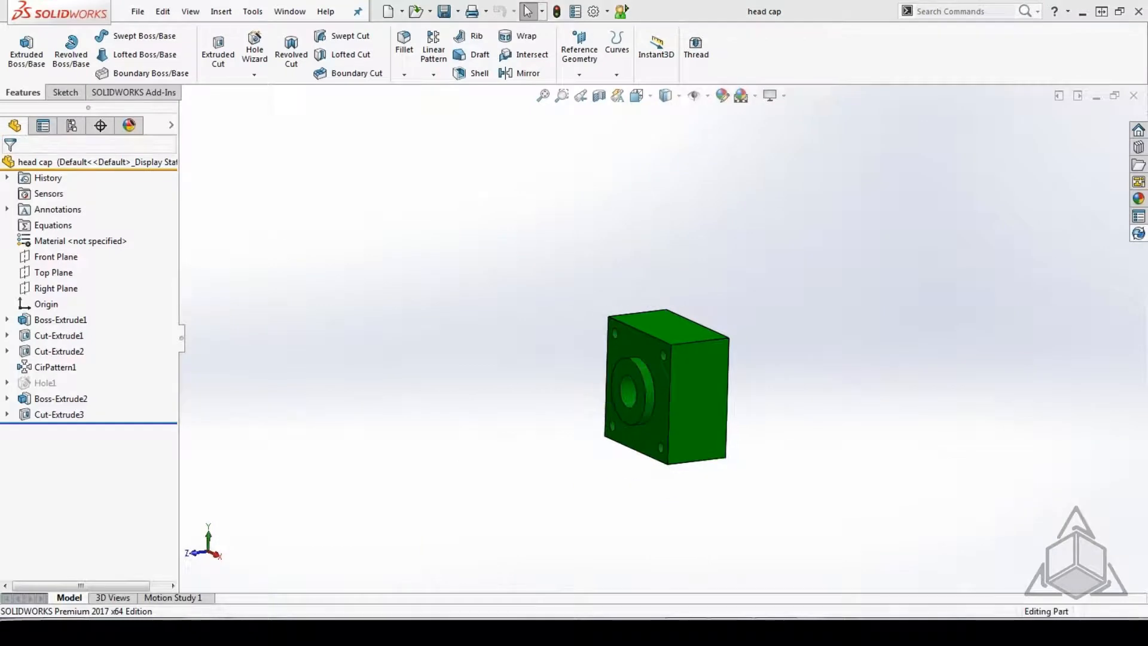
middle_drag(725, 388, 657, 335)
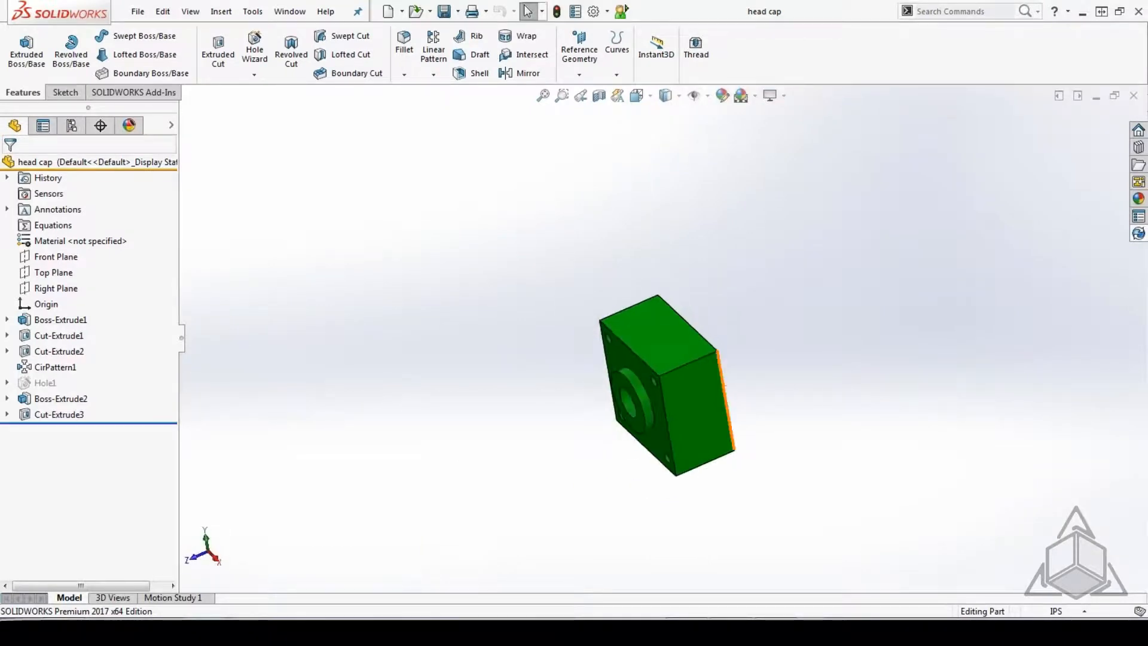
middle_drag(702, 409, 712, 345)
scroll(695, 381, down, 5)
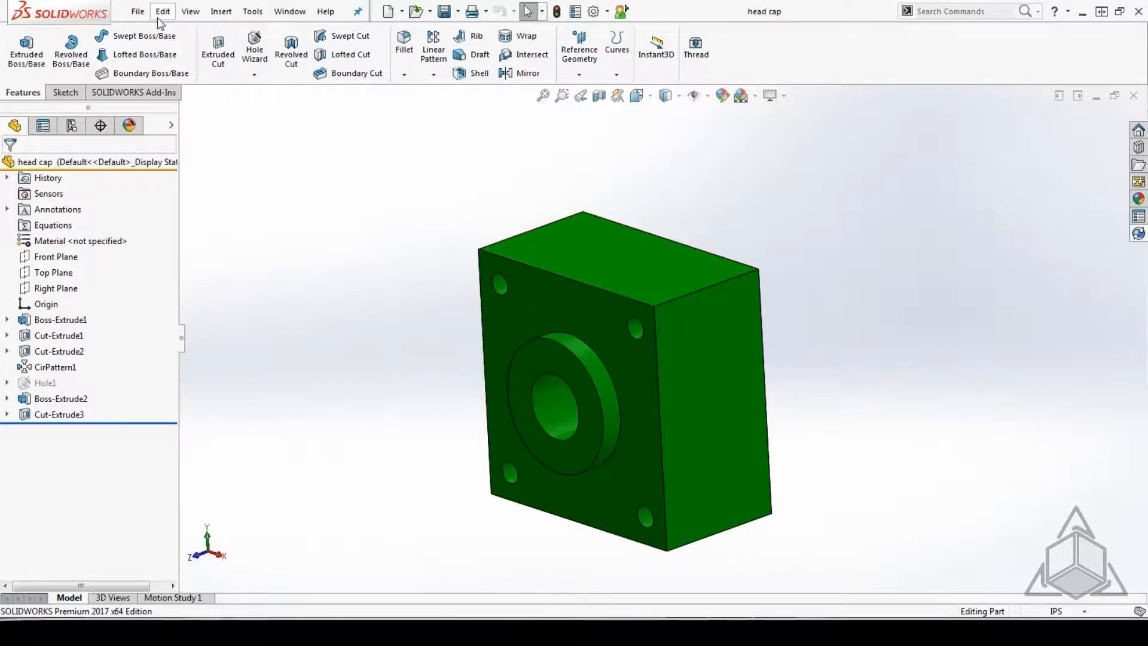
Open the cylinder assembly from Cylinder\Cylinder with the head cap part still open, dismiss its warnings, and close it without saving.
click(138, 11)
click(155, 48)
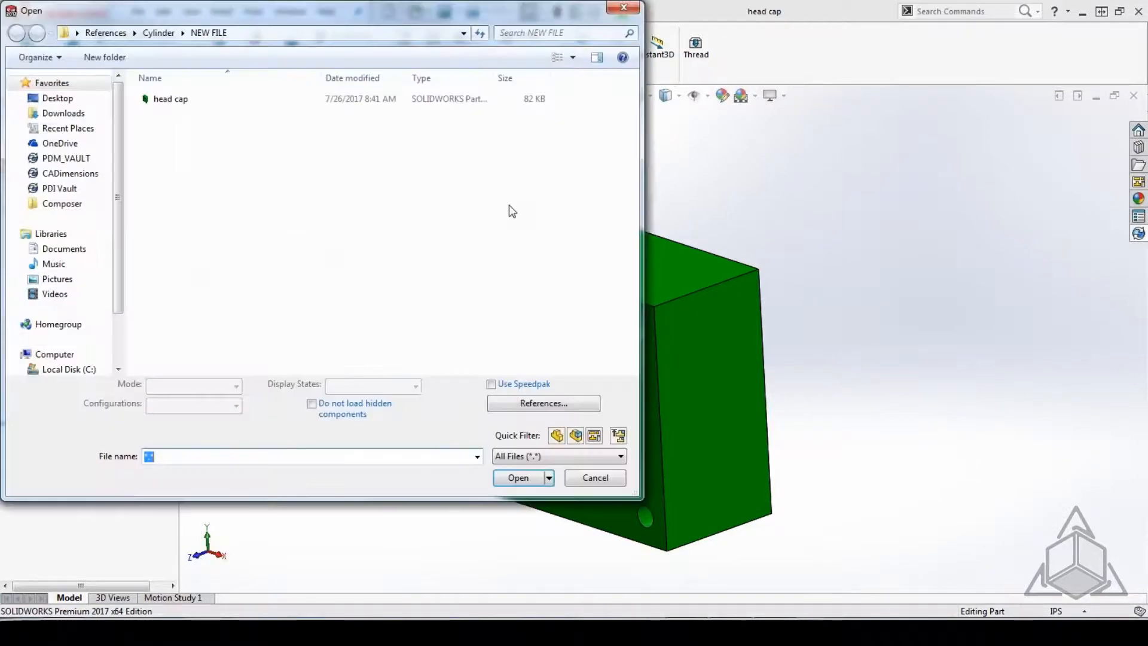
click(159, 33)
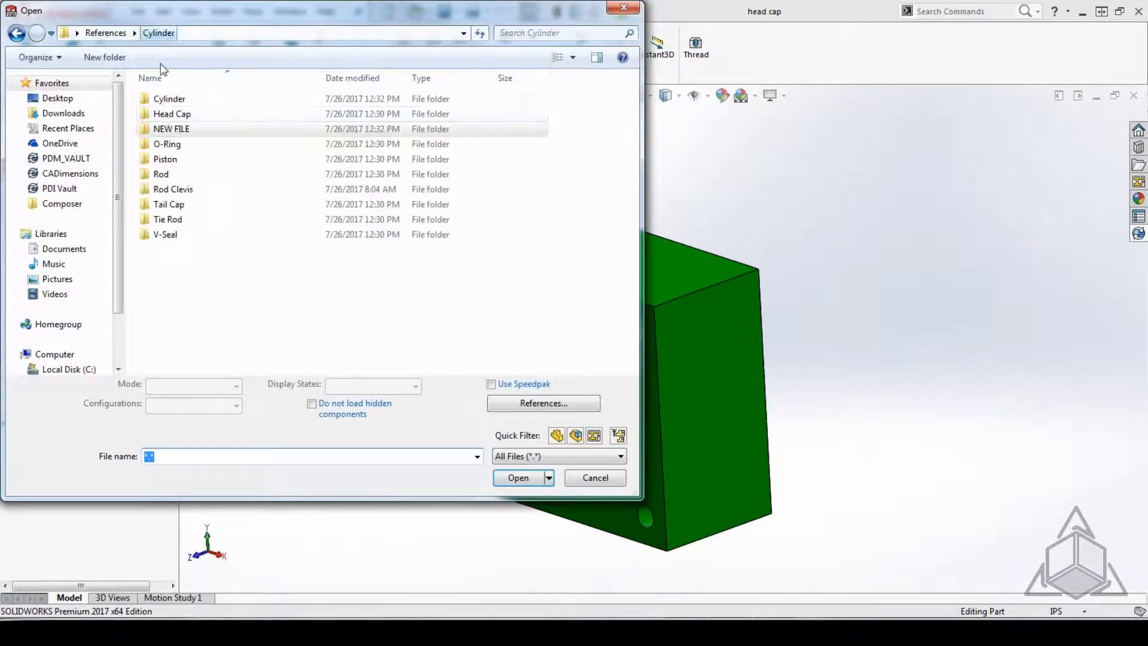
double_click(165, 102)
double_click(168, 114)
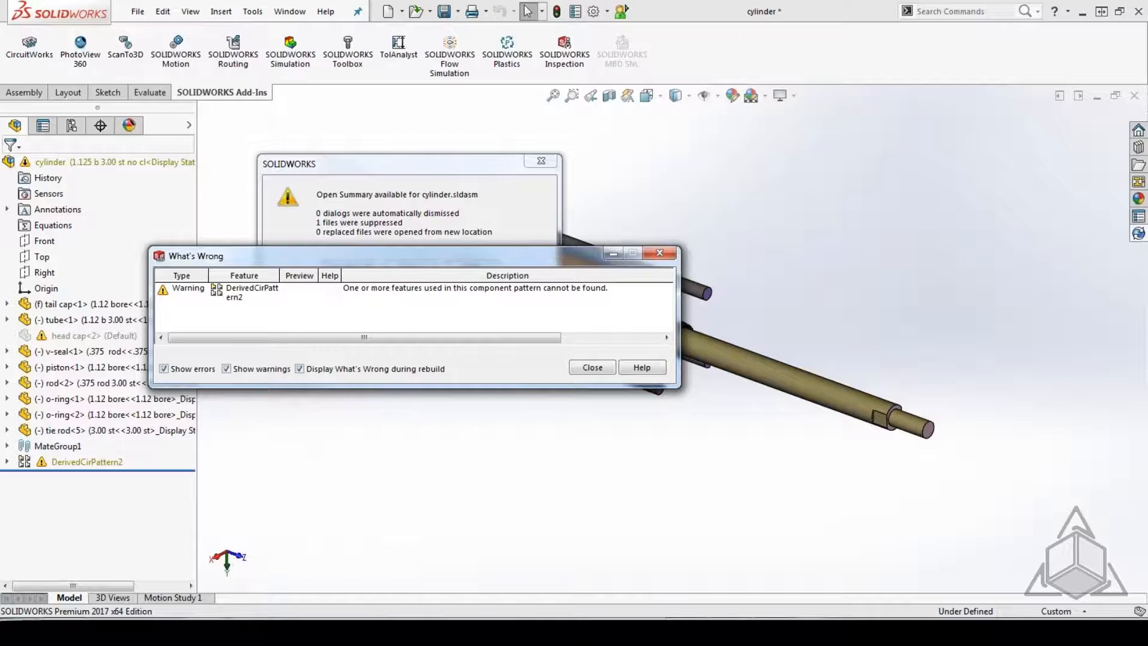
click(595, 367)
click(551, 162)
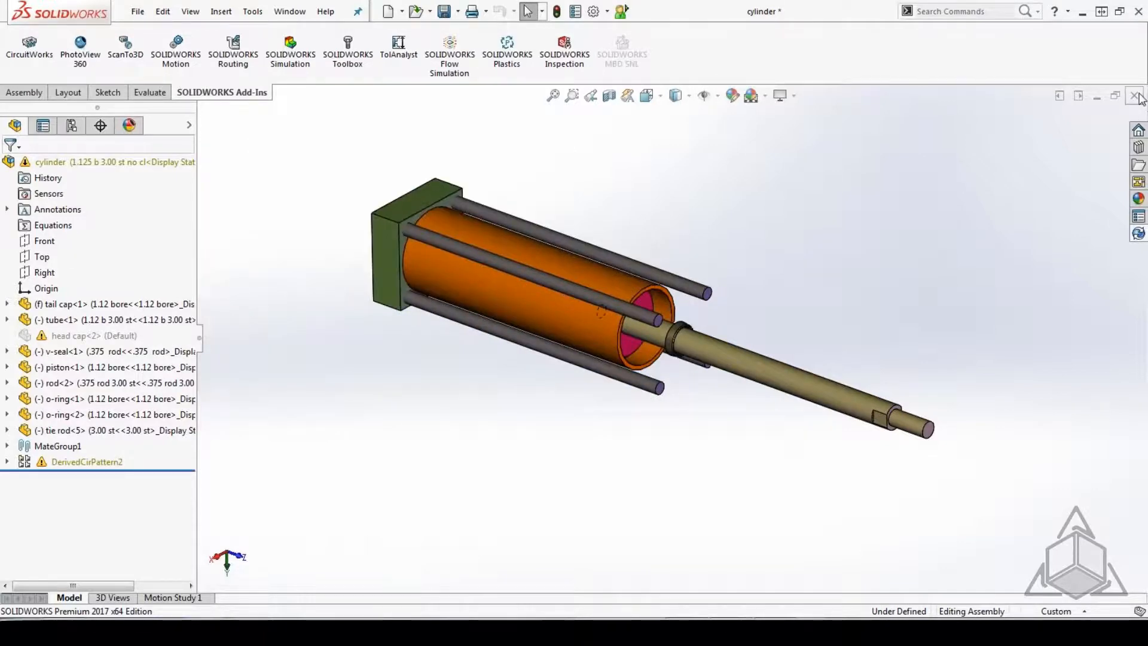
click(589, 339)
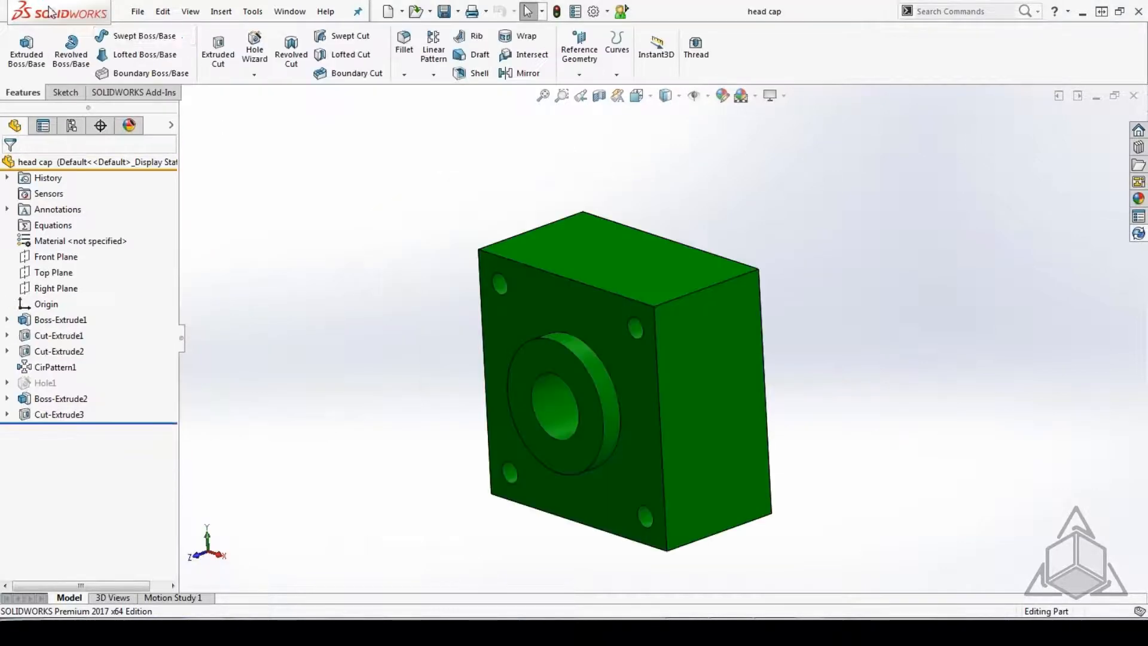
Reopen the cylinder assembly and accept the same-named head cap file anyway despite its mismatched internal ID.
click(141, 12)
click(142, 52)
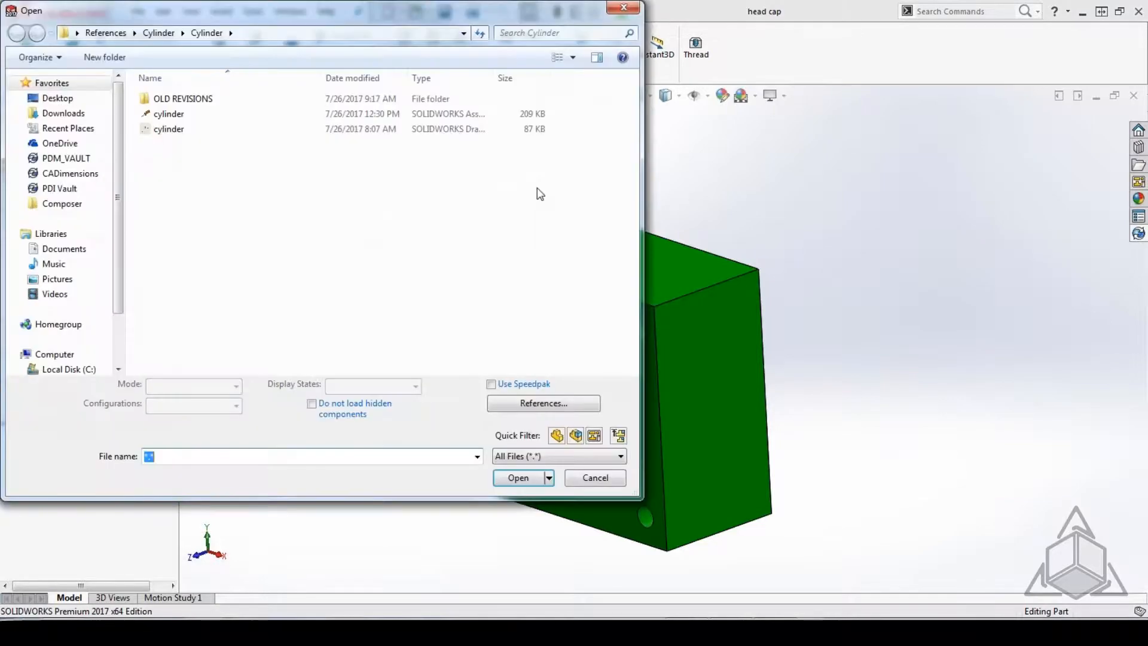
click(168, 114)
click(518, 477)
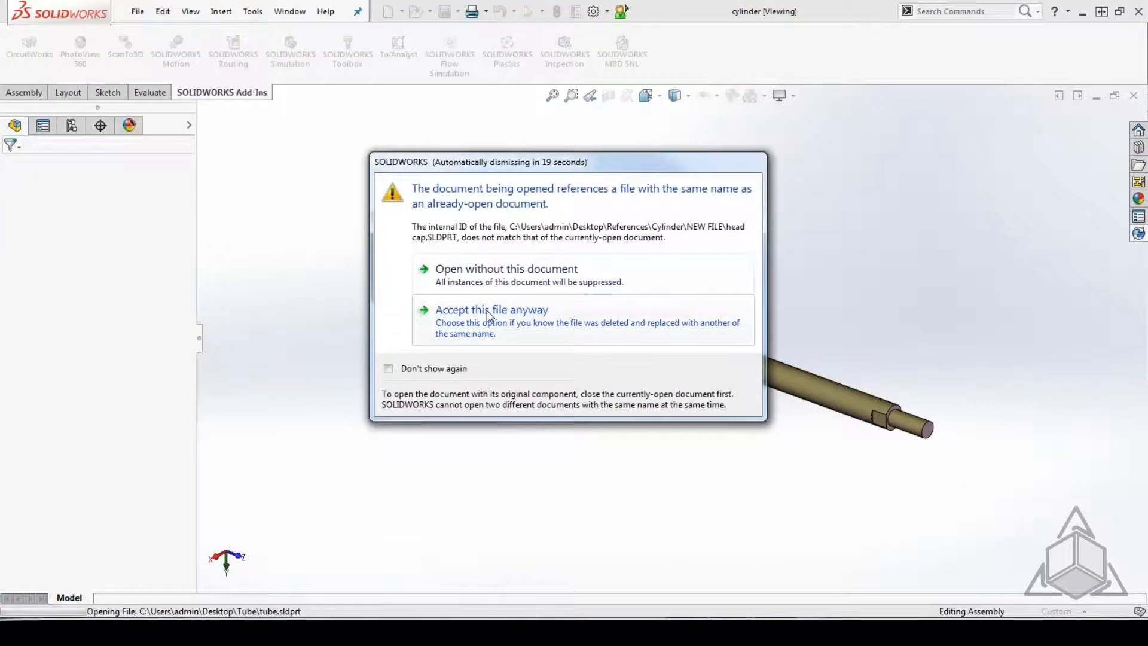
click(476, 330)
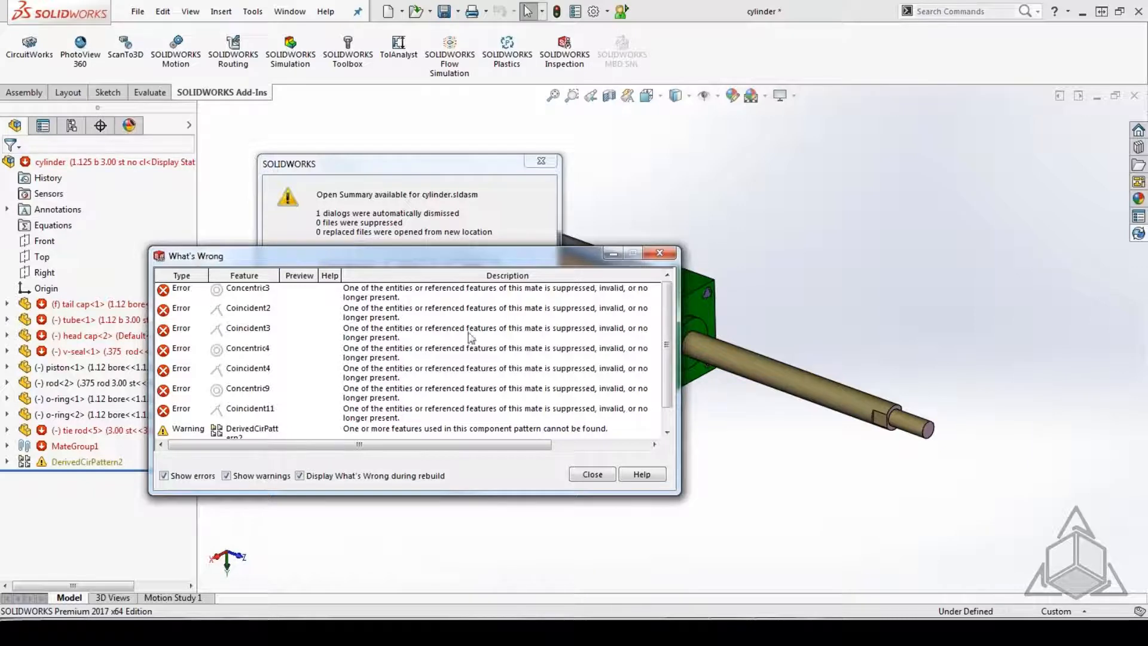
Expand MateGroup1 to examine the mate errors, and dismiss the What's Wrong list and the open summary.
click(6, 447)
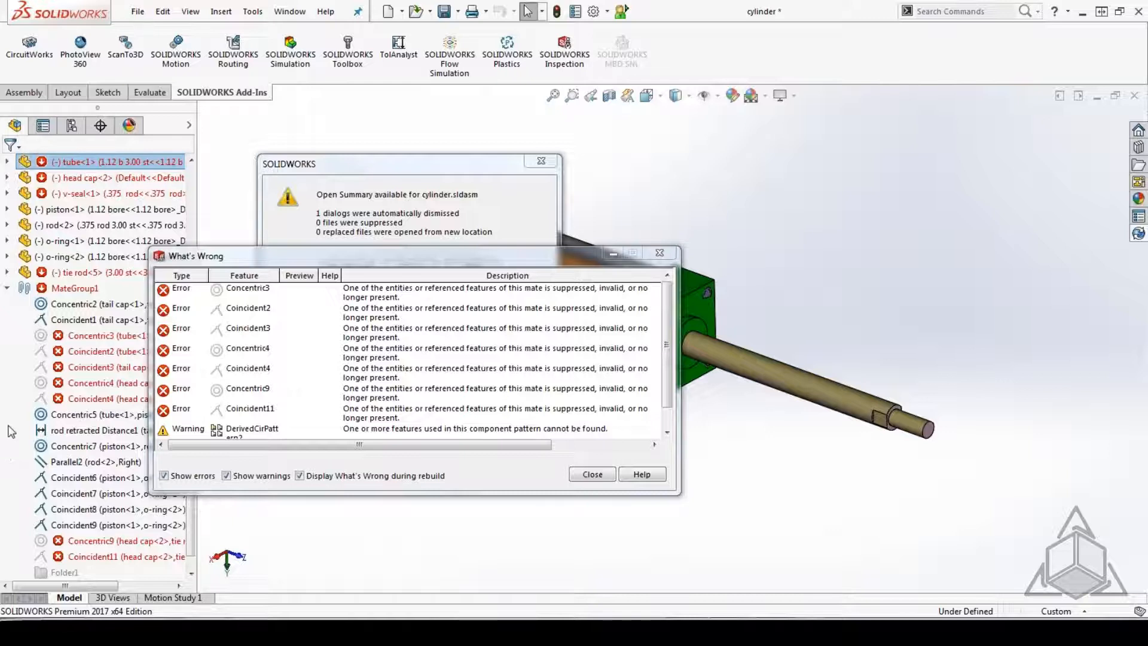
click(609, 475)
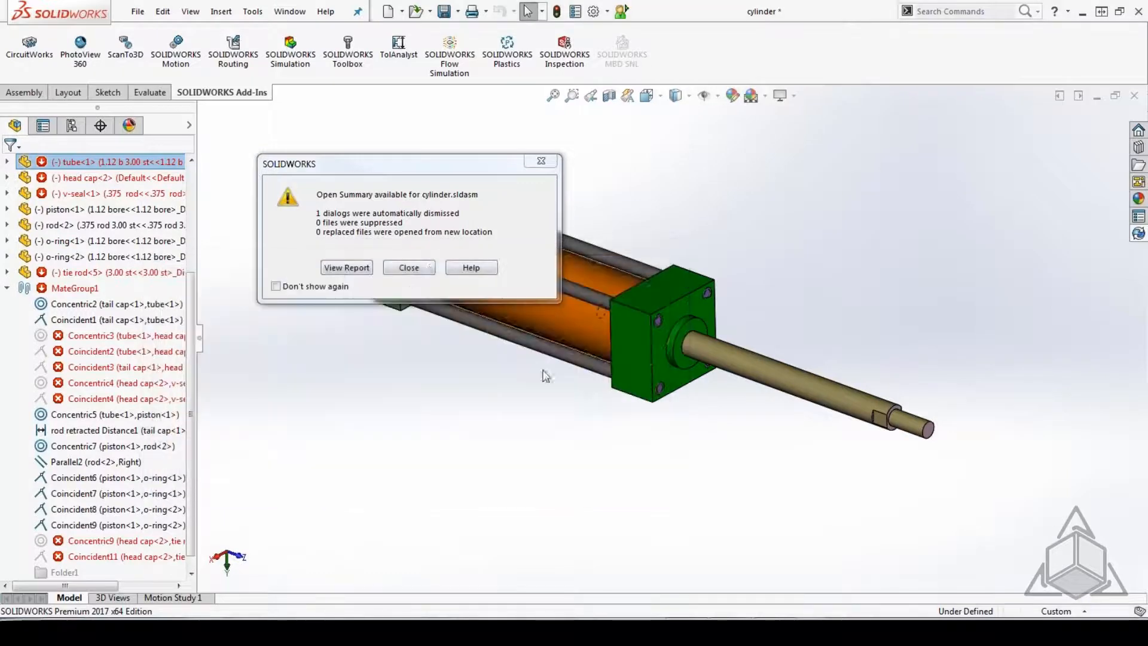
click(411, 267)
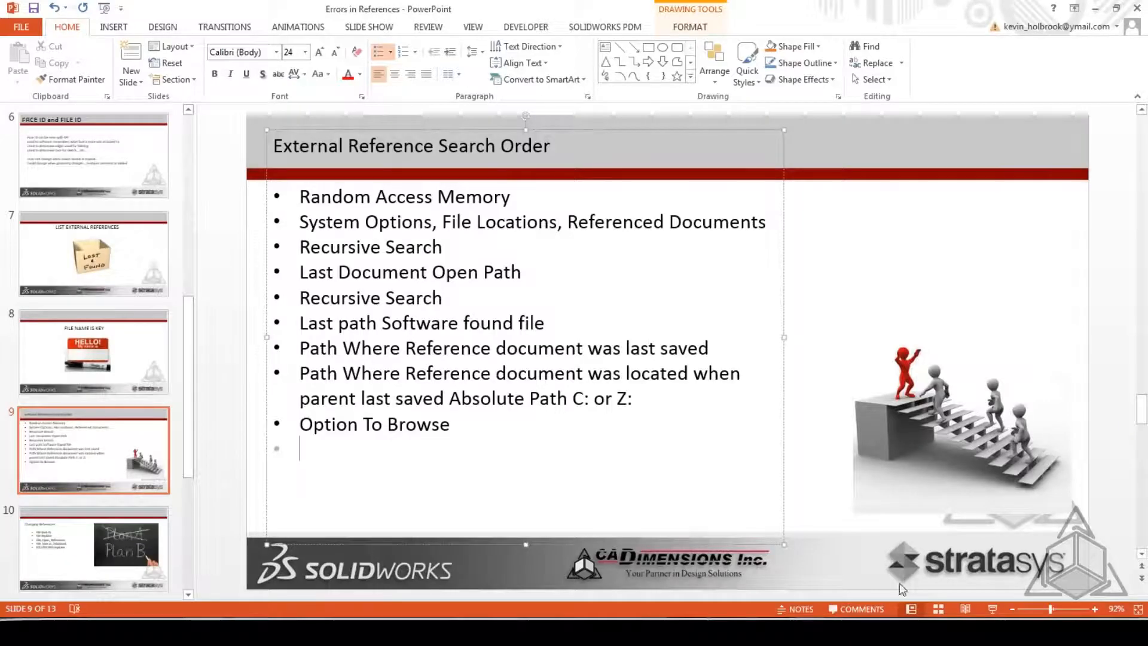
Switch to PowerPoint, present the External Reference Search Order slide full screen, and advance to the Changing References slide.
key(shift+F5)
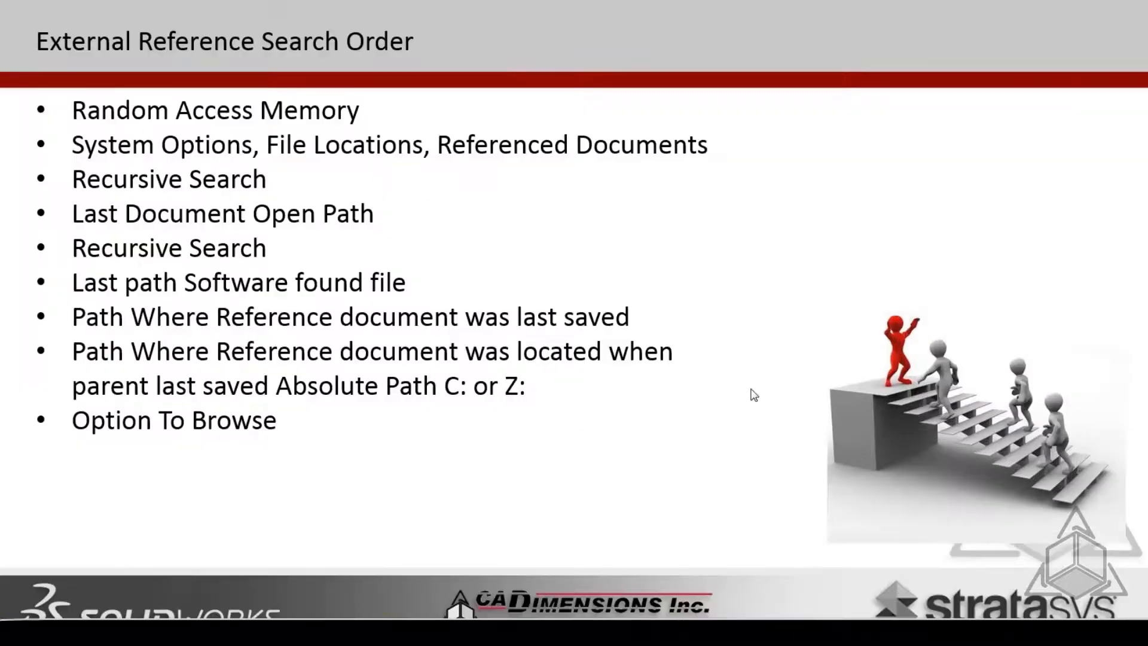
click(751, 392)
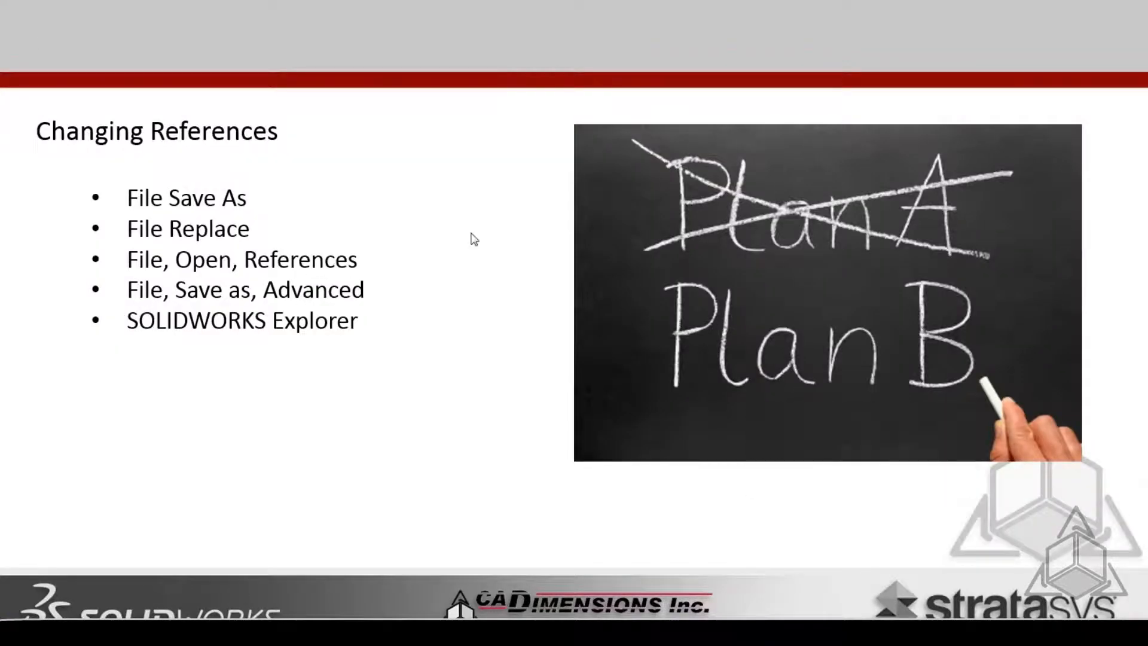
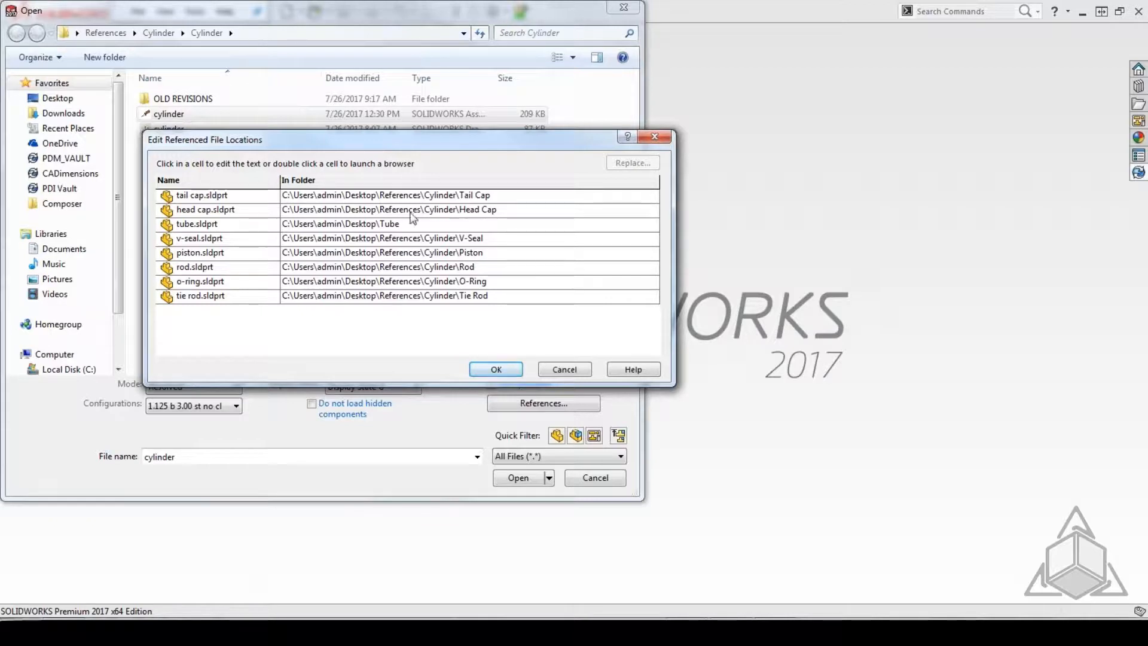
Try redirecting the tube.sldprt reference to Cylinder\Cylinder\OLD REVISIONS\Components, and cancel the location change and file opening.
double_click(393, 224)
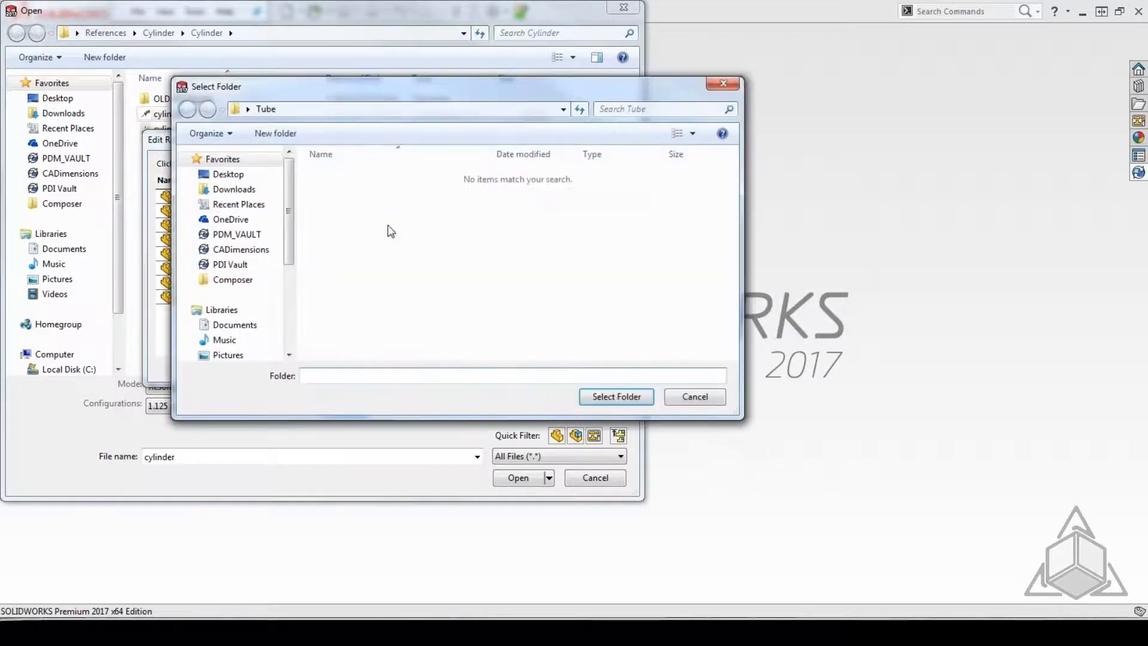
click(230, 175)
double_click(539, 331)
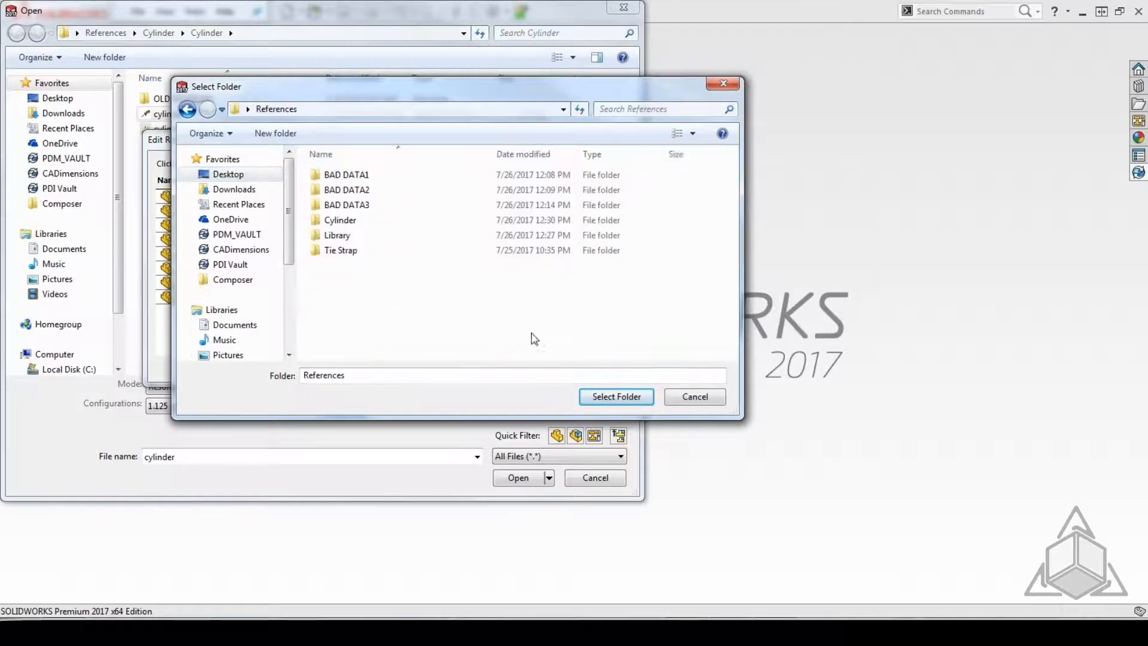
double_click(348, 222)
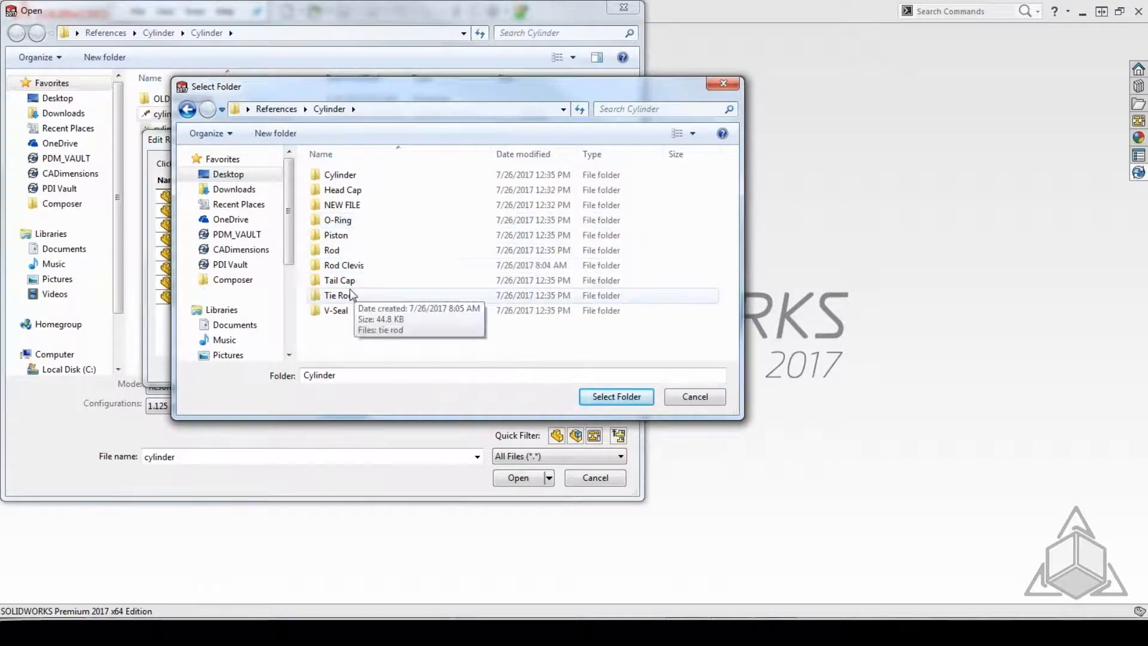
double_click(339, 175)
double_click(340, 177)
double_click(340, 176)
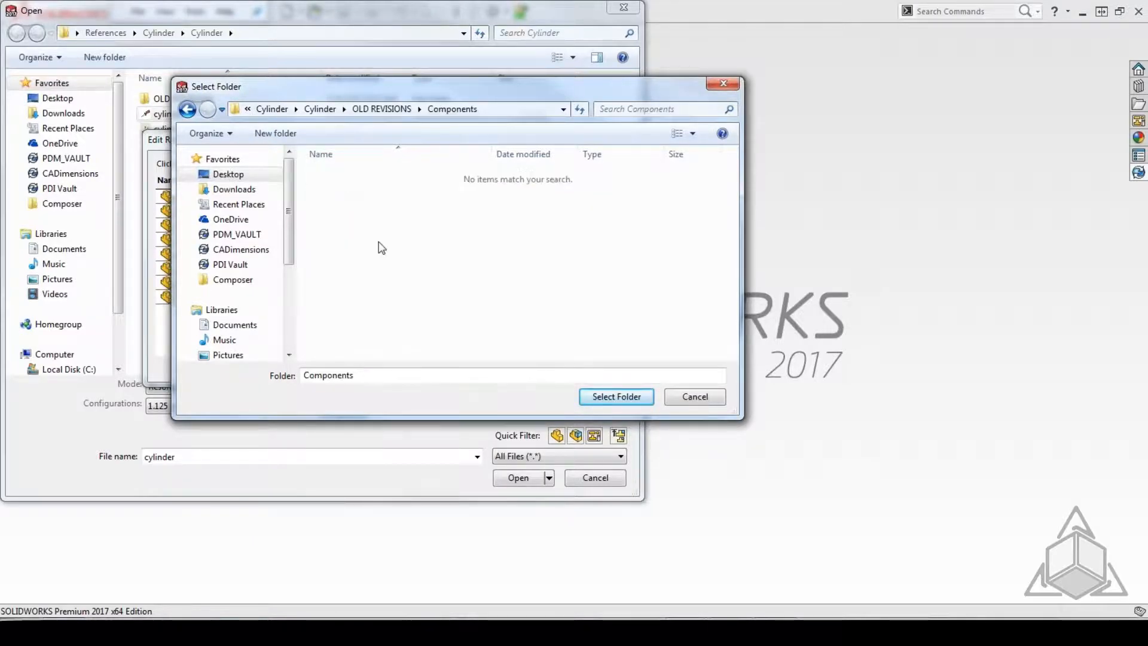
click(598, 393)
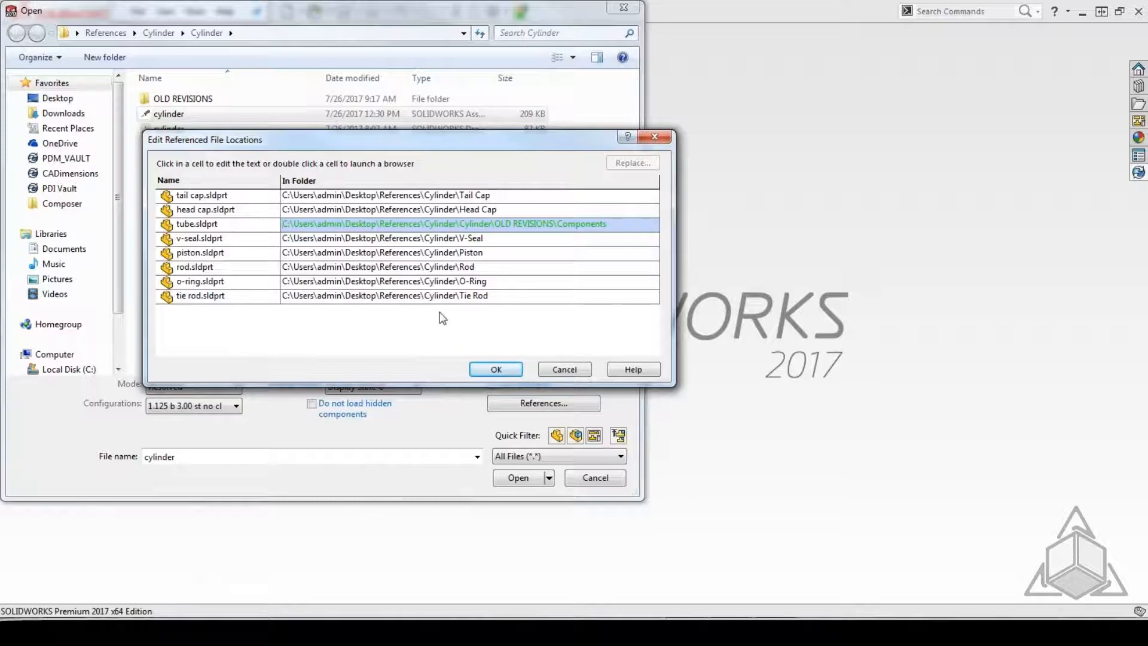
click(566, 369)
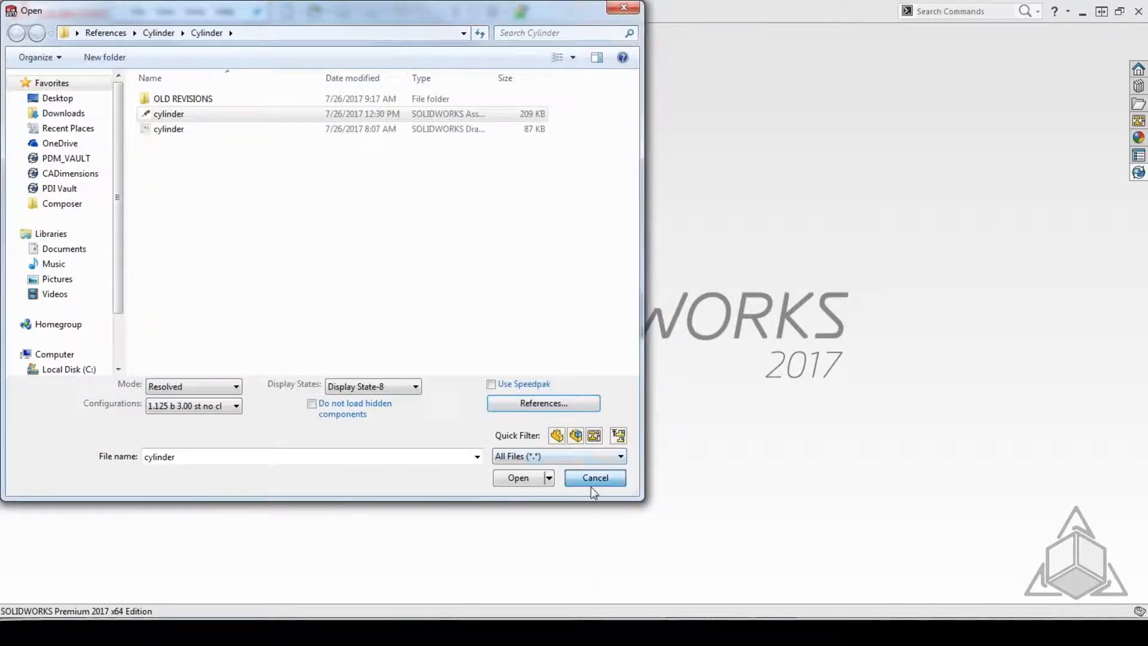
click(592, 480)
Reopen the recent cylinder assembly and bring up its advanced Save As reference list with all referenced components included.
click(137, 12)
click(159, 112)
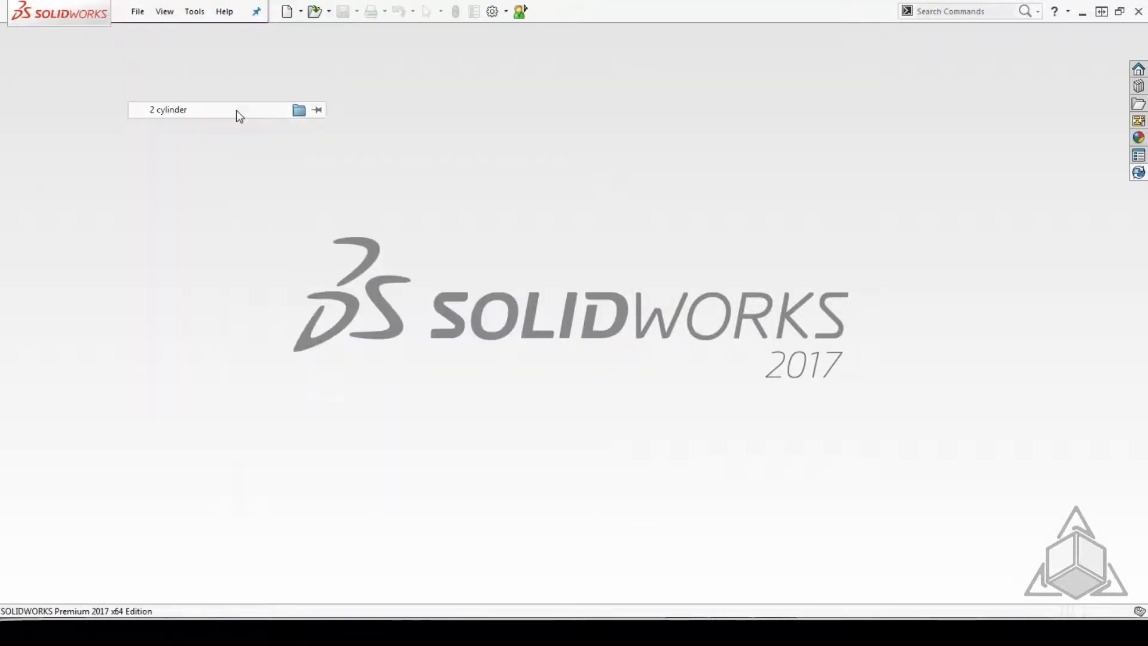
click(136, 11)
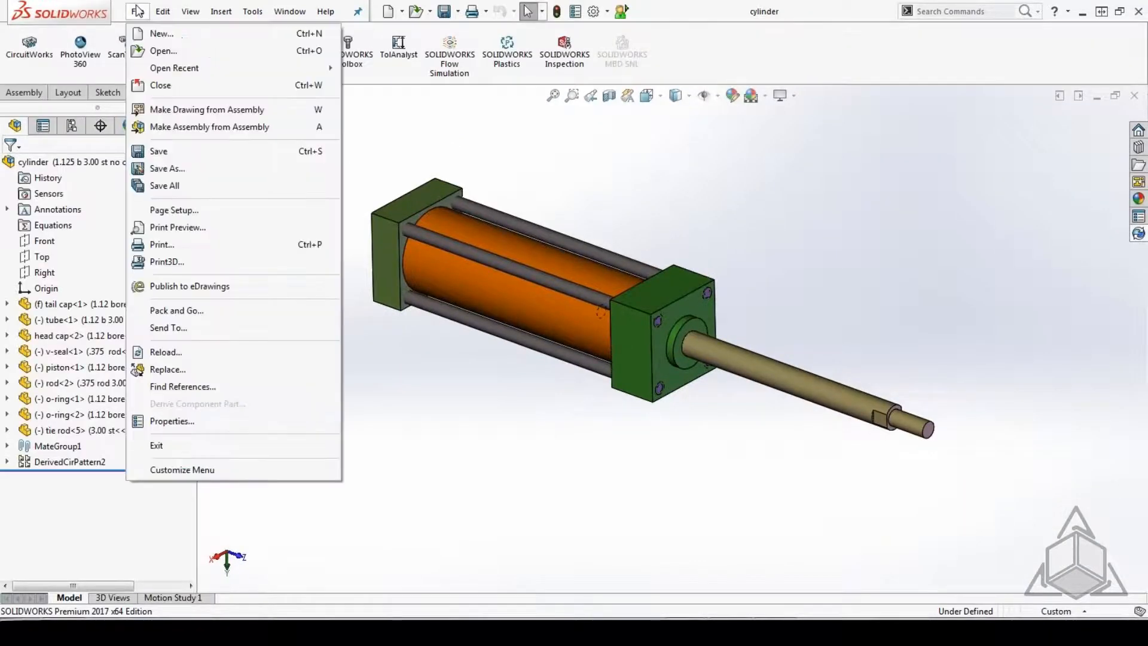
click(167, 170)
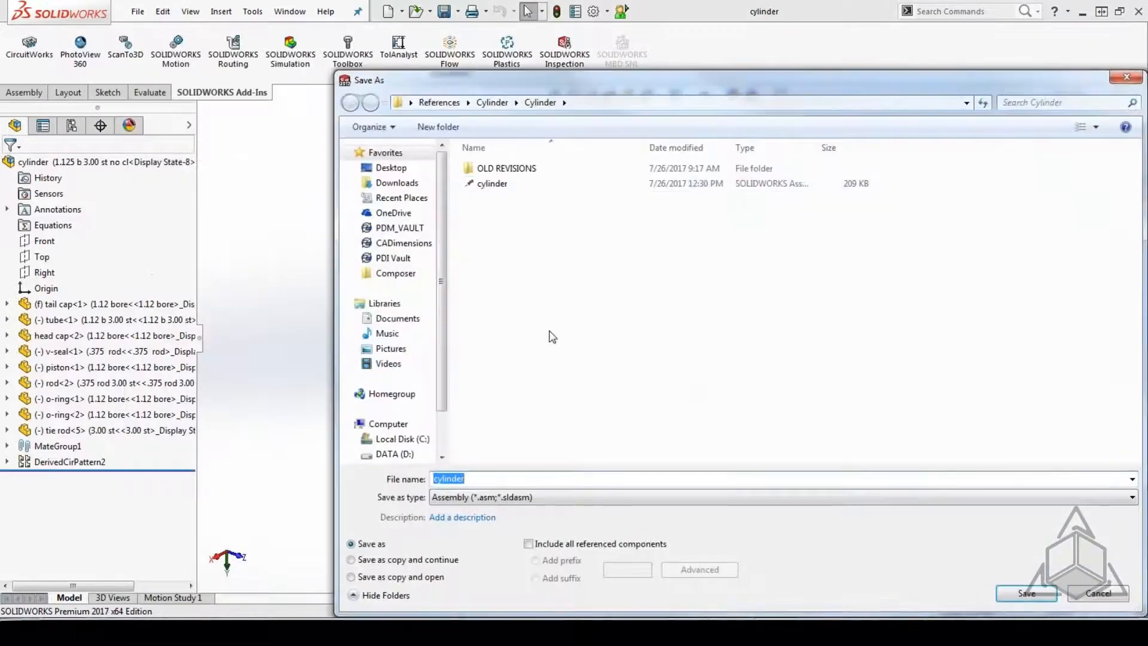
drag(653, 82, 526, 49)
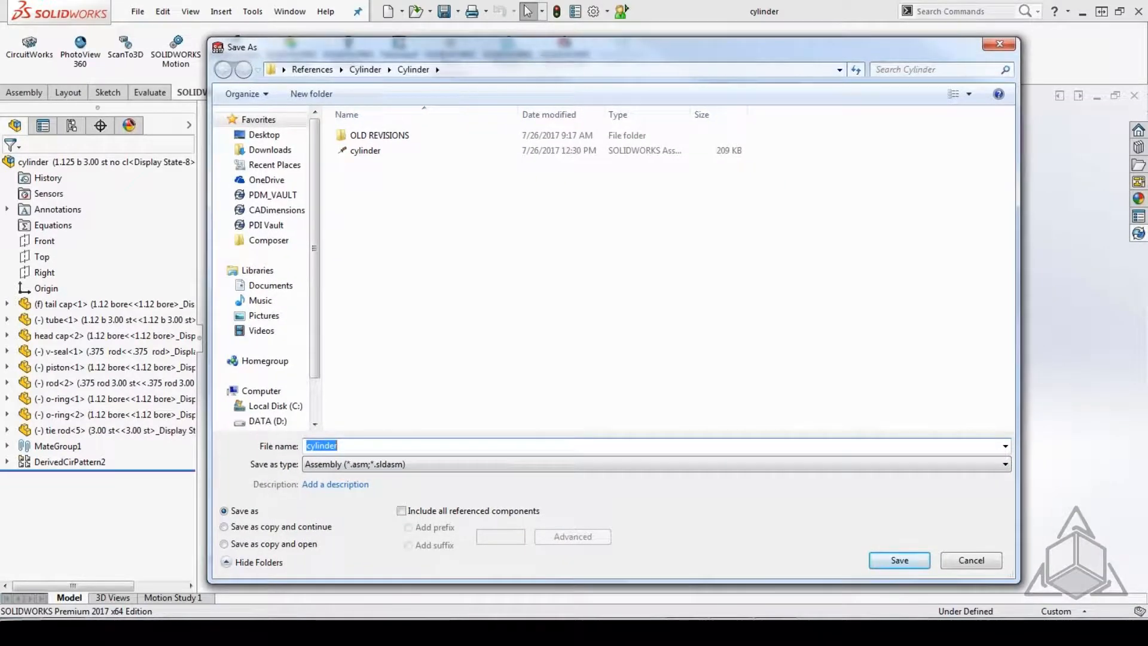
click(401, 512)
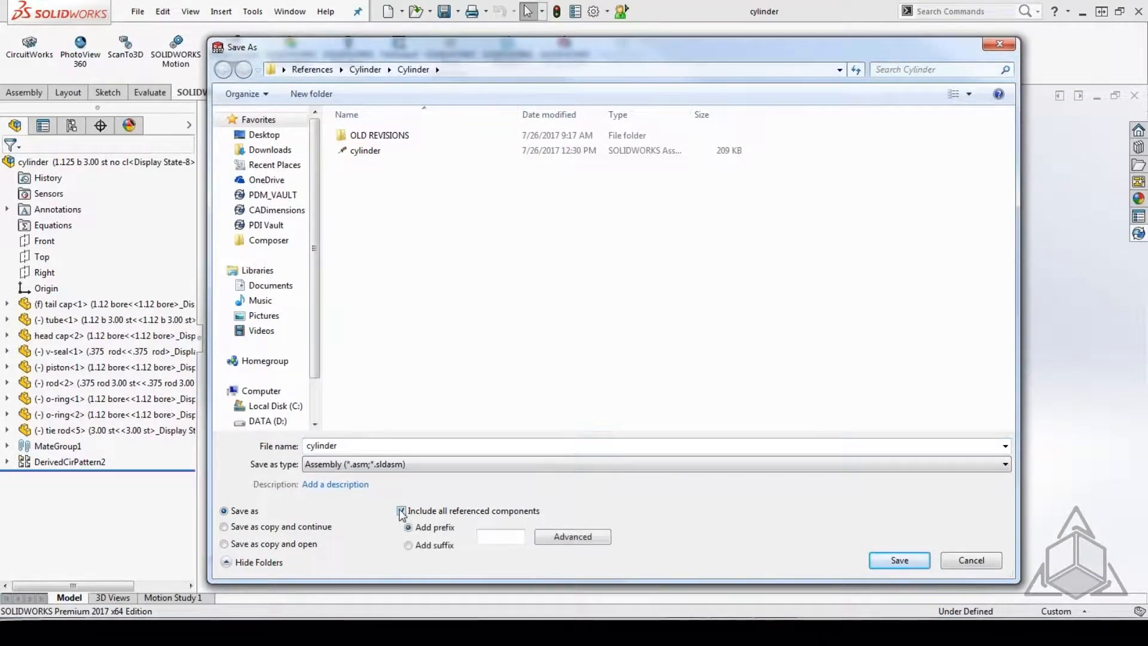
click(580, 537)
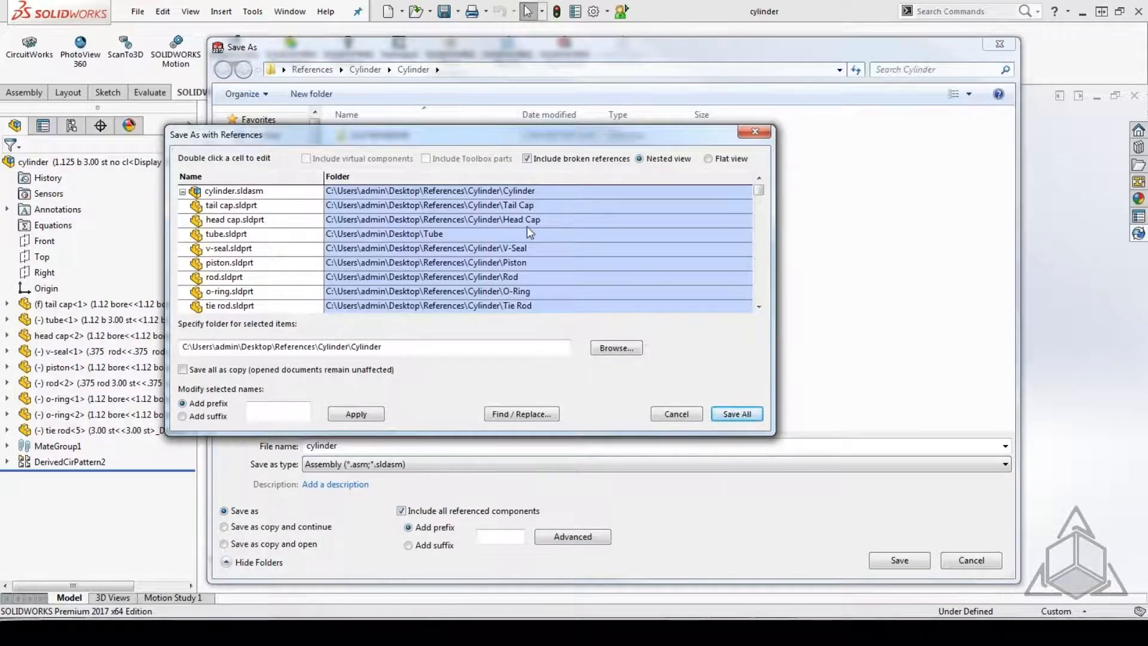
Open the head cap's file name for editing, select its folder entry, and abandon the save with references.
double_click(259, 221)
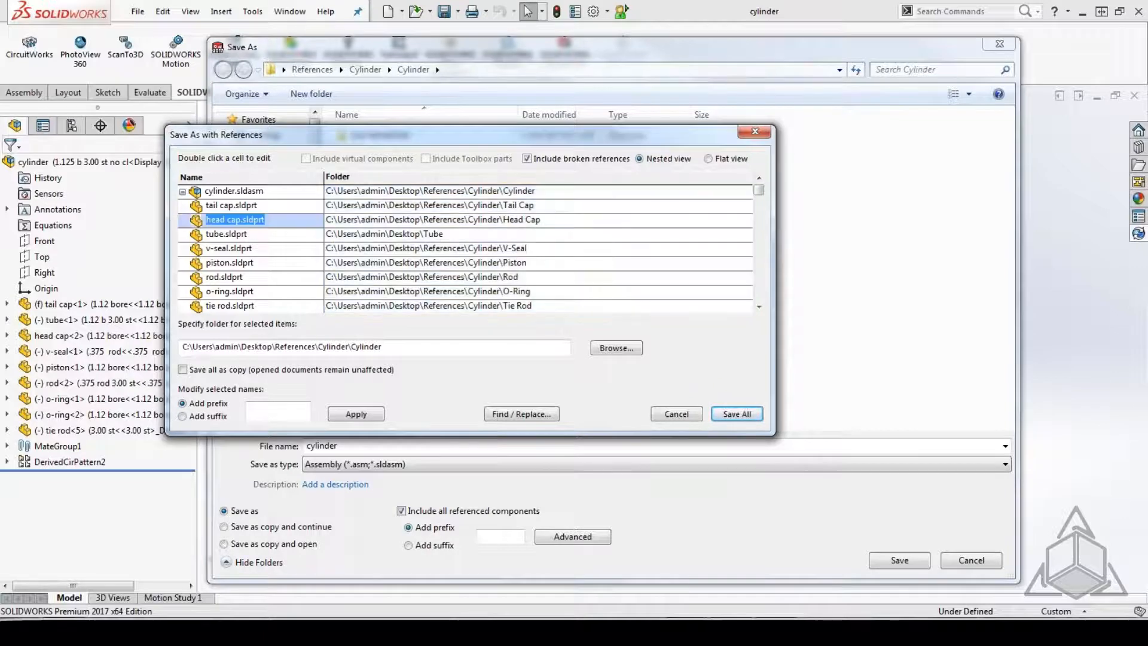
click(241, 219)
click(489, 220)
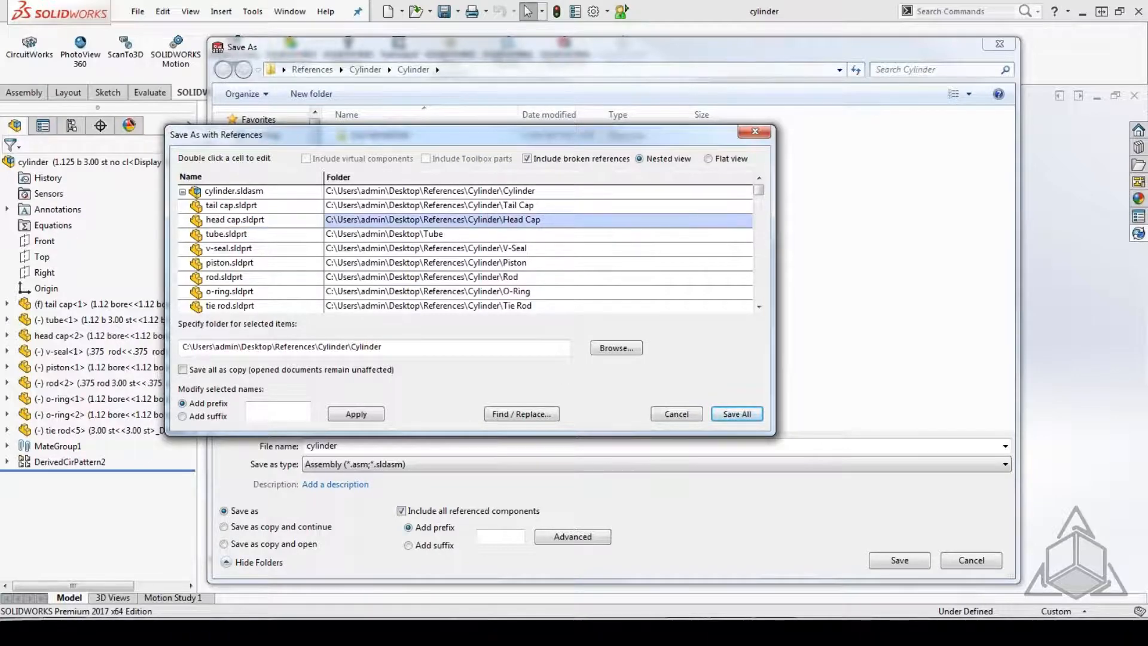
click(763, 130)
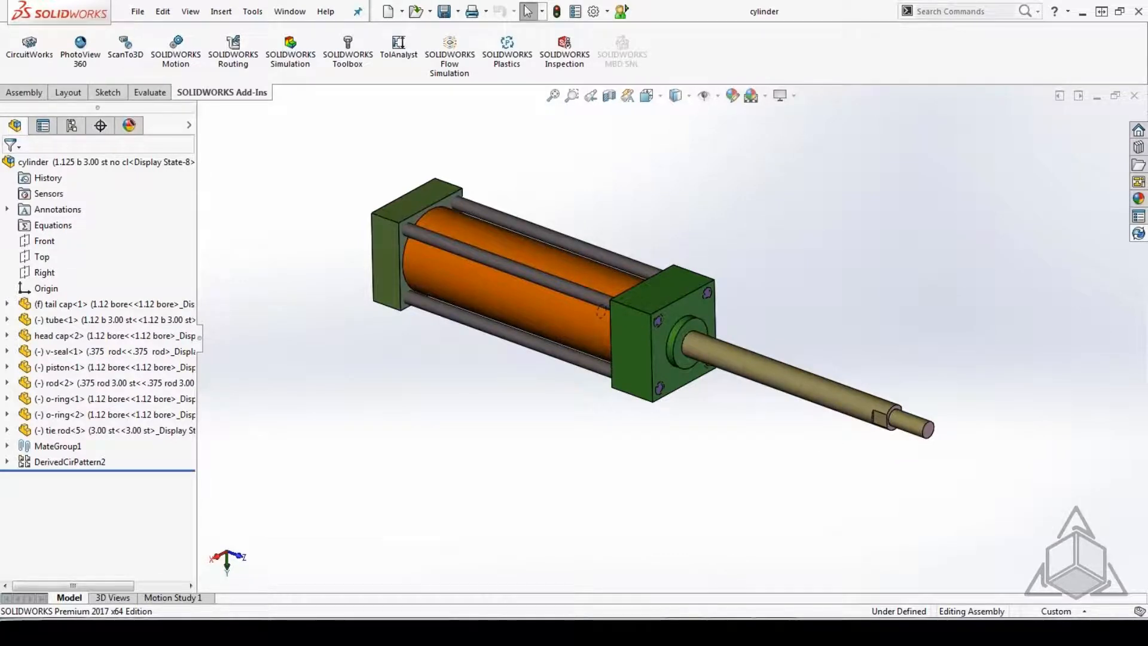
Switch to PowerPoint to review the Changing References slide, and return to the cylinder assembly in SOLIDWORKS.
mouse_move(680, 616)
click(721, 571)
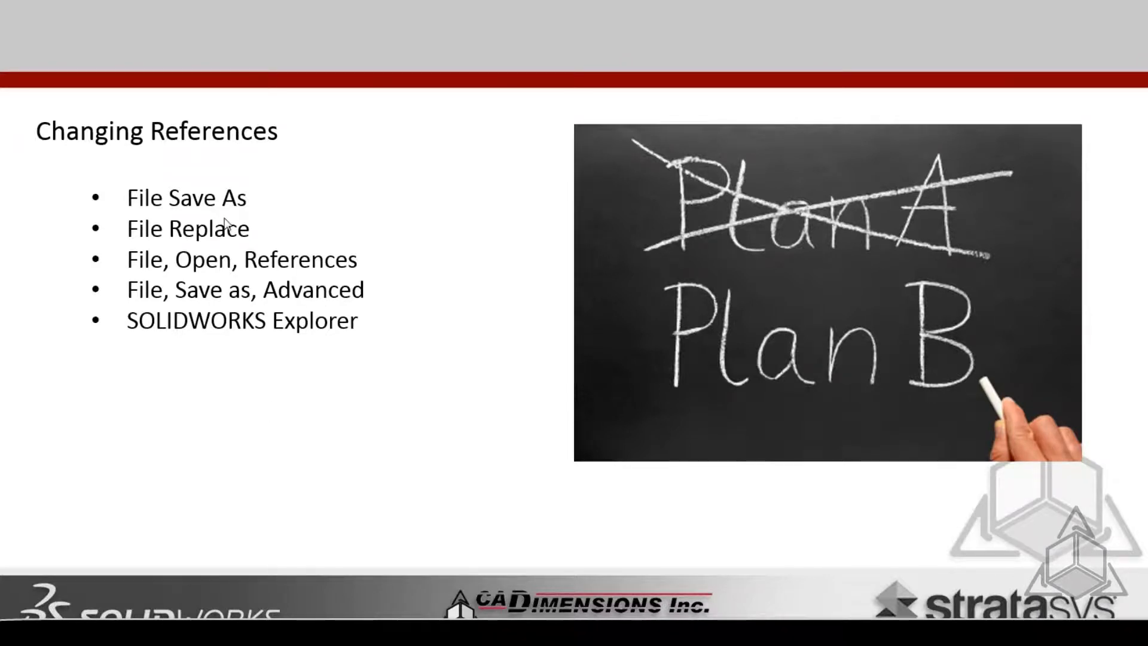
key(alt+Tab)
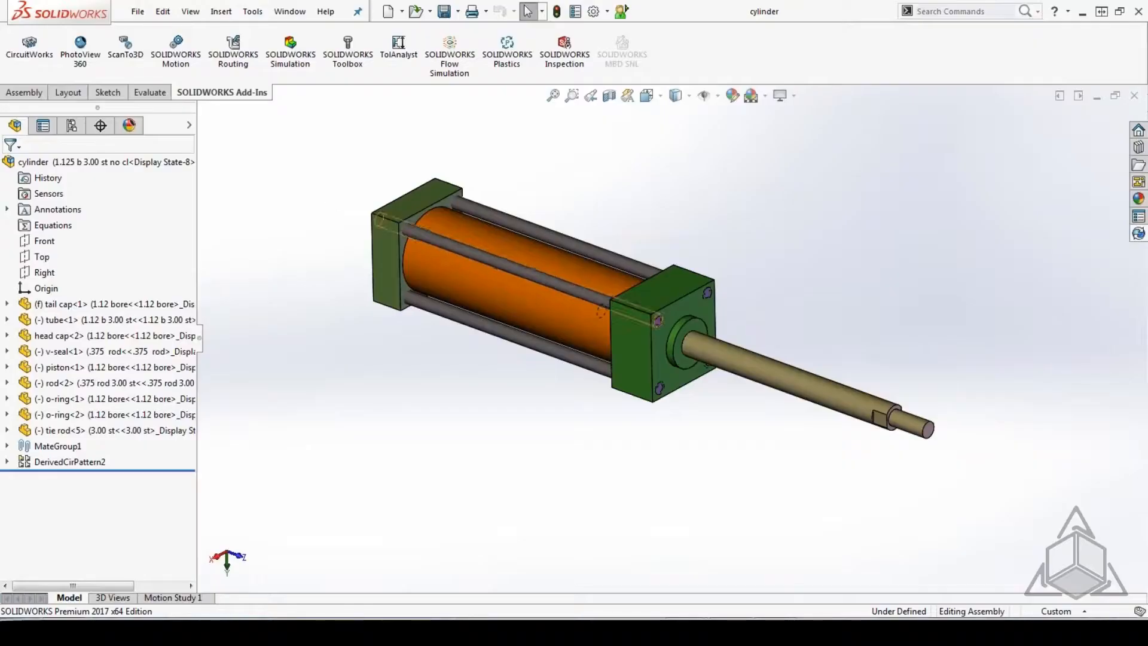
Open the tube component on its own and save it as a copy named tube2 in the Tube folder, opening the copy.
right_click(505, 252)
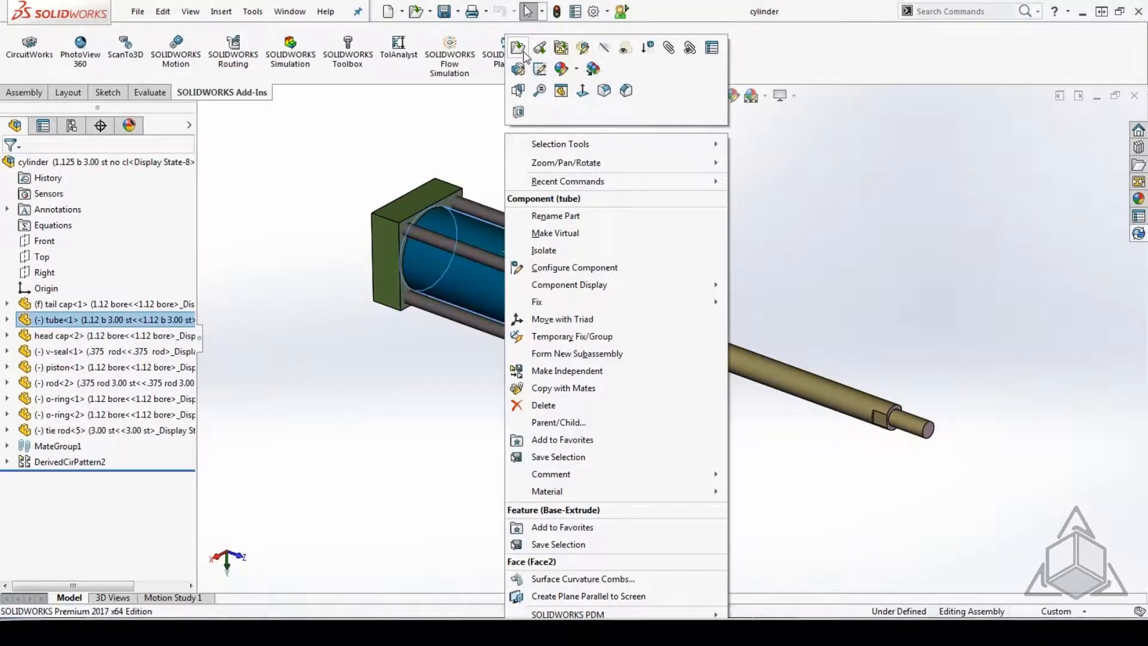
click(522, 51)
click(138, 12)
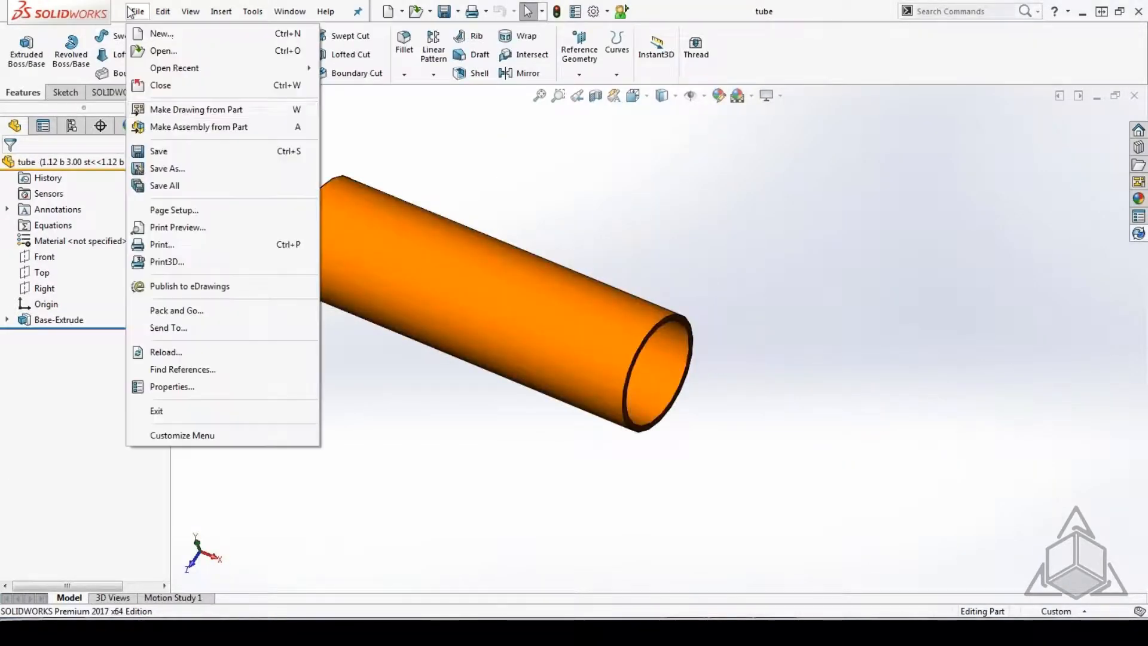
click(168, 169)
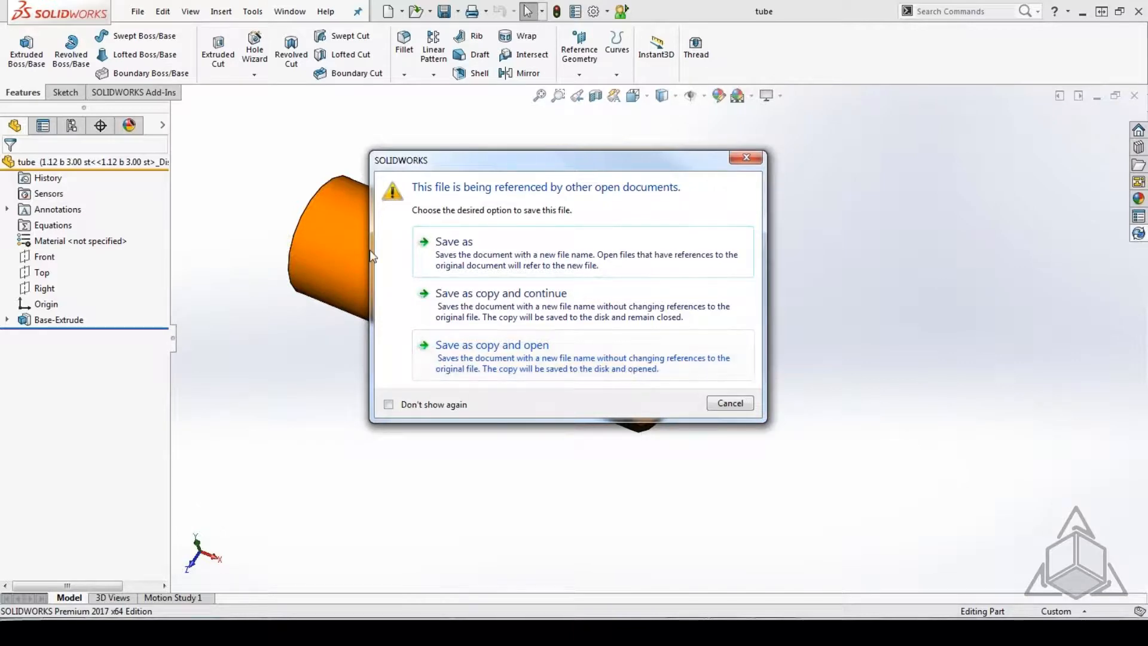
click(507, 365)
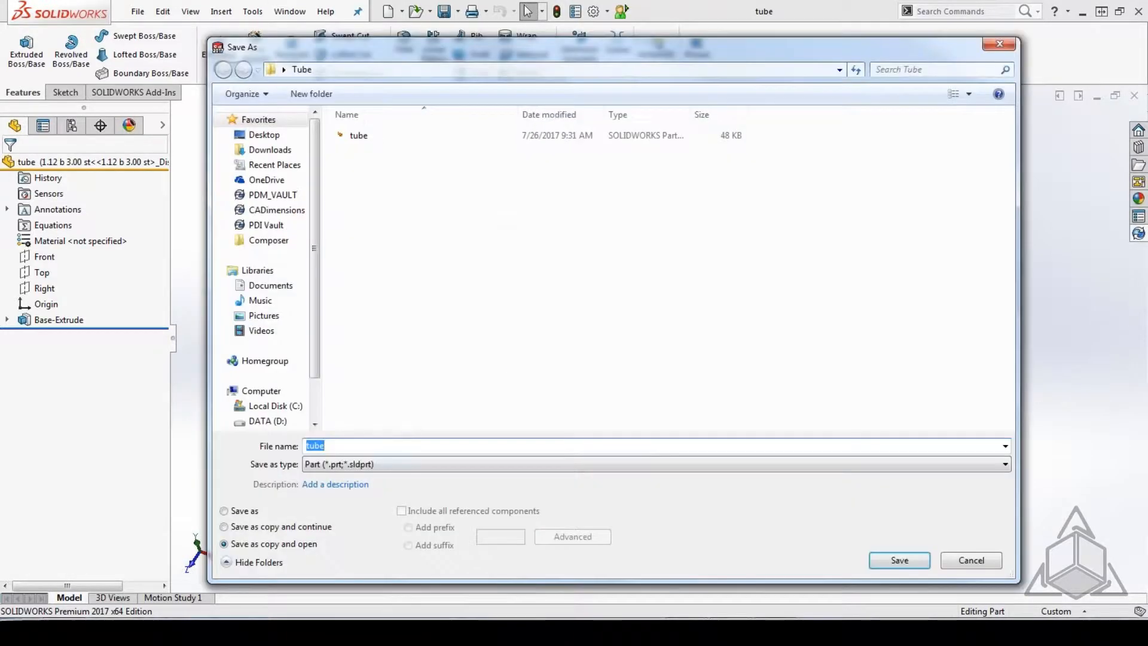
text(tube2)
click(900, 560)
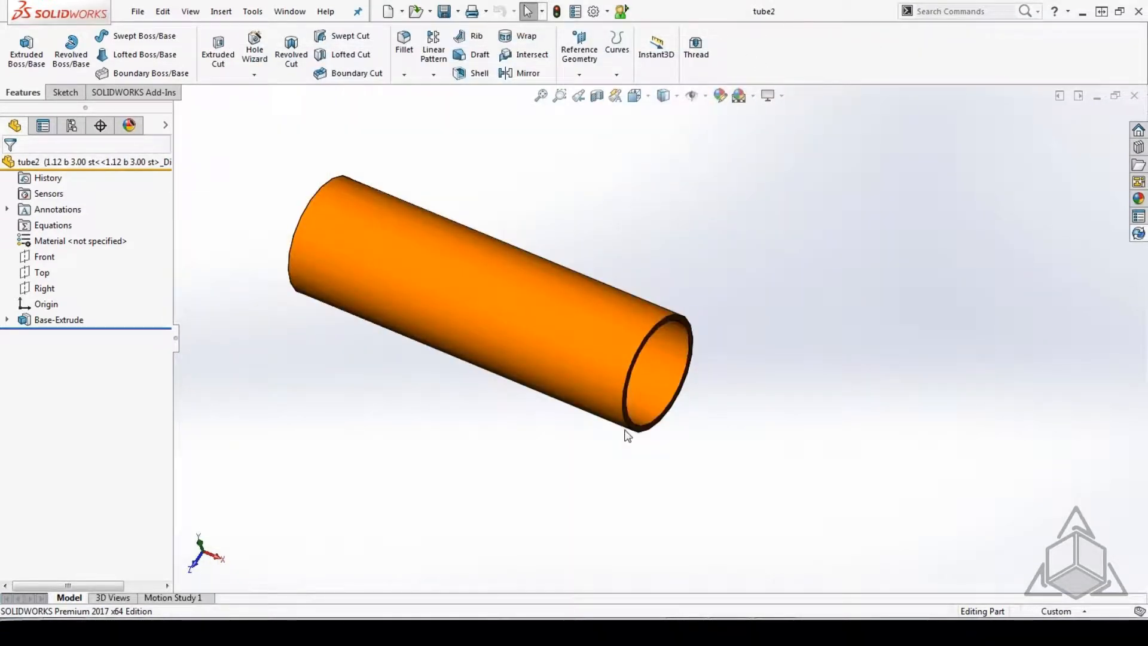
Return to the cylinder assembly and check with Find References which tube file it references, and close the list.
click(297, 11)
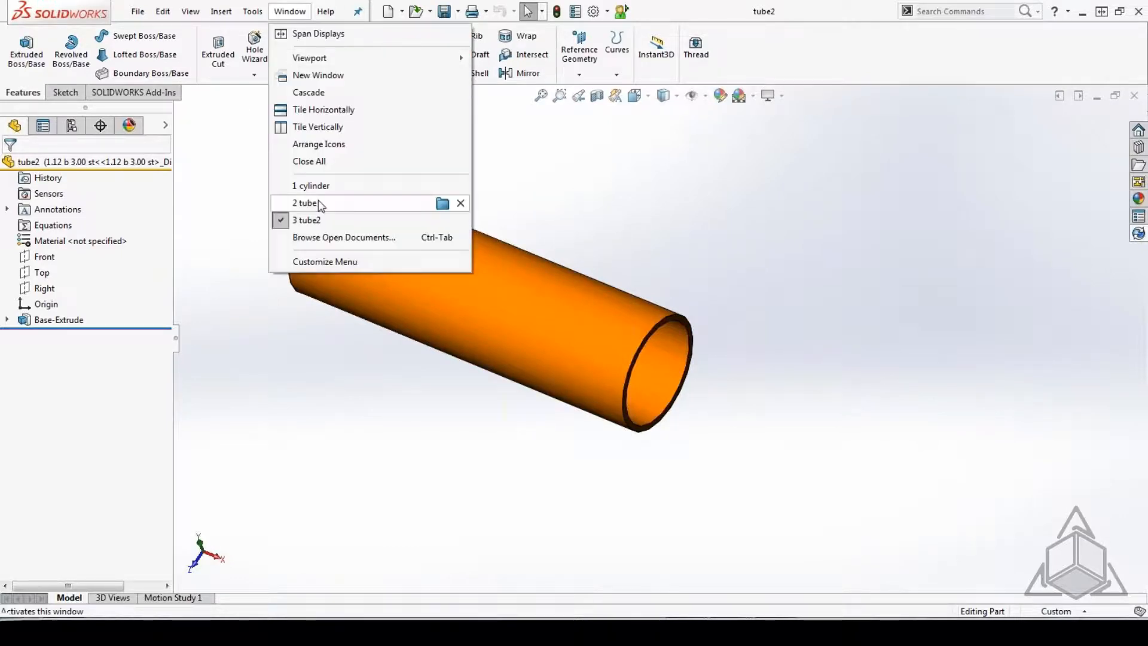
click(321, 186)
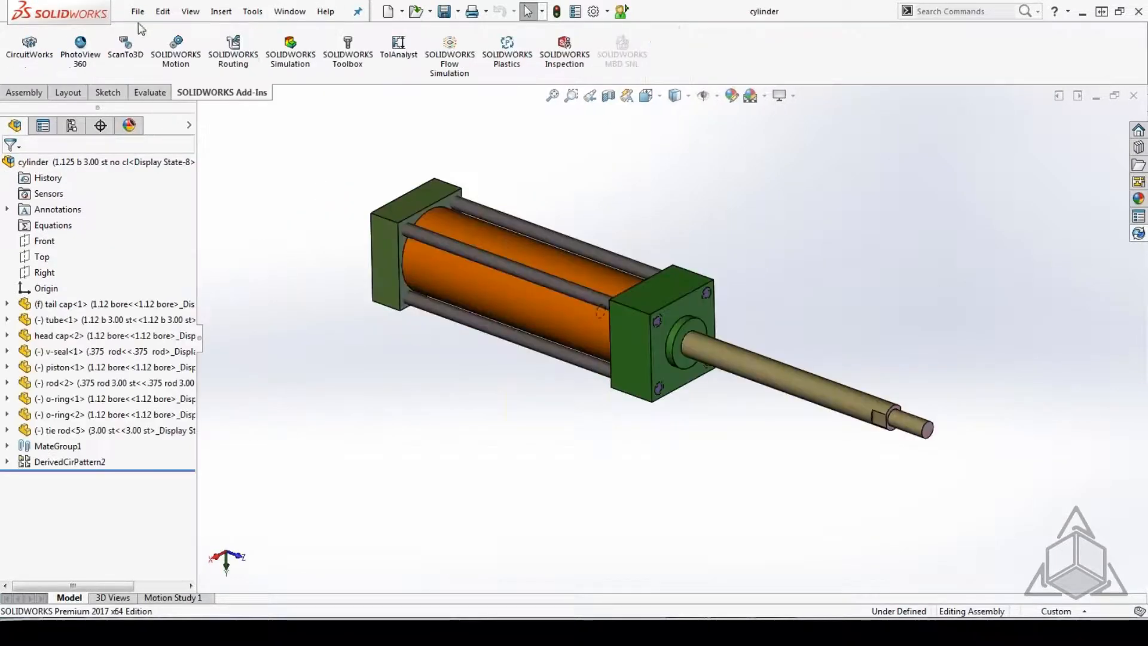
click(139, 15)
click(227, 386)
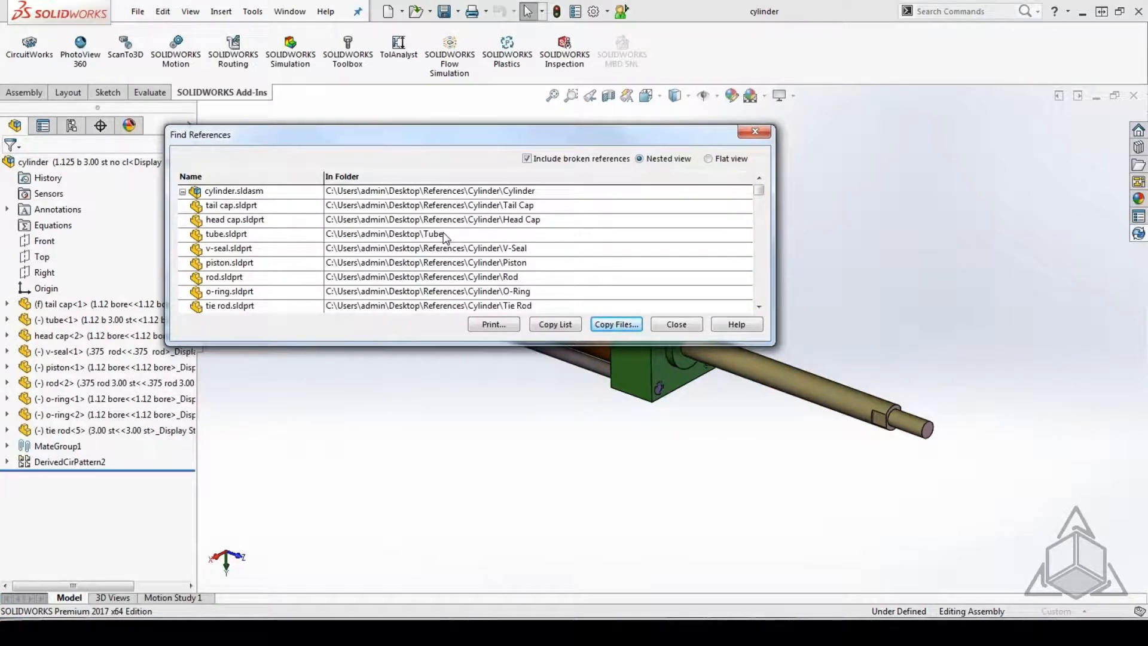
click(670, 325)
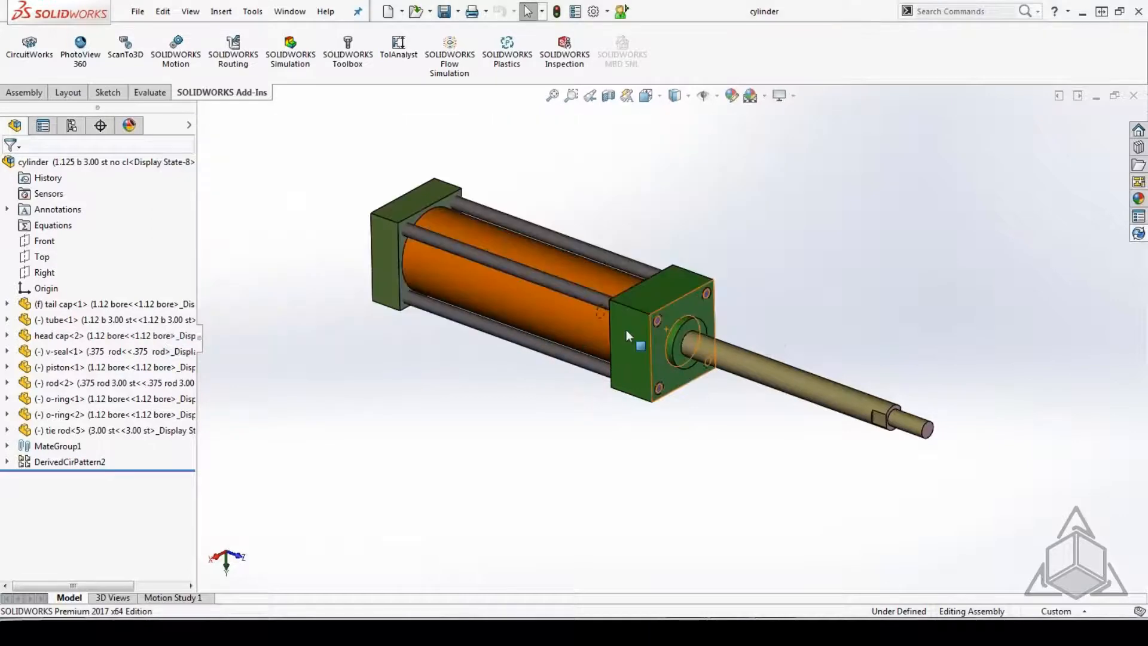
Open the tube component again and save it under the new name tube3, letting open documents refer to the new file.
right_click(595, 305)
click(589, 63)
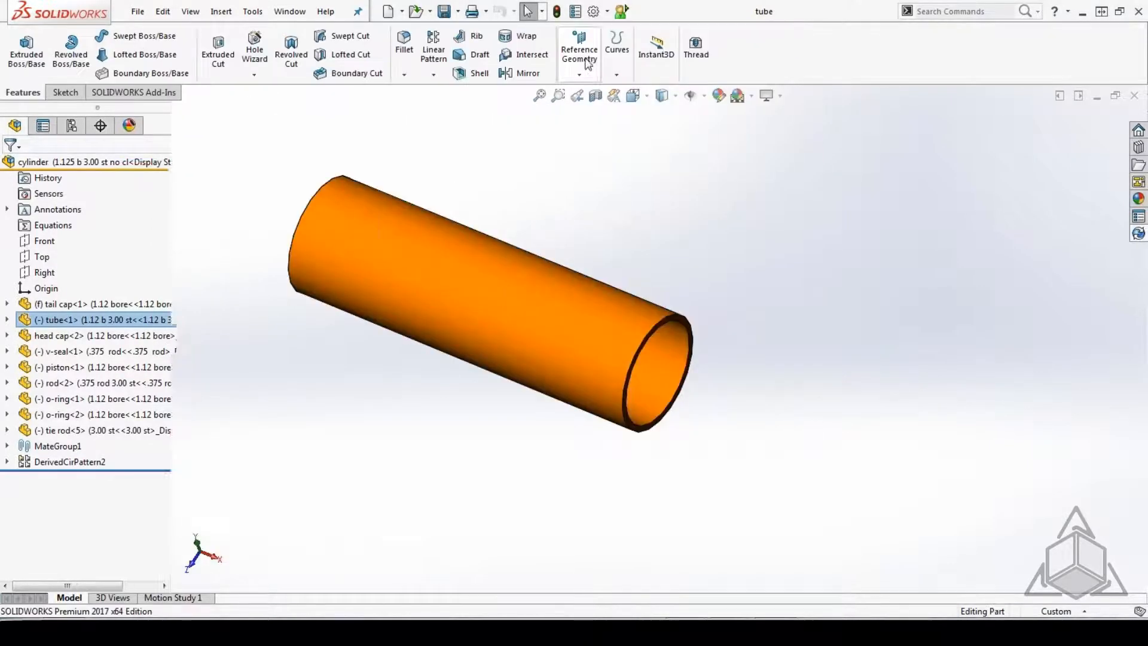
click(138, 12)
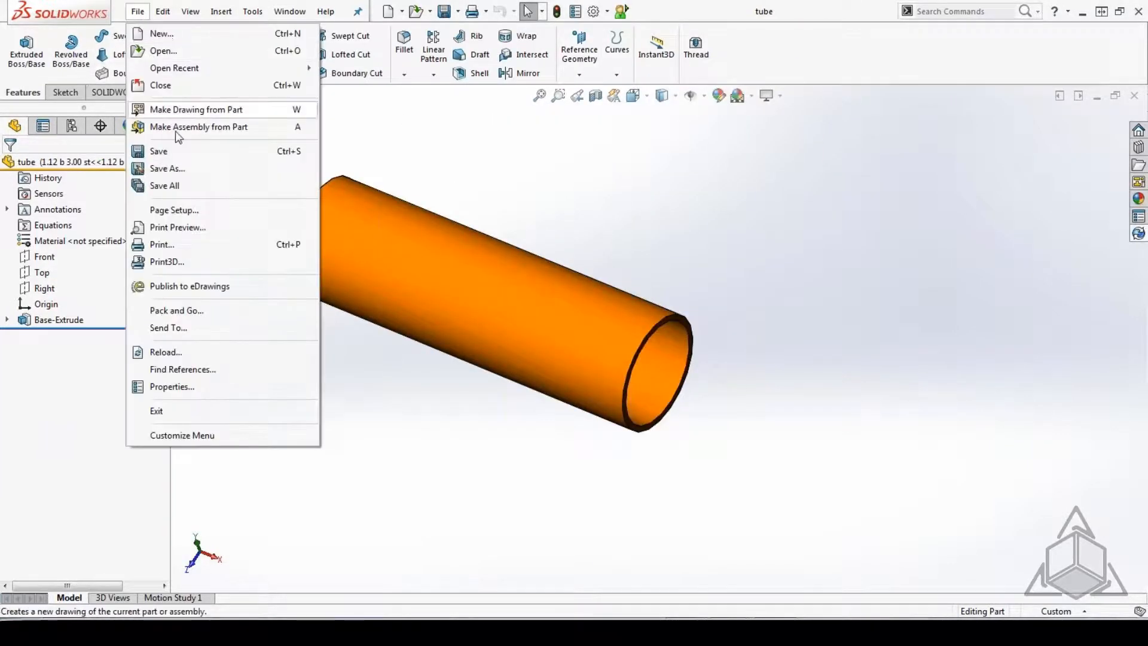
click(182, 168)
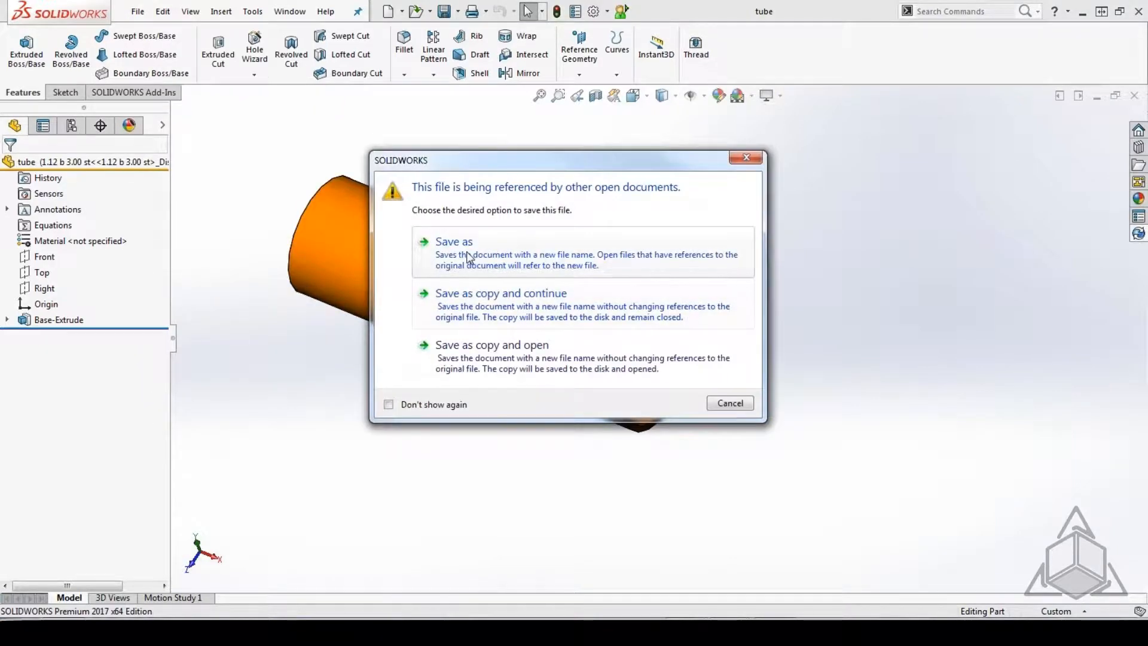
click(468, 257)
click(324, 445)
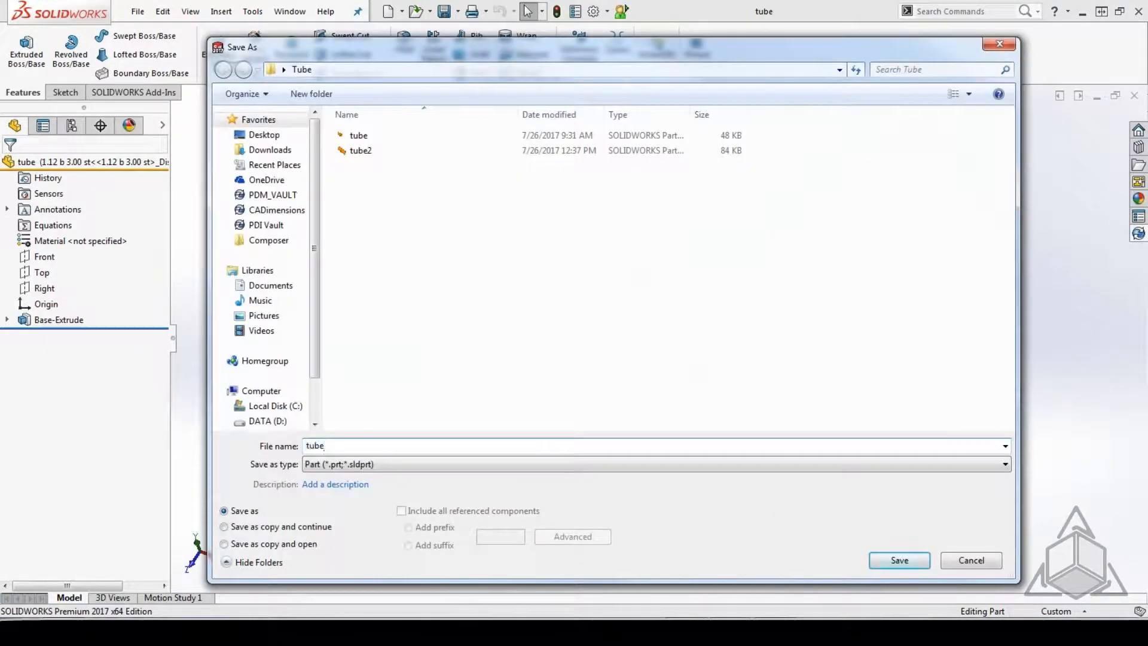
text(2)
click(898, 560)
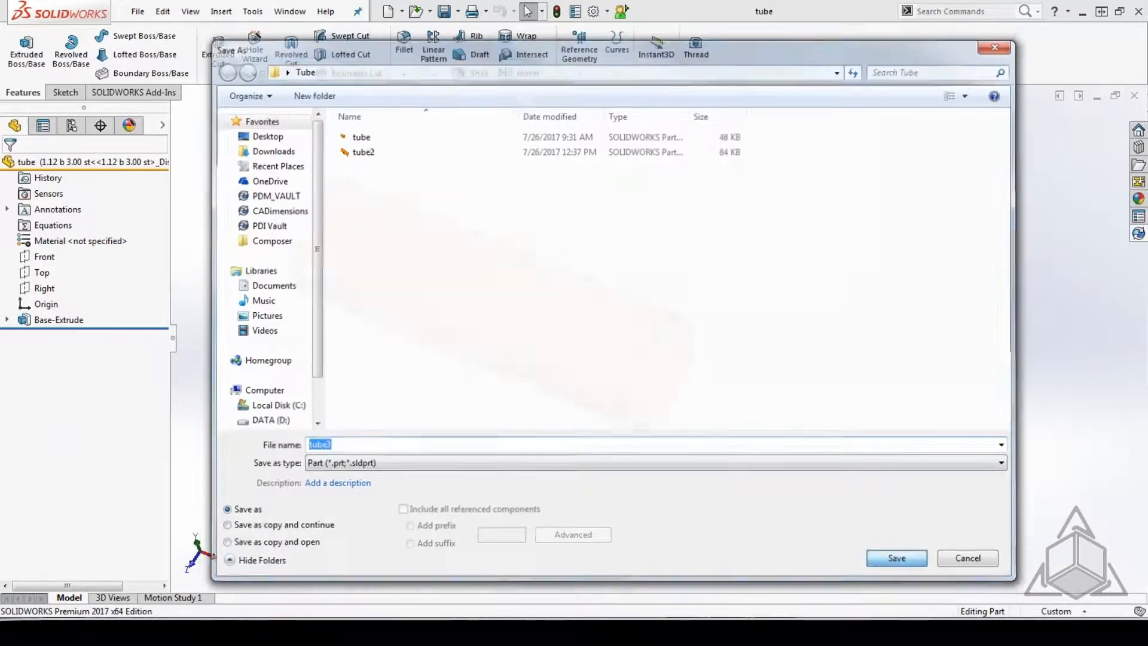
Return to the cylinder assembly and examine which file the tube component uses in the feature tree.
click(290, 12)
click(324, 186)
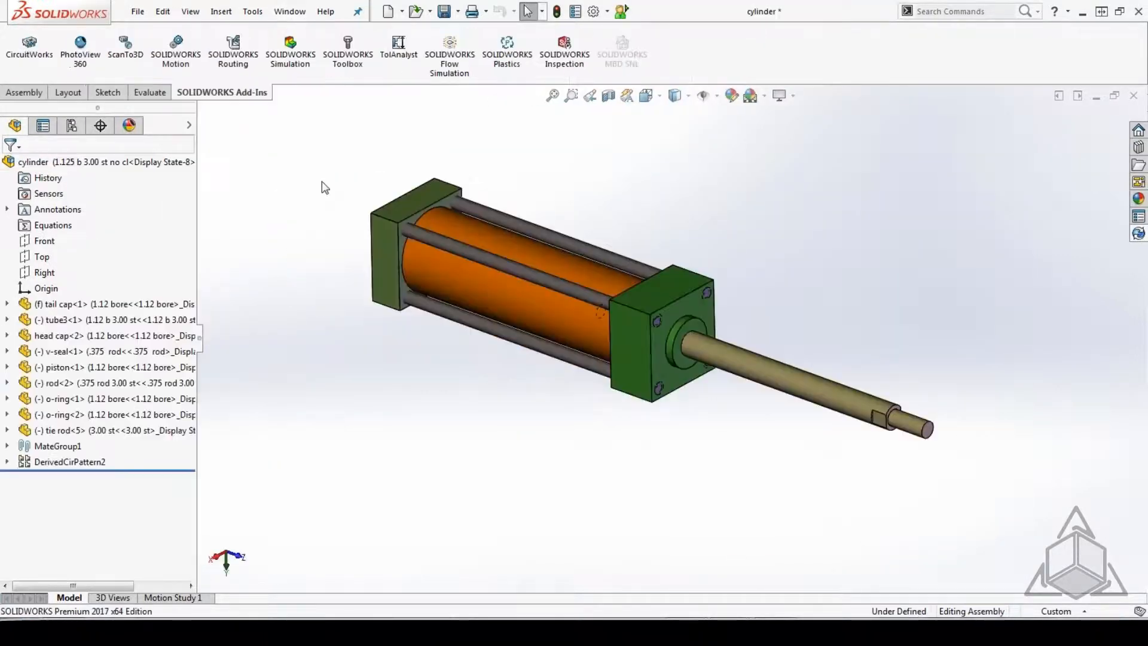
click(100, 321)
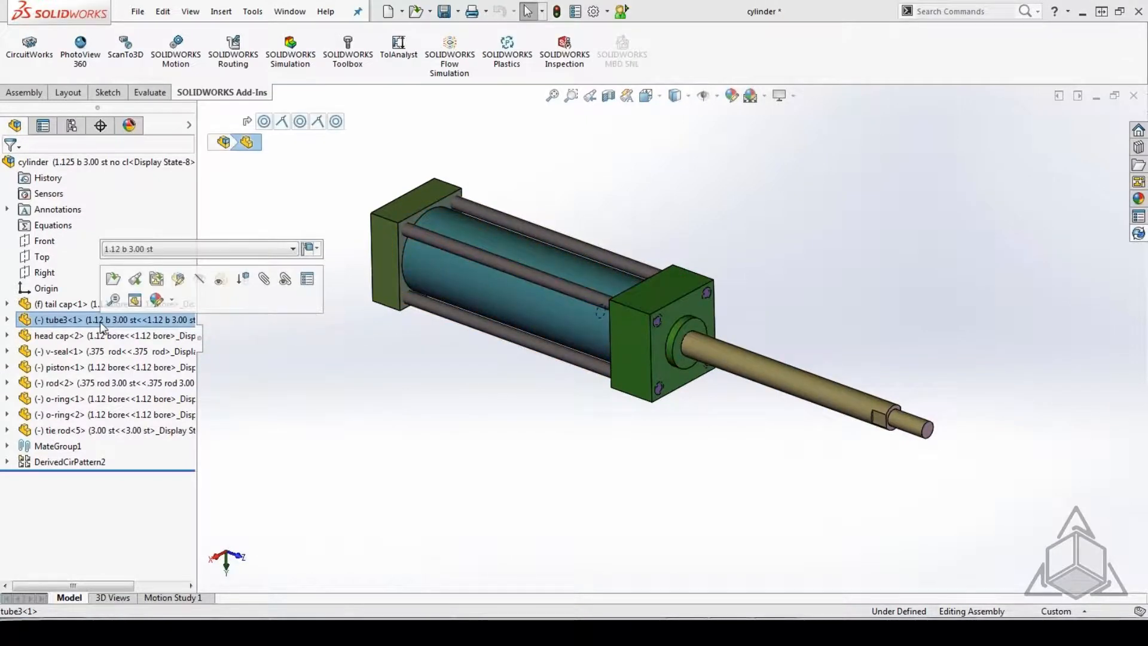
click(463, 412)
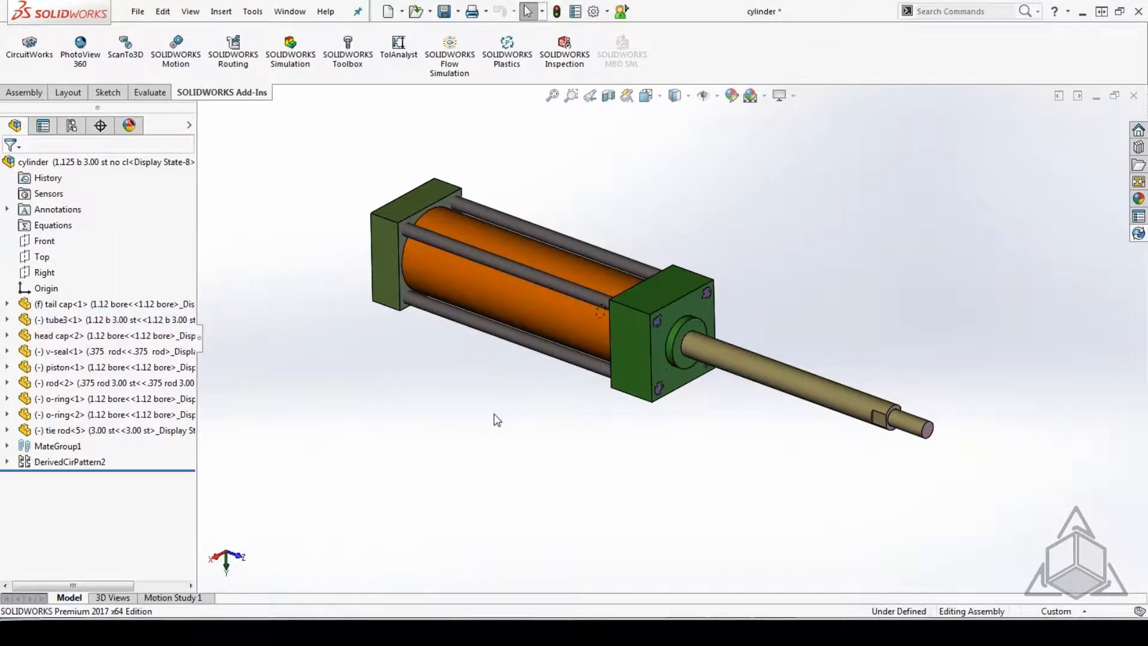
List the cylinder assembly's references with Find References, enlarge the list to check every component's folder, and close it.
click(138, 11)
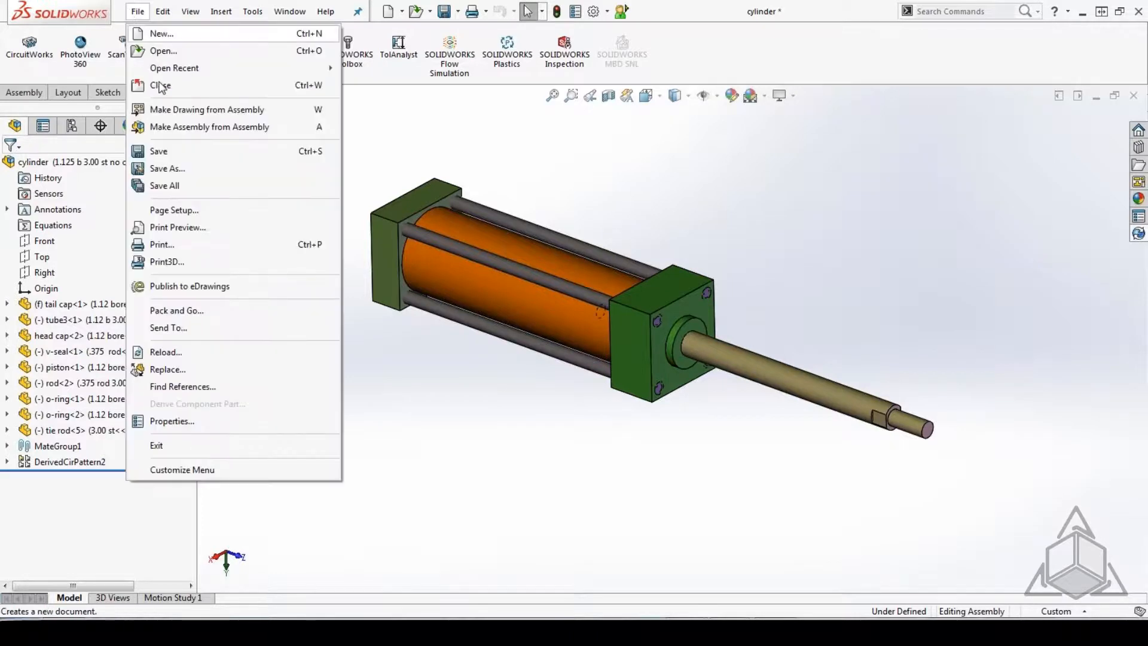
click(207, 386)
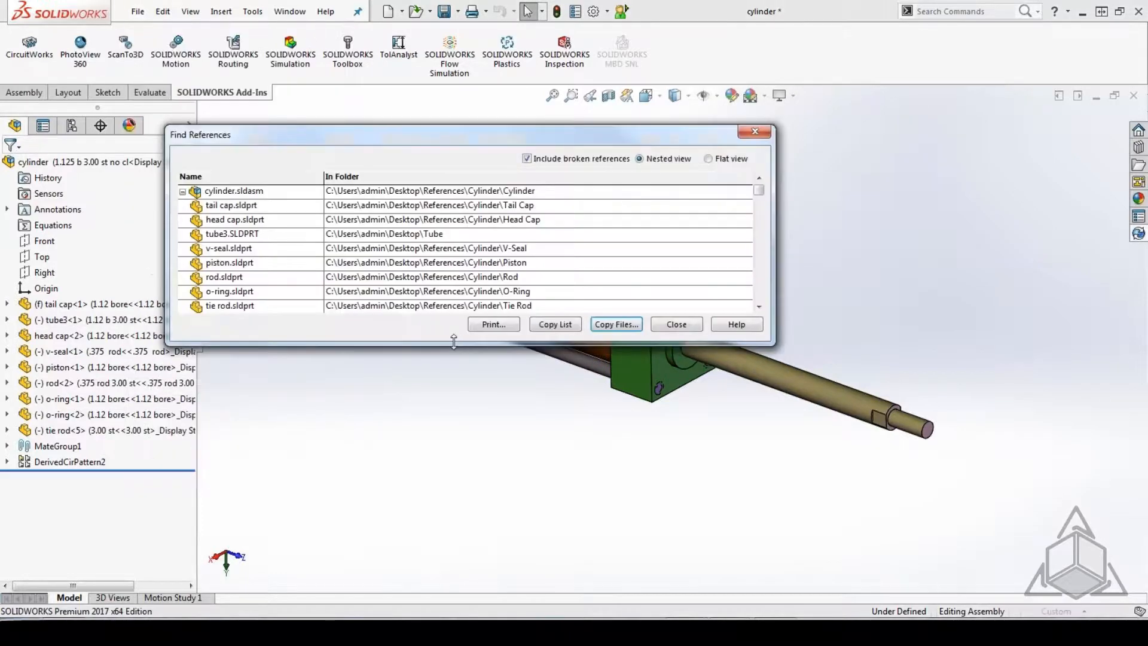
drag(431, 345, 426, 468)
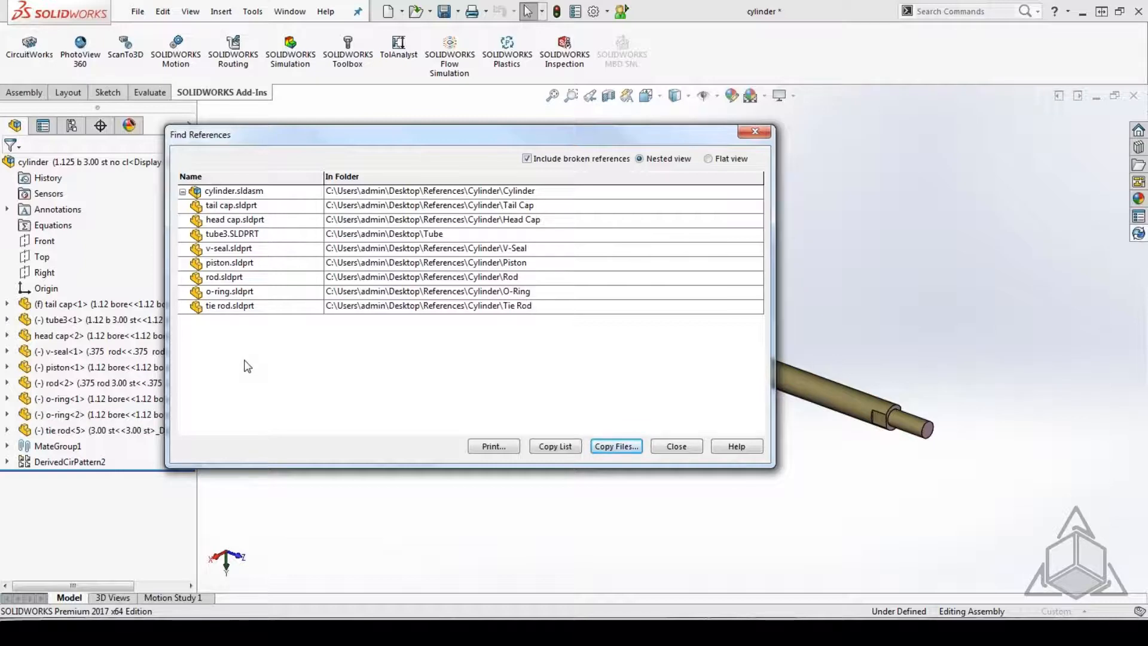
click(558, 446)
click(669, 449)
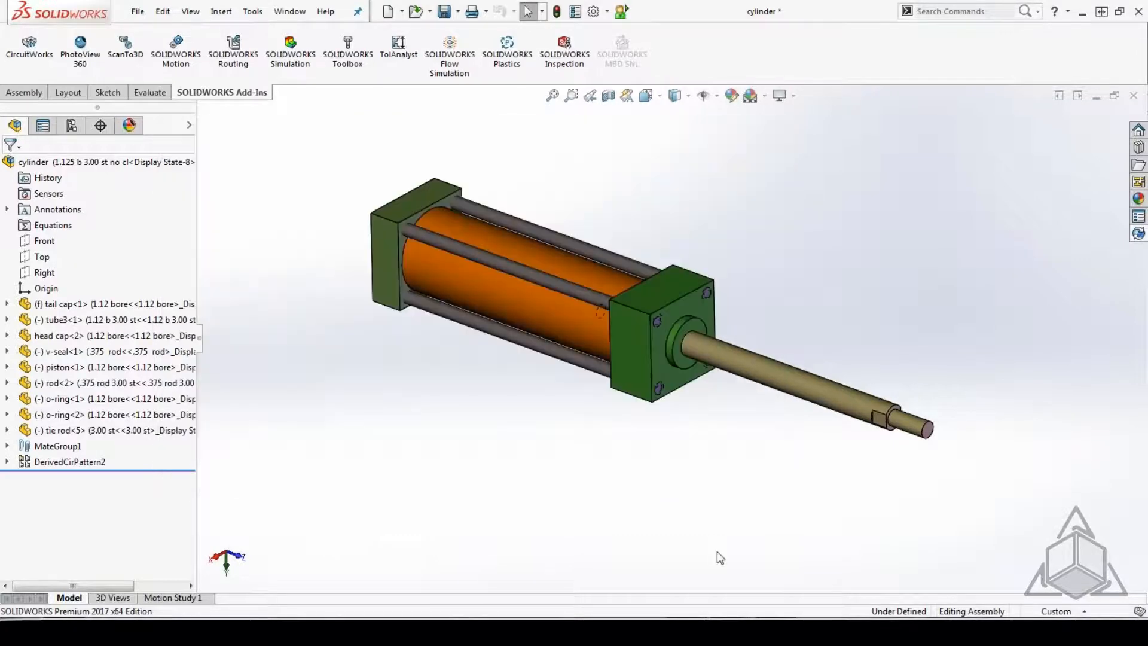
mouse_move(687, 632)
click(750, 556)
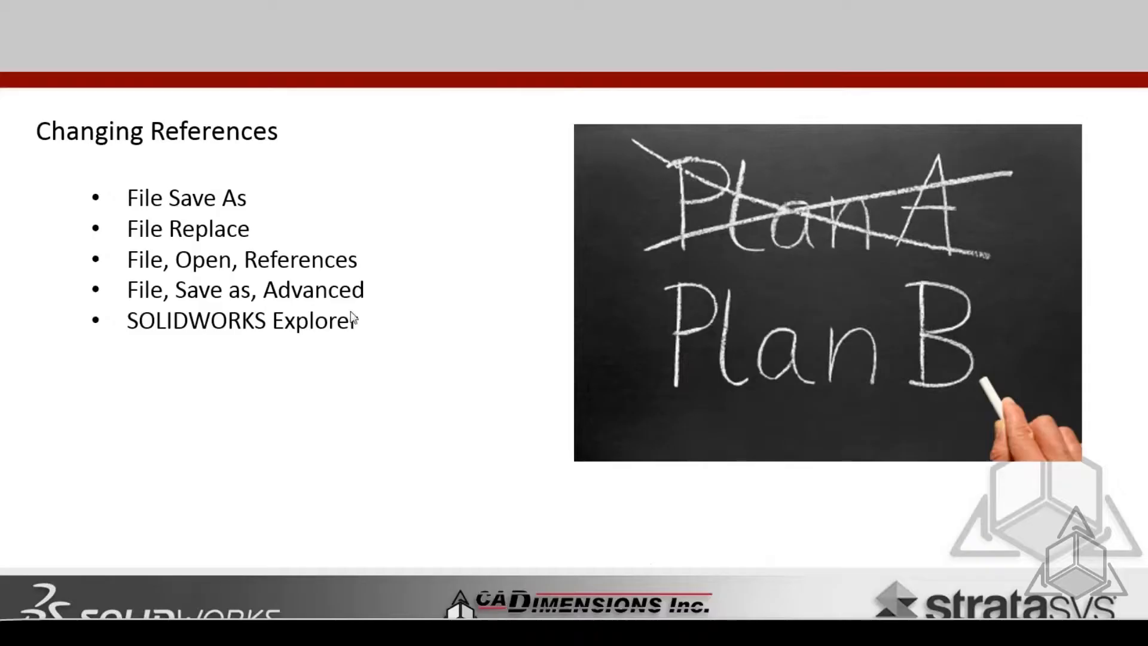
click(351, 311)
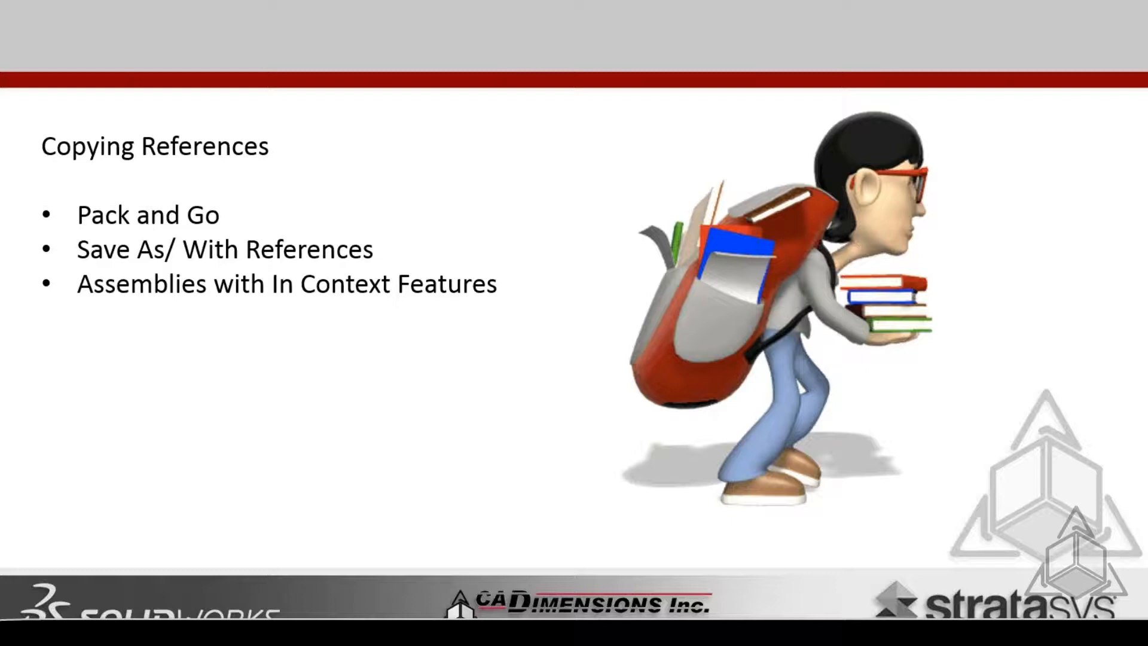
Switch back to SOLIDWORKS and close the cylinder assembly and the open tube3 and tube2 parts.
key(alt+Tab)
key(alt+Tab)
key(alt+Tab)
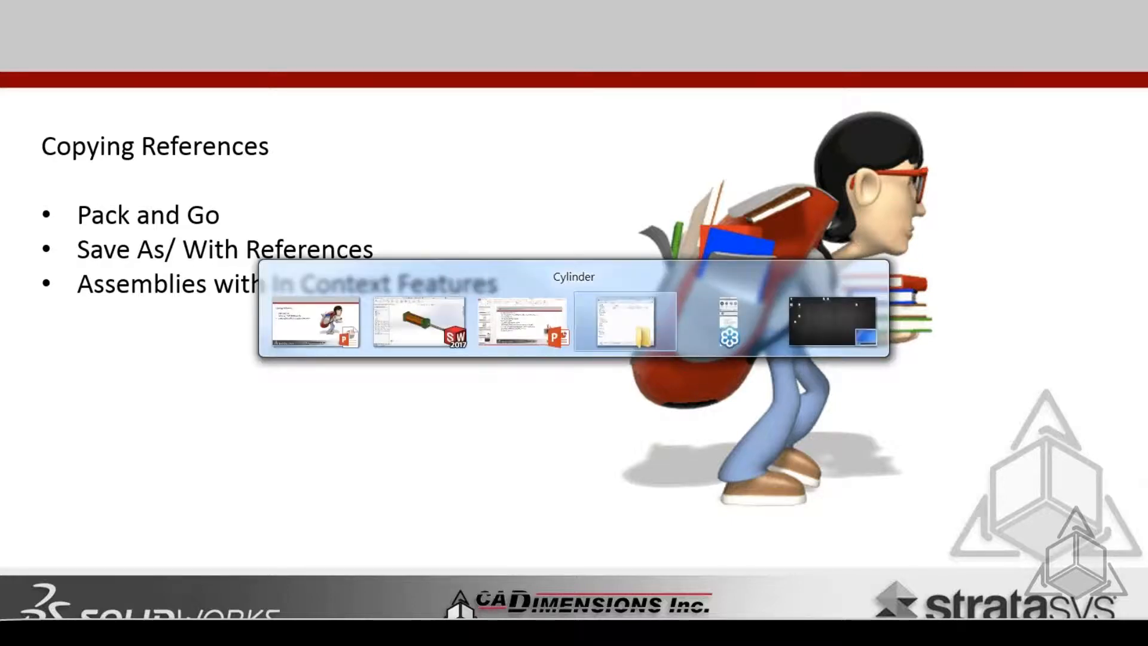
key(alt+Tab)
key(alt+Tab)
key(alt+Tab)
key(alt+Tab)
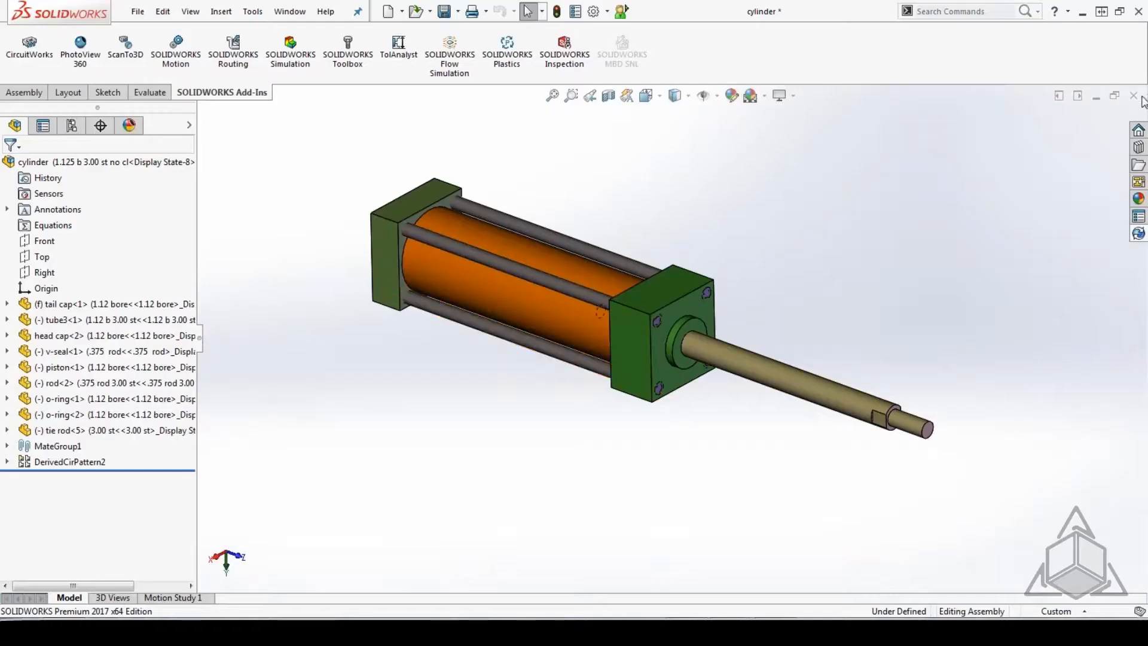
click(1134, 96)
click(526, 327)
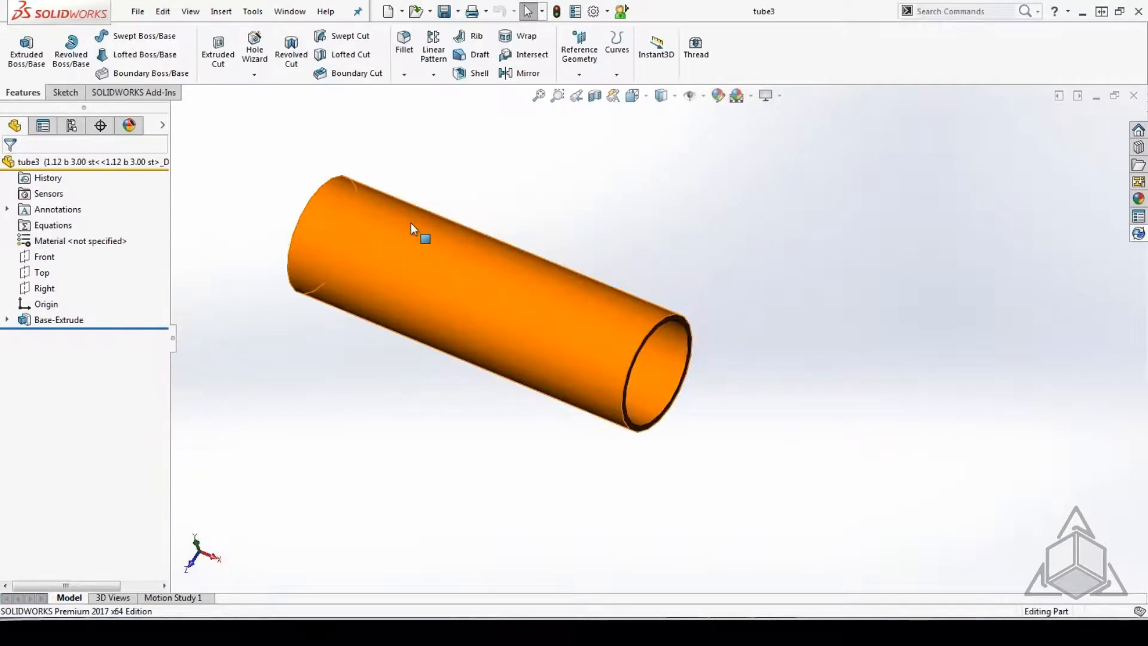
click(1133, 95)
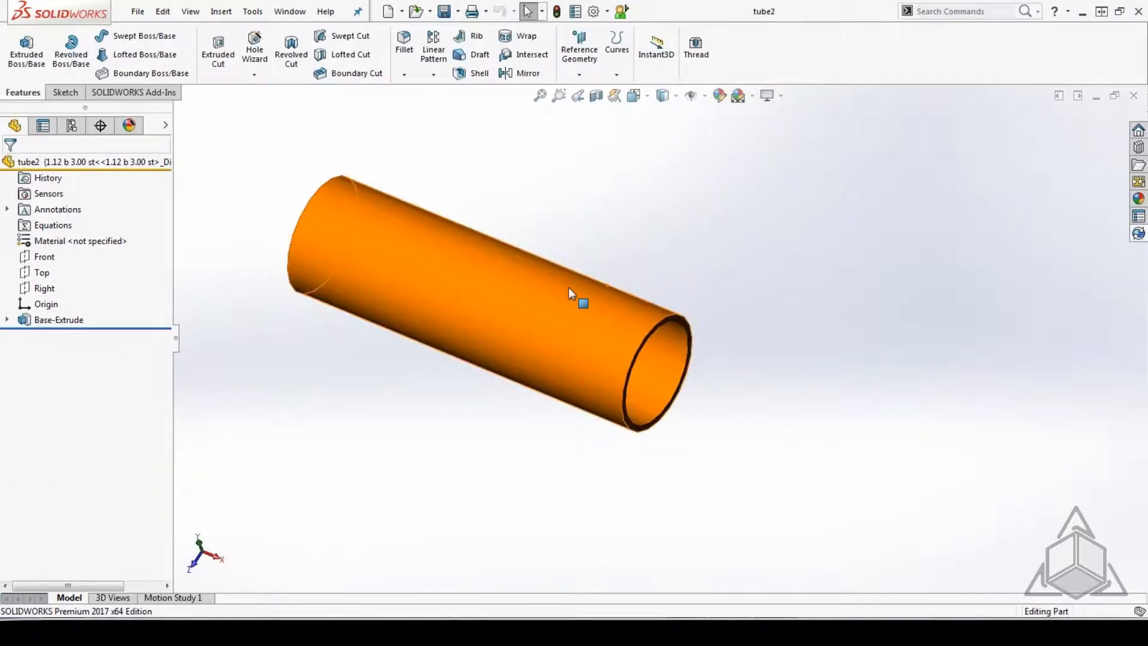
click(1134, 96)
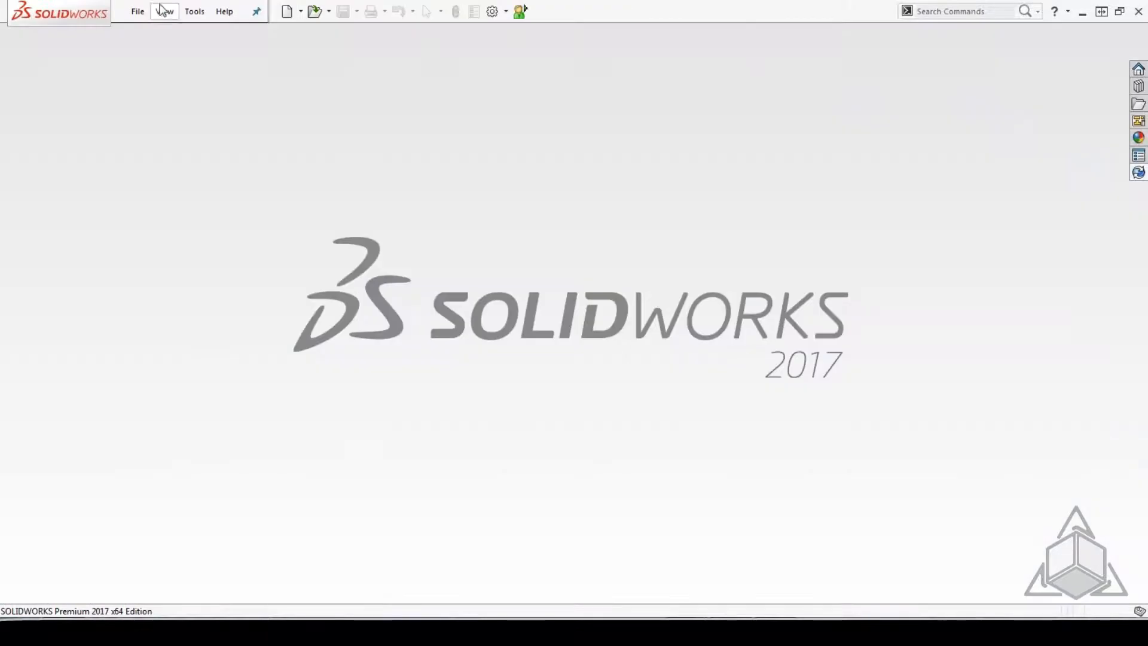
Open the Tie Down assembly and highlight its Buckle and Strap components one after the other.
click(137, 11)
click(167, 76)
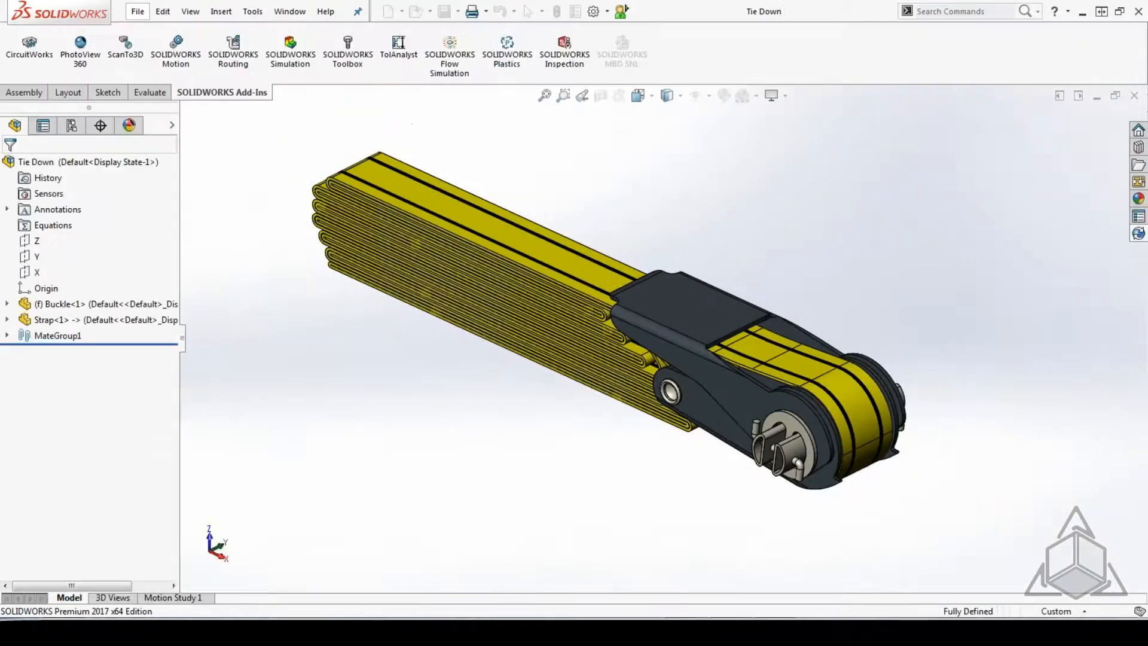
click(82, 306)
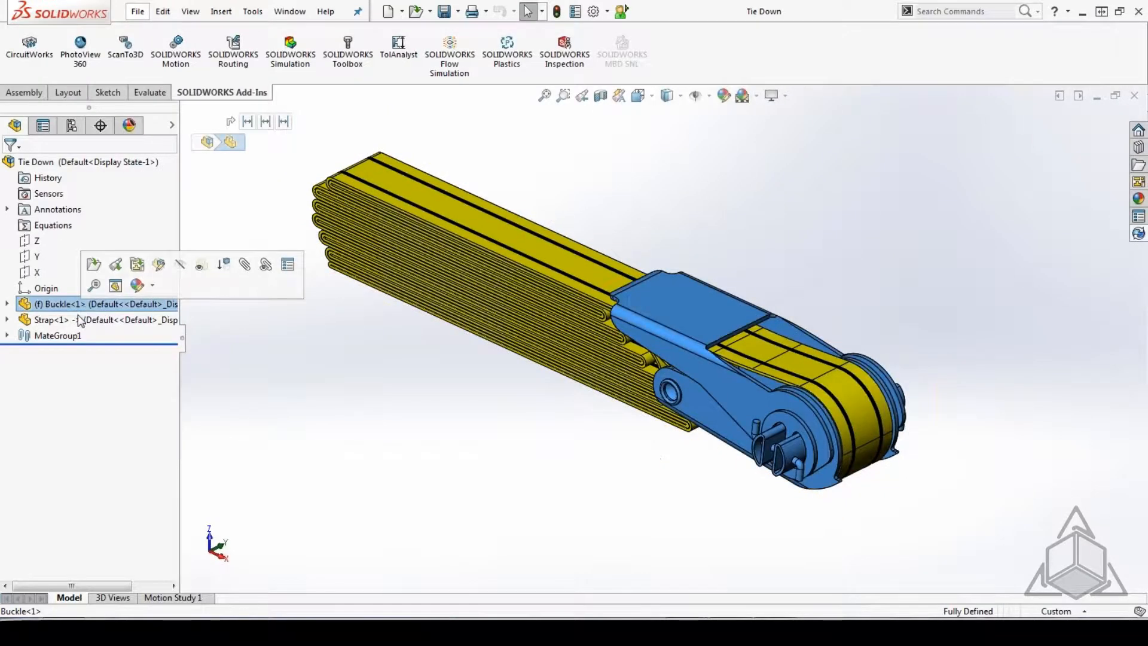
click(78, 321)
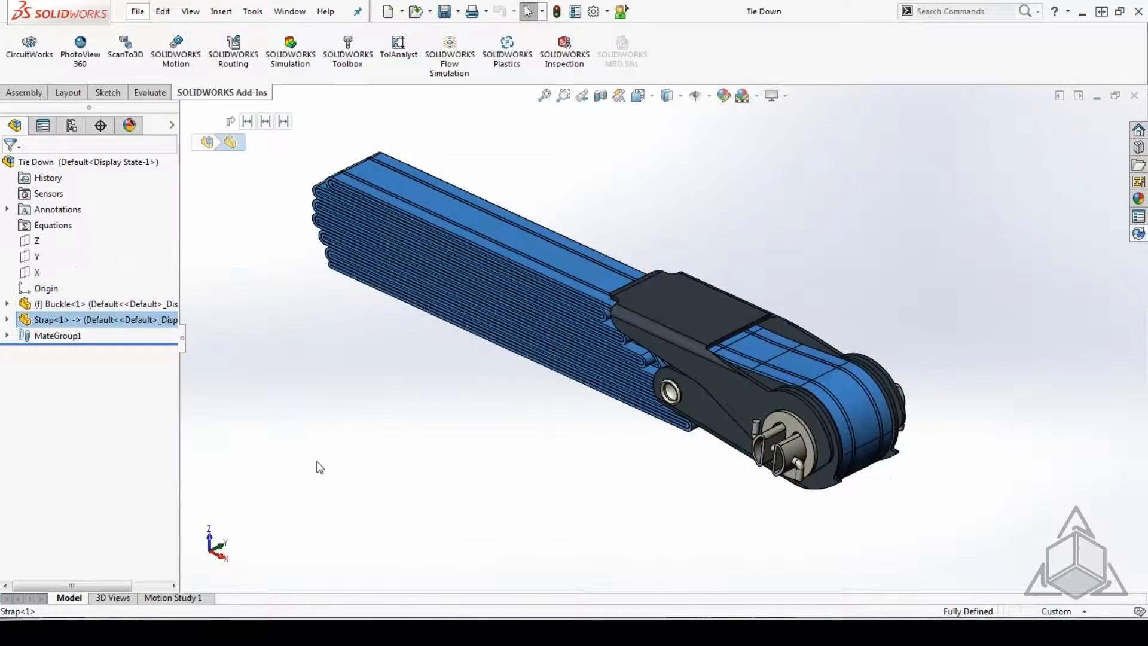
click(348, 446)
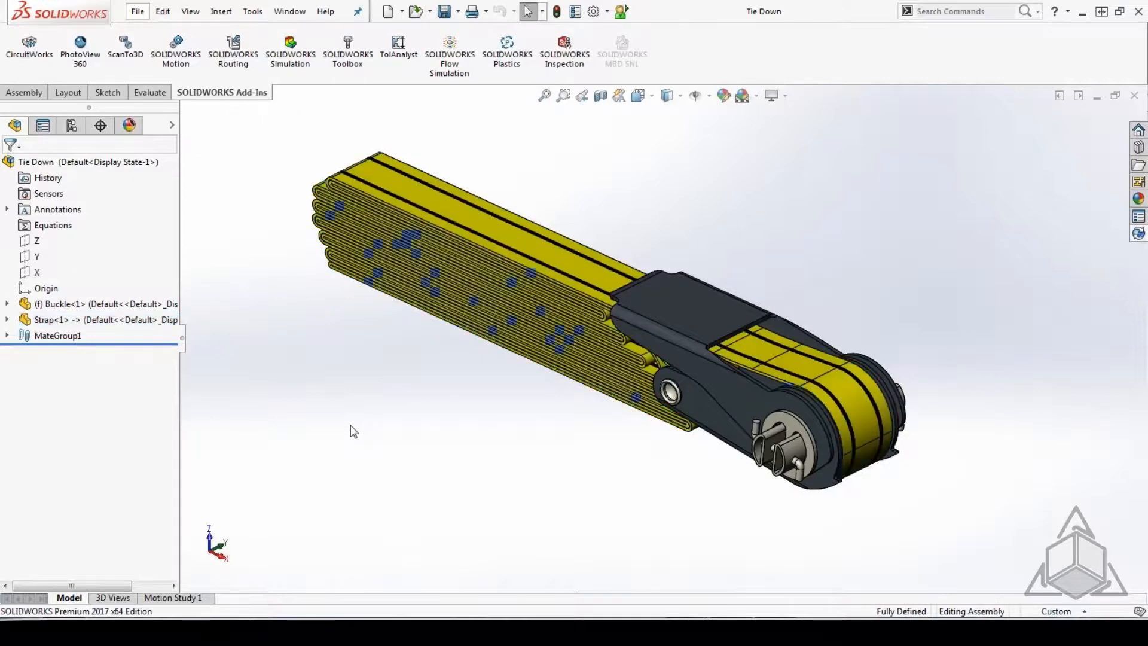
Start saving the assembly as a copy named Tie Down2 with the copy-and-continue option, and cancel the warning about in-context features.
click(138, 11)
click(173, 168)
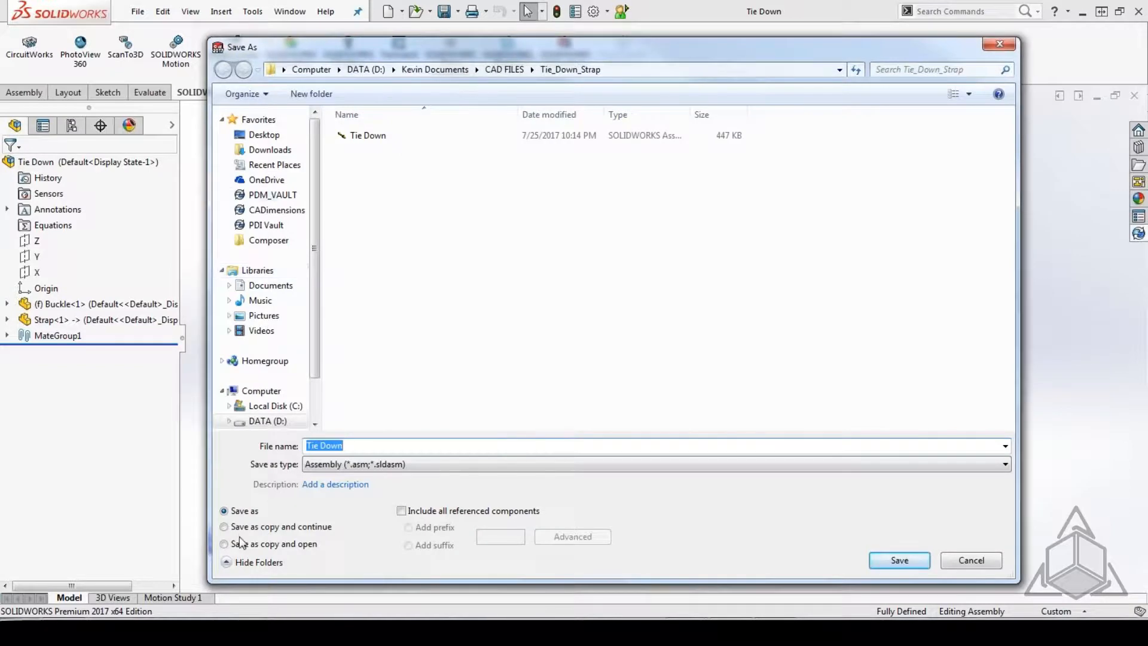
click(225, 526)
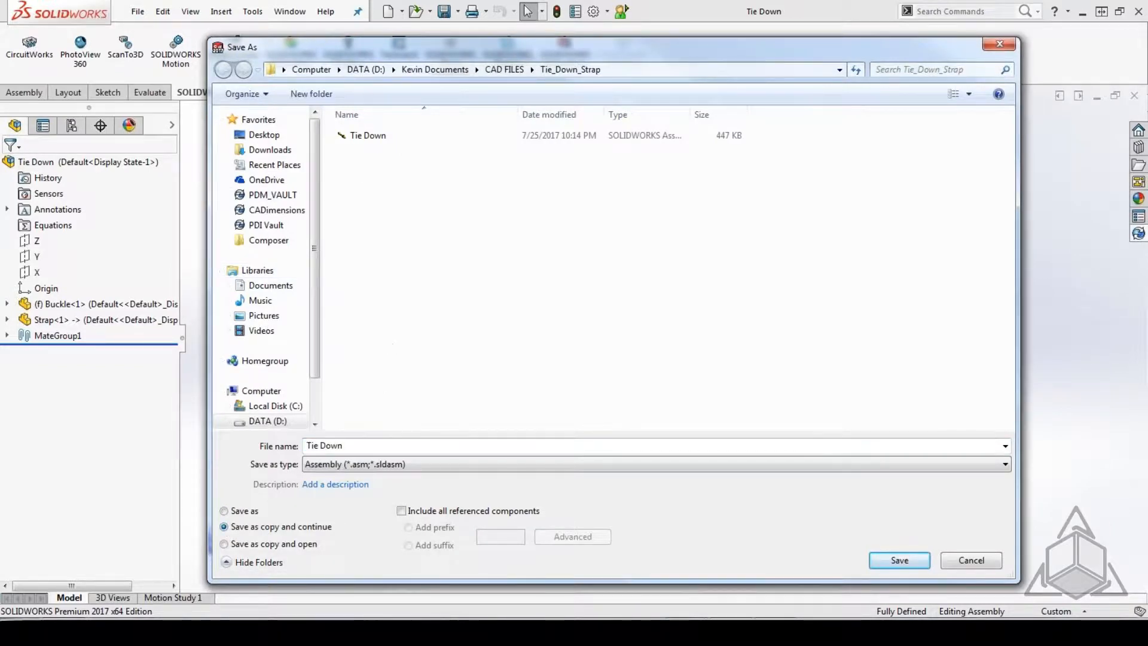
click(362, 446)
click(356, 449)
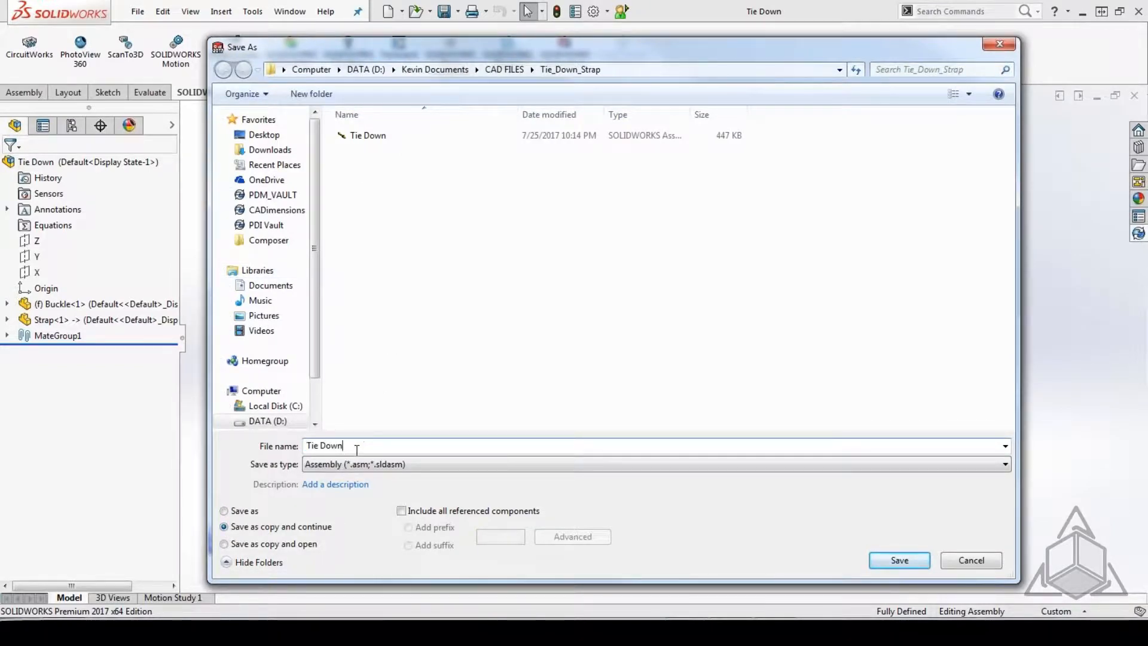
text(2)
click(900, 560)
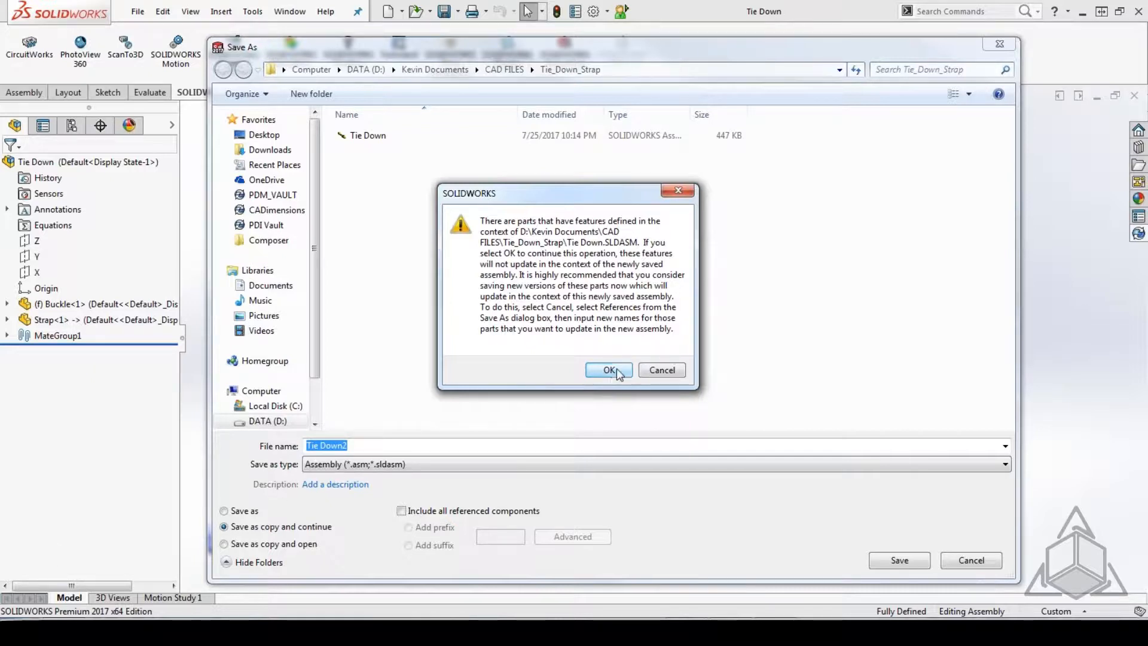
click(660, 370)
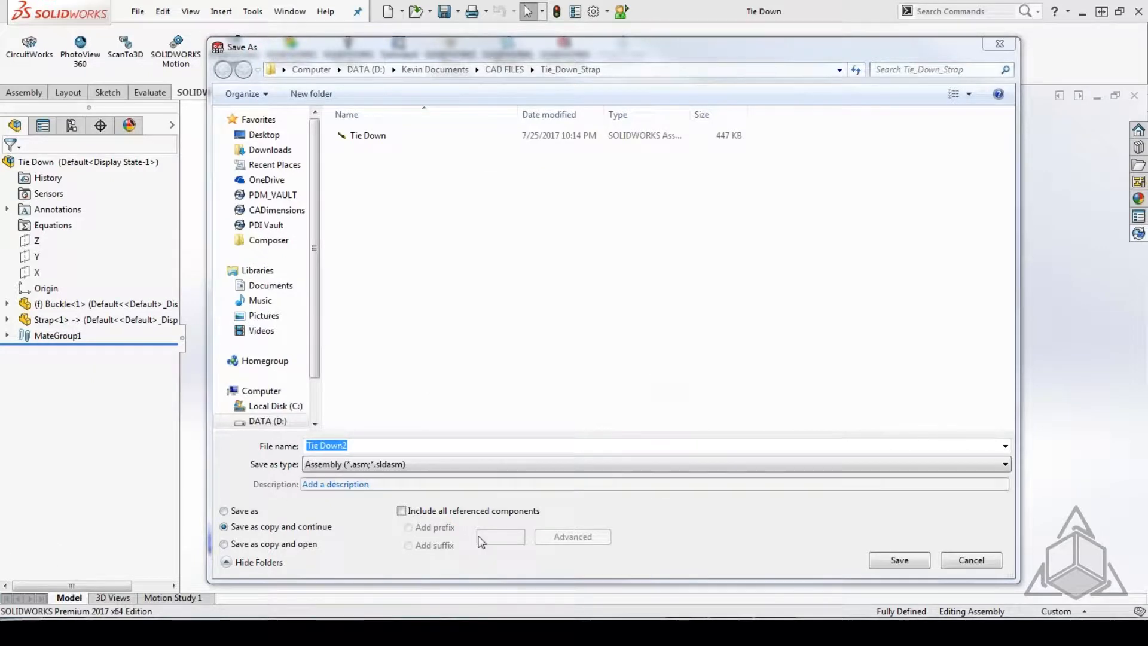
Include all referenced components in the copy, rename the strap part to Strap2 in the advanced reference list, and save all.
click(401, 511)
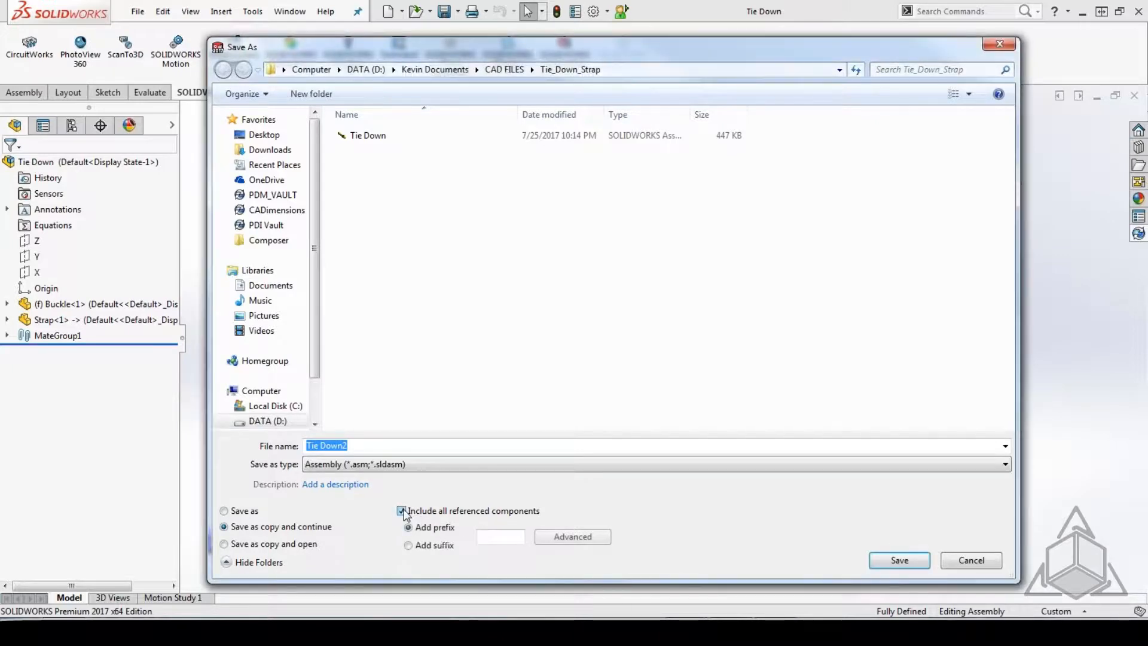
click(573, 537)
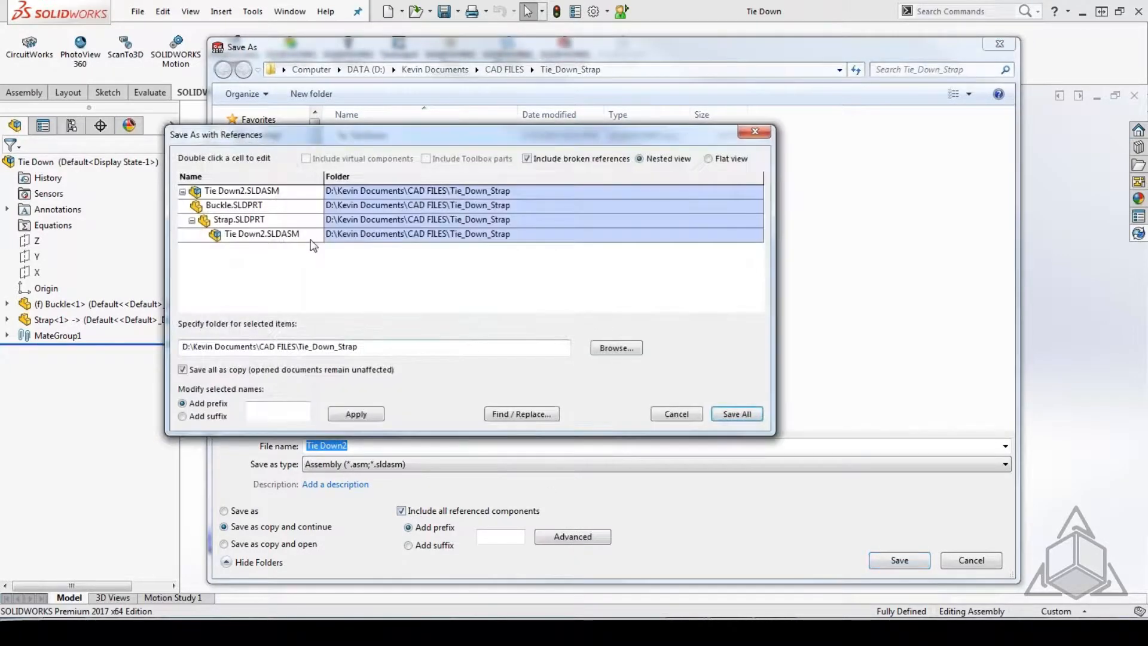
click(238, 221)
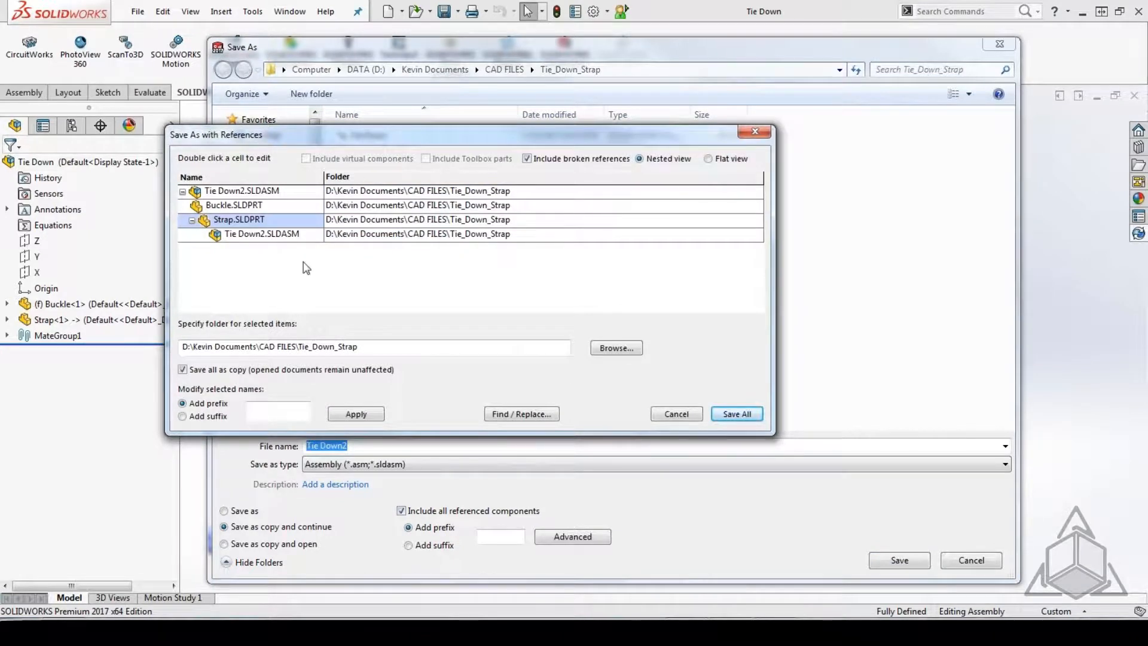
double_click(234, 221)
click(233, 221)
text(2)
click(736, 414)
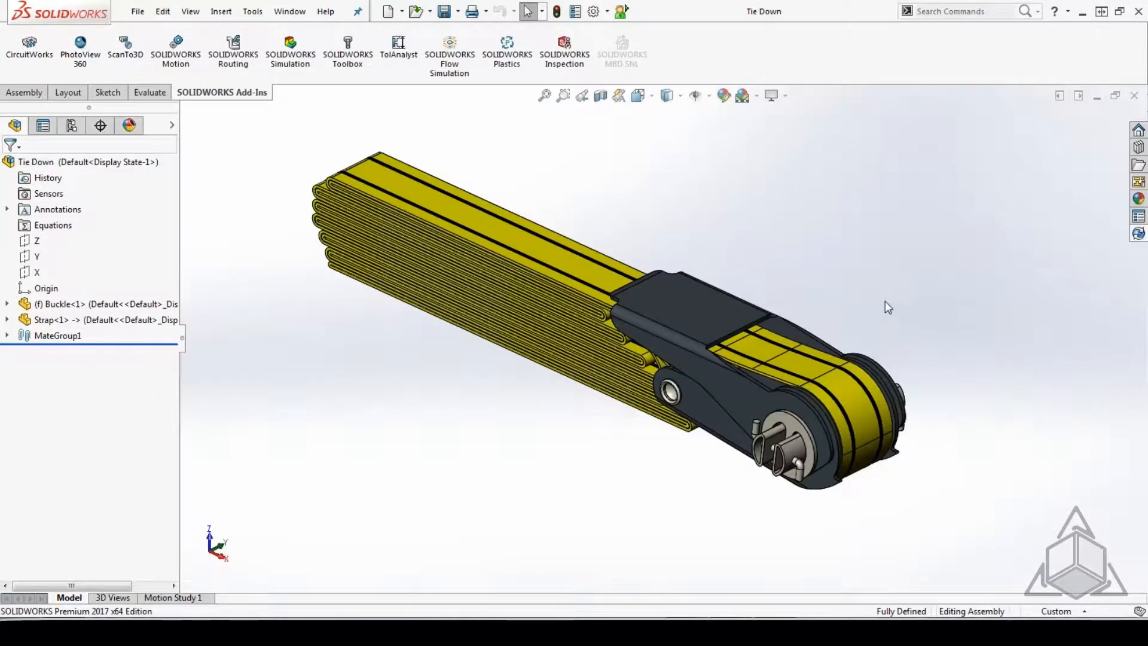
Open the Tie Down2 assembly from the Tie_Down_Strap folder and switch back to the original Tie Down window.
click(137, 12)
click(160, 51)
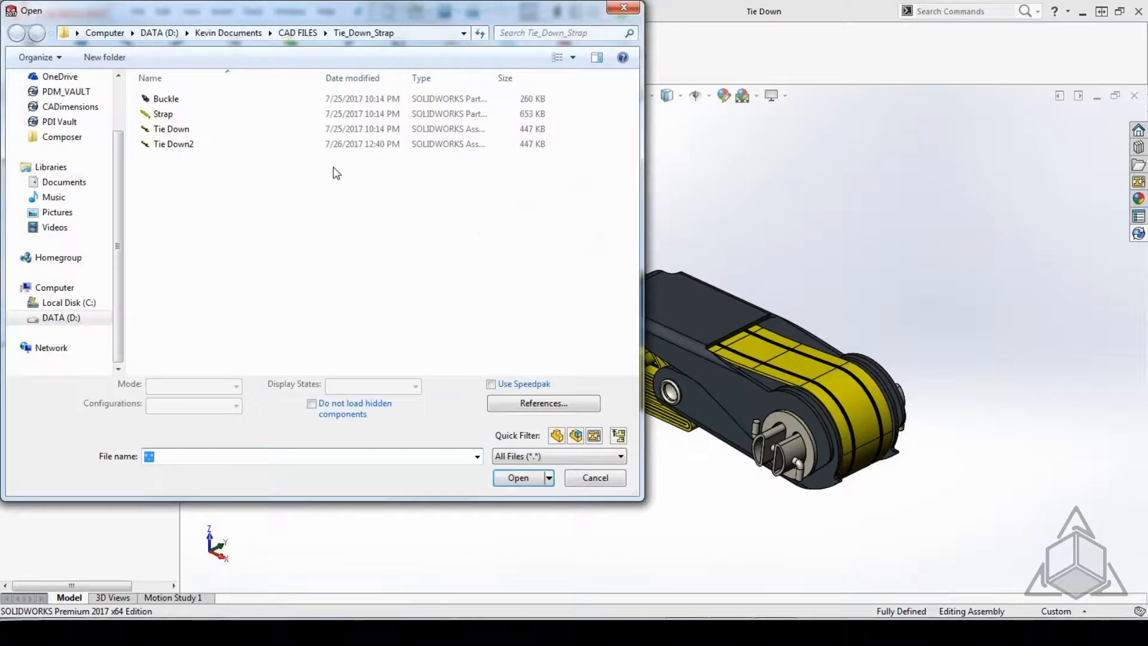
click(173, 144)
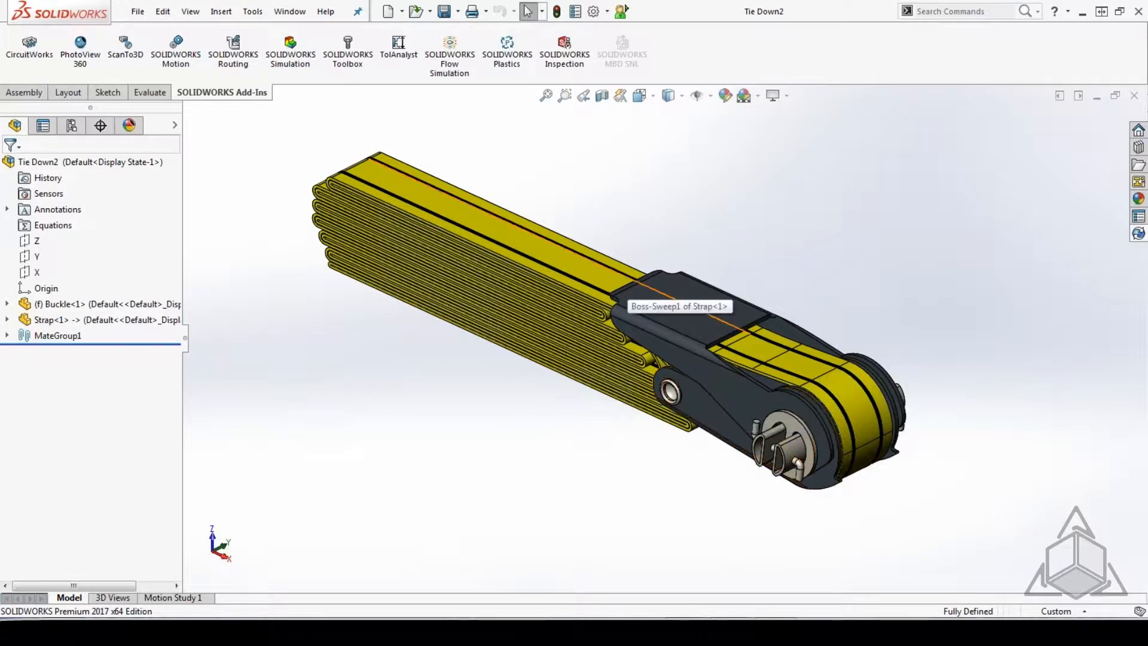
click(291, 12)
click(439, 186)
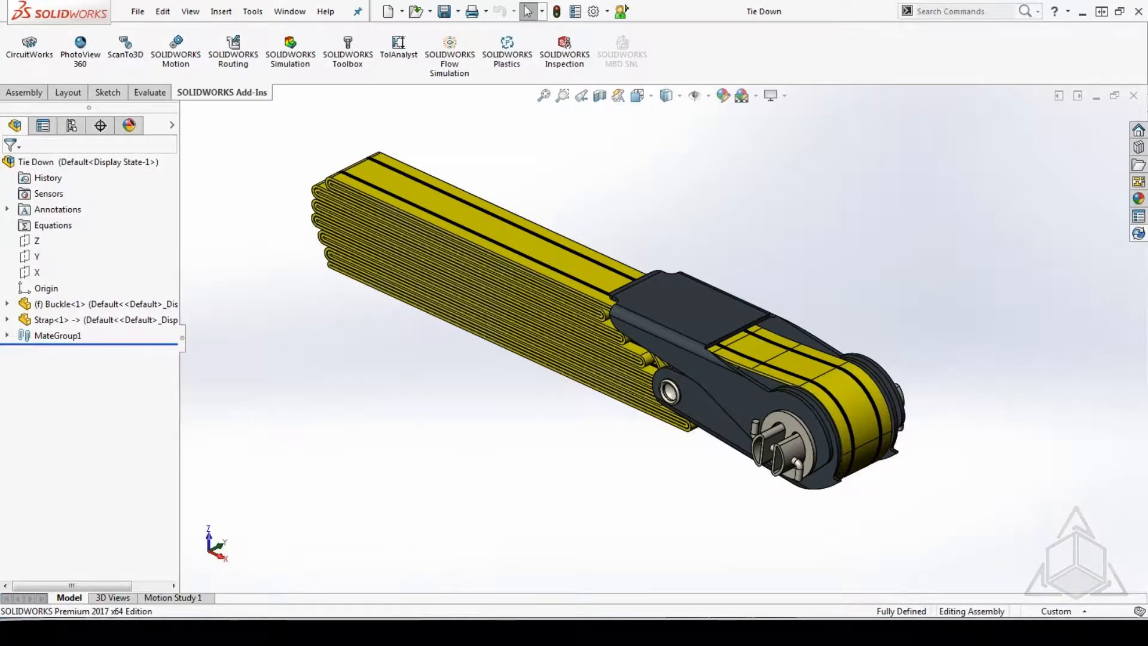
click(765, 526)
key(Right)
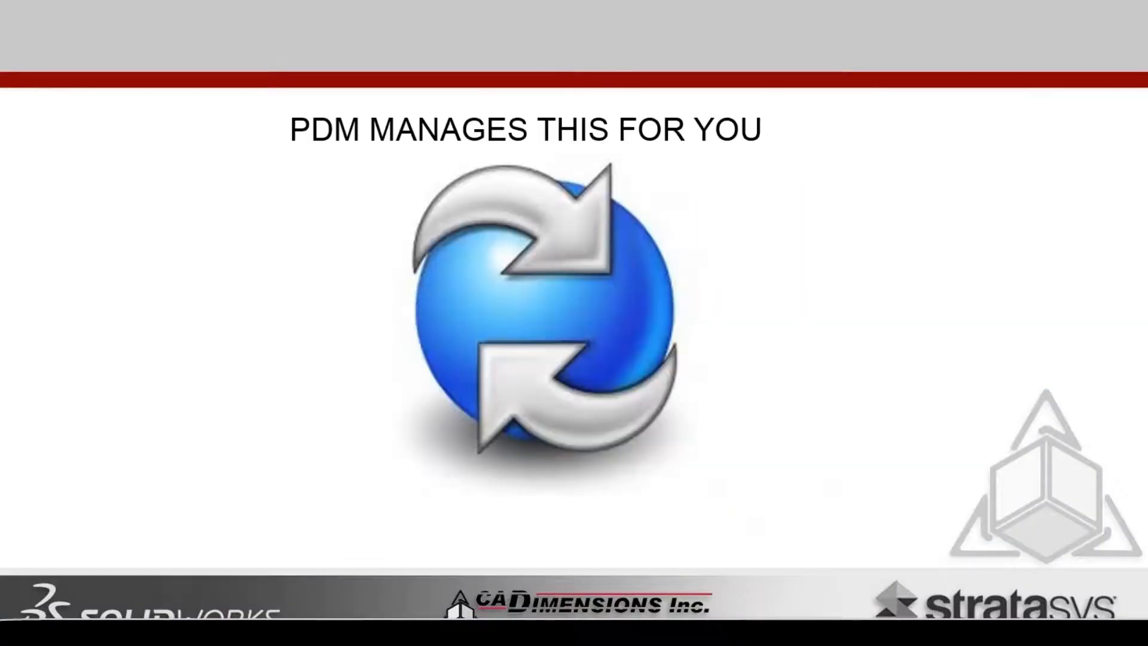
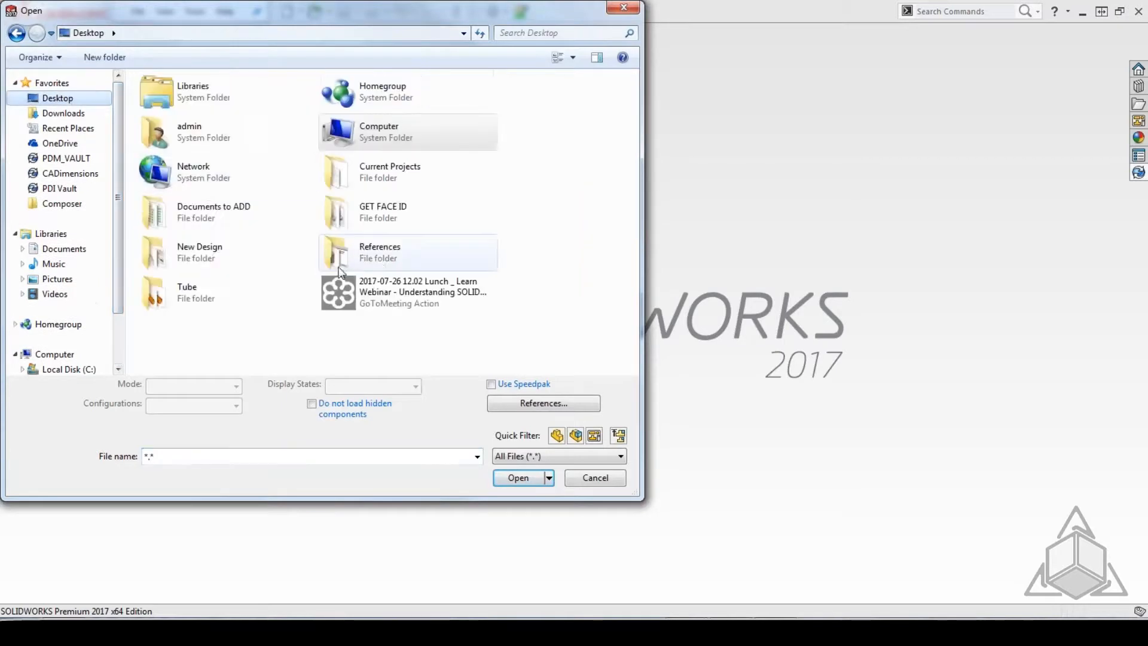
Open the cylinder assembly from the BAD DATA1 folder inside References and dismiss the rebuild-error and open-summary dialogs.
double_click(395, 249)
double_click(179, 99)
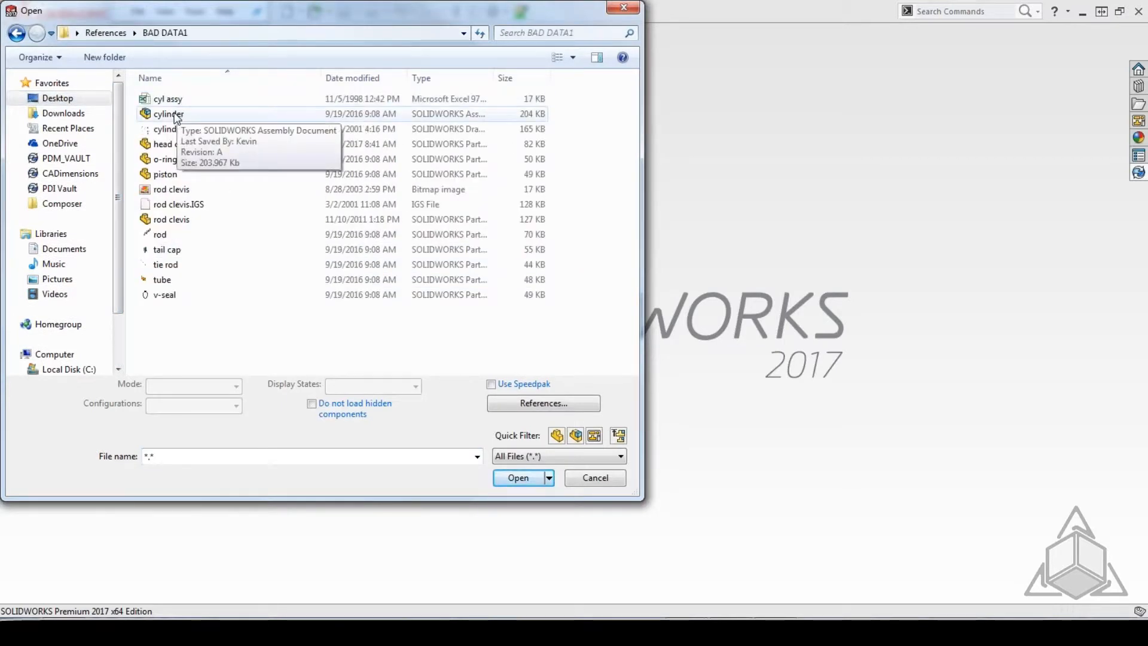
double_click(174, 114)
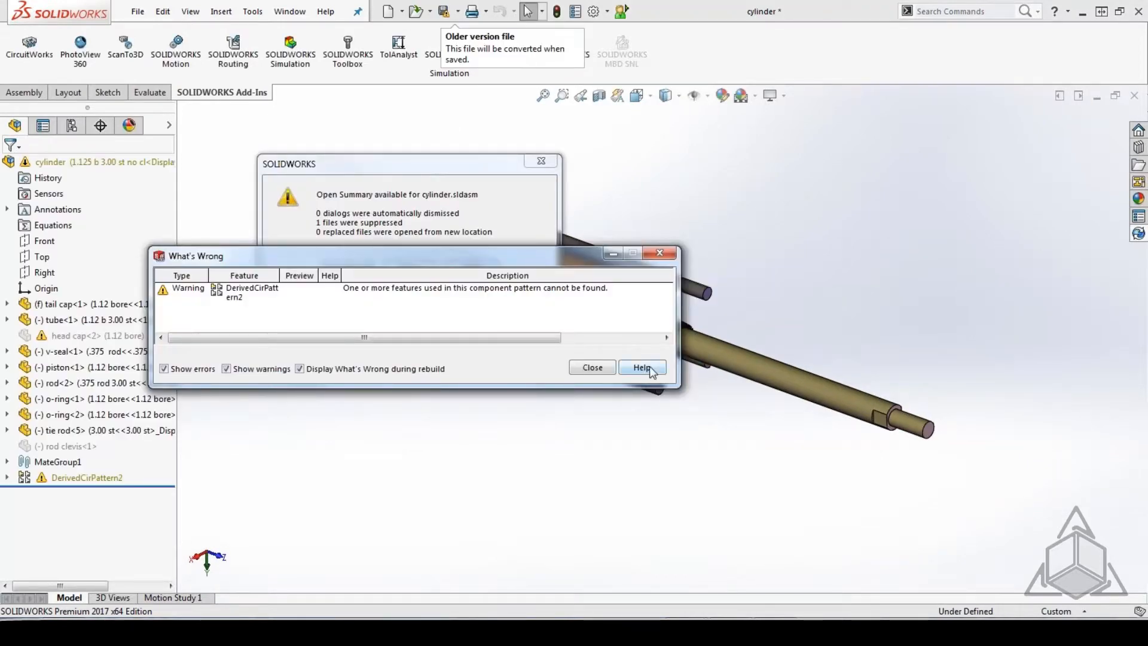
click(598, 374)
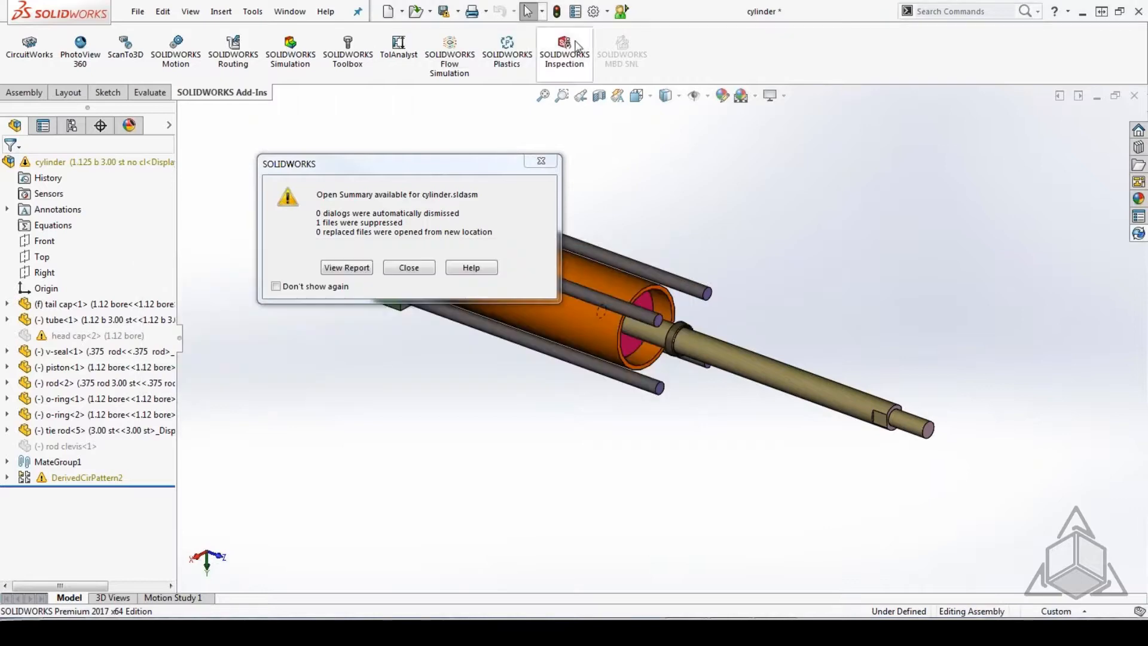
click(427, 272)
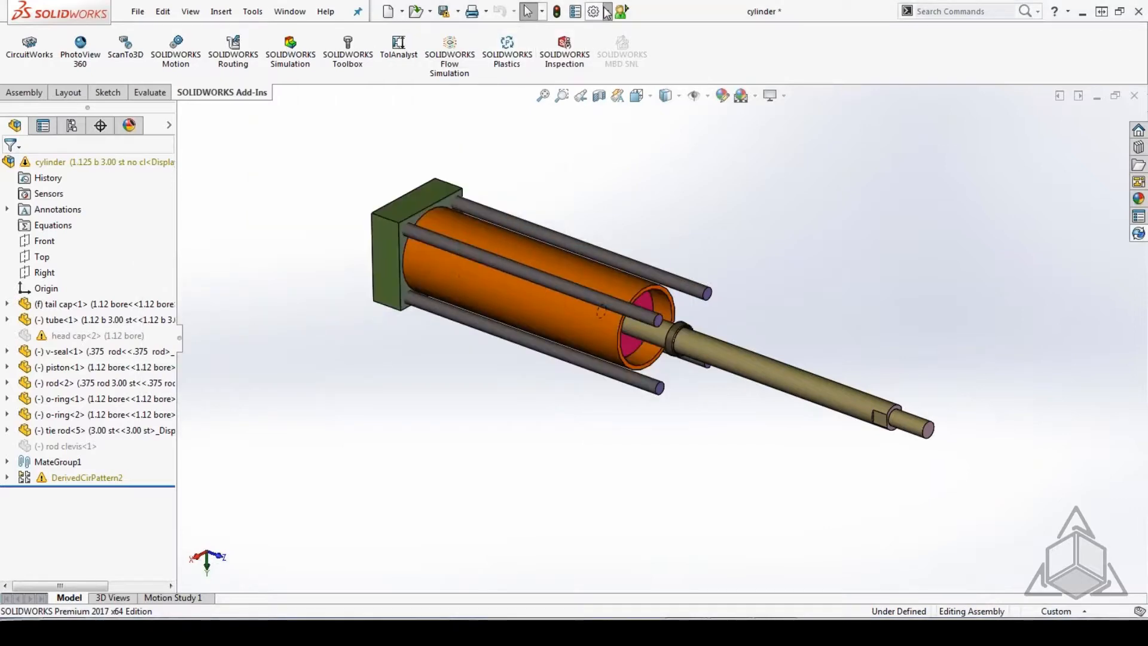
In the system options for messages, errors and warnings, set the automatic dismissal of reference/update dialogs when opening assemblies to 21 seconds.
click(606, 11)
click(622, 30)
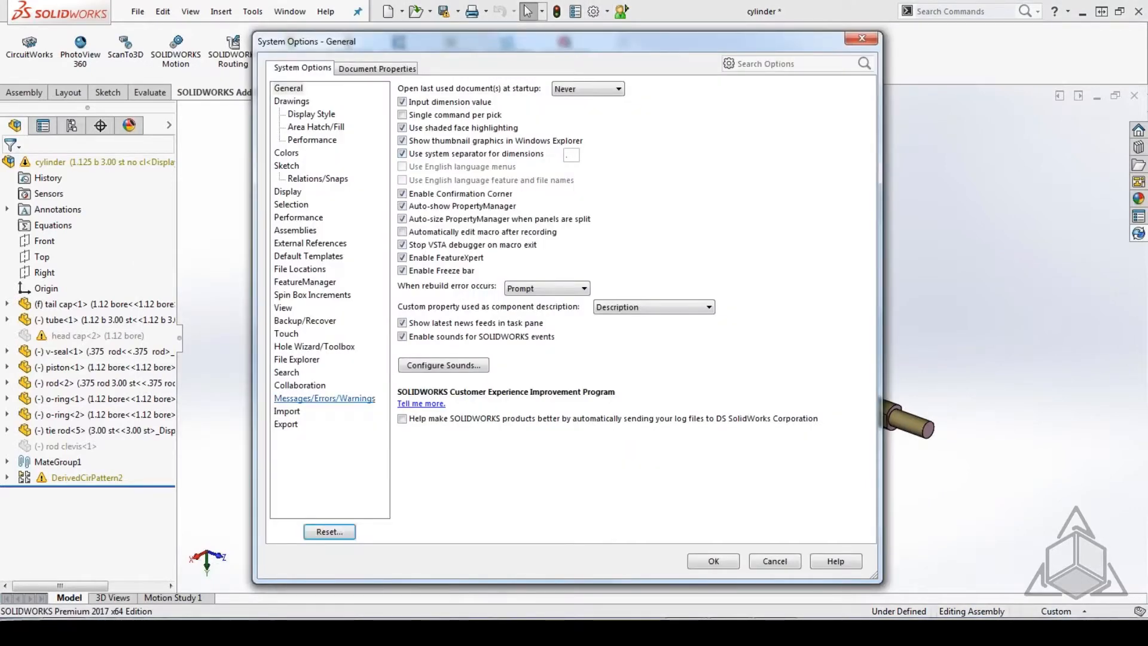
click(336, 397)
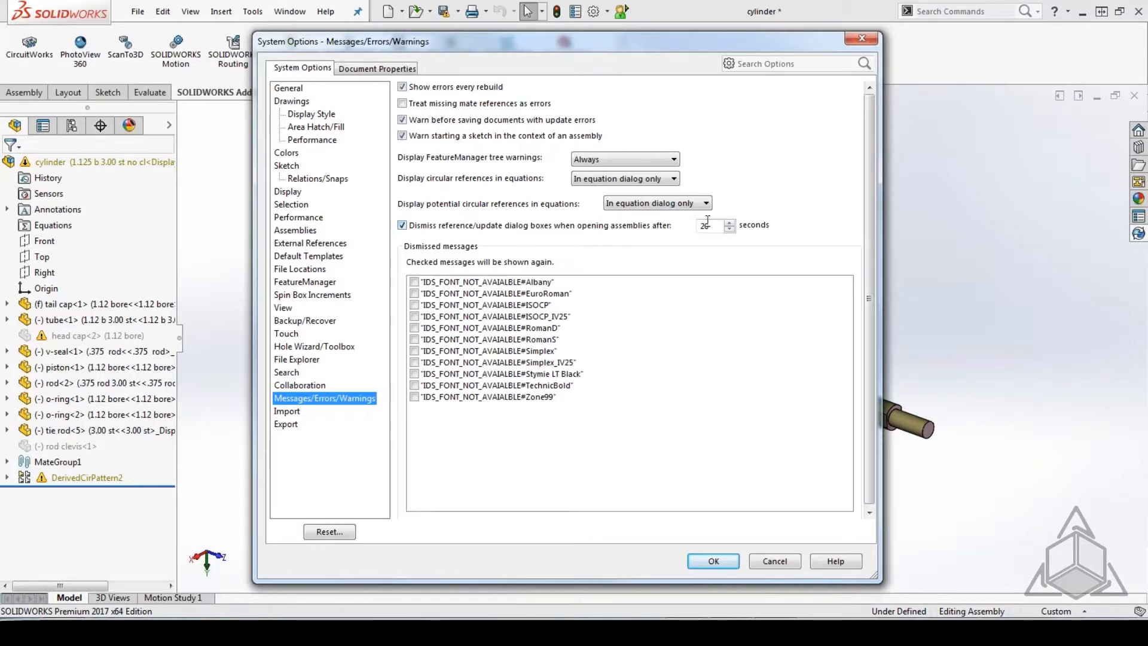
double_click(706, 226)
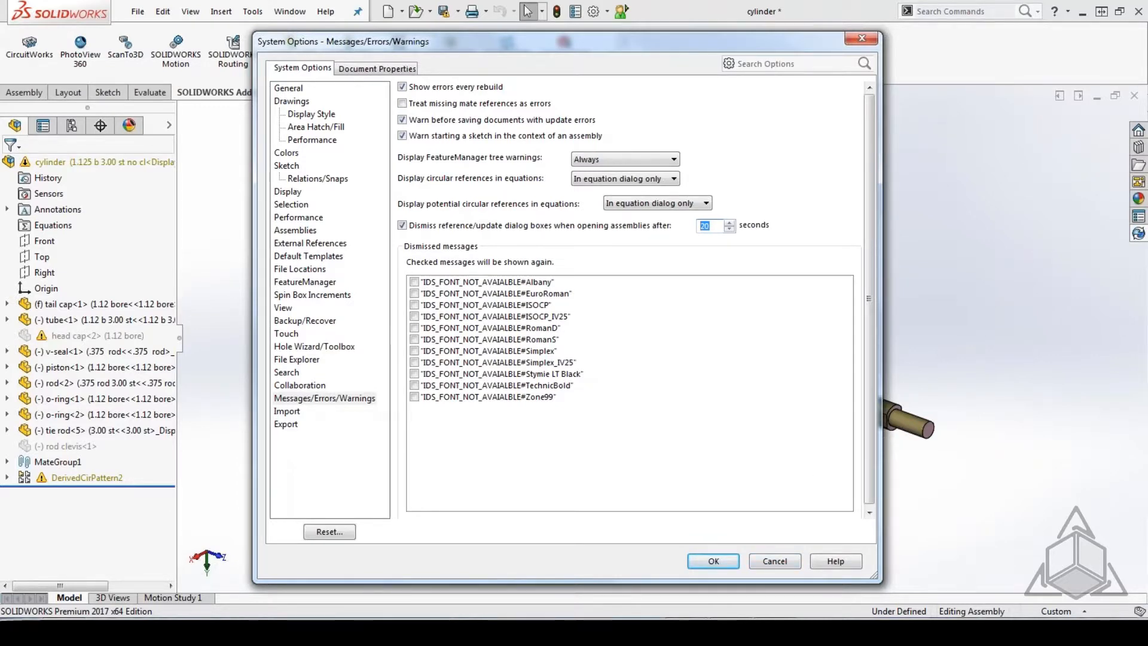
key(Up)
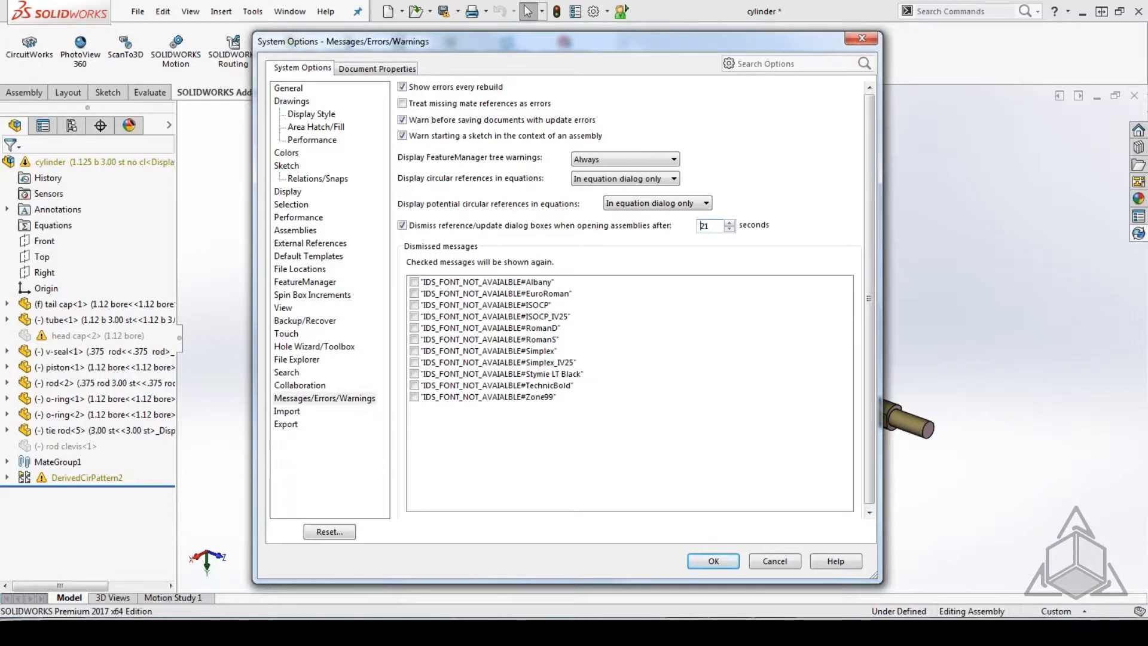